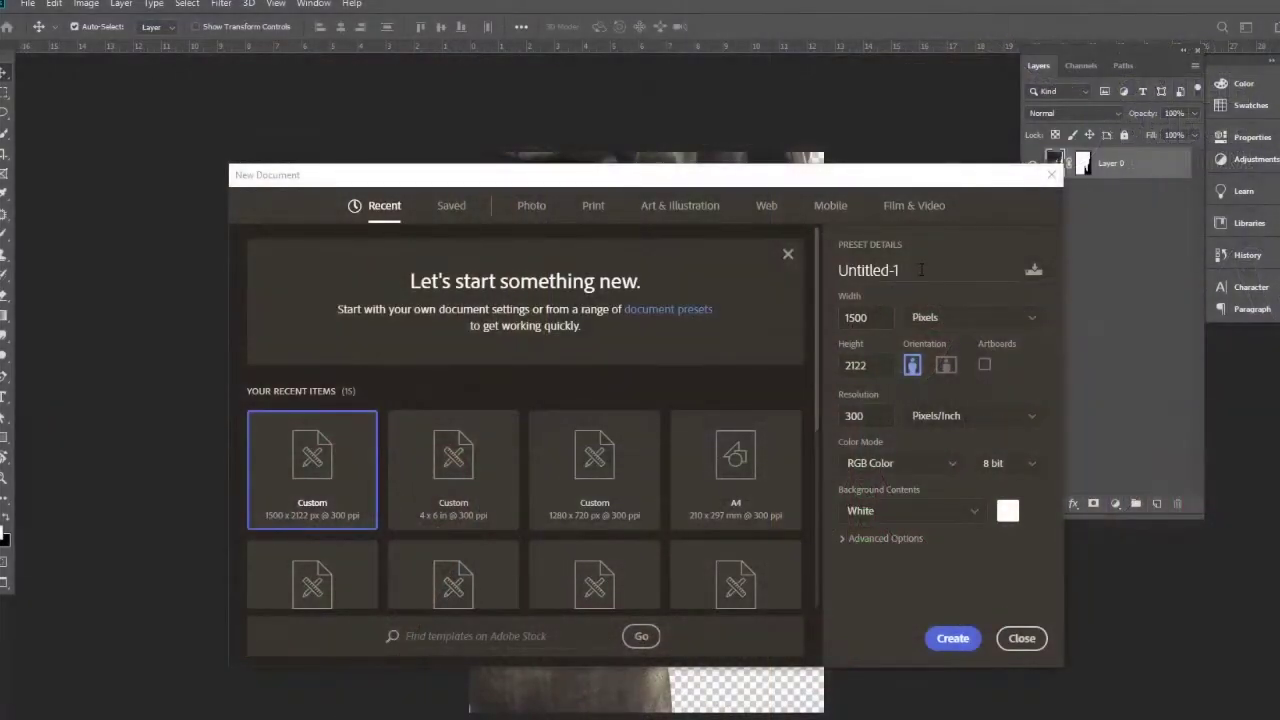
# Create a new 1500 x 2122 pixel document at 300 pixels/inch named "on the bridge poster".
pyautogui.write('On the brig')
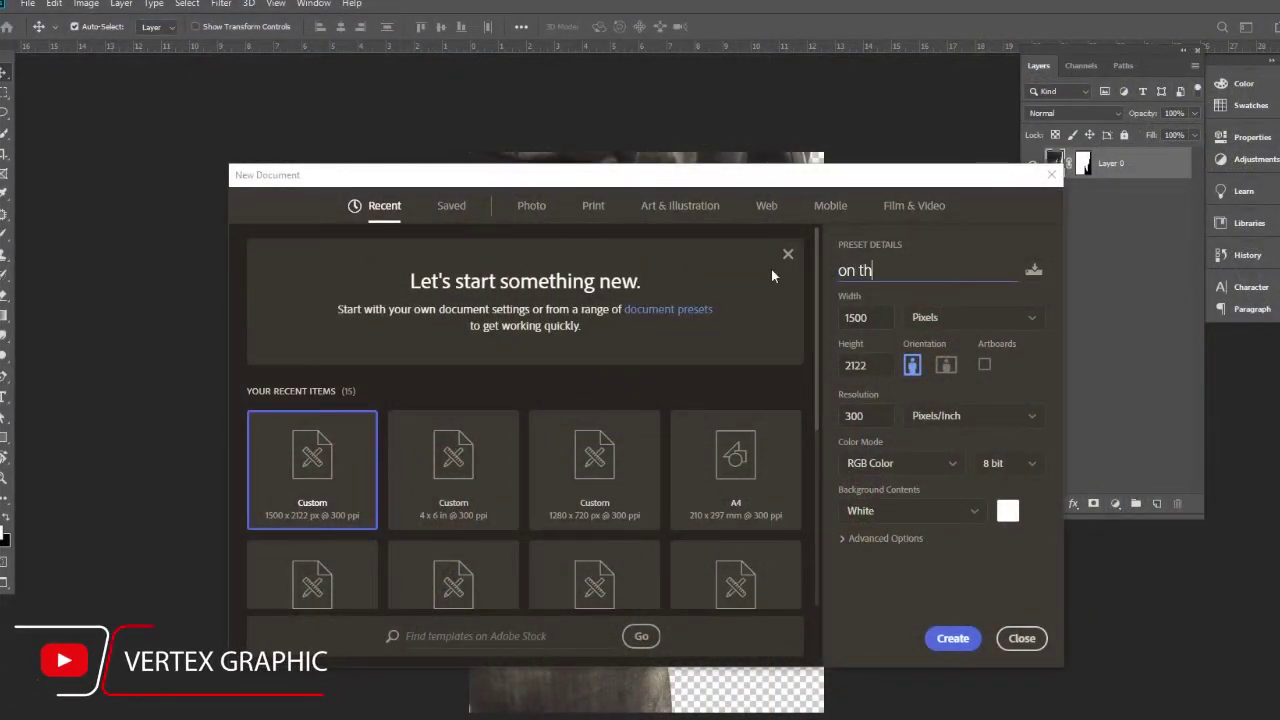
pyautogui.write('d')
pyautogui.press('BackSpace')
pyautogui.press('BackSpace')
pyautogui.write('dge poster')
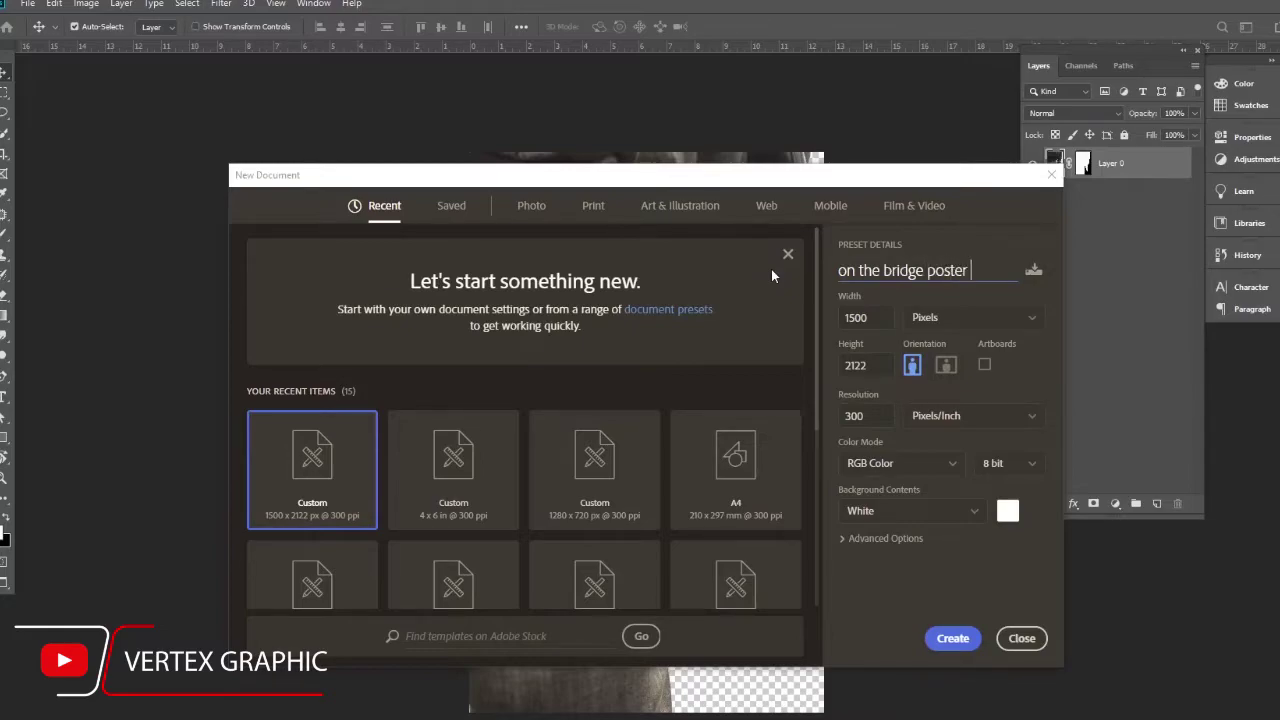
pyautogui.press('Return')
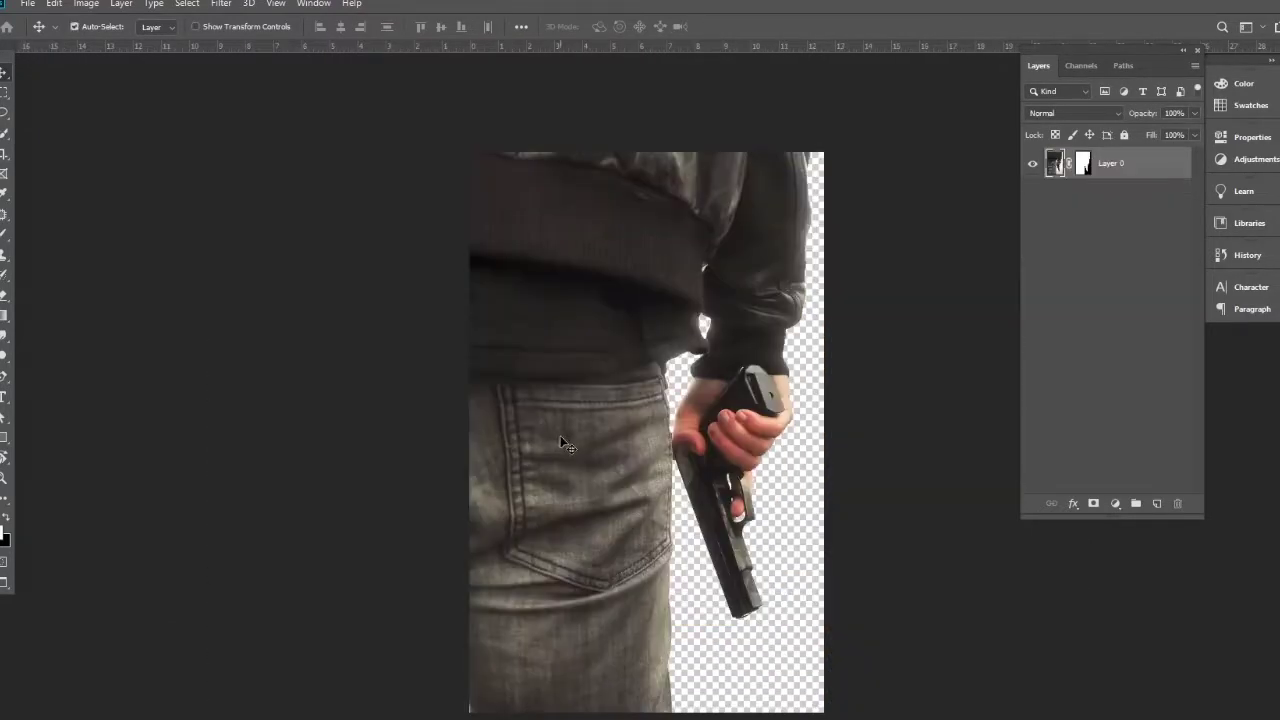
# Convert the masked gunman cutout layer to a smart object and shift it slightly on its canvas.
pyautogui.moveTo(565, 435); pyautogui.dragTo(597, 467)
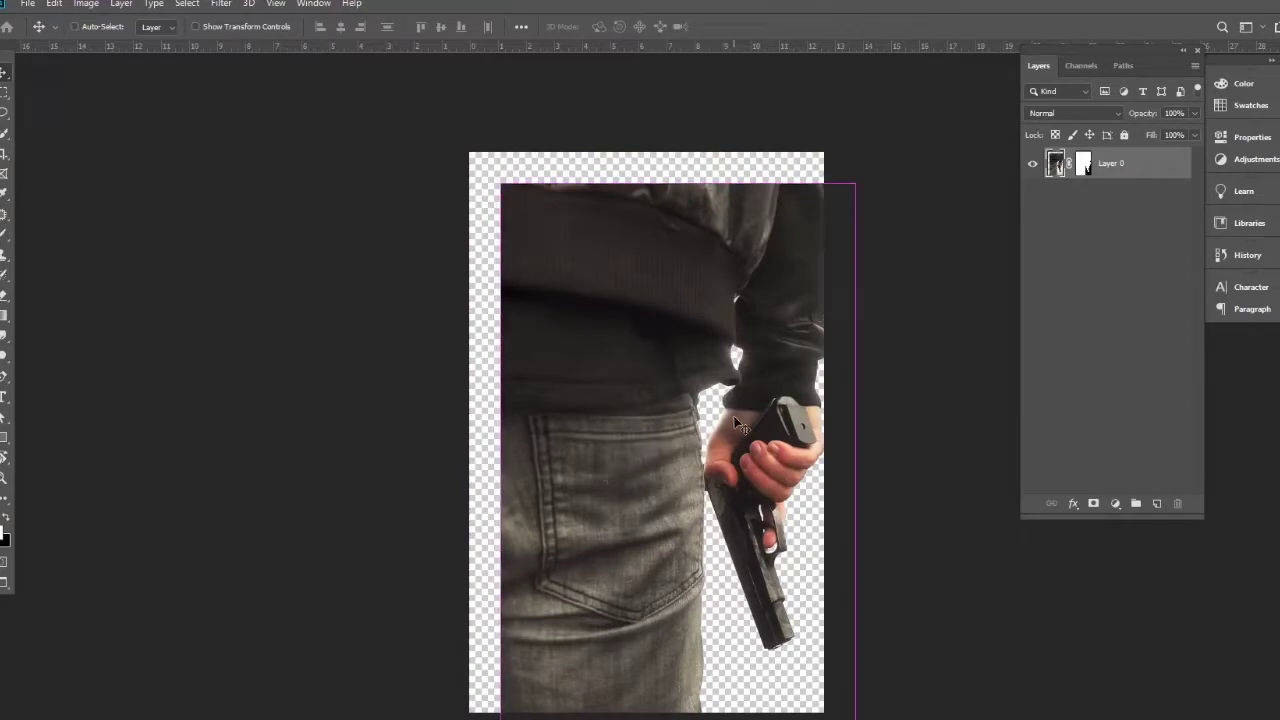
pyautogui.rightClick(1158, 168)
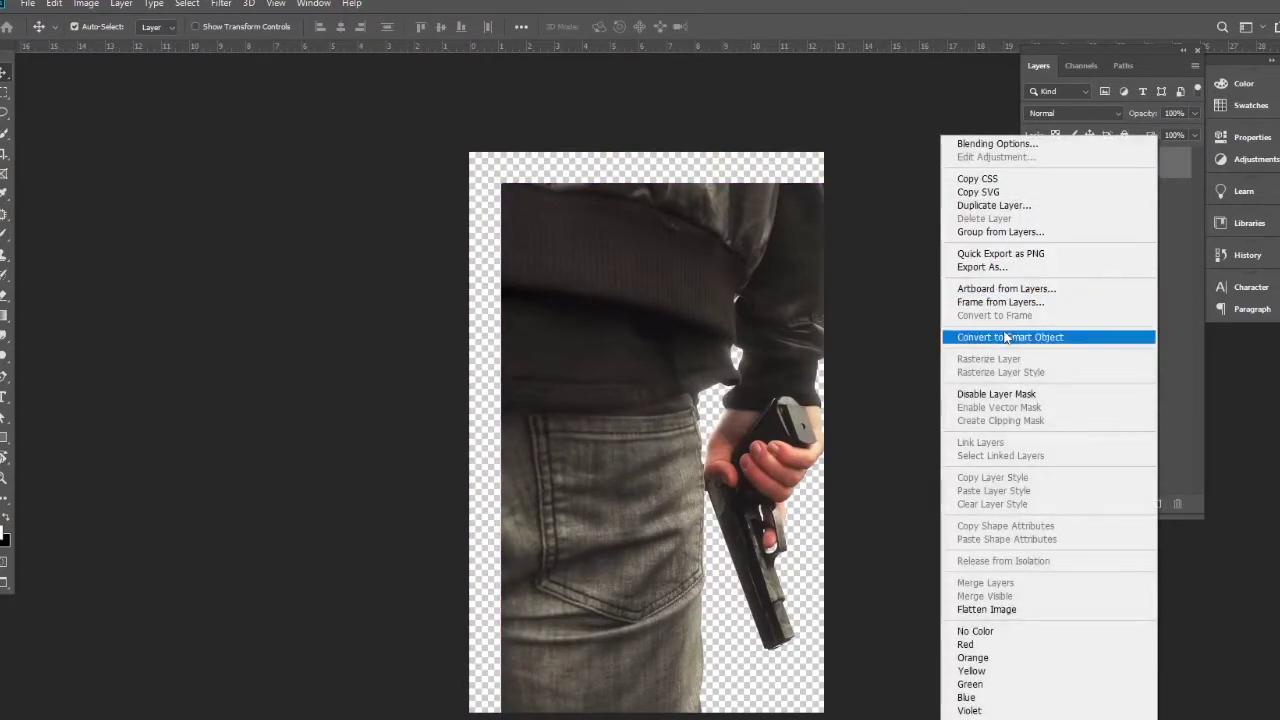
pyautogui.click(1010, 337)
pyautogui.moveTo(686, 342)
pyautogui.mouseDown()
pyautogui.moveTo(686, 294)
pyautogui.moveTo(684, 317)
pyautogui.mouseUp()
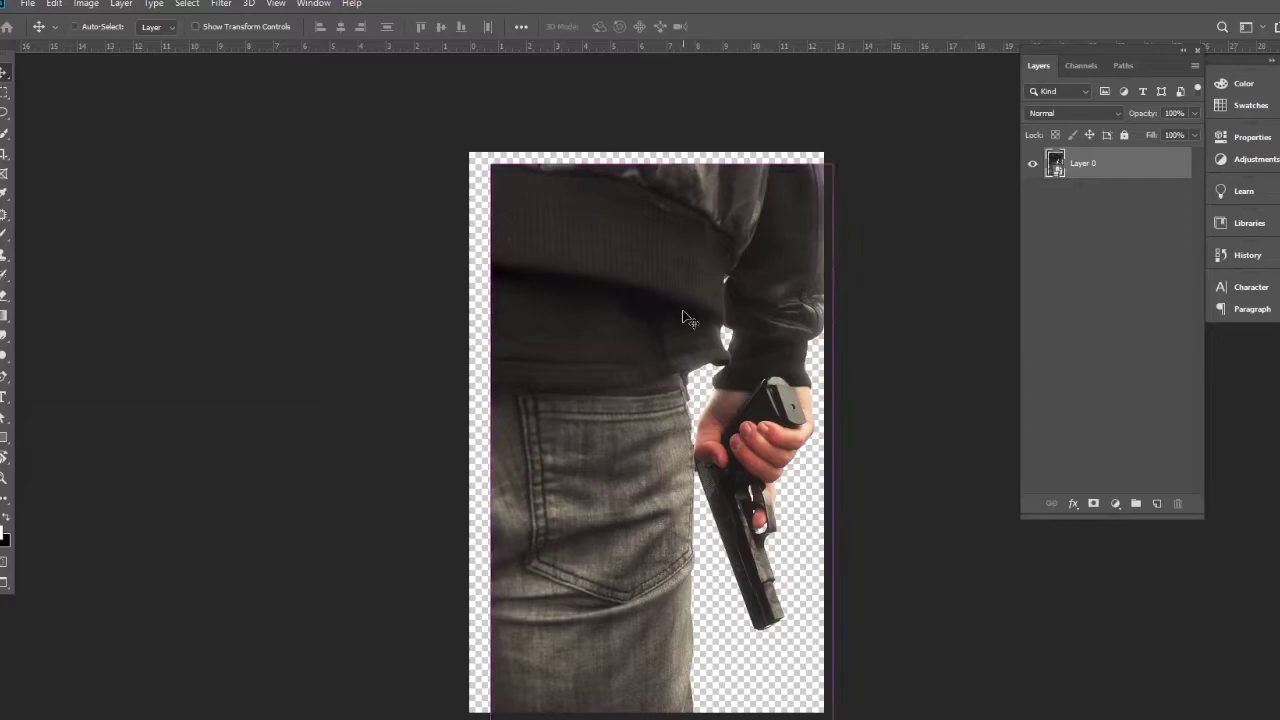
# Bring the gunman cutout into the blank poster document and align it with the canvas's upper-left corner.
pyautogui.hotkey('ctrl', 'Tab')
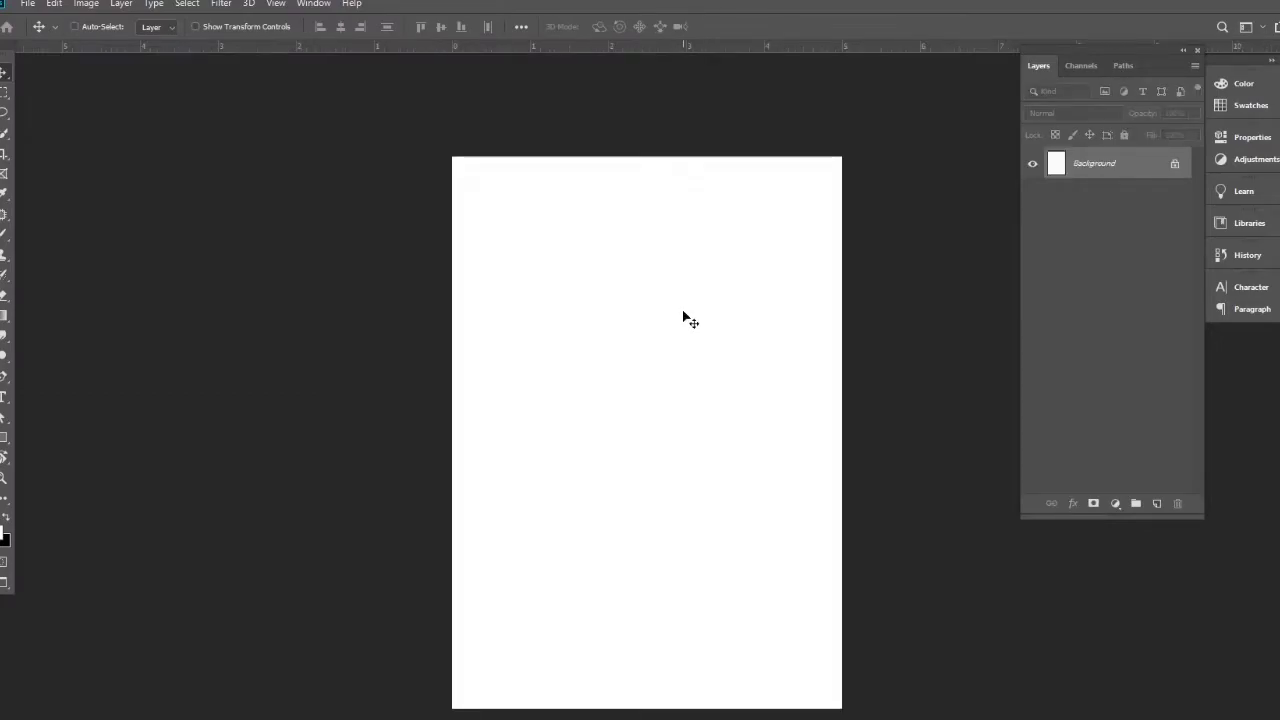
pyautogui.hotkey('ctrl', 'v')
pyautogui.moveTo(695, 390); pyautogui.dragTo(624, 310)
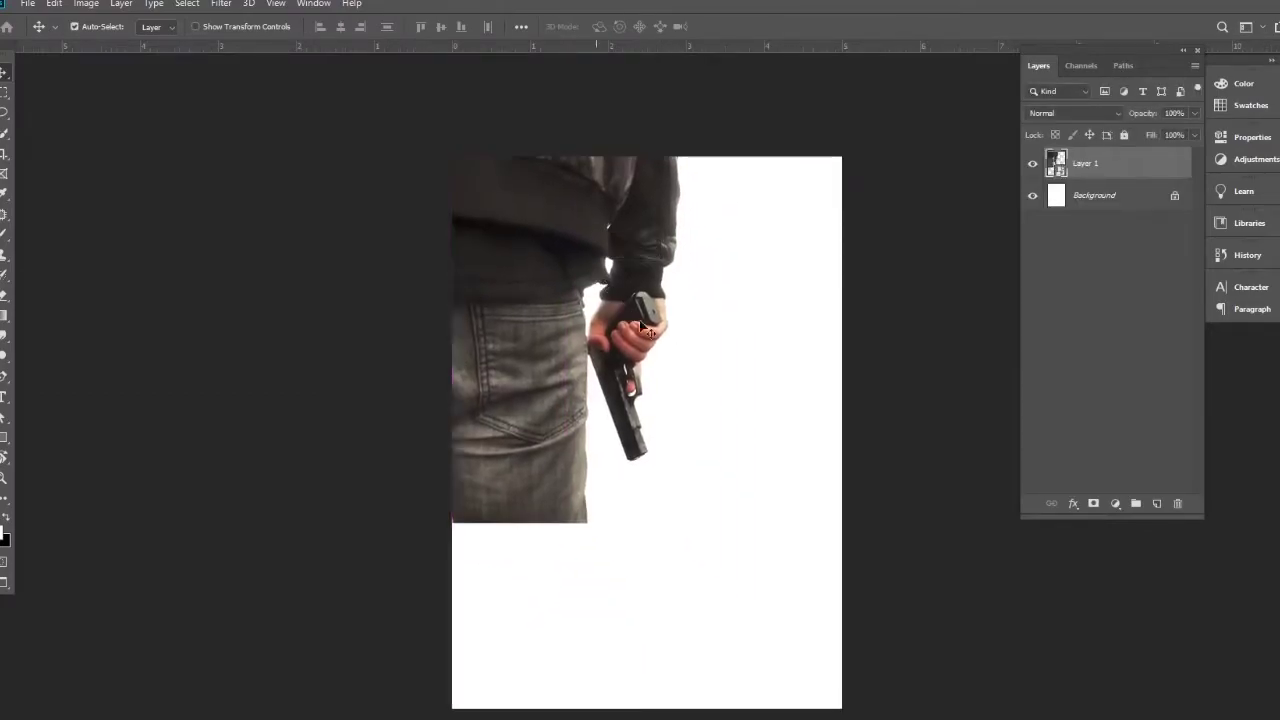
# Enlarge and reposition the gunman cutout so it fills the poster, with the whole gun inside the canvas.
pyautogui.hotkey('ctrl', 't')
pyautogui.moveTo(683, 340); pyautogui.dragTo(923, 337)
pyautogui.moveTo(711, 331); pyautogui.dragTo(713, 413)
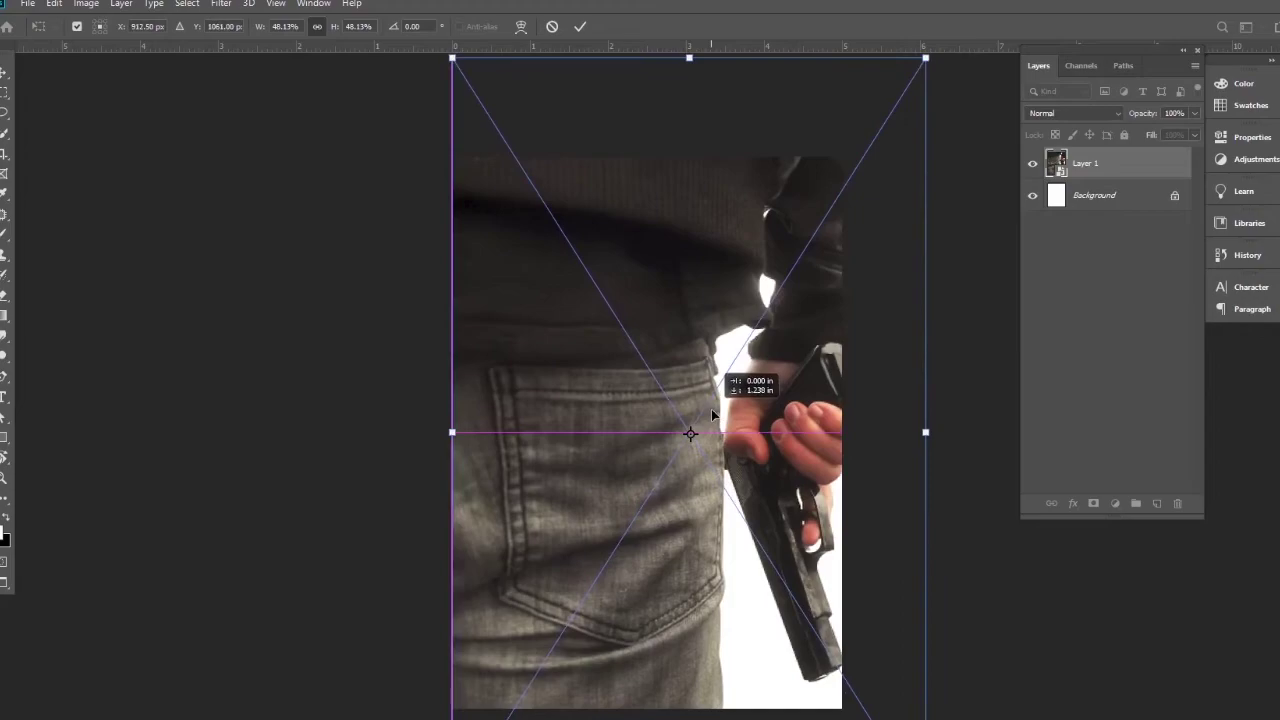
pyautogui.moveTo(920, 432); pyautogui.dragTo(886, 432)
pyautogui.moveTo(717, 284)
pyautogui.mouseDown()
pyautogui.moveTo(717, 330)
pyautogui.moveTo(716, 305)
pyautogui.mouseUp()
pyautogui.press('Return')
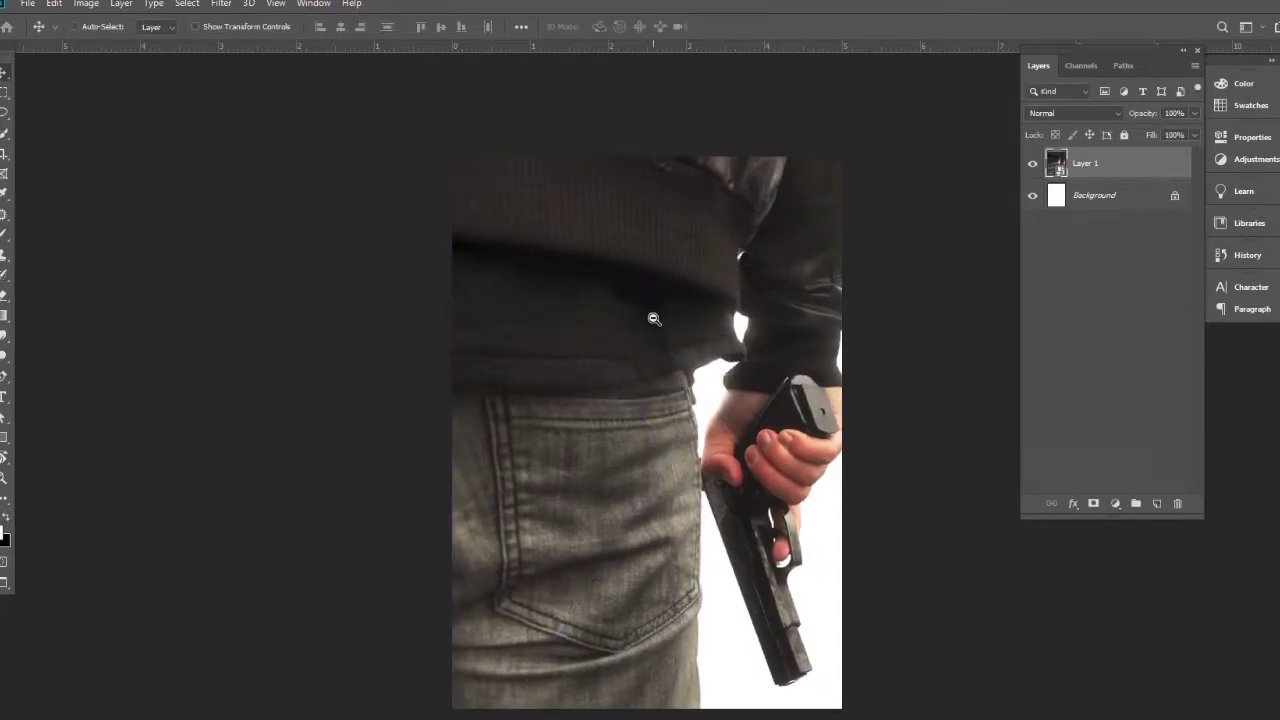
# Place the bridge-4698732_1920 image from the Downloads folder as an embedded object in the poster.
pyautogui.scroll(-3, 660, 325)
pyautogui.scroll(4, 645, 318)
pyautogui.moveTo(645, 317); pyautogui.dragTo(638, 314)
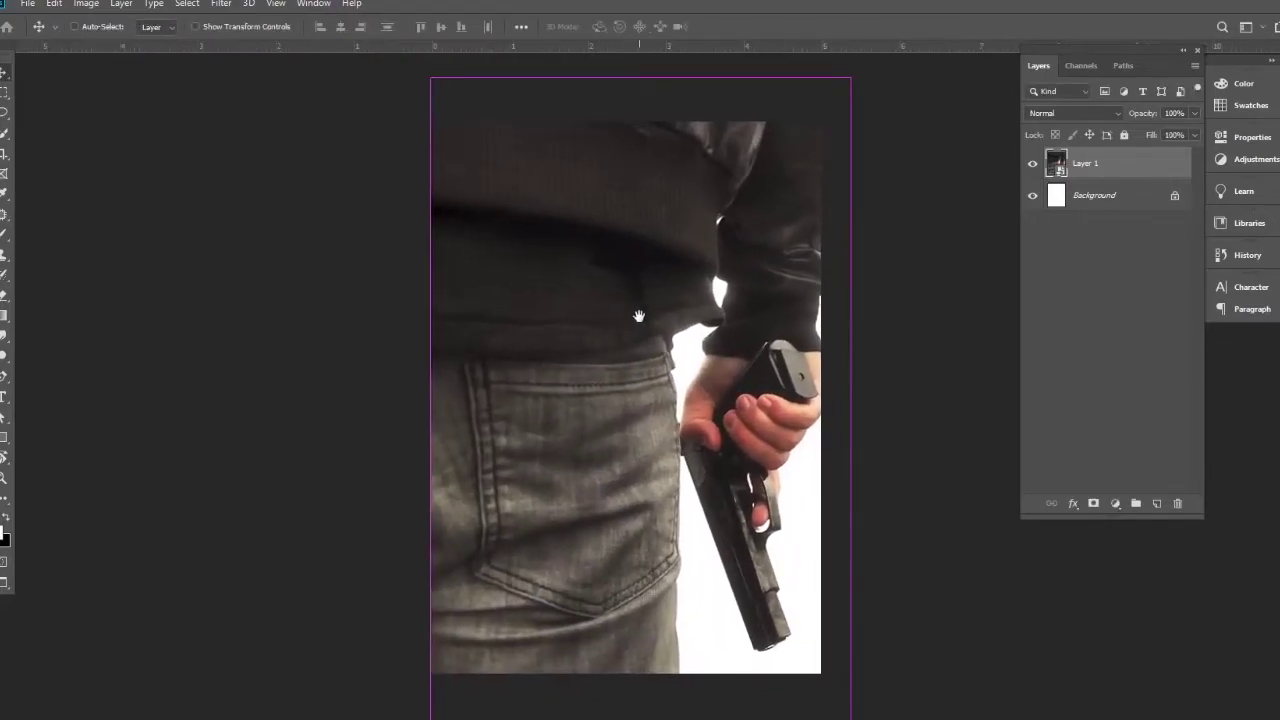
pyautogui.click(28, 5)
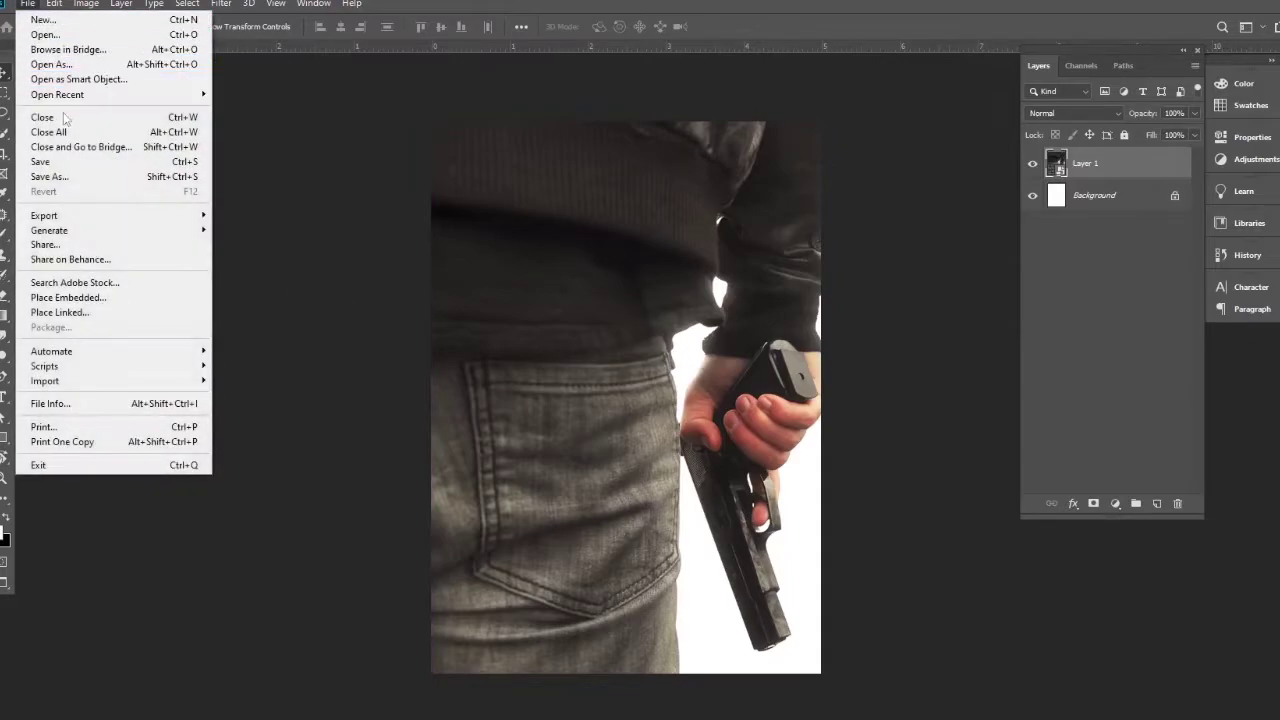
pyautogui.click(70, 297)
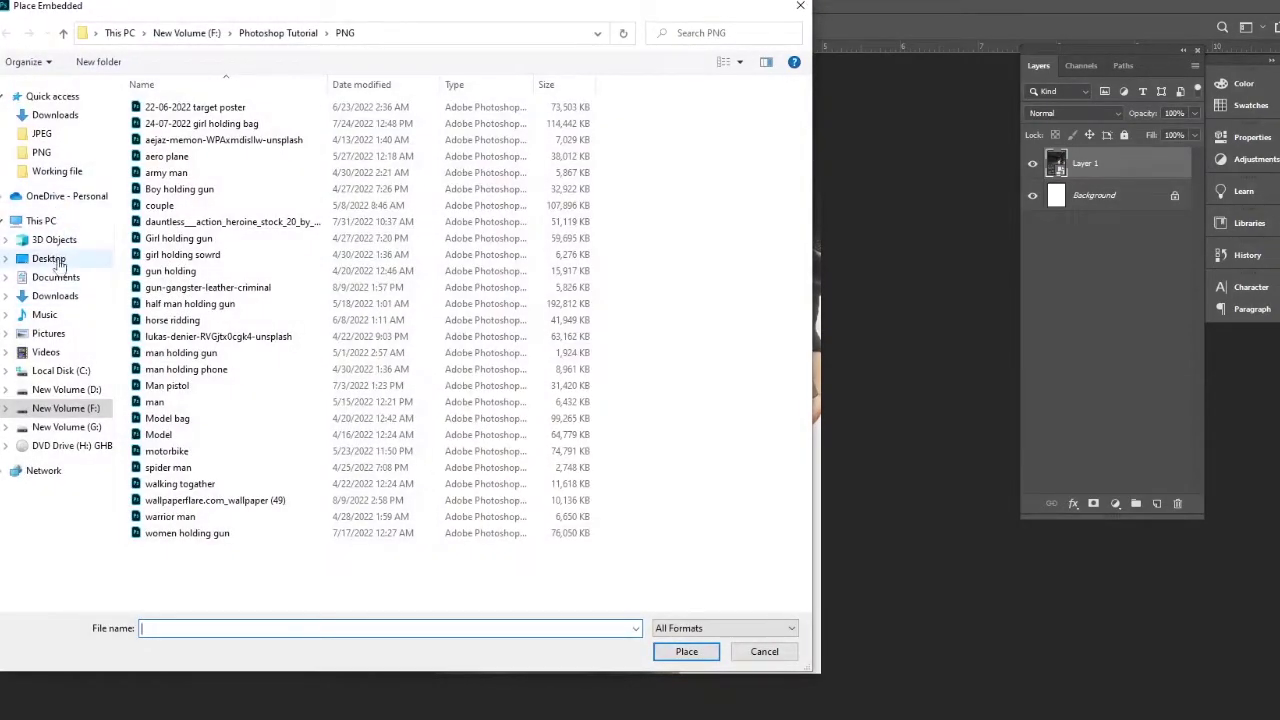
pyautogui.click(55, 295)
pyautogui.click(251, 150)
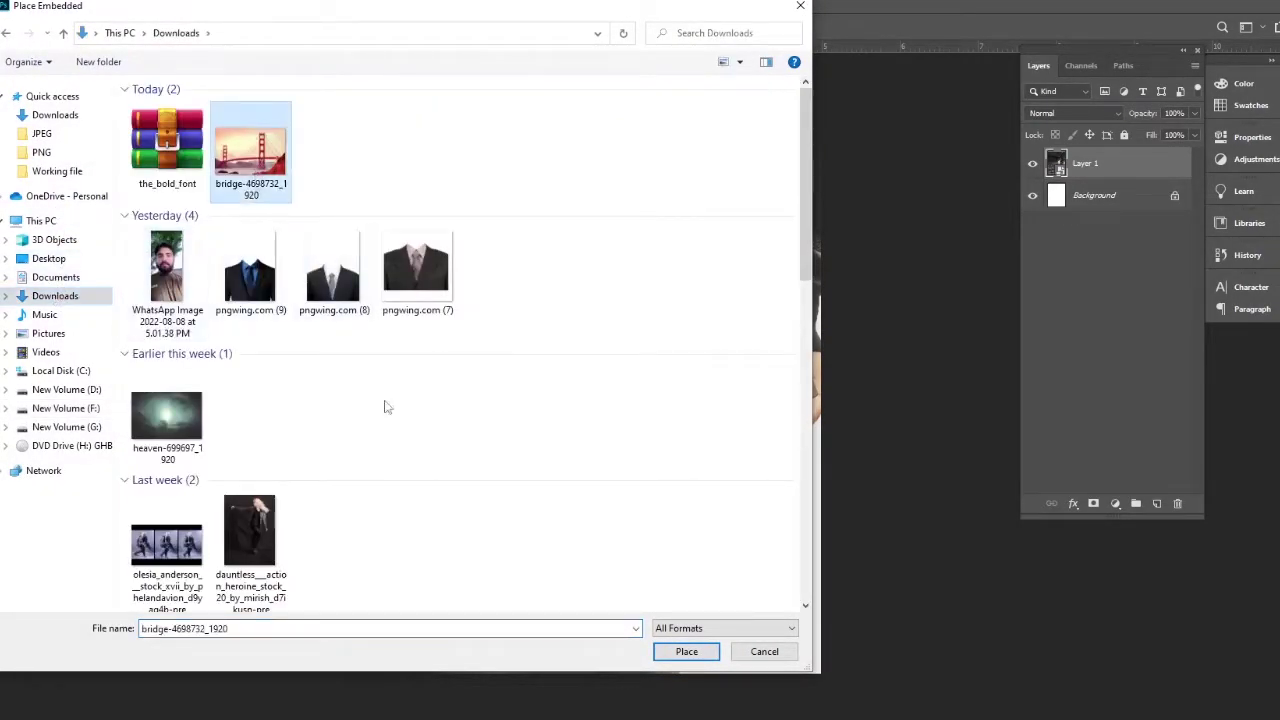
pyautogui.click(686, 651)
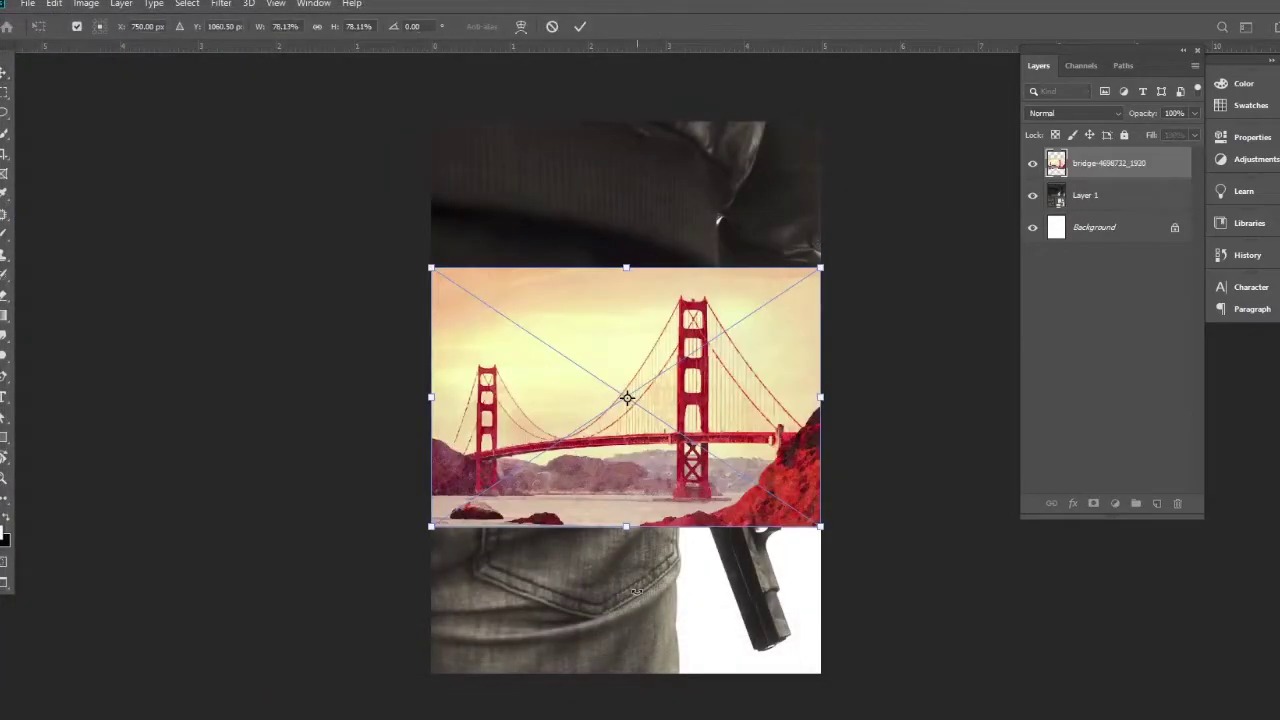
# Move the bridge image to the bottom of the canvas and set its blend mode to Lighten.
pyautogui.moveTo(731, 340); pyautogui.dragTo(731, 484)
pyautogui.click(1090, 115)
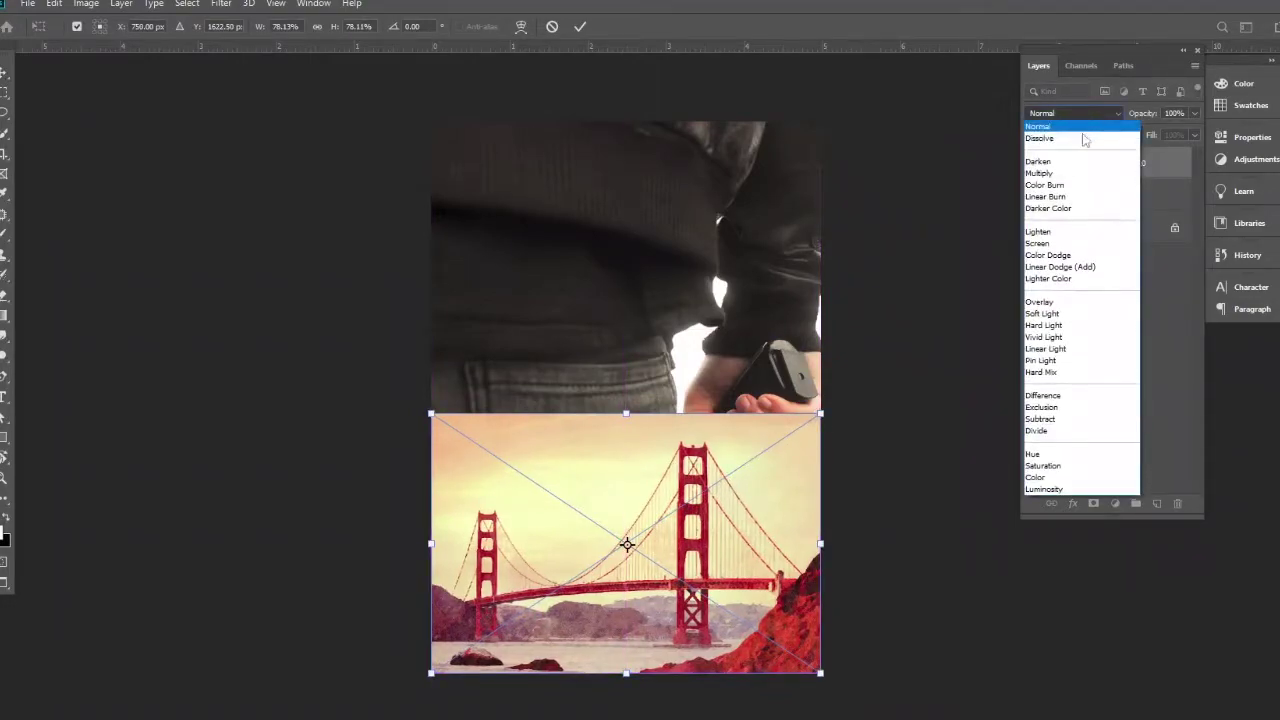
pyautogui.click(1052, 230)
# Scale the bridge image to about 101% and position it to overlap both sides of the poster's lower part.
pyautogui.moveTo(823, 410); pyautogui.dragTo(910, 368)
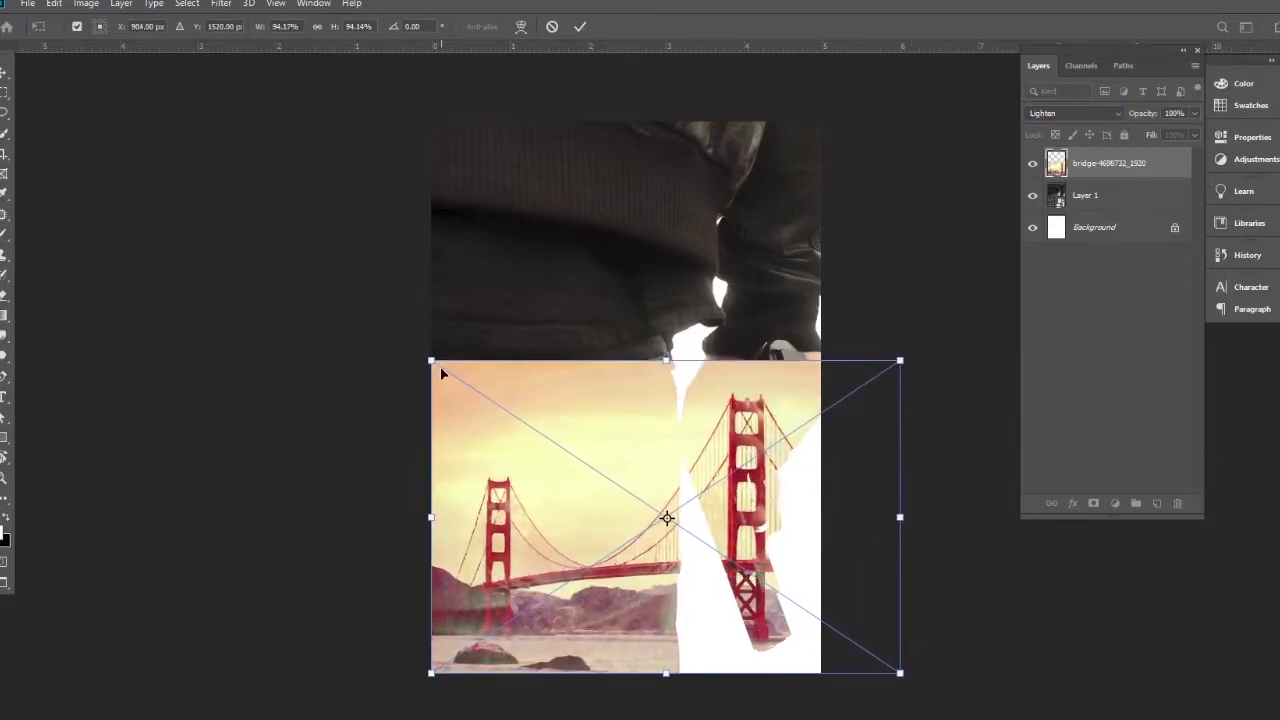
pyautogui.moveTo(430, 359); pyautogui.dragTo(398, 357)
pyautogui.moveTo(896, 344); pyautogui.dragTo(871, 363)
pyautogui.moveTo(751, 464); pyautogui.dragTo(757, 466)
pyautogui.moveTo(873, 364); pyautogui.dragTo(910, 349)
pyautogui.moveTo(831, 486); pyautogui.dragTo(833, 491)
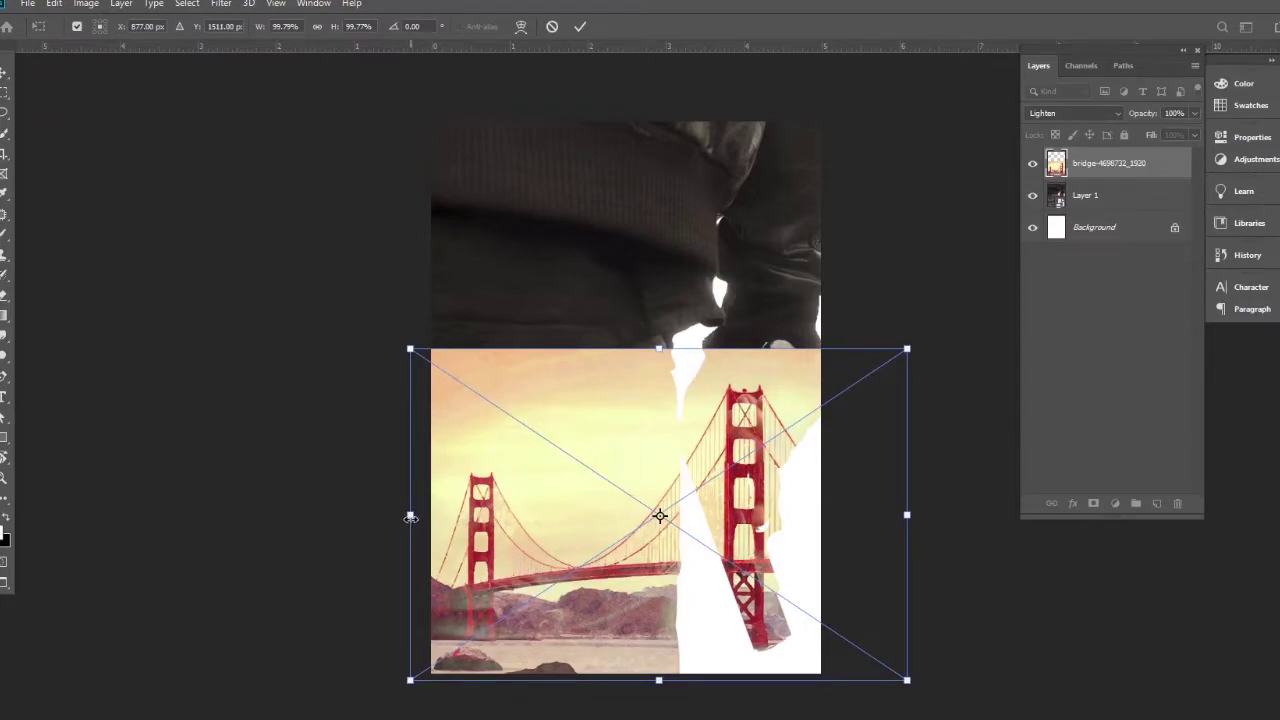
pyautogui.moveTo(409, 517); pyautogui.dragTo(404, 517)
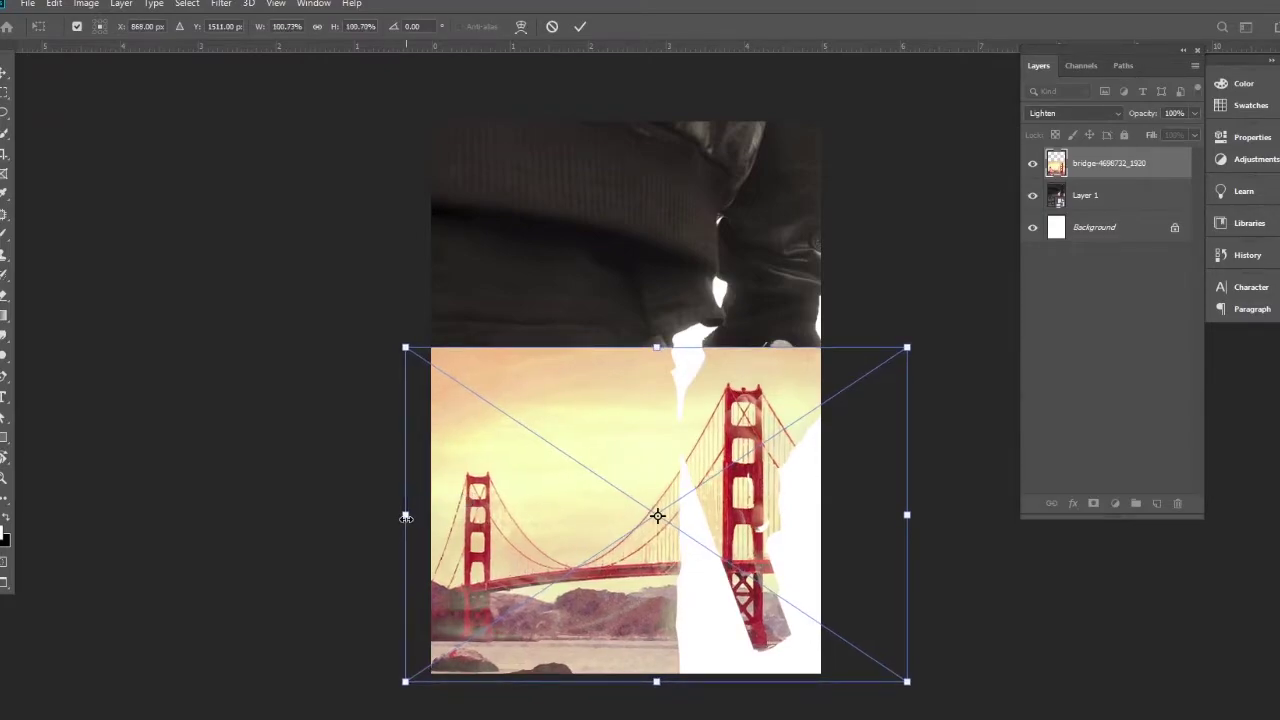
pyautogui.press('Return')
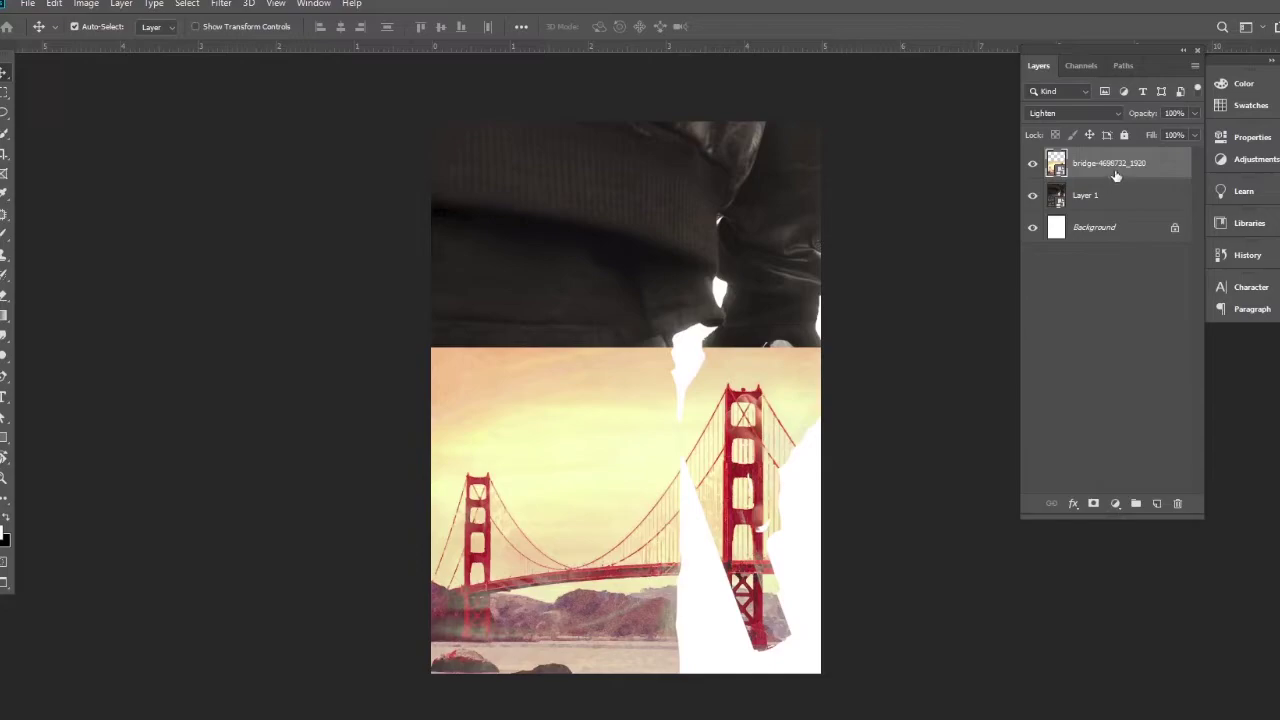
# Duplicate the bridge layer, put the copy below the gunman layer with Normal blending, and hide it.
pyautogui.hotkey('ctrl', 'j')
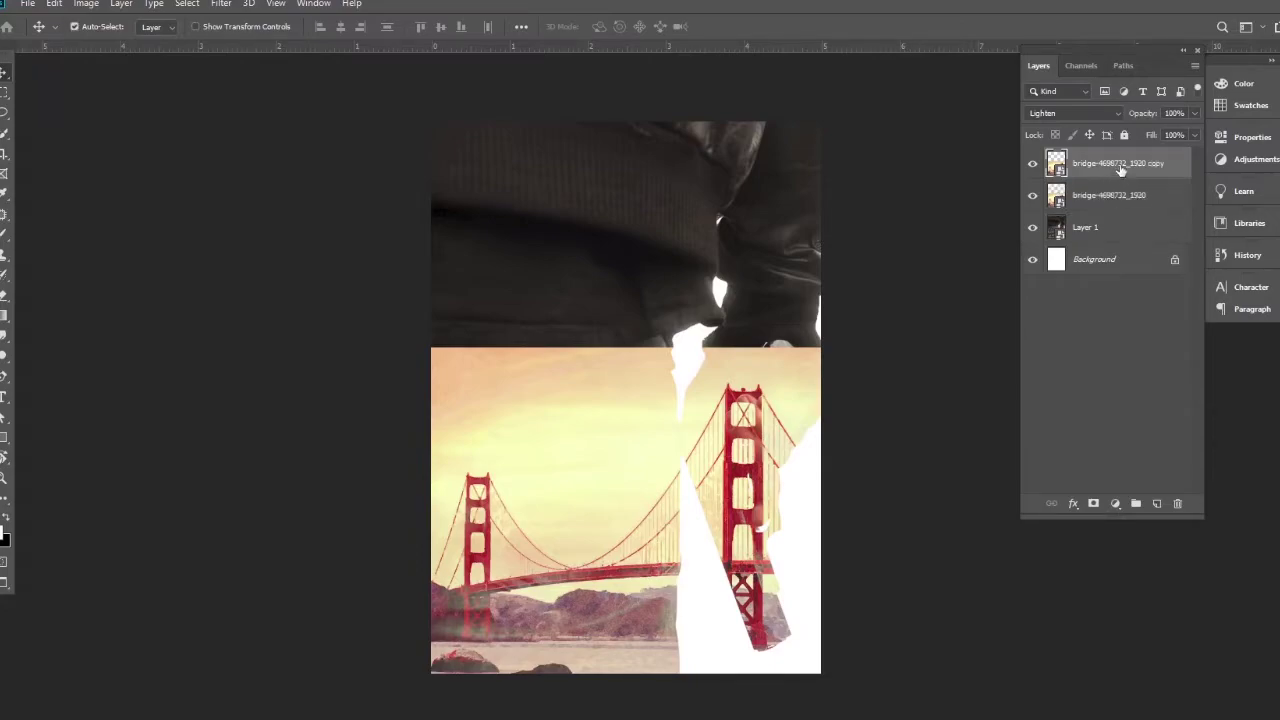
pyautogui.moveTo(1120, 166); pyautogui.dragTo(1098, 245)
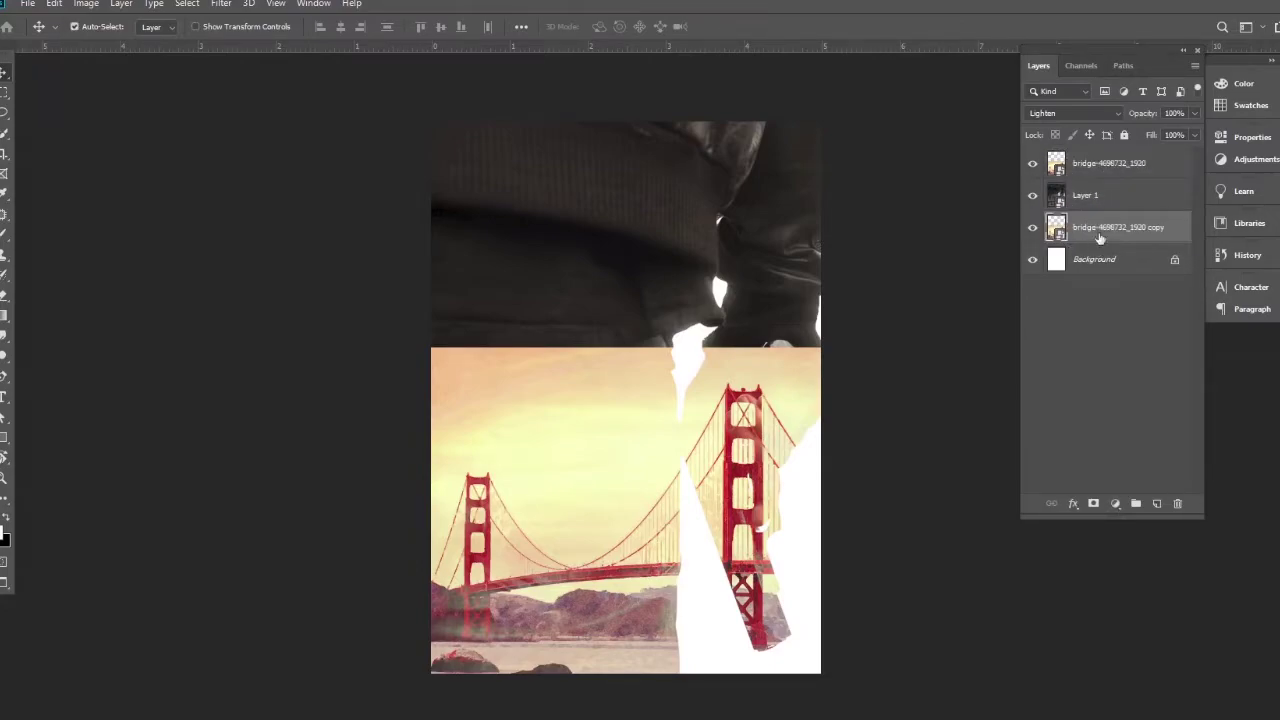
pyautogui.click(1114, 116)
pyautogui.click(1087, 126)
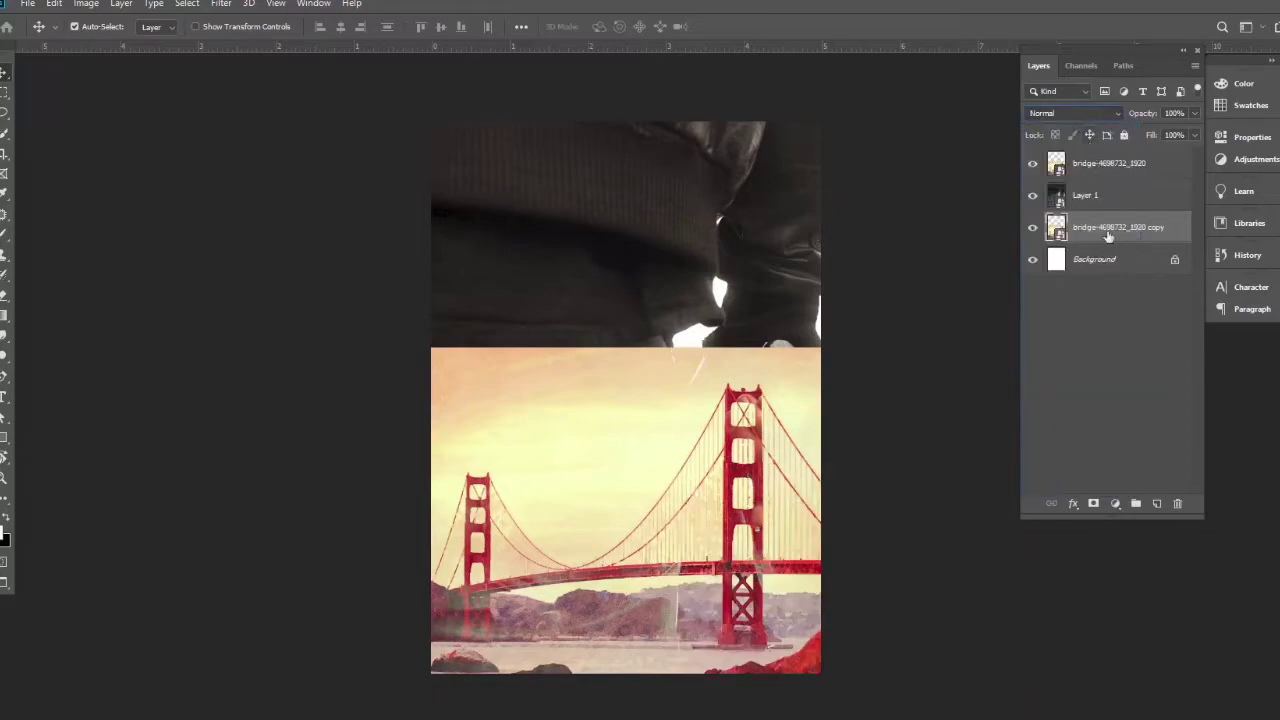
pyautogui.click(1032, 228)
# Add a layer mask to the upper bridge layer and fade its top edge into the gunman with gradients.
pyautogui.click(1106, 167)
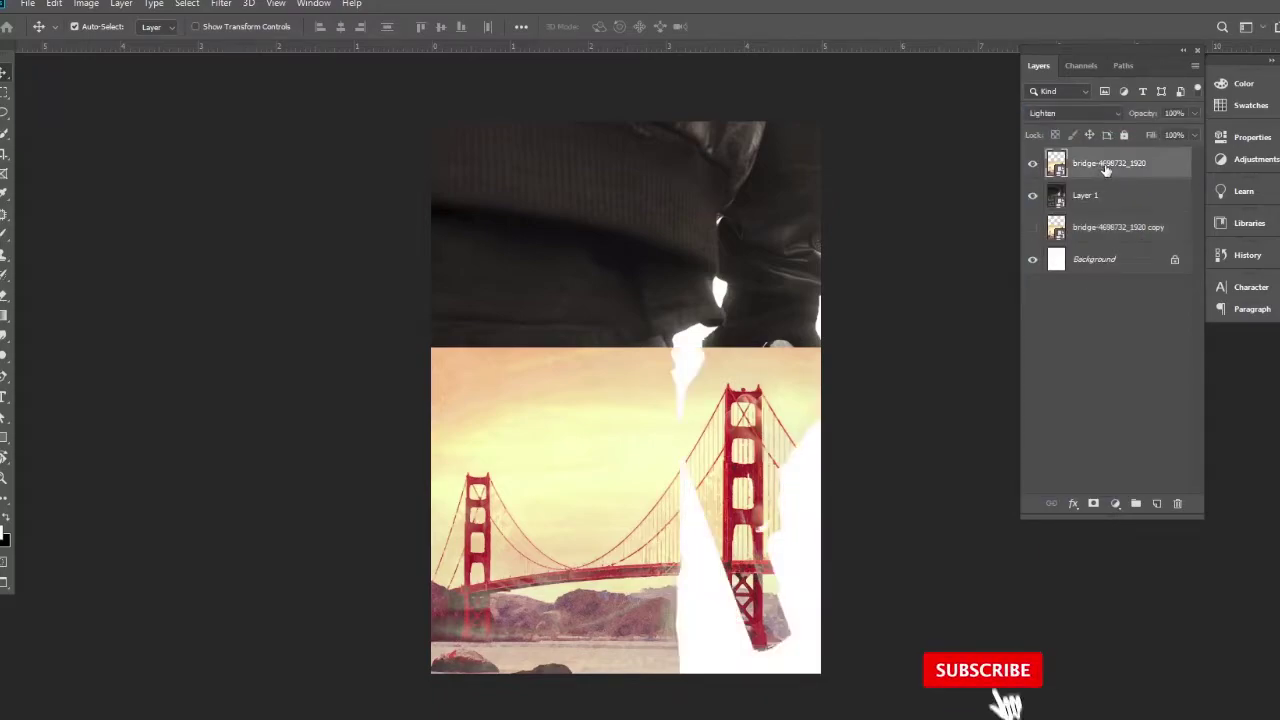
pyautogui.click(1093, 504)
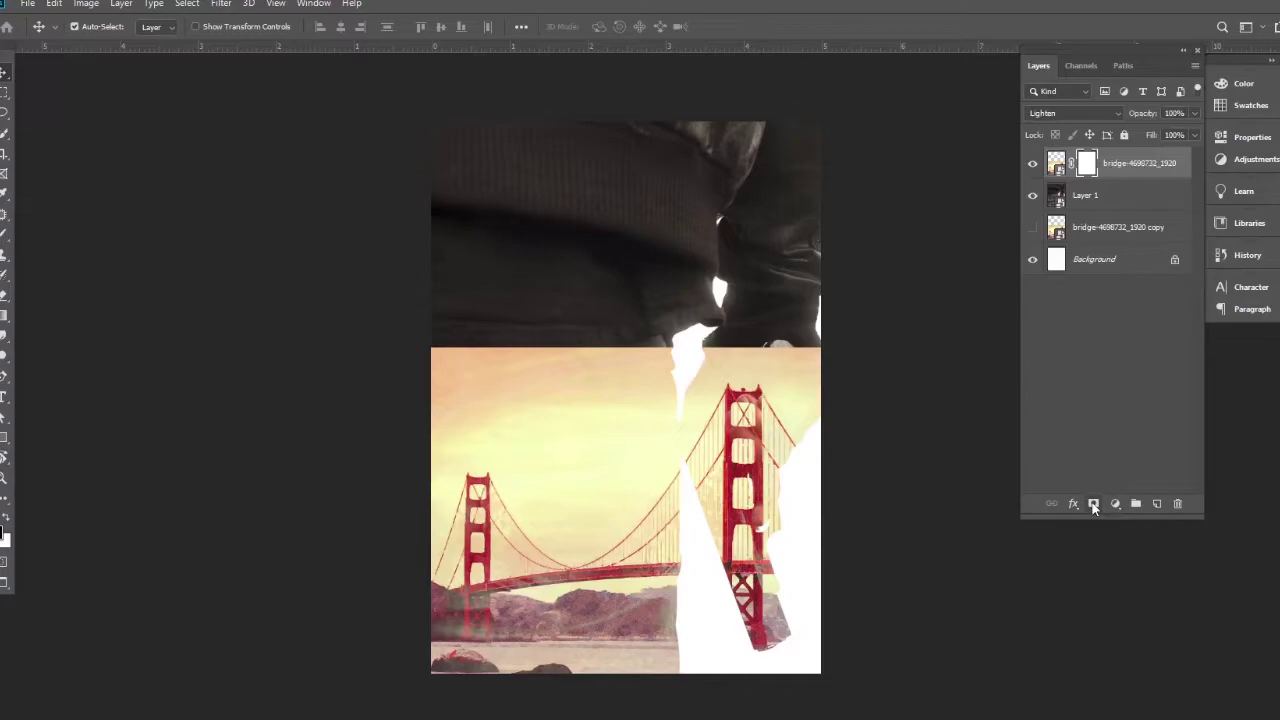
pyautogui.click(2, 318)
pyautogui.moveTo(583, 289)
pyautogui.mouseDown()
pyautogui.moveTo(580, 438)
pyautogui.moveTo(596, 456)
pyautogui.moveTo(604, 424)
pyautogui.mouseUp()
pyautogui.moveTo(597, 477); pyautogui.dragTo(594, 510)
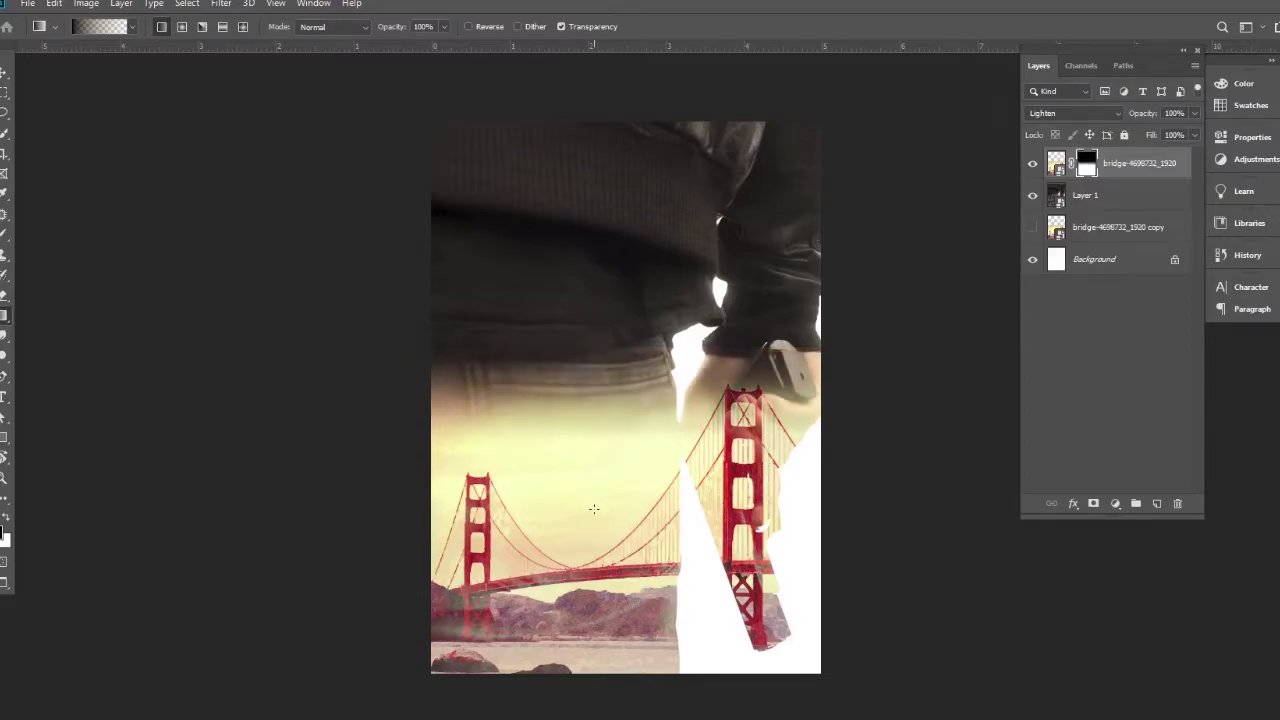
pyautogui.moveTo(616, 257); pyautogui.dragTo(616, 420)
pyautogui.moveTo(621, 281); pyautogui.dragTo(621, 335)
pyautogui.click(2, 82)
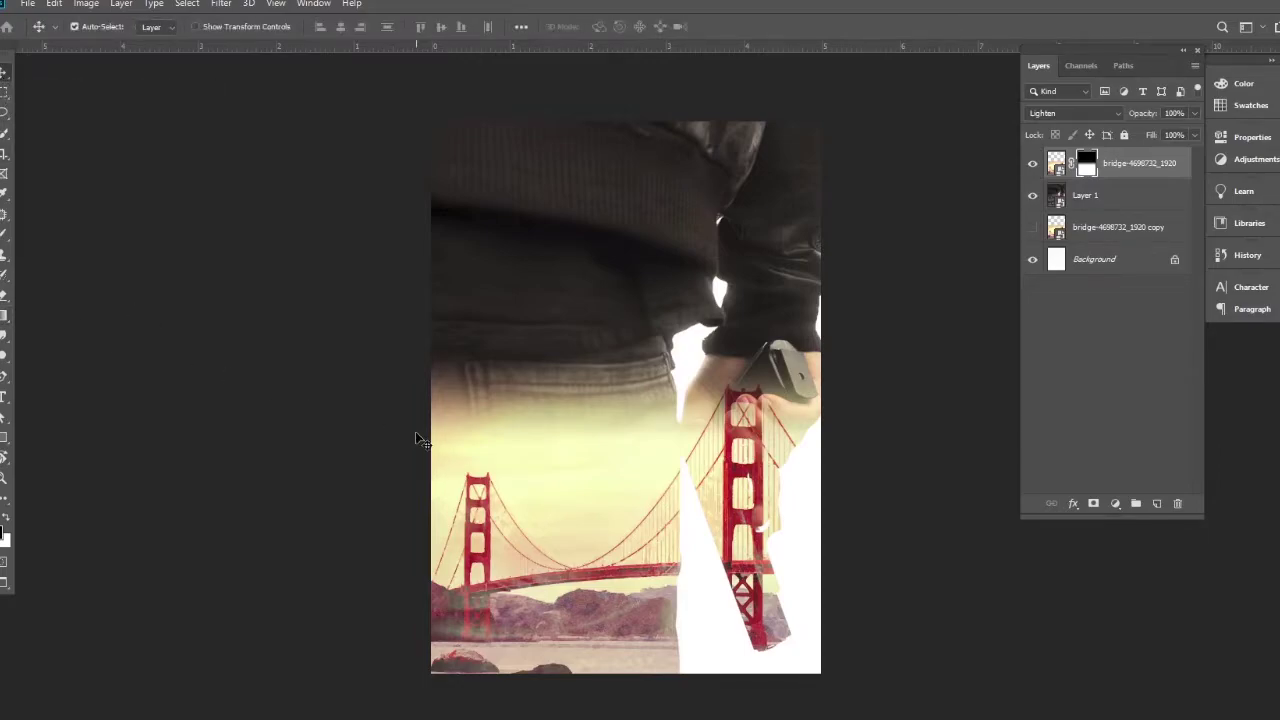
pyautogui.click(86, 4)
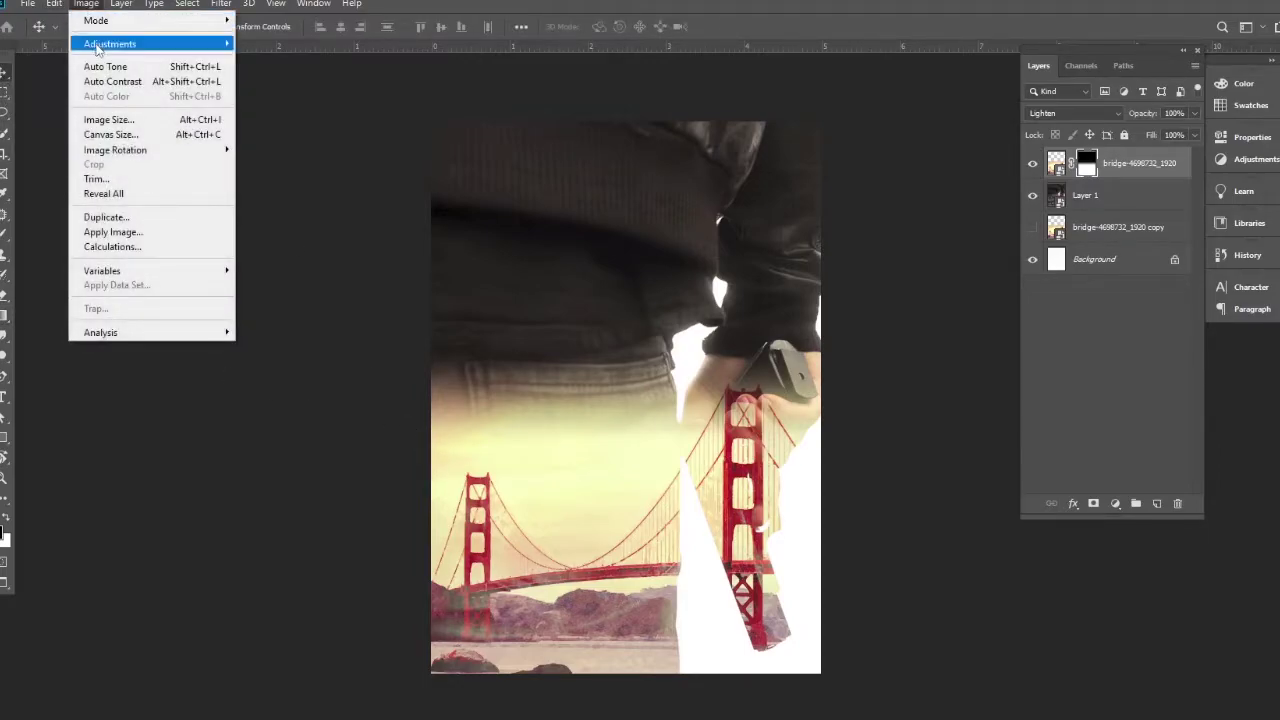
pyautogui.moveTo(97, 47)
pyautogui.click(262, 58)
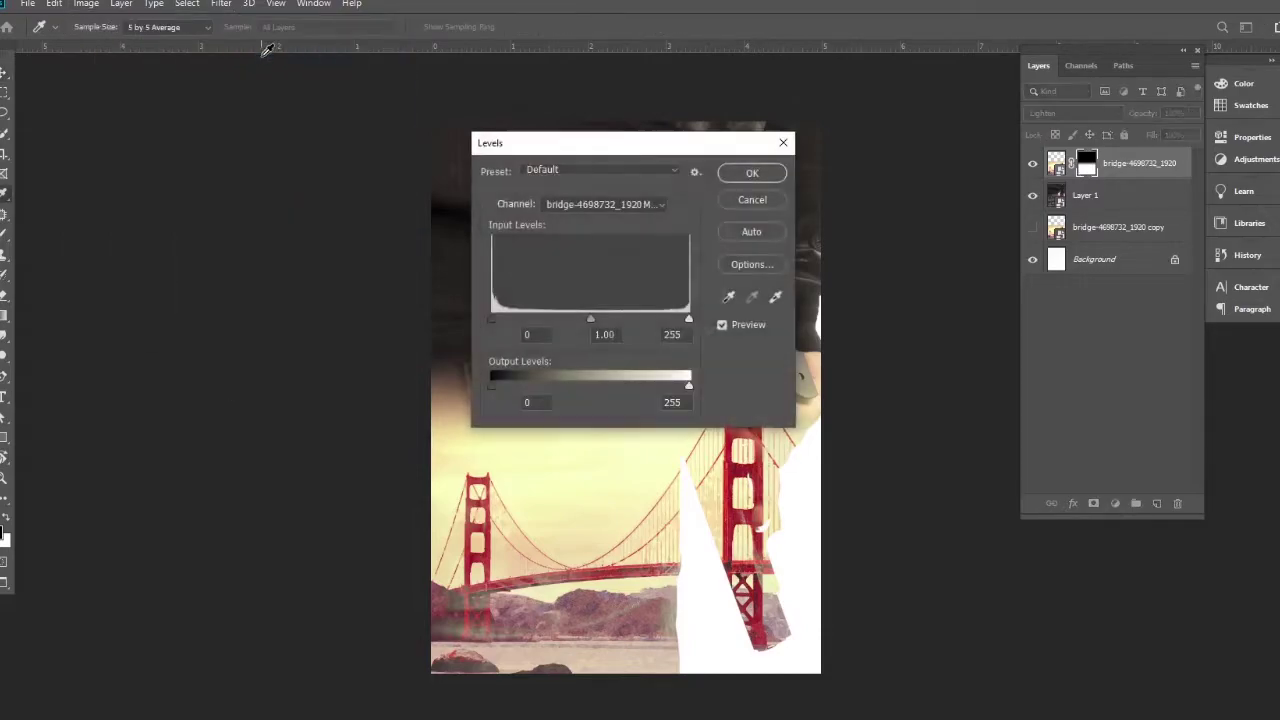
pyautogui.moveTo(491, 316)
pyautogui.mouseDown()
pyautogui.moveTo(516, 316)
pyautogui.moveTo(494, 316)
pyautogui.mouseUp()
pyautogui.moveTo(591, 318)
pyautogui.mouseDown()
pyautogui.moveTo(624, 318)
pyautogui.moveTo(534, 324)
pyautogui.moveTo(581, 320)
pyautogui.mouseUp()
pyautogui.click(751, 200)
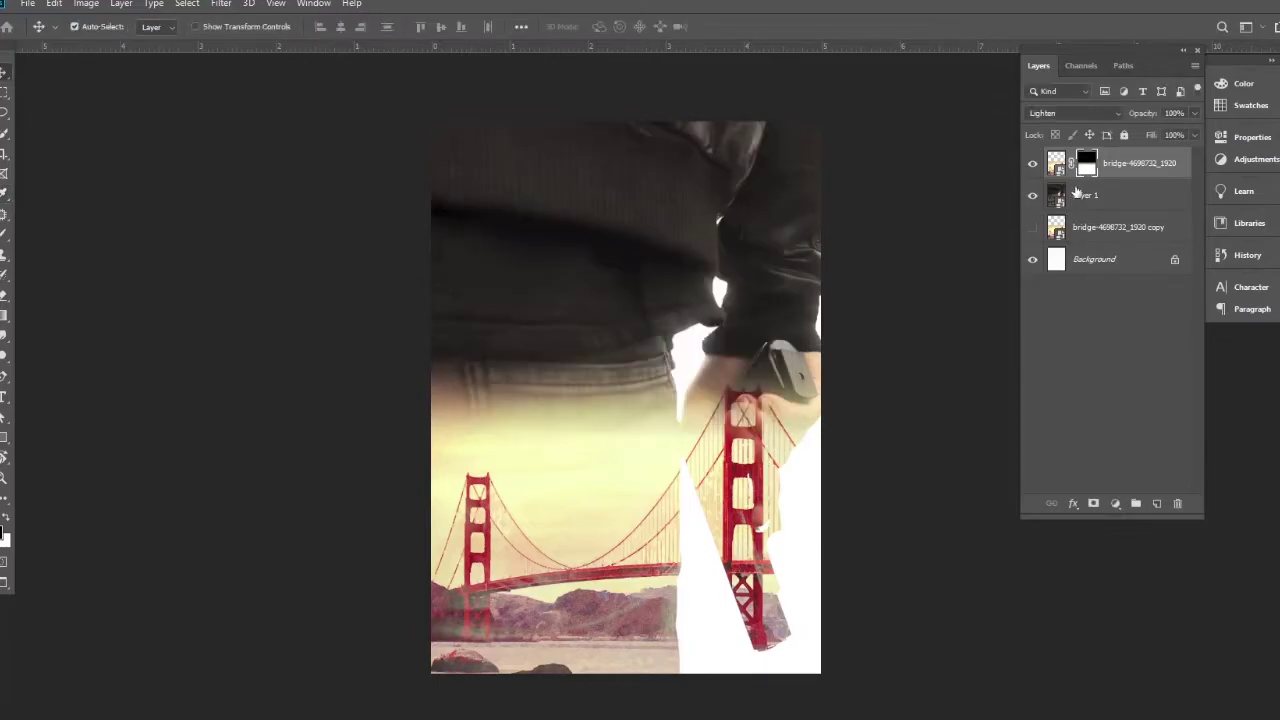
# Apply Levels to the upper bridge layer's image with black input 31, midtone 0.91 and white output 244.
pyautogui.click(86, 4)
pyautogui.moveTo(100, 50)
pyautogui.click(279, 57)
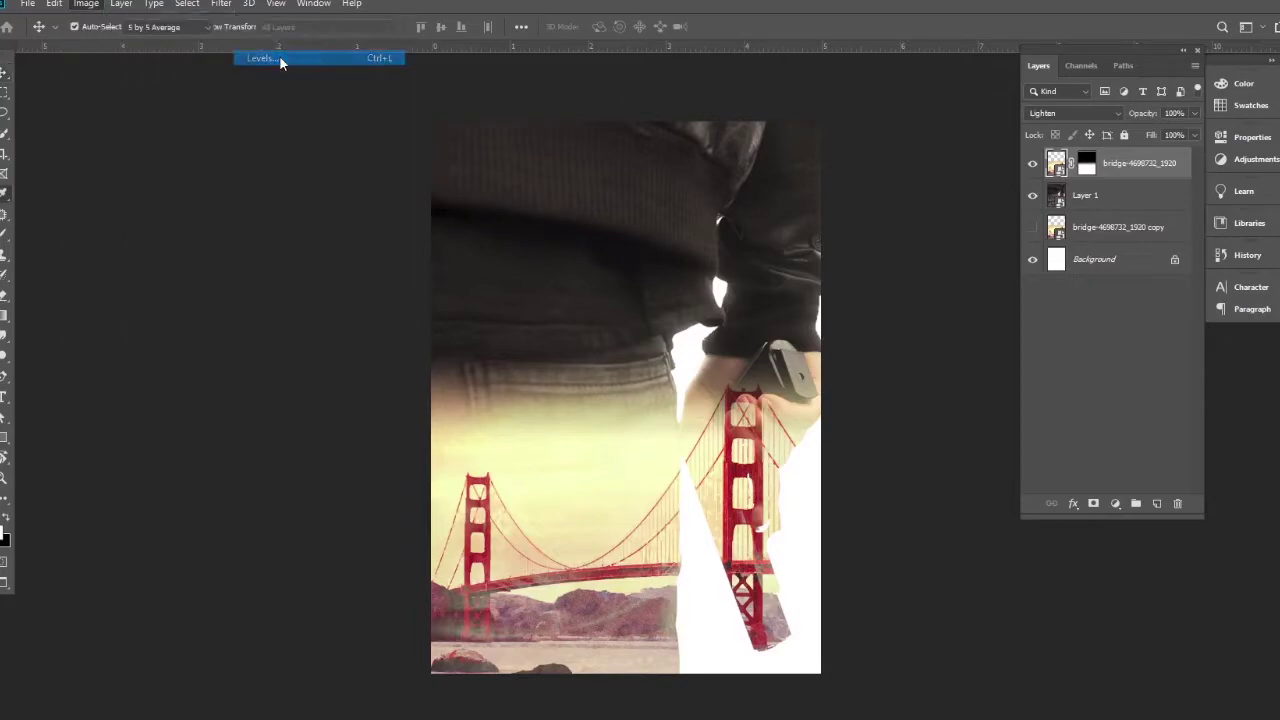
pyautogui.moveTo(492, 318); pyautogui.dragTo(609, 320)
pyautogui.moveTo(688, 388)
pyautogui.mouseDown()
pyautogui.moveTo(673, 388)
pyautogui.moveTo(687, 392)
pyautogui.mouseUp()
pyautogui.click(736, 324)
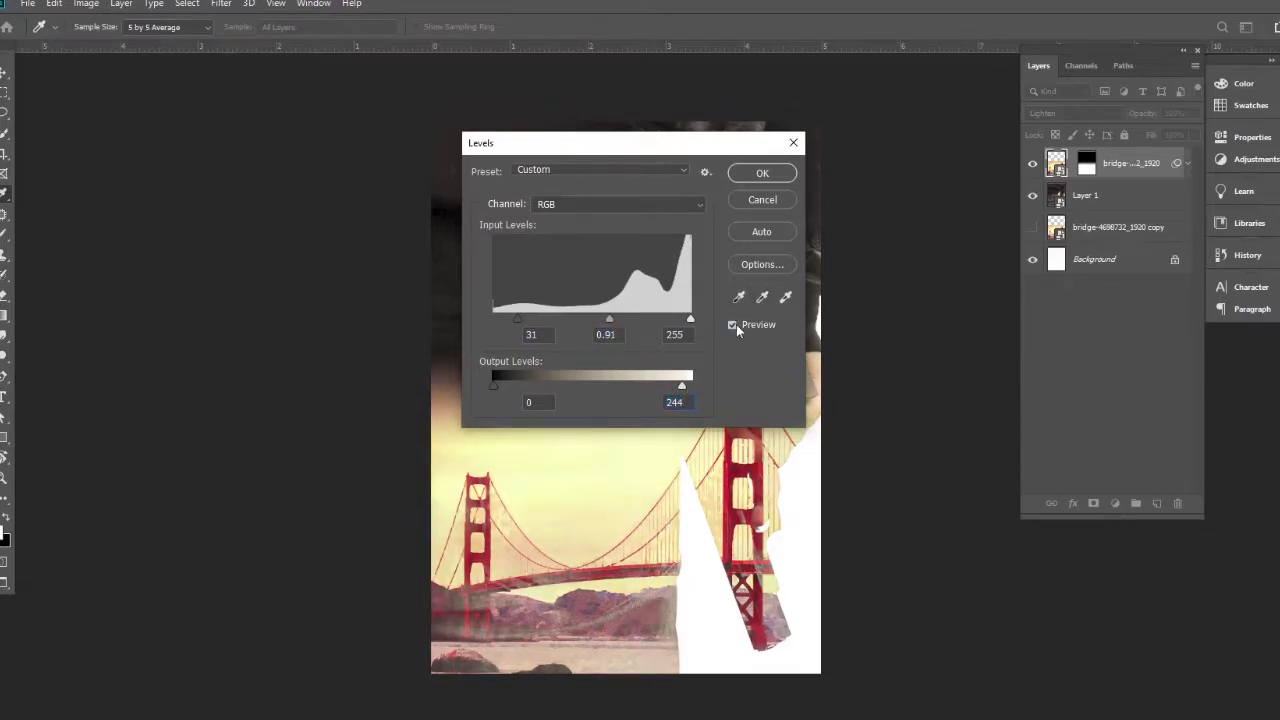
pyautogui.click(736, 324)
pyautogui.click(762, 174)
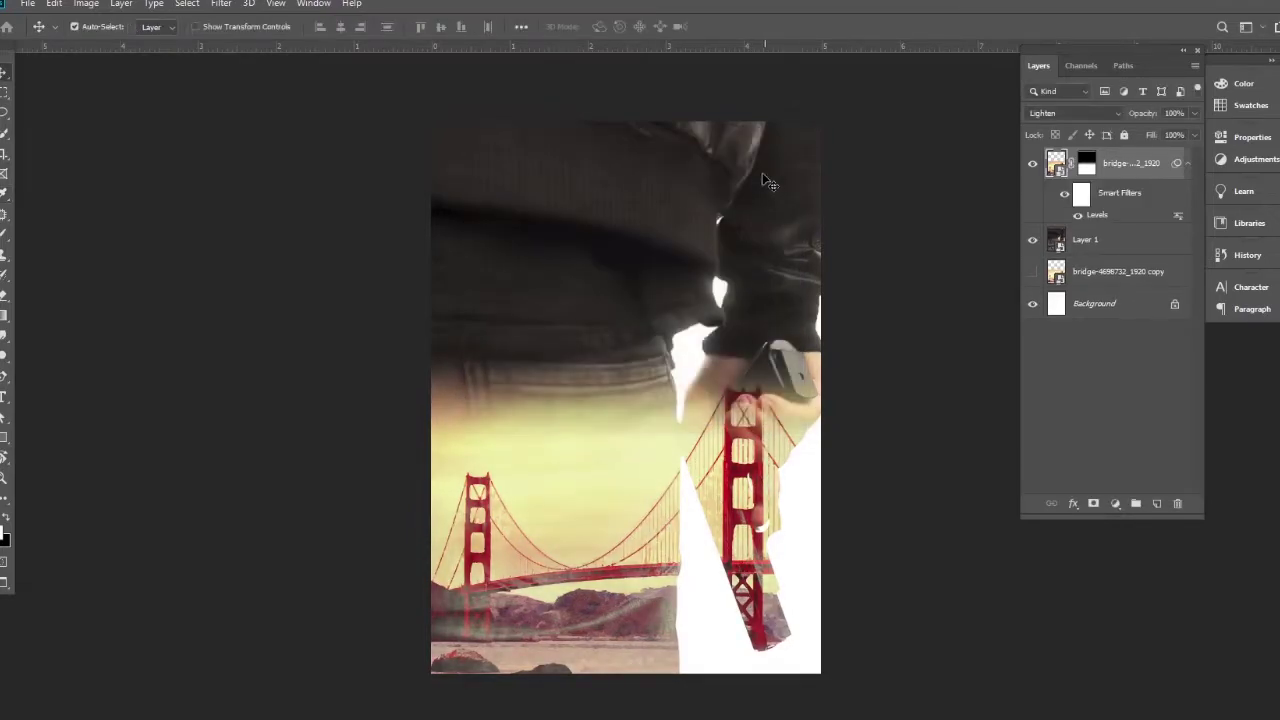
# Apply Color Balance to the upper bridge layer's midtones with levels +14, -35 and +28, and collapse its filter list.
pyautogui.click(88, 5)
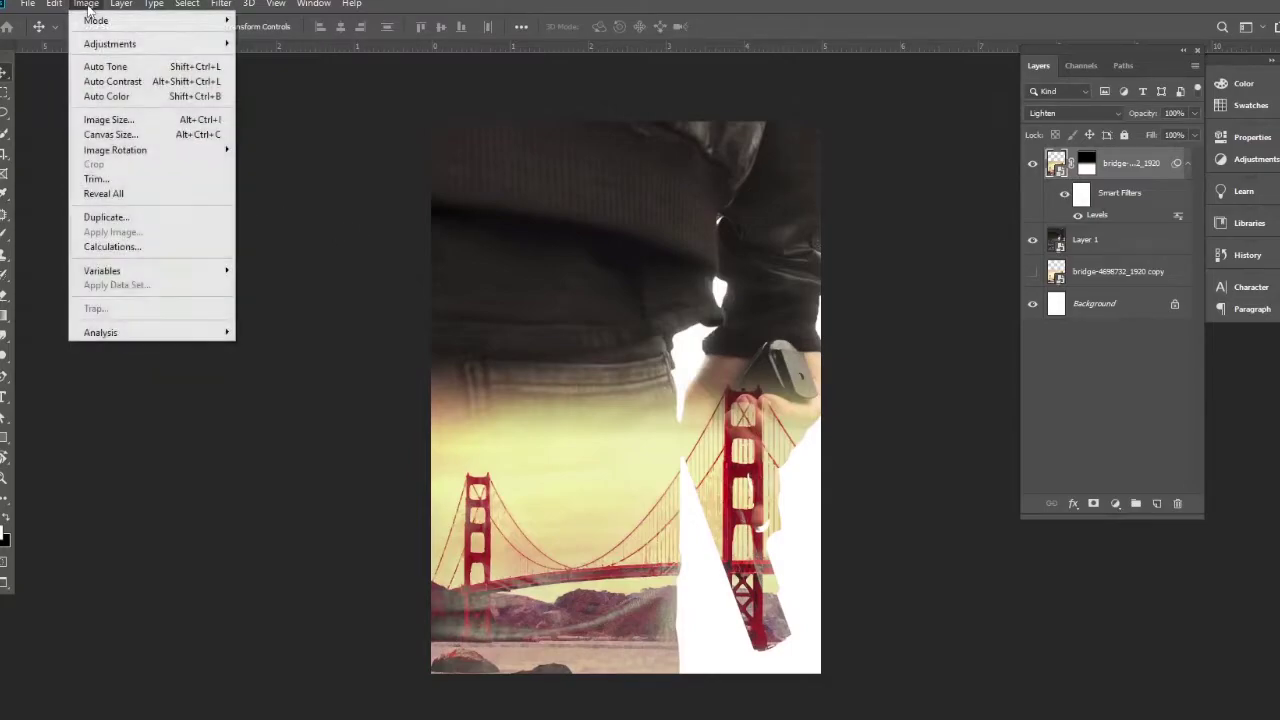
pyautogui.moveTo(101, 46)
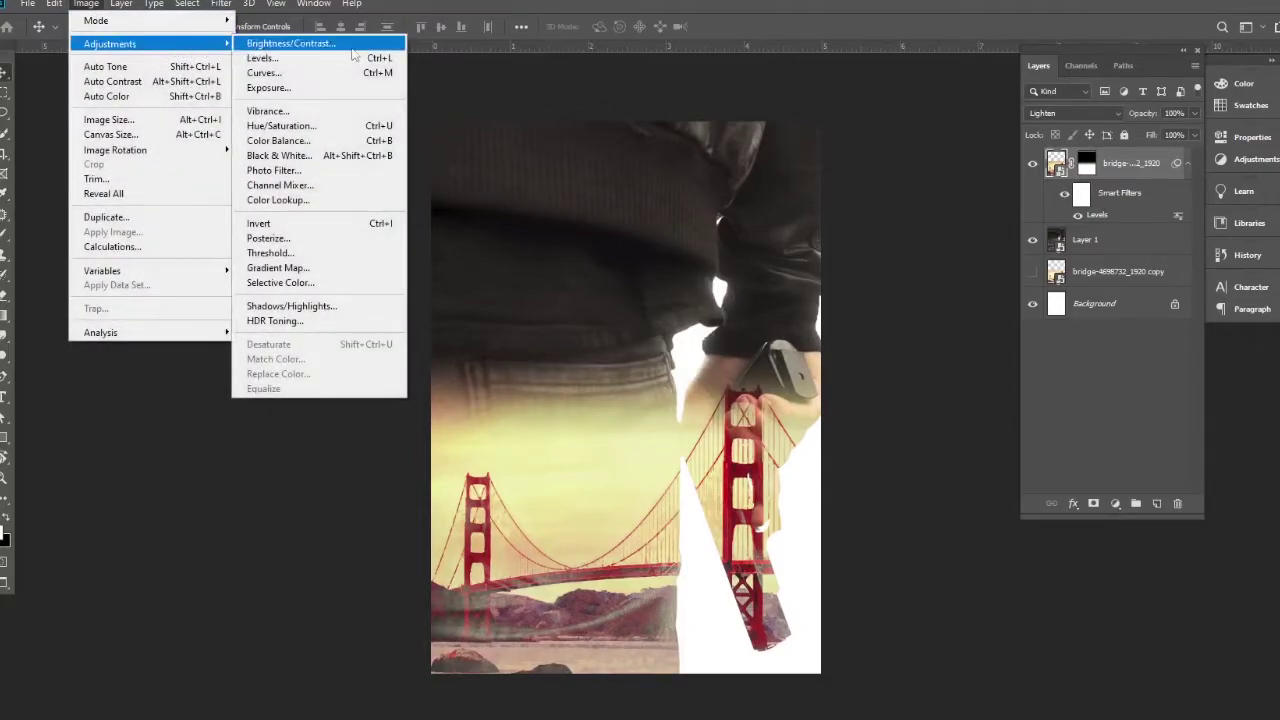
pyautogui.click(320, 141)
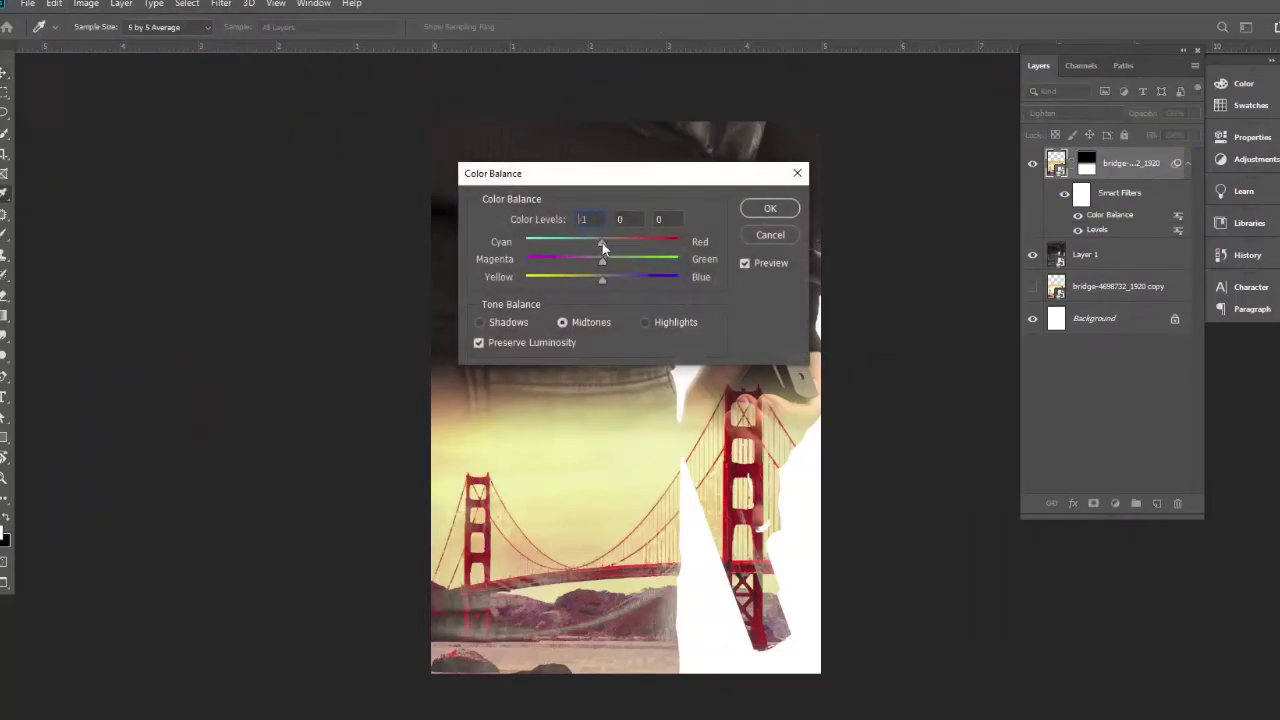
pyautogui.moveTo(601, 260)
pyautogui.mouseDown()
pyautogui.moveTo(553, 262)
pyautogui.moveTo(639, 282)
pyautogui.moveTo(578, 259)
pyautogui.mouseUp()
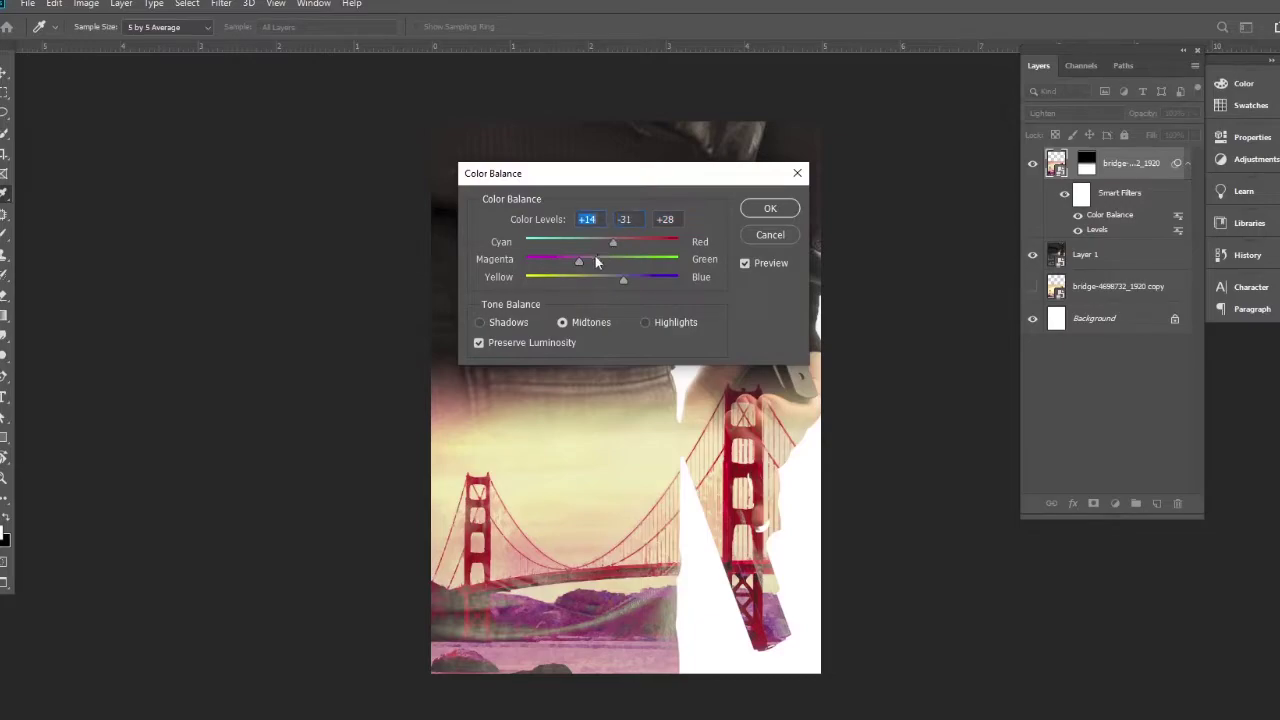
pyautogui.moveTo(578, 262); pyautogui.dragTo(576, 261)
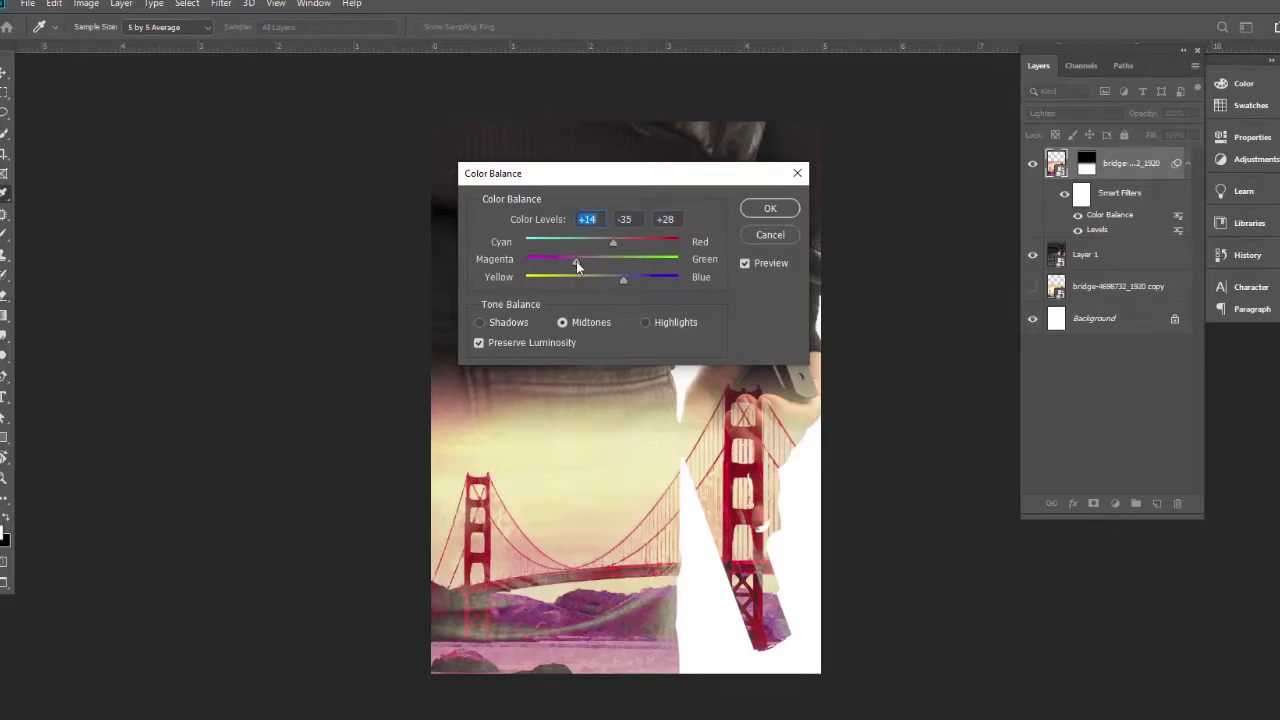
pyautogui.click(769, 209)
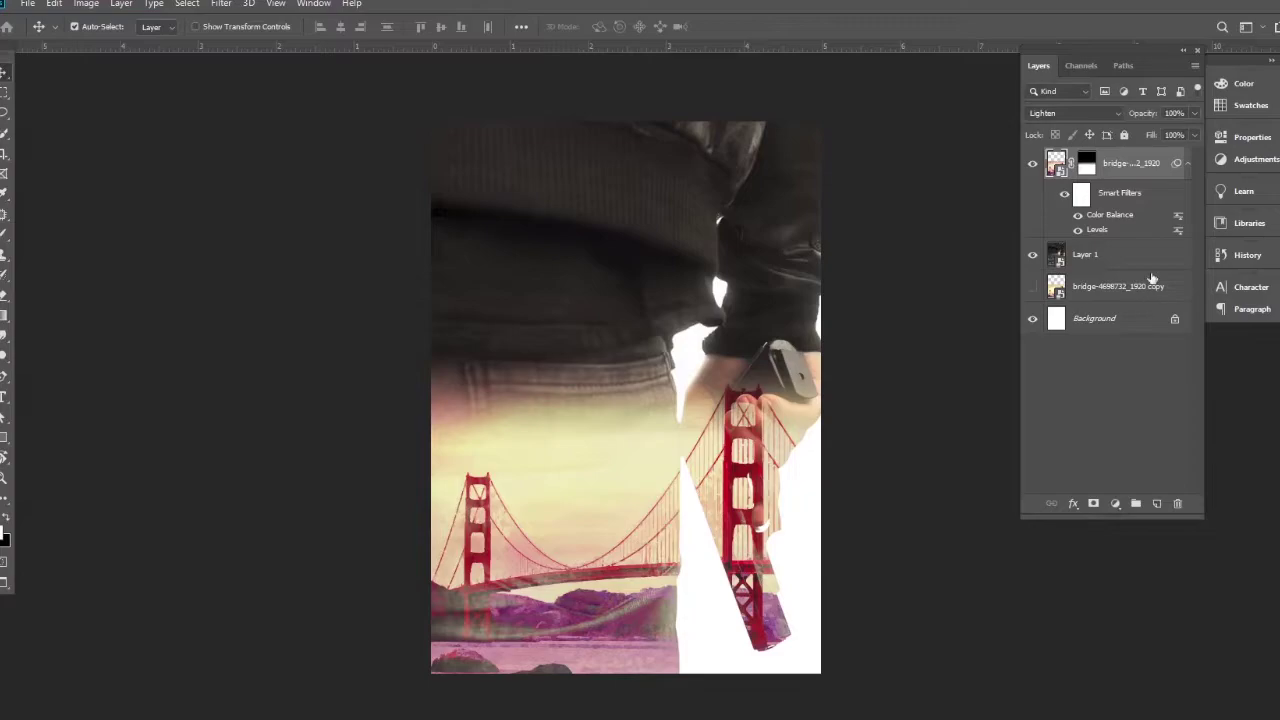
pyautogui.click(1188, 165)
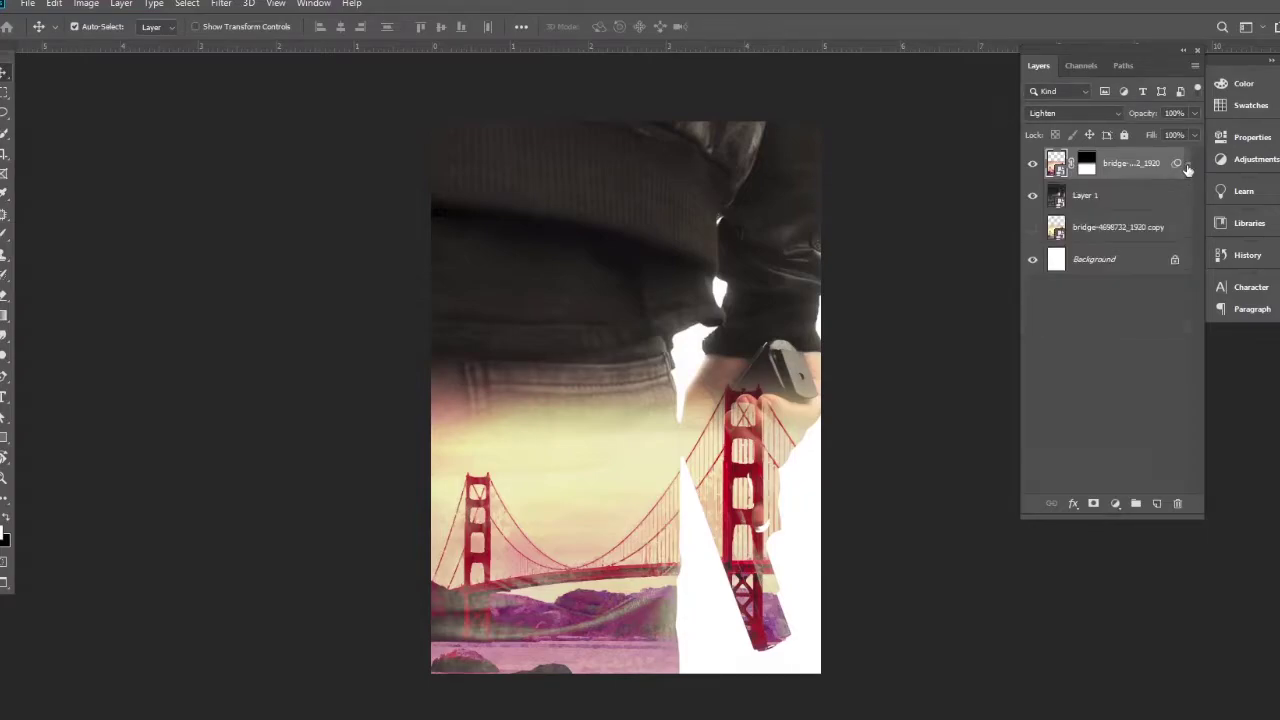
# Paint black on the upper bridge layer's mask with a soft 800 px brush at 48% opacity over the hand and gun.
pyautogui.click(1087, 168)
pyautogui.click(8, 234)
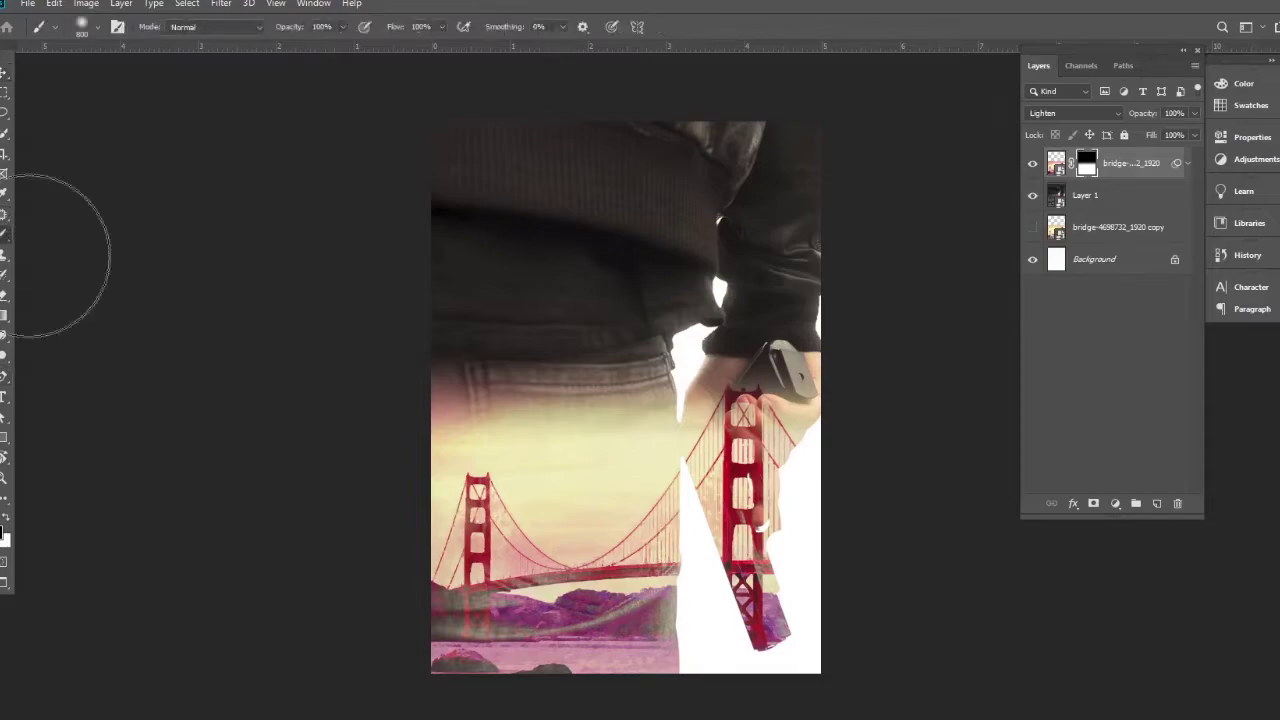
pyautogui.moveTo(294, 32); pyautogui.dragTo(254, 30)
pyautogui.moveTo(865, 447)
pyautogui.mouseDown()
pyautogui.moveTo(858, 522)
pyautogui.moveTo(859, 446)
pyautogui.moveTo(836, 530)
pyautogui.moveTo(847, 593)
pyautogui.moveTo(838, 473)
pyautogui.moveTo(832, 535)
pyautogui.moveTo(873, 649)
pyautogui.moveTo(865, 666)
pyautogui.moveTo(828, 687)
pyautogui.moveTo(809, 645)
pyautogui.moveTo(776, 635)
pyautogui.moveTo(784, 668)
pyautogui.moveTo(769, 624)
pyautogui.mouseUp()
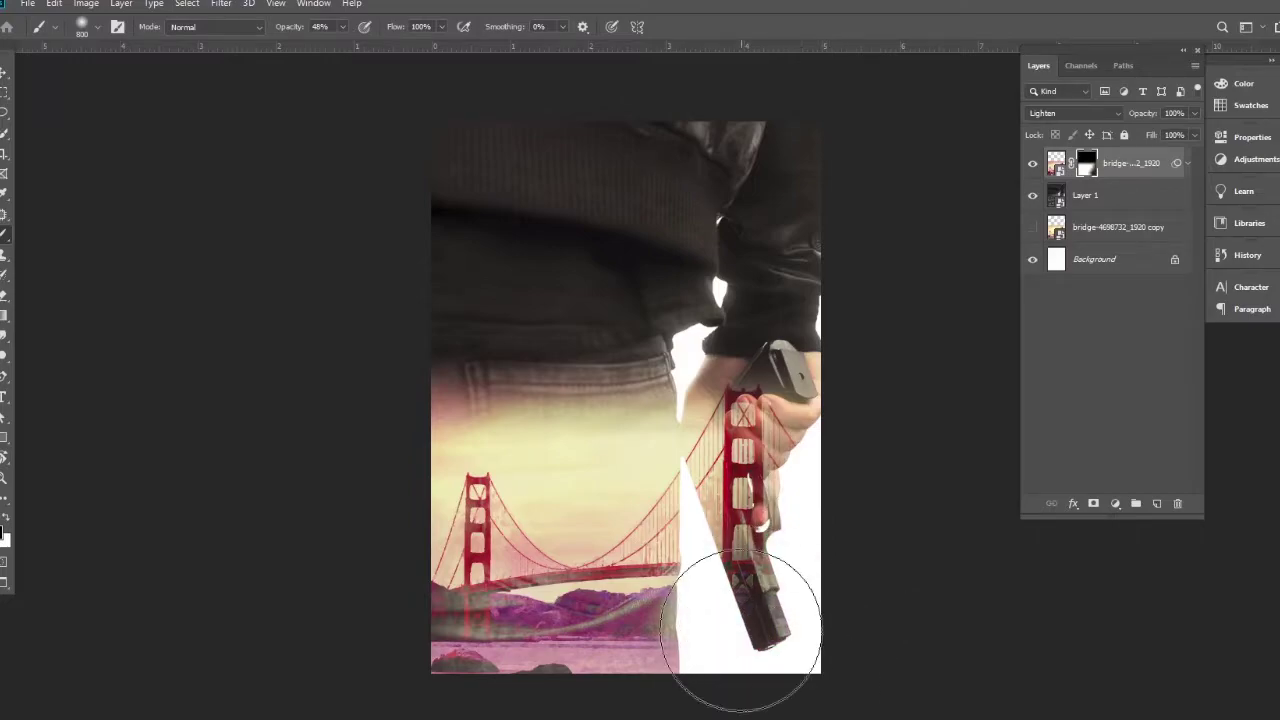
# Paint the same mask with a smaller brush at reduced opacity to bring back the outer edge of the jeans.
pyautogui.press('[')
pyautogui.press('[')
pyautogui.press('[')
pyautogui.press('[')
pyautogui.press('[')
pyautogui.press('[')
pyautogui.press('[')
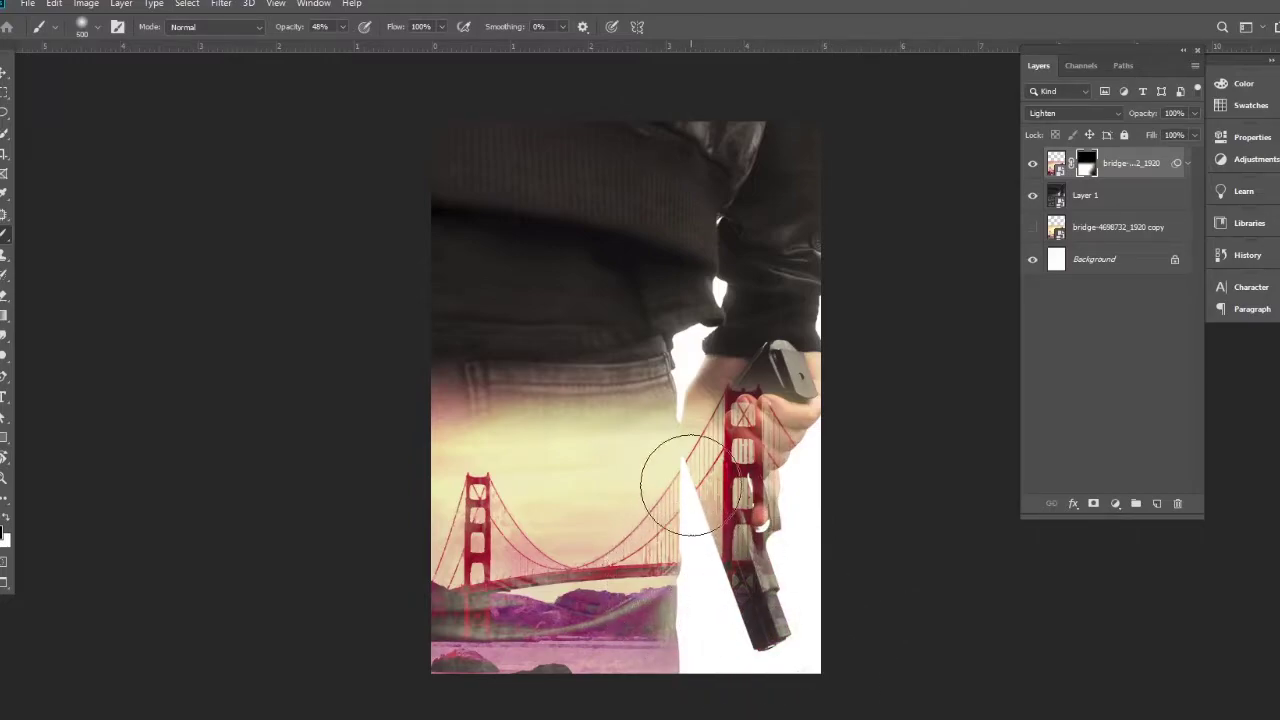
pyautogui.moveTo(297, 30); pyautogui.dragTo(278, 32)
pyautogui.moveTo(684, 443); pyautogui.dragTo(683, 538)
pyautogui.moveTo(667, 380)
pyautogui.mouseDown()
pyautogui.moveTo(680, 683)
pyautogui.moveTo(675, 424)
pyautogui.mouseUp()
# Soften the bridge's fade along the jeans' side down to the poster's lower edge with a mask brush at 26% opacity.
pyautogui.press(']')
pyautogui.press(']')
pyautogui.moveTo(293, 28); pyautogui.dragTo(289, 28)
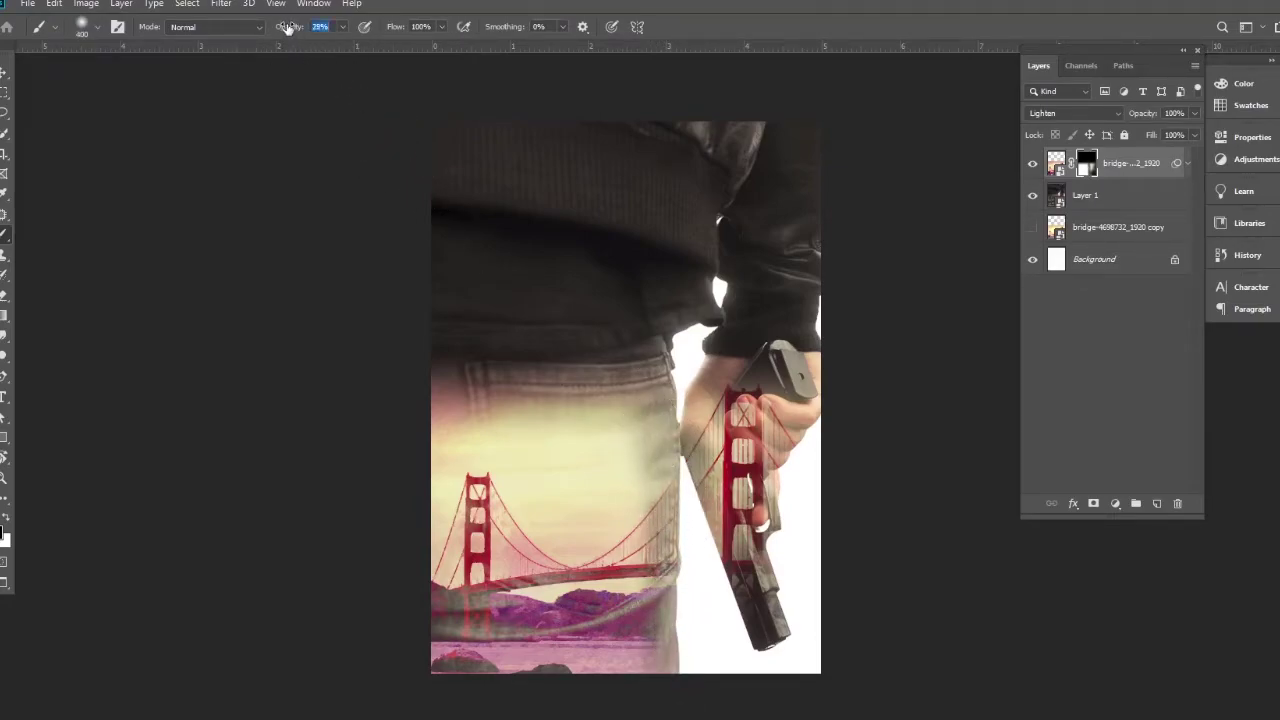
pyautogui.moveTo(646, 424); pyautogui.dragTo(655, 687)
pyautogui.moveTo(688, 623)
pyautogui.mouseDown()
pyautogui.moveTo(671, 416)
pyautogui.moveTo(669, 449)
pyautogui.moveTo(700, 268)
pyautogui.moveTo(671, 436)
pyautogui.moveTo(686, 710)
pyautogui.moveTo(686, 643)
pyautogui.mouseUp()
pyautogui.press('[')
pyautogui.press('[')
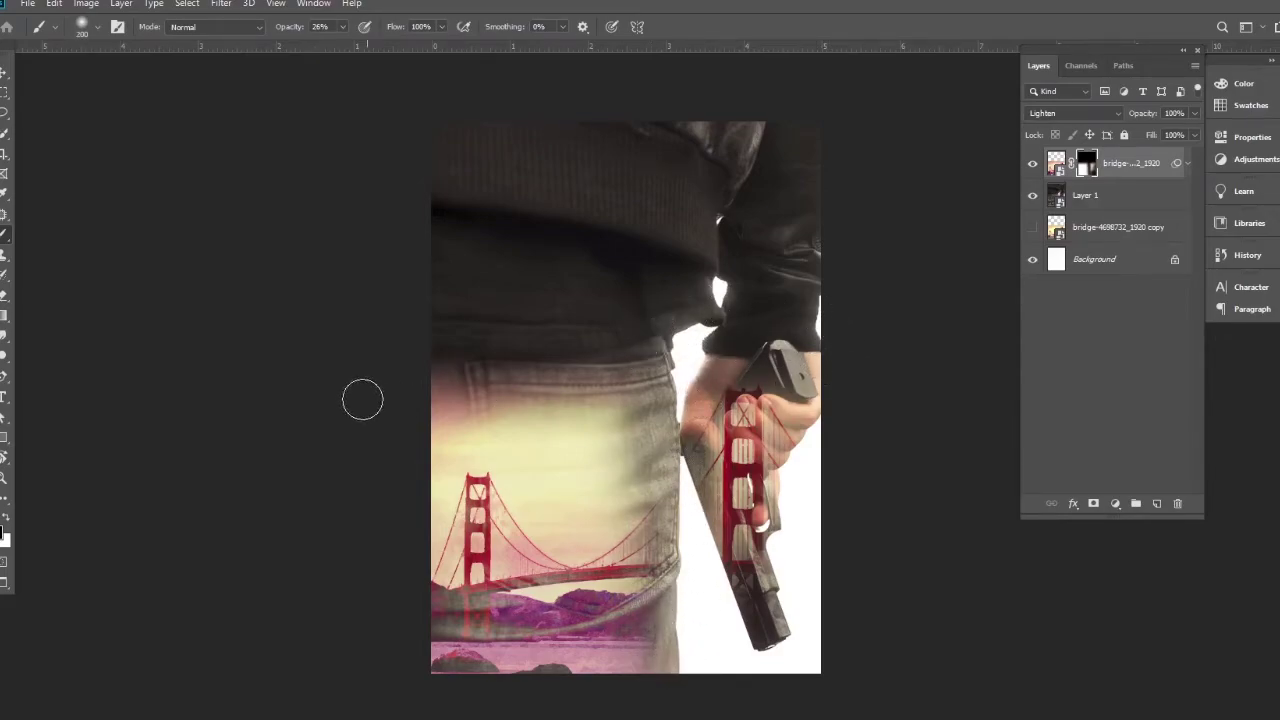
pyautogui.click(3, 75)
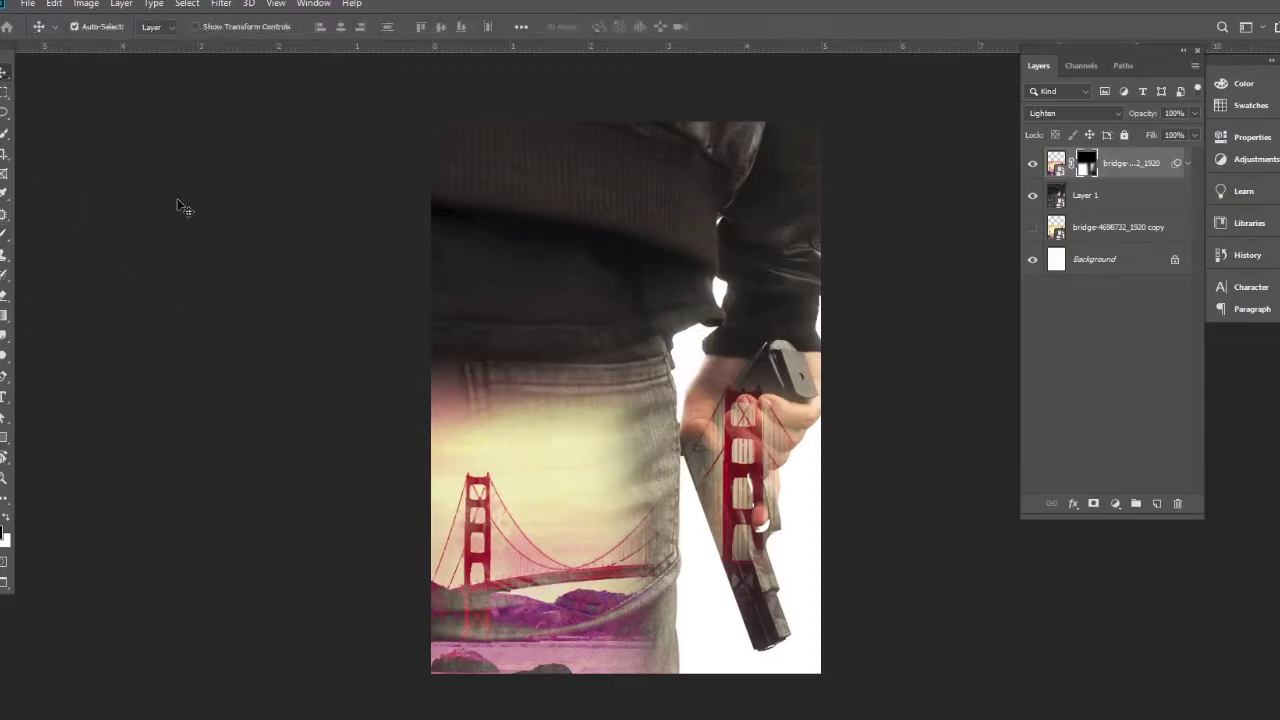
# Show the bridge copy below the gunman layer and darken it with a Brightness/Contrast adjustment.
pyautogui.click(1099, 205)
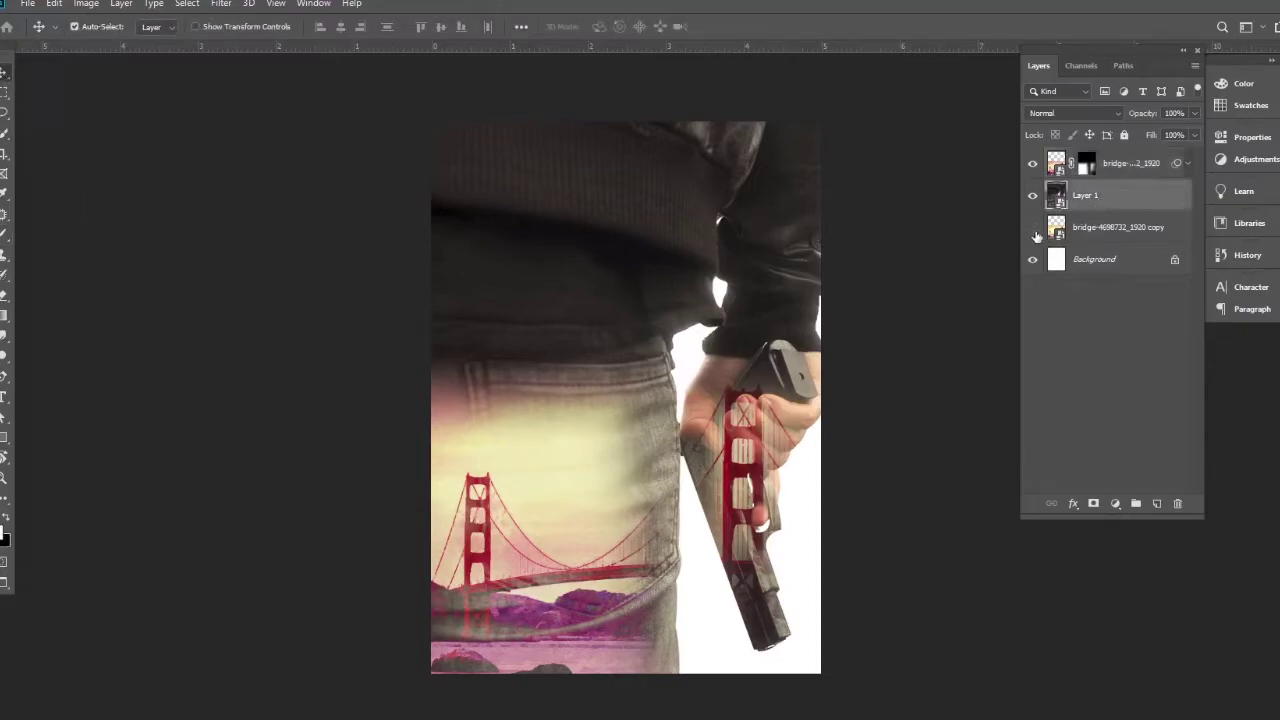
pyautogui.click(1033, 228)
pyautogui.click(1116, 240)
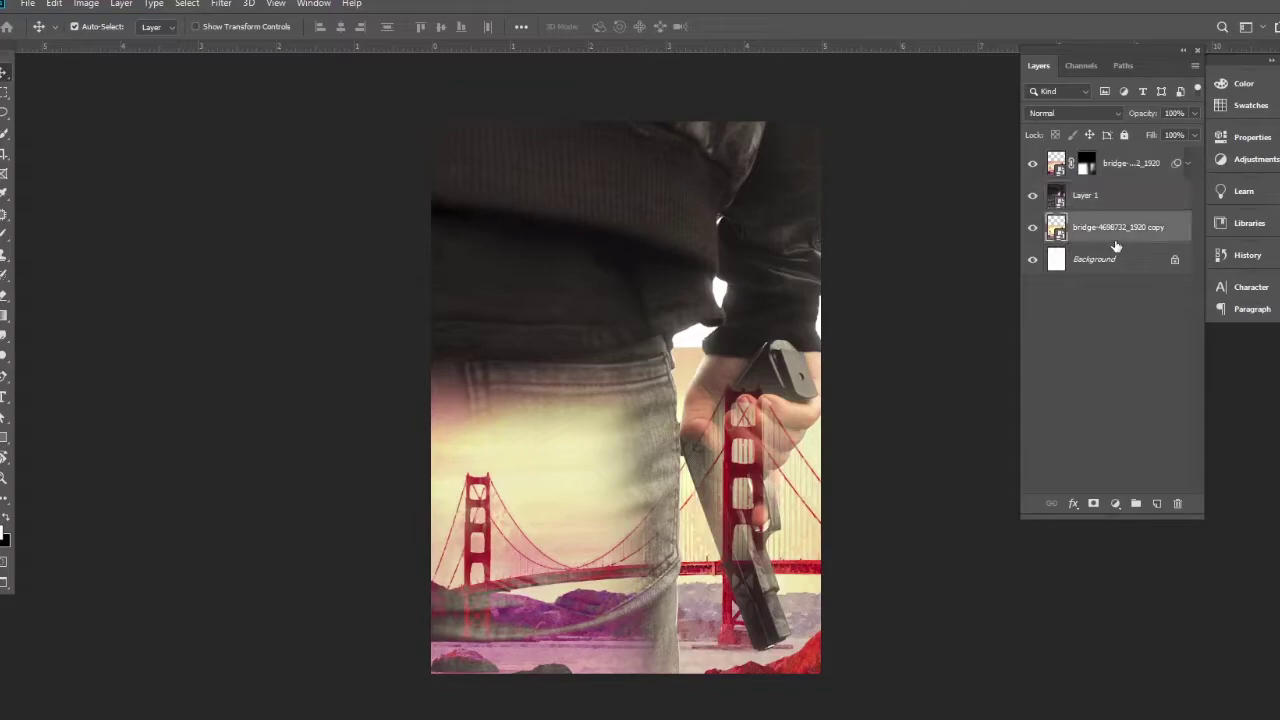
pyautogui.click(86, 5)
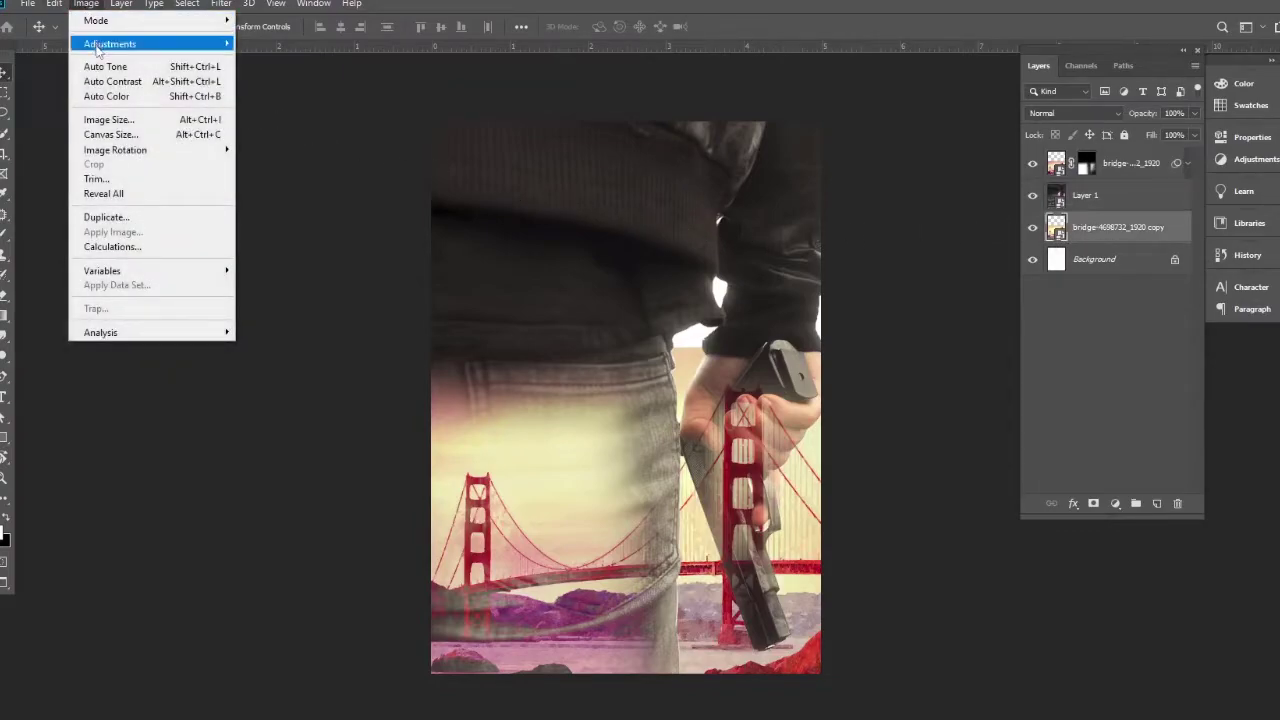
pyautogui.moveTo(110, 48)
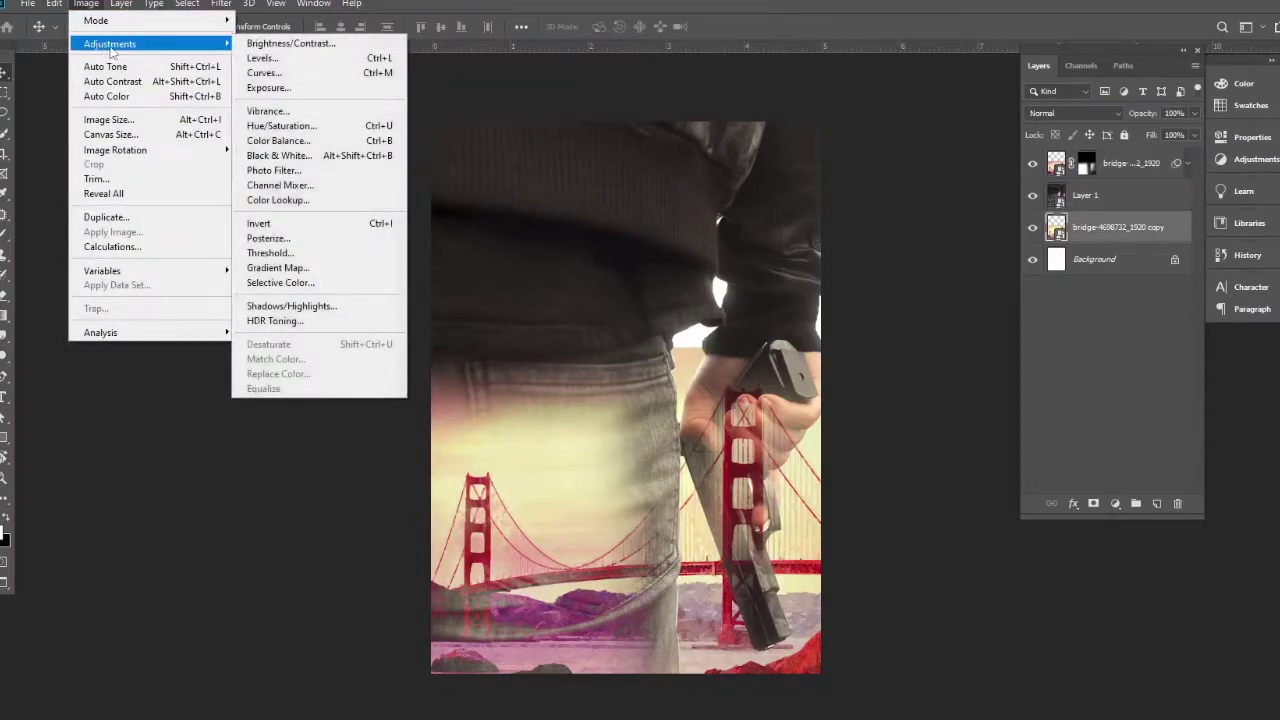
pyautogui.click(277, 44)
pyautogui.moveTo(597, 243); pyautogui.dragTo(582, 279)
pyautogui.click(708, 316)
pyautogui.click(712, 317)
pyautogui.click(724, 226)
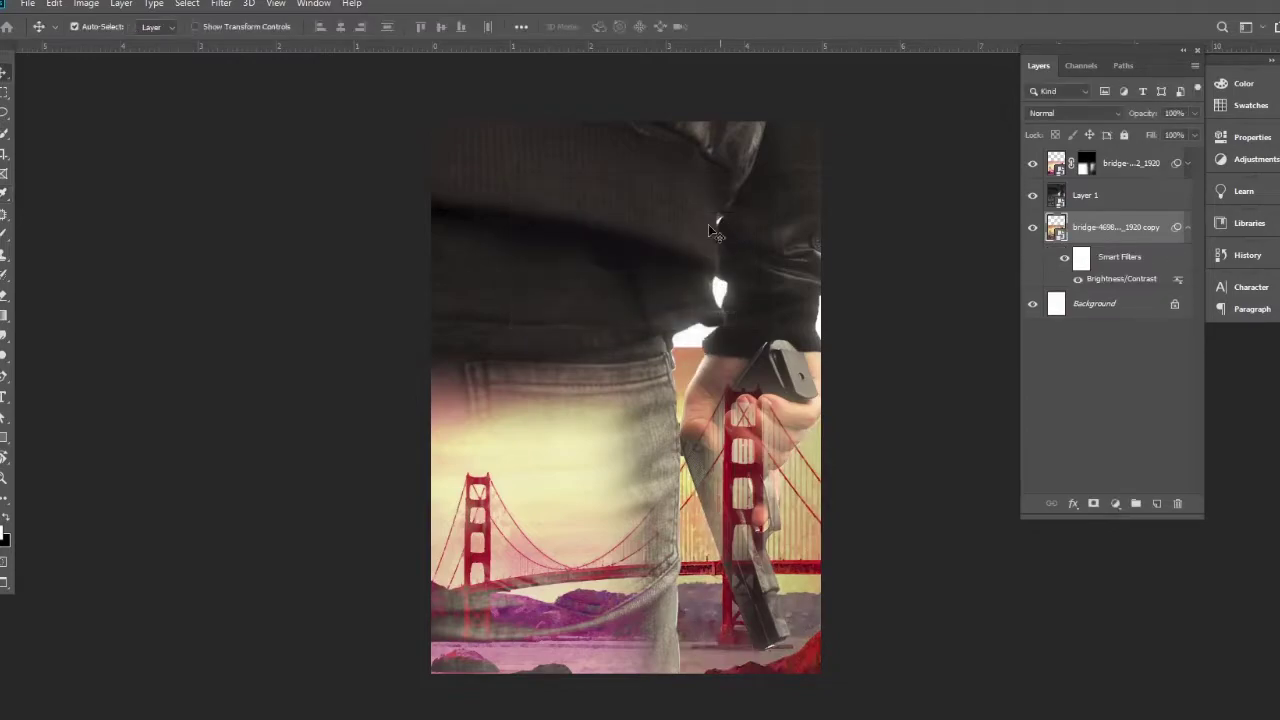
# Start a Levels adjustment on the bridge copy, raising the Blue channel's midtone and setting its white output to 240.
pyautogui.click(98, 5)
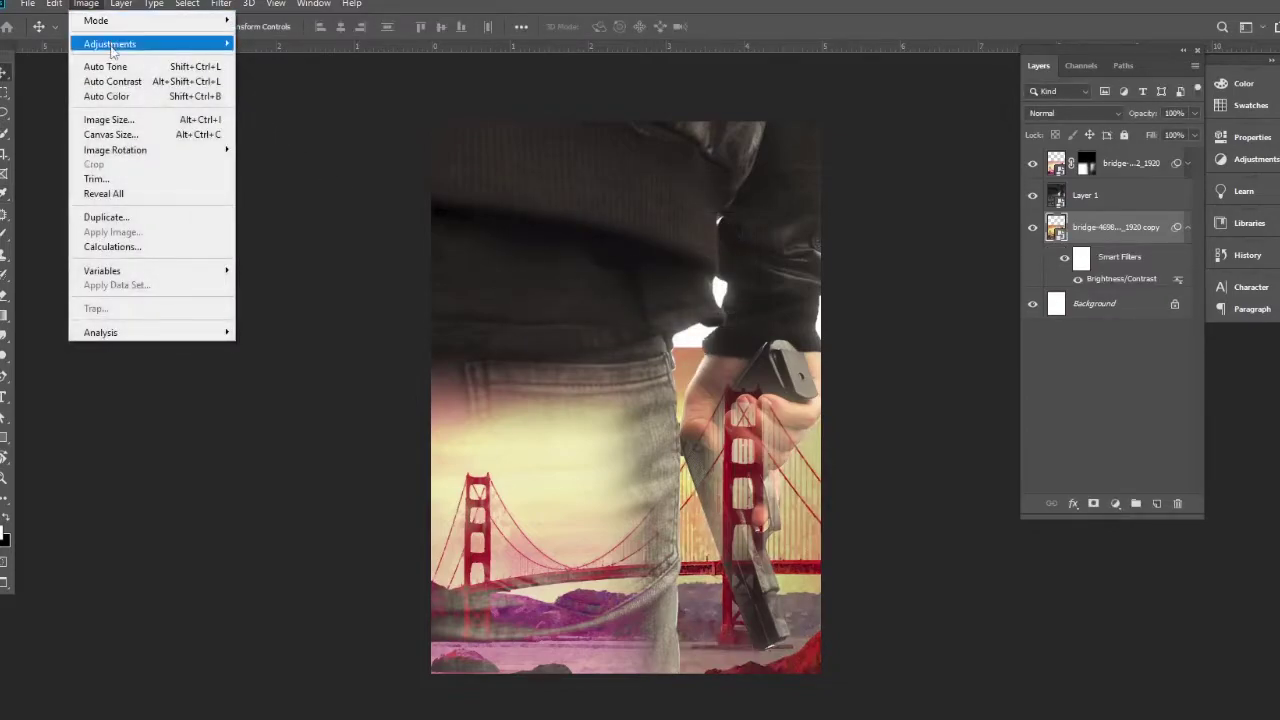
pyautogui.moveTo(116, 46)
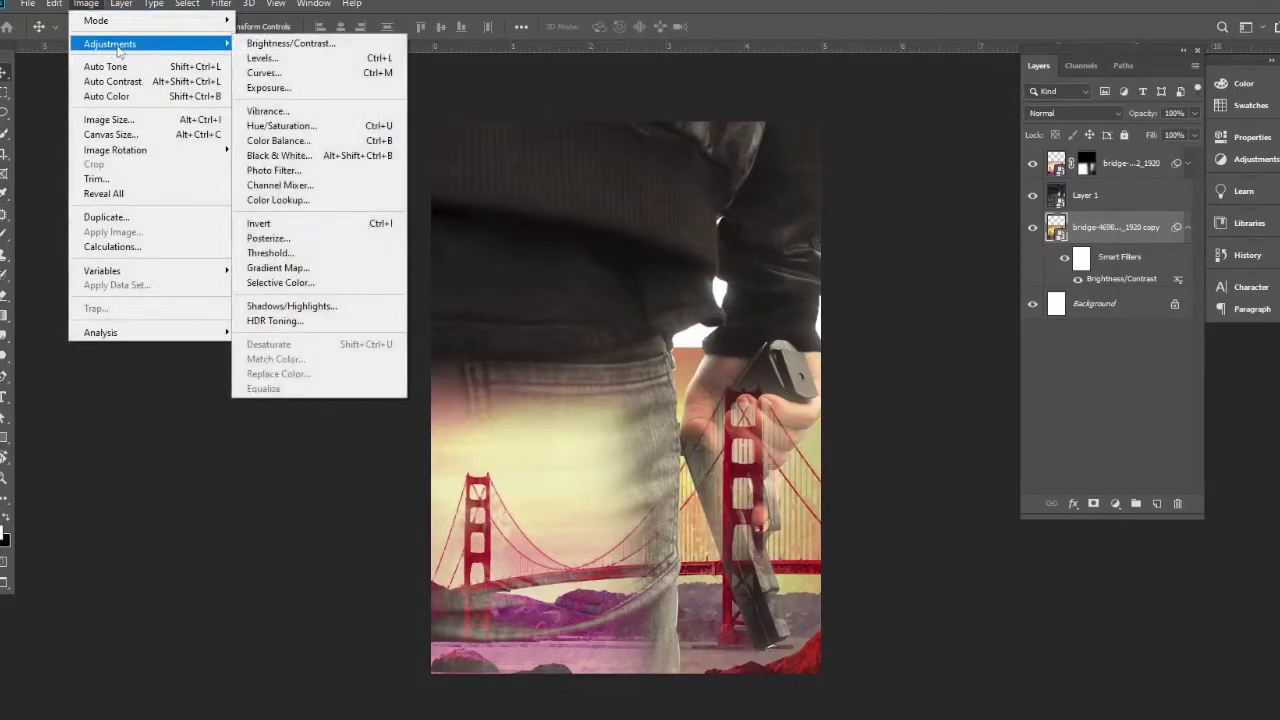
pyautogui.click(278, 60)
pyautogui.click(570, 206)
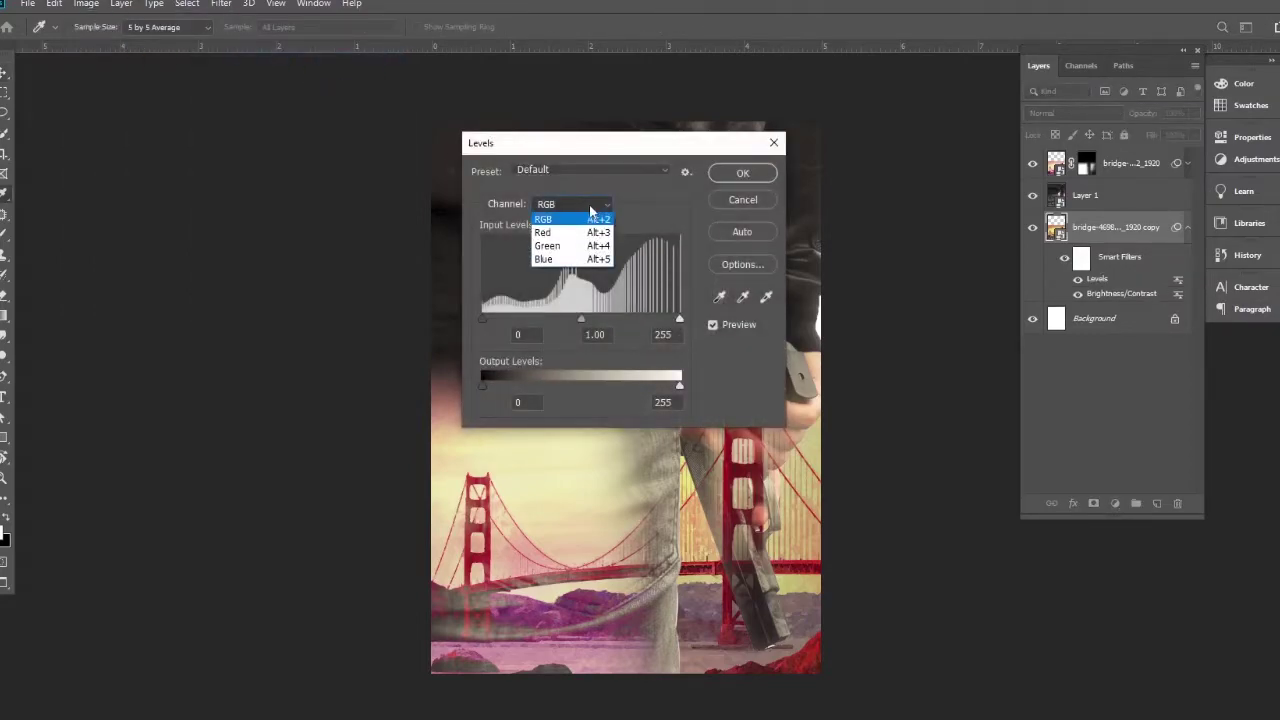
pyautogui.click(558, 260)
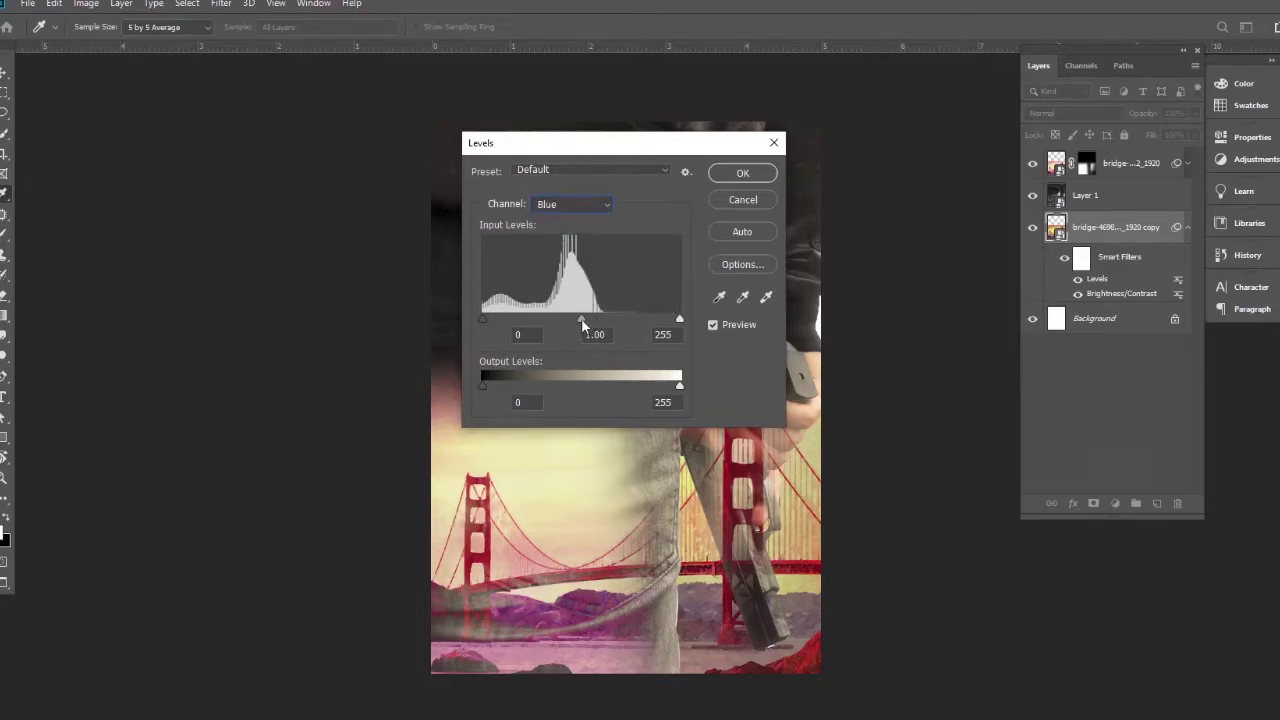
pyautogui.moveTo(556, 326); pyautogui.dragTo(522, 331)
pyautogui.click(597, 335)
pyautogui.moveTo(680, 387); pyautogui.dragTo(666, 390)
# Refine the Blue channel's midtone and set its white input to about 245, apply the Levels, and collapse the bridge copy's filter list.
pyautogui.moveTo(672, 145); pyautogui.dragTo(374, 216)
pyautogui.moveTo(251, 388); pyautogui.dragTo(223, 389)
pyautogui.moveTo(381, 390)
pyautogui.mouseDown()
pyautogui.moveTo(343, 389)
pyautogui.moveTo(370, 390)
pyautogui.mouseUp()
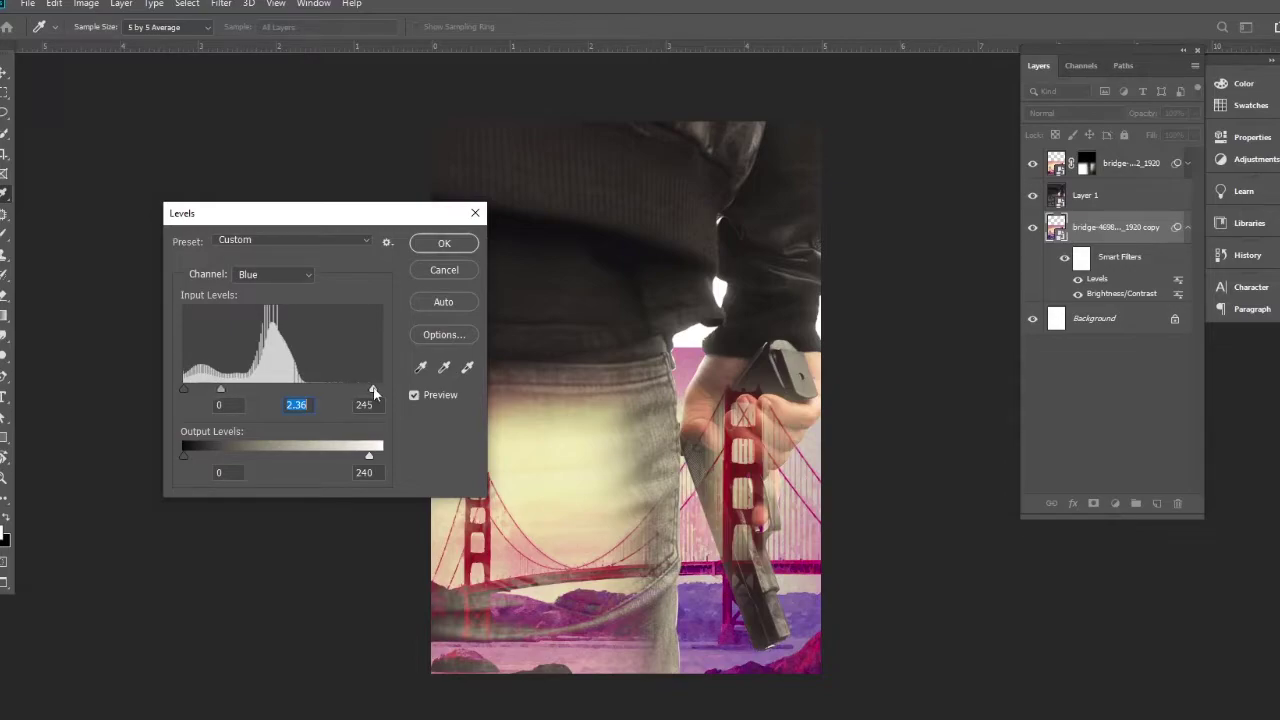
pyautogui.click(373, 391)
pyautogui.click(428, 398)
pyautogui.moveTo(225, 387)
pyautogui.mouseDown()
pyautogui.moveTo(248, 390)
pyautogui.moveTo(227, 392)
pyautogui.mouseUp()
pyautogui.click(445, 245)
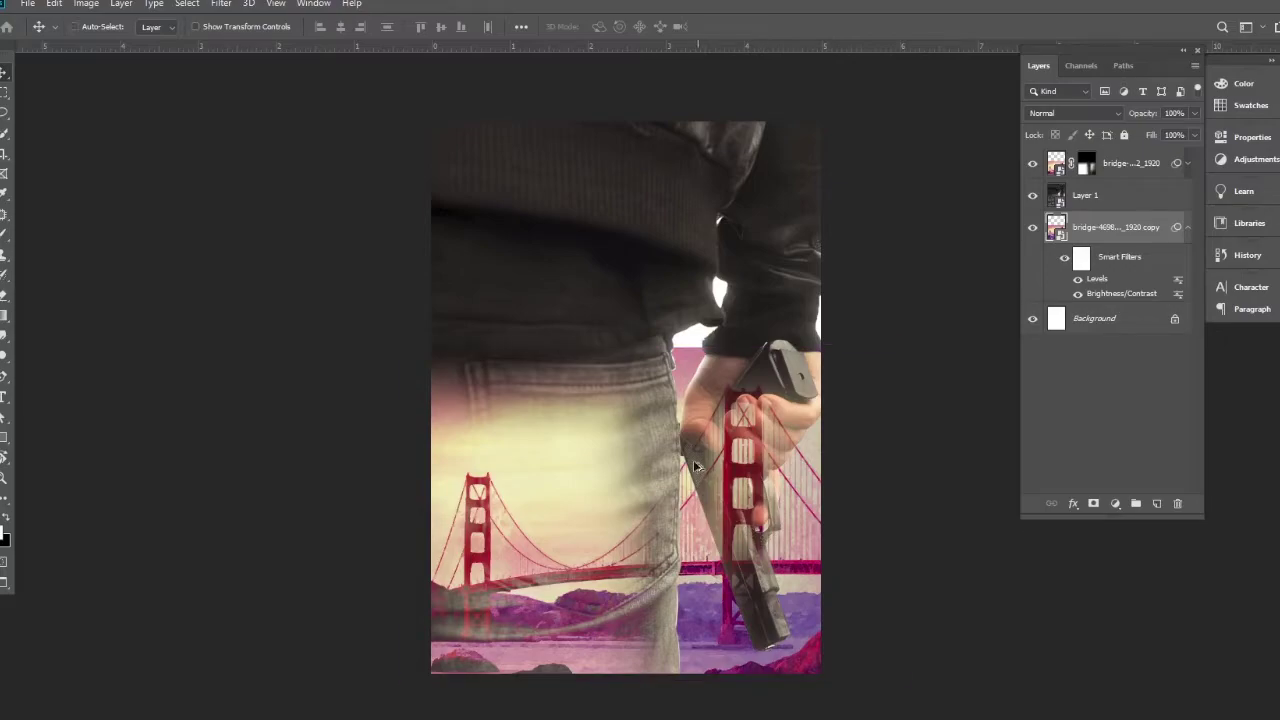
pyautogui.scroll(-1, 696, 464)
pyautogui.scroll(1, 695, 457)
pyautogui.moveTo(695, 456); pyautogui.dragTo(678, 452)
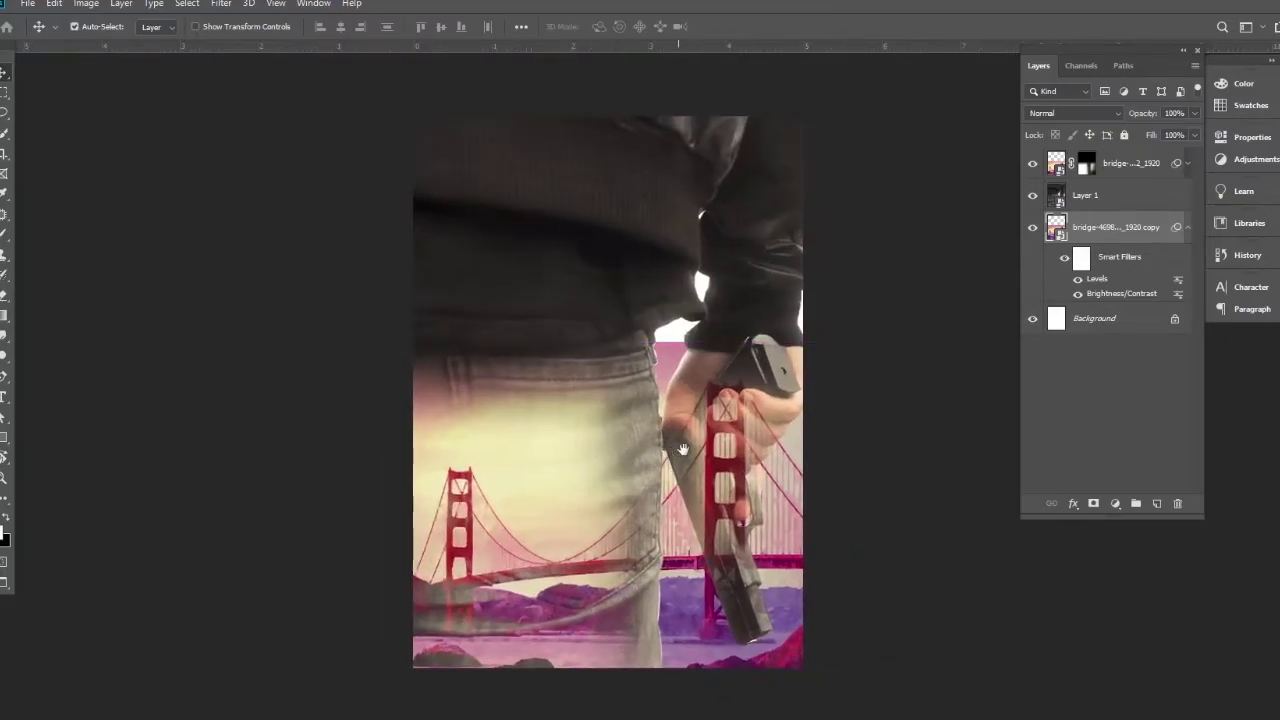
pyautogui.click(1189, 229)
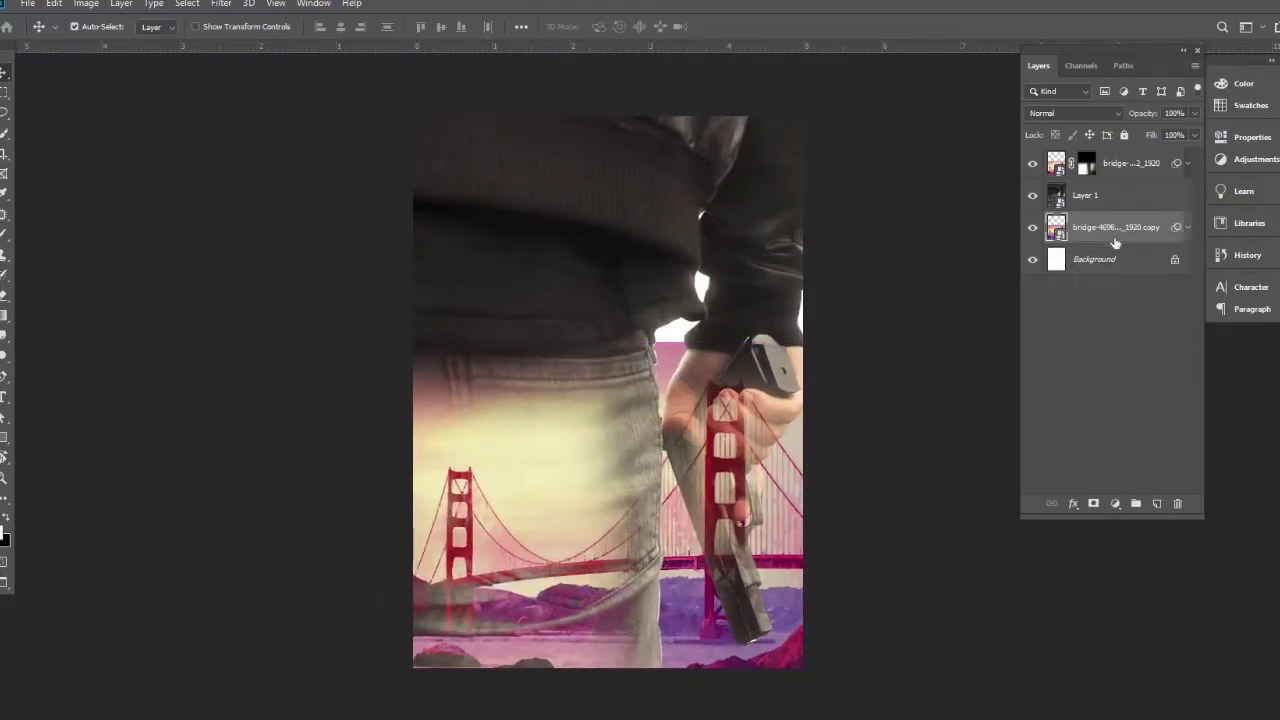
pyautogui.click(88, 4)
pyautogui.moveTo(99, 51)
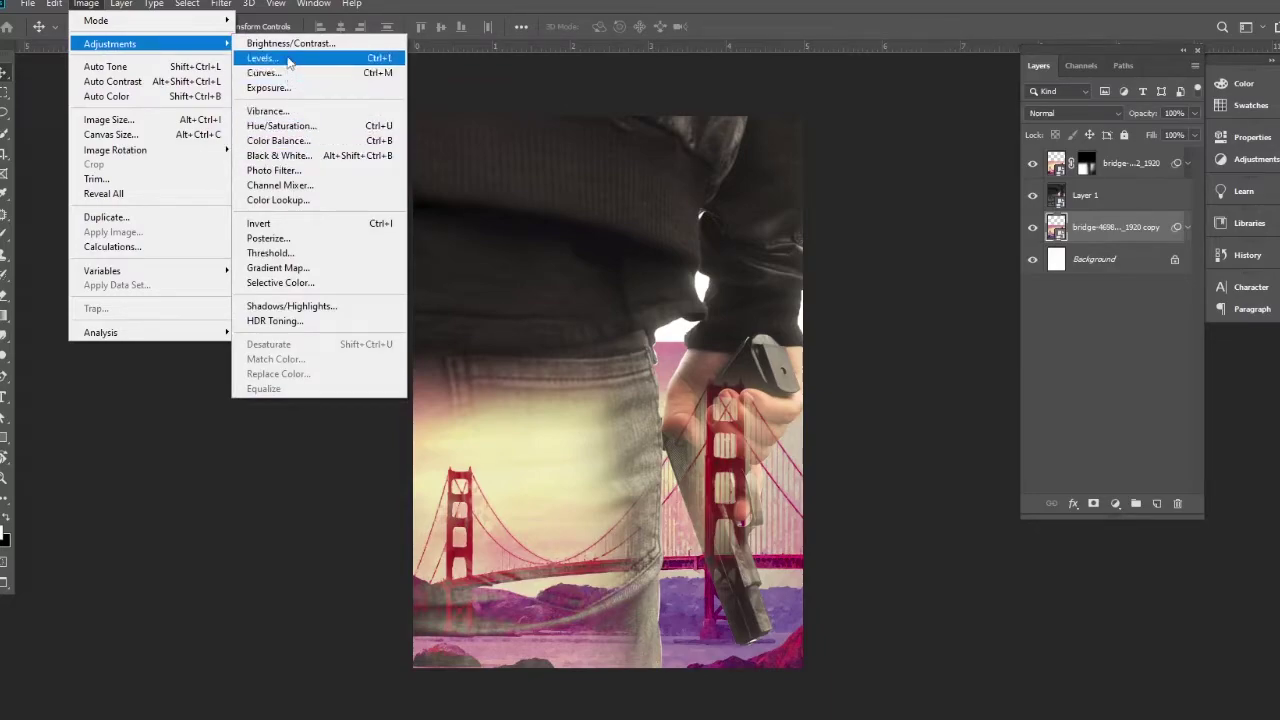
pyautogui.click(516, 48)
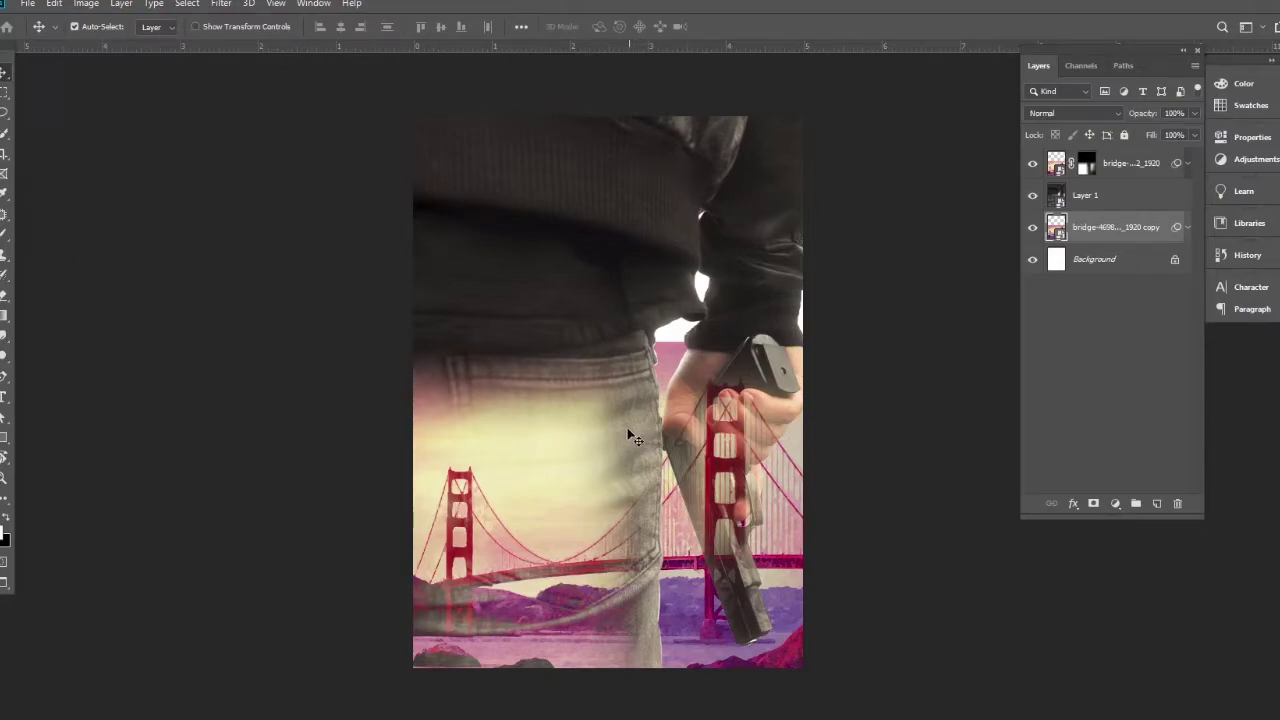
# Add a Solid Color fill layer above the Background, using the pink sampled from the bridge sky (H 333, S 38, B 82).
pyautogui.click(1096, 266)
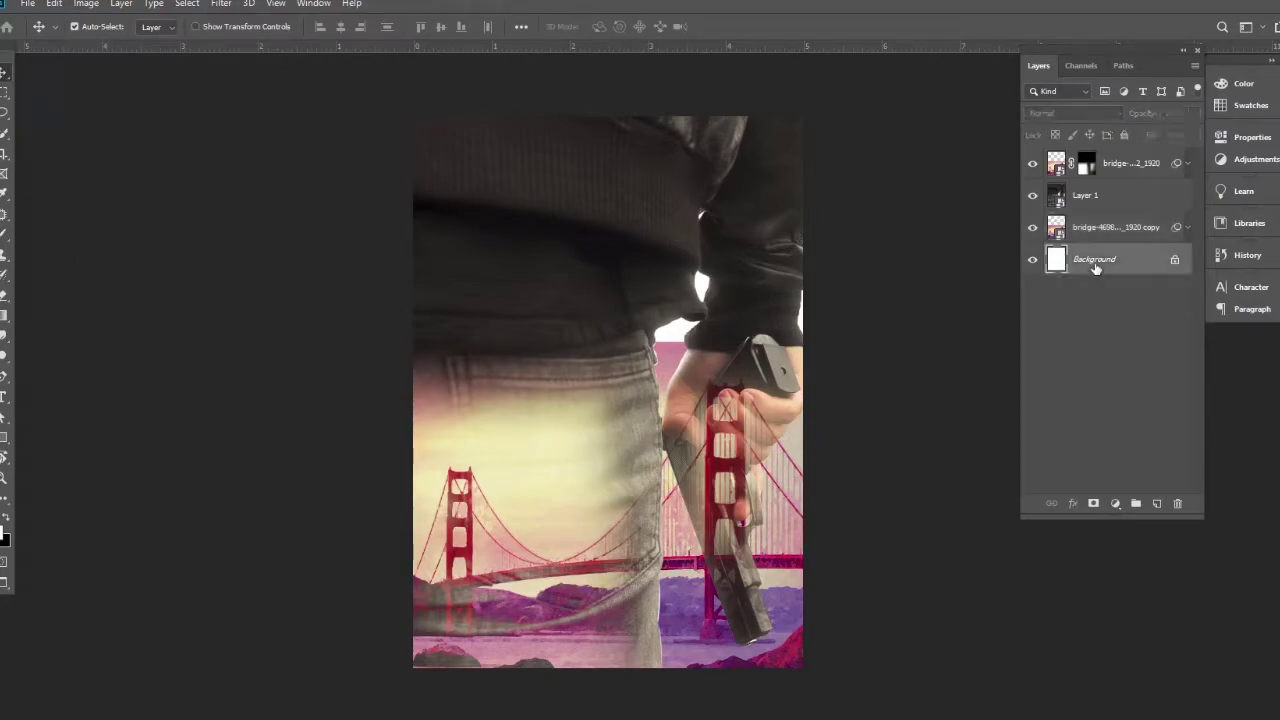
pyautogui.click(1116, 504)
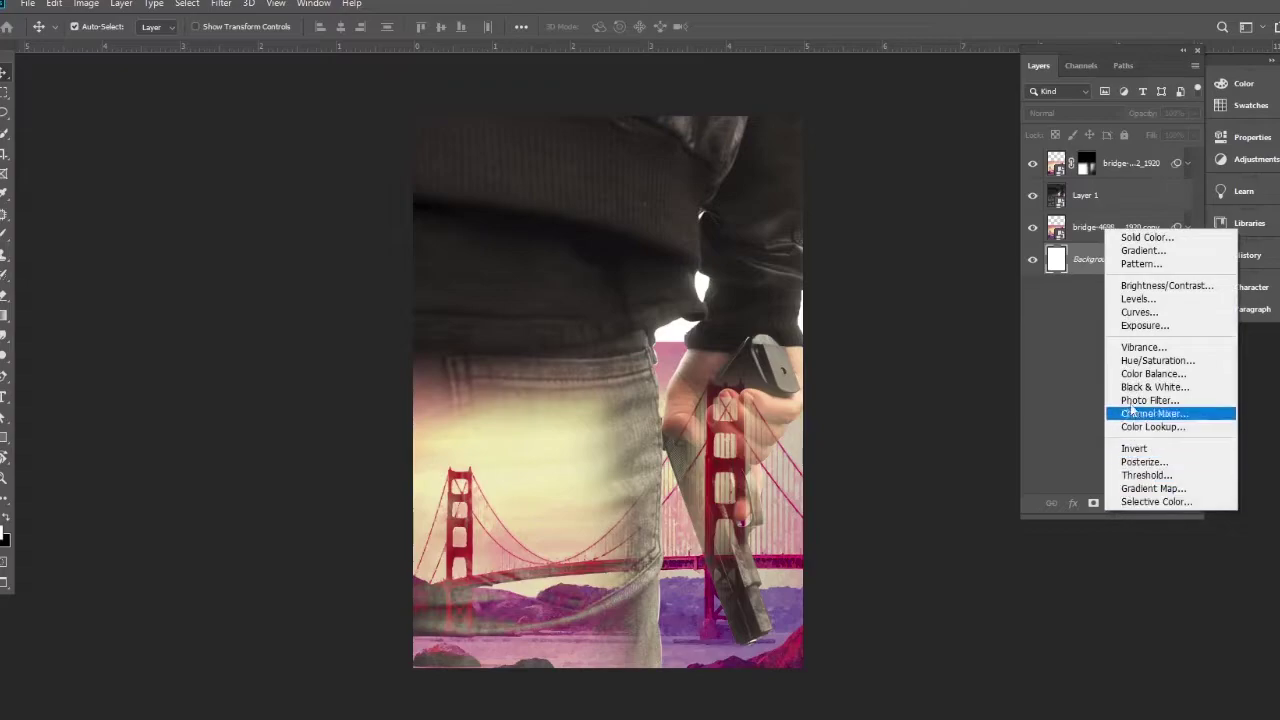
pyautogui.click(1140, 241)
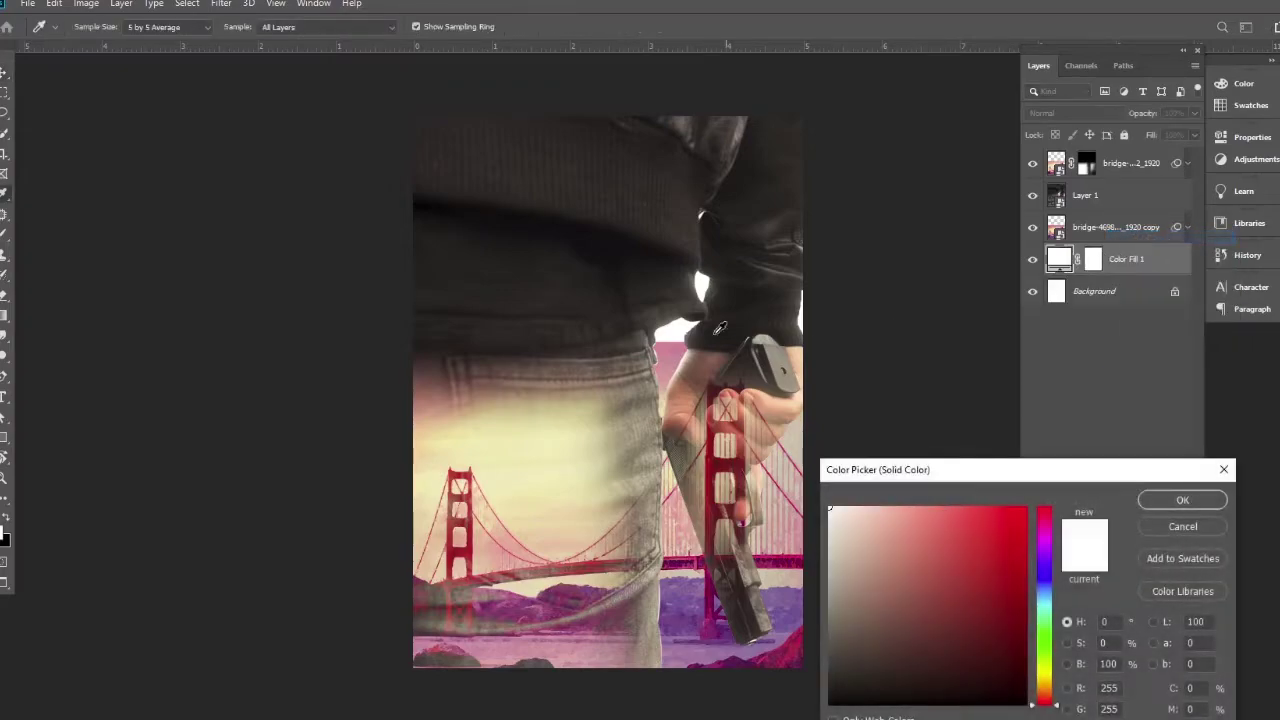
pyautogui.click(664, 338)
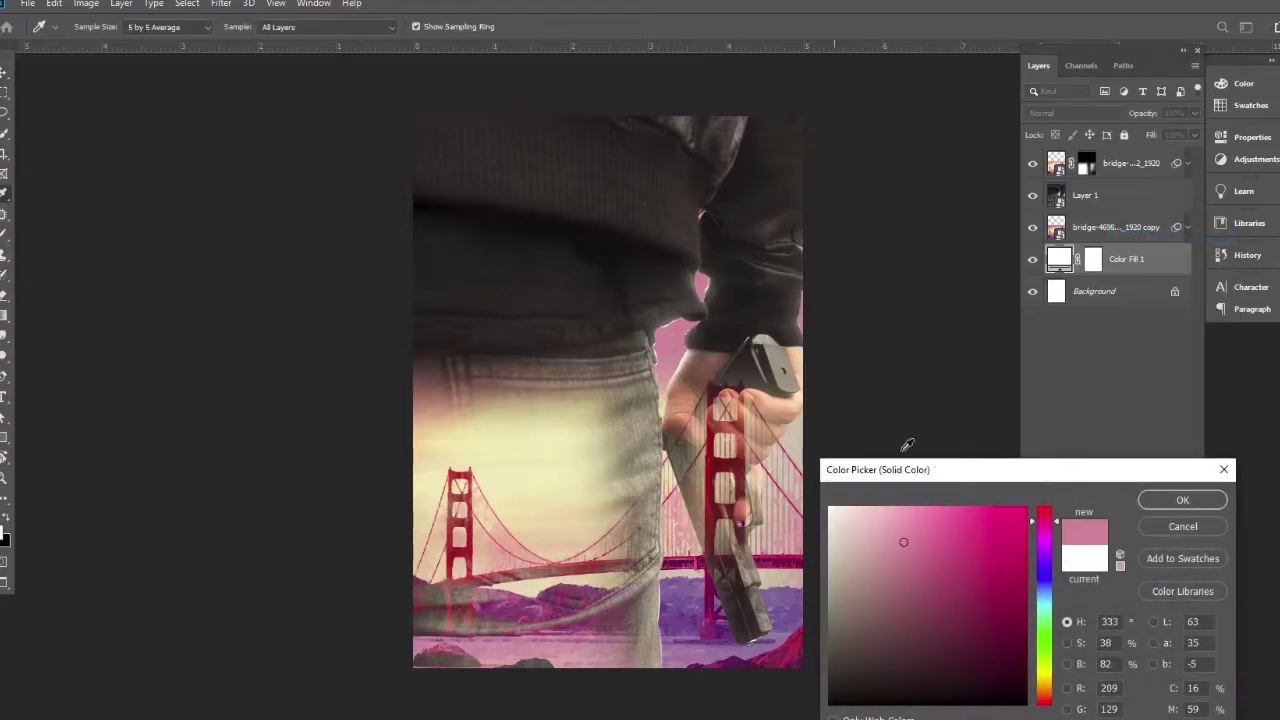
pyautogui.click(1183, 501)
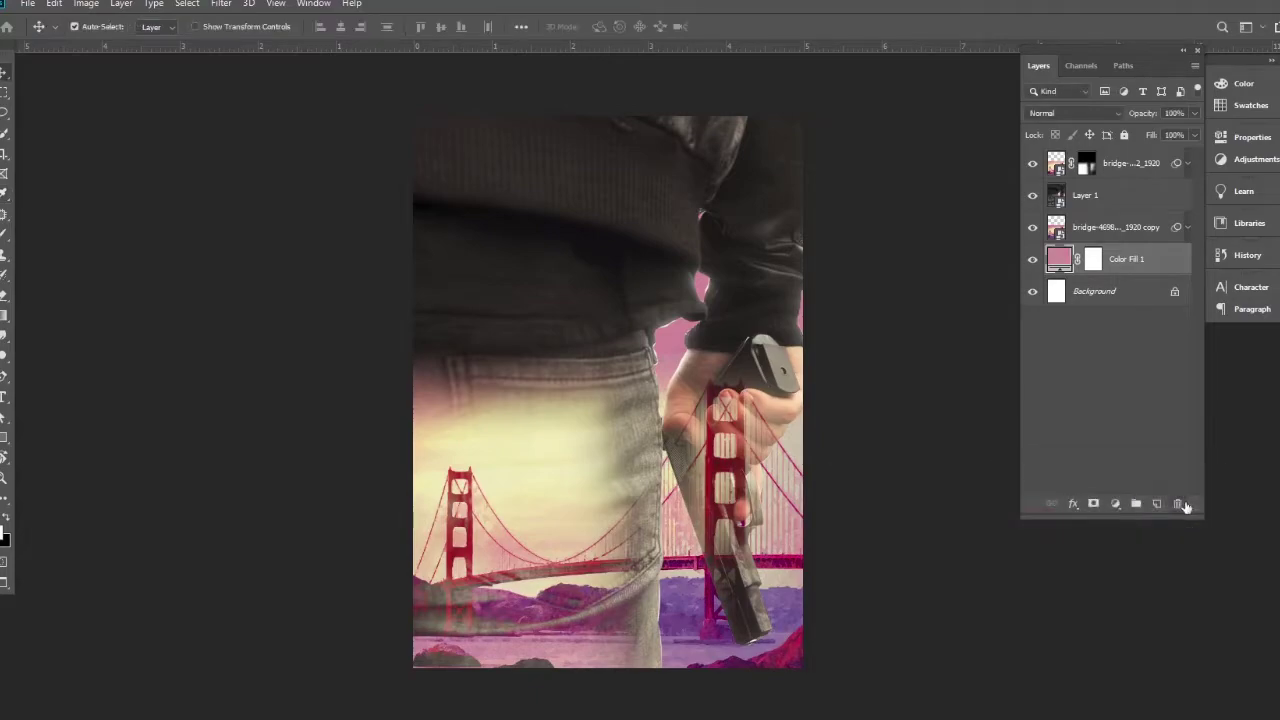
pyautogui.keyDown('ctrl'); pyautogui.click(664, 387); pyautogui.keyUp('ctrl')
pyautogui.keyDown('ctrl'); pyautogui.keyDown('alt'); pyautogui.click(664, 387); pyautogui.keyUp('alt'); pyautogui.keyUp('ctrl')
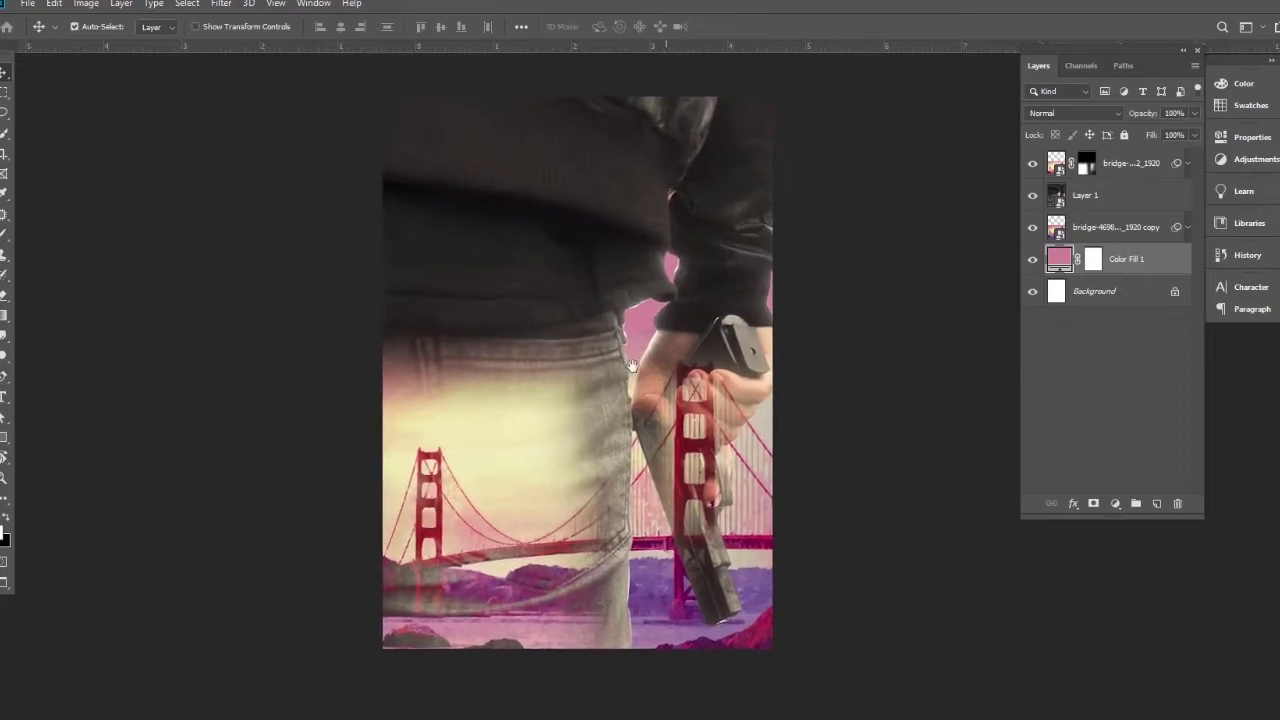
pyautogui.click(260, 402)
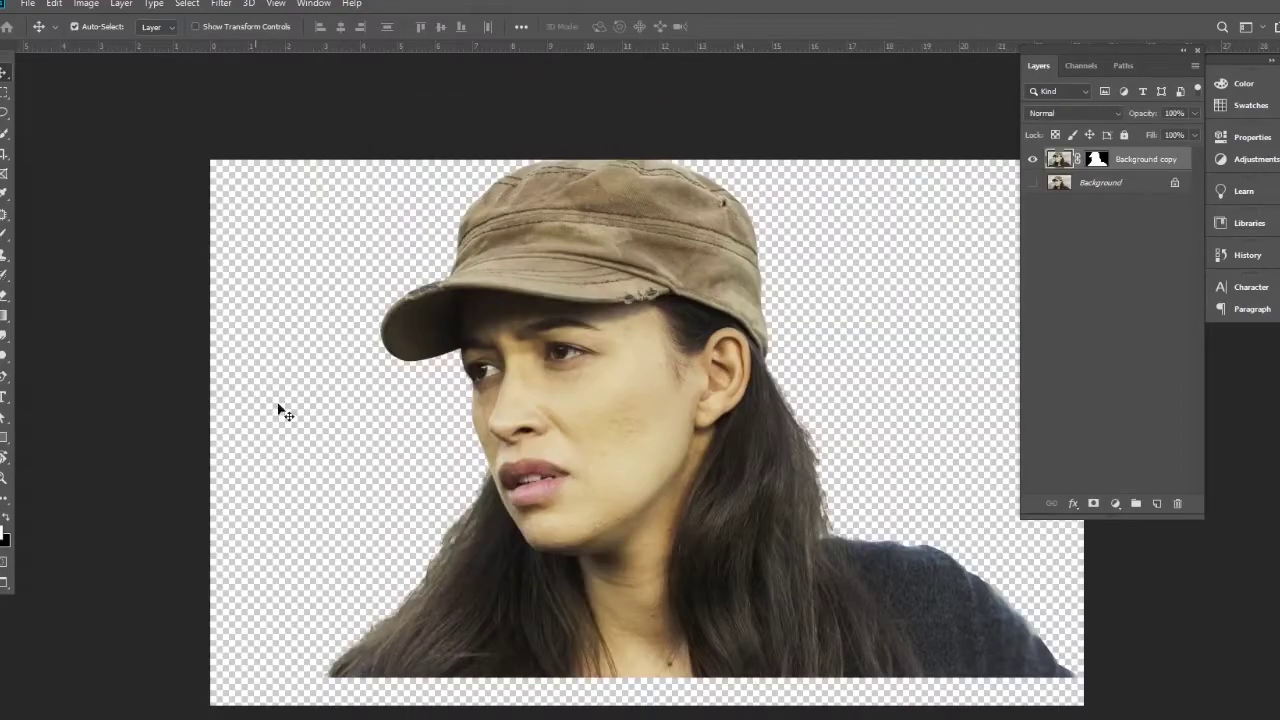
# Convert the masked woman cutout to a smart object and bring it into the poster as the topmost layer.
pyautogui.moveTo(596, 451); pyautogui.dragTo(606, 425)
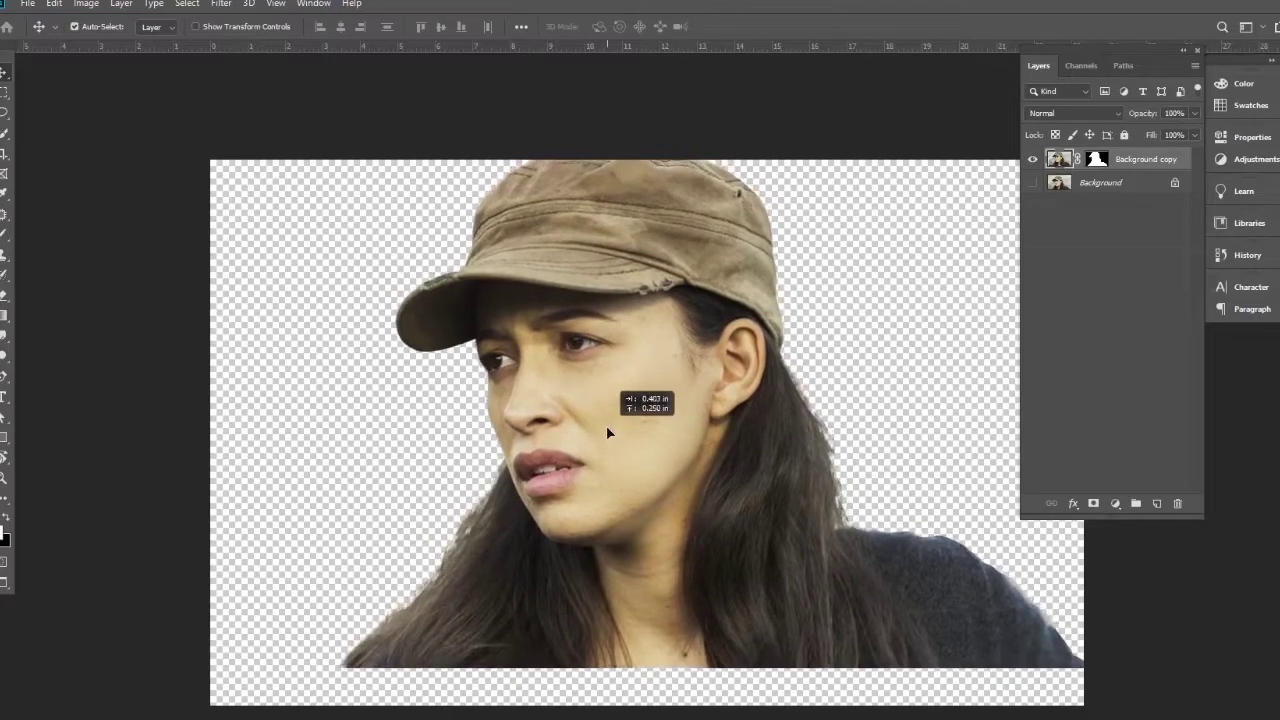
pyautogui.rightClick(1155, 162)
pyautogui.click(1000, 338)
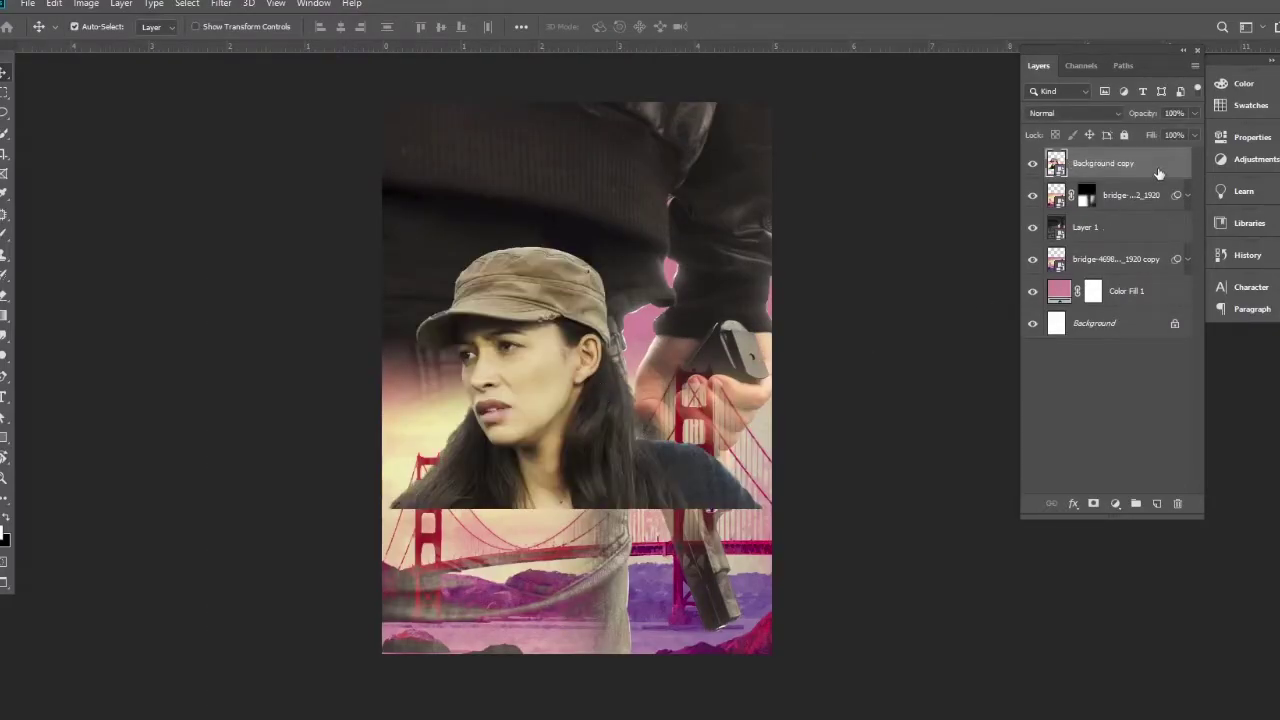
pyautogui.rightClick(1157, 170)
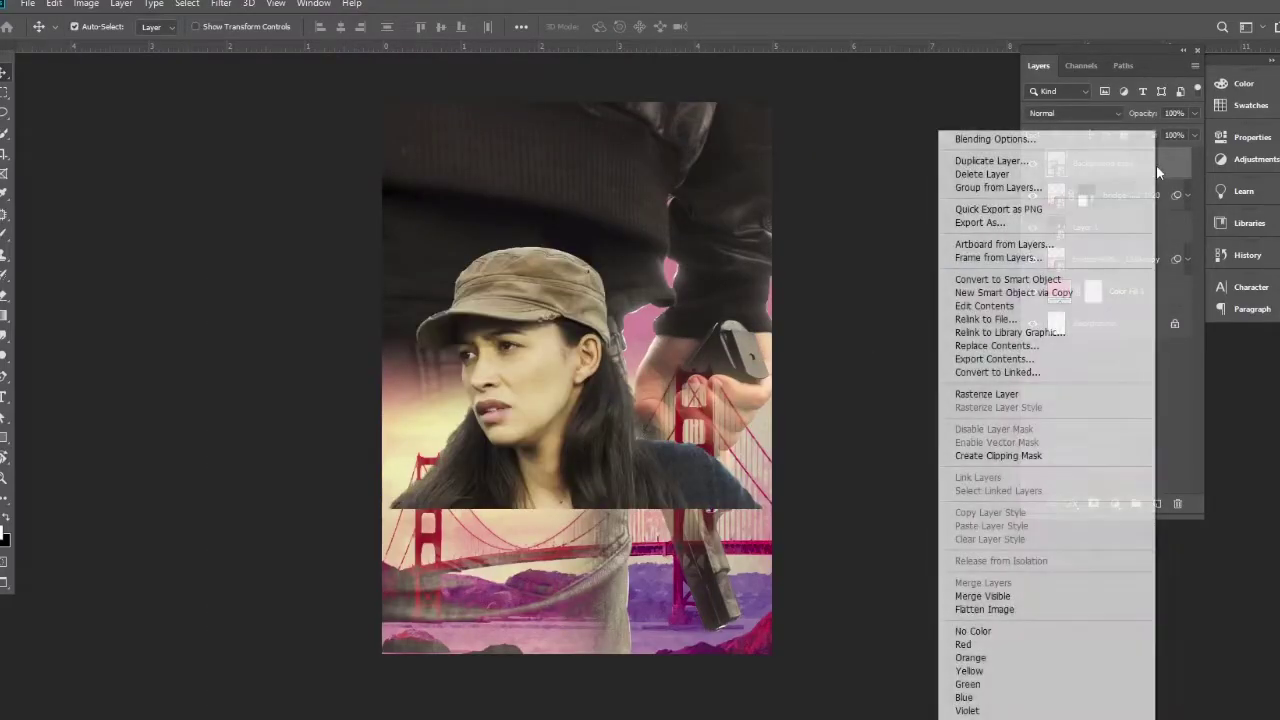
pyautogui.click(546, 322)
# Flip the woman cutout horizontally and move it to the poster's upper-left corner.
pyautogui.hotkey('ctrl', 't')
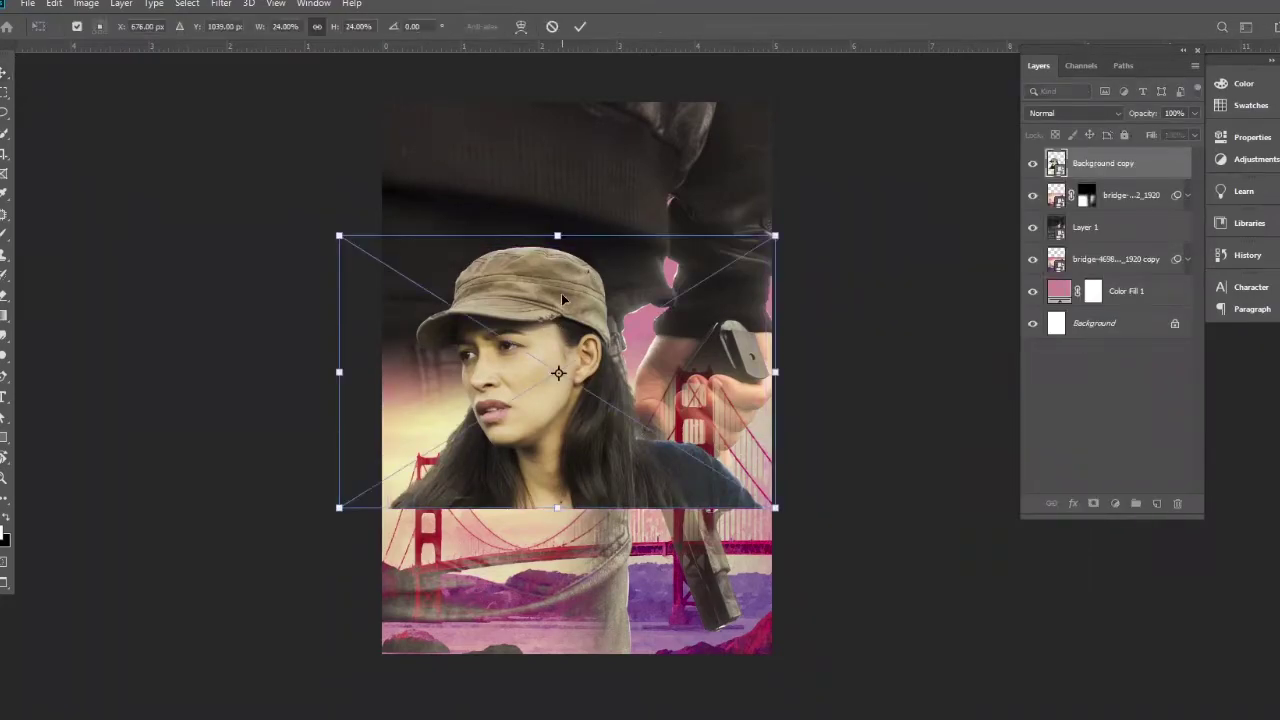
pyautogui.rightClick(563, 300)
pyautogui.click(600, 476)
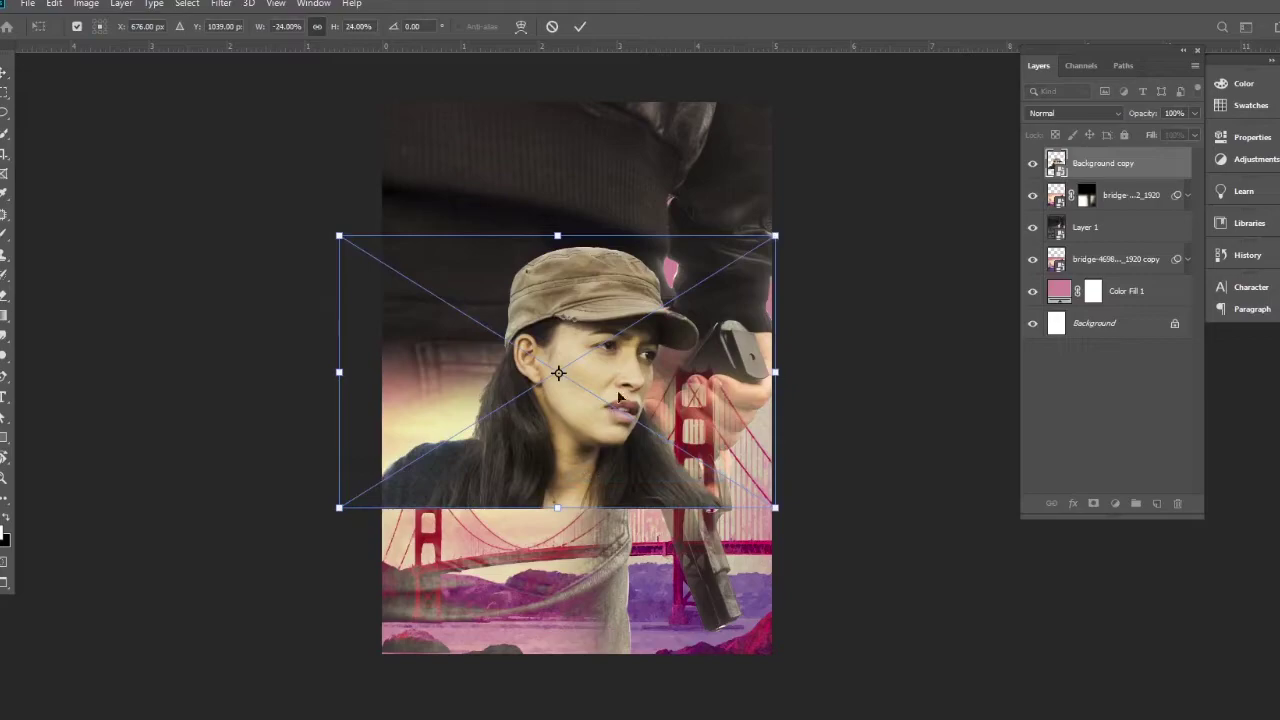
pyautogui.moveTo(492, 275); pyautogui.dragTo(324, 112)
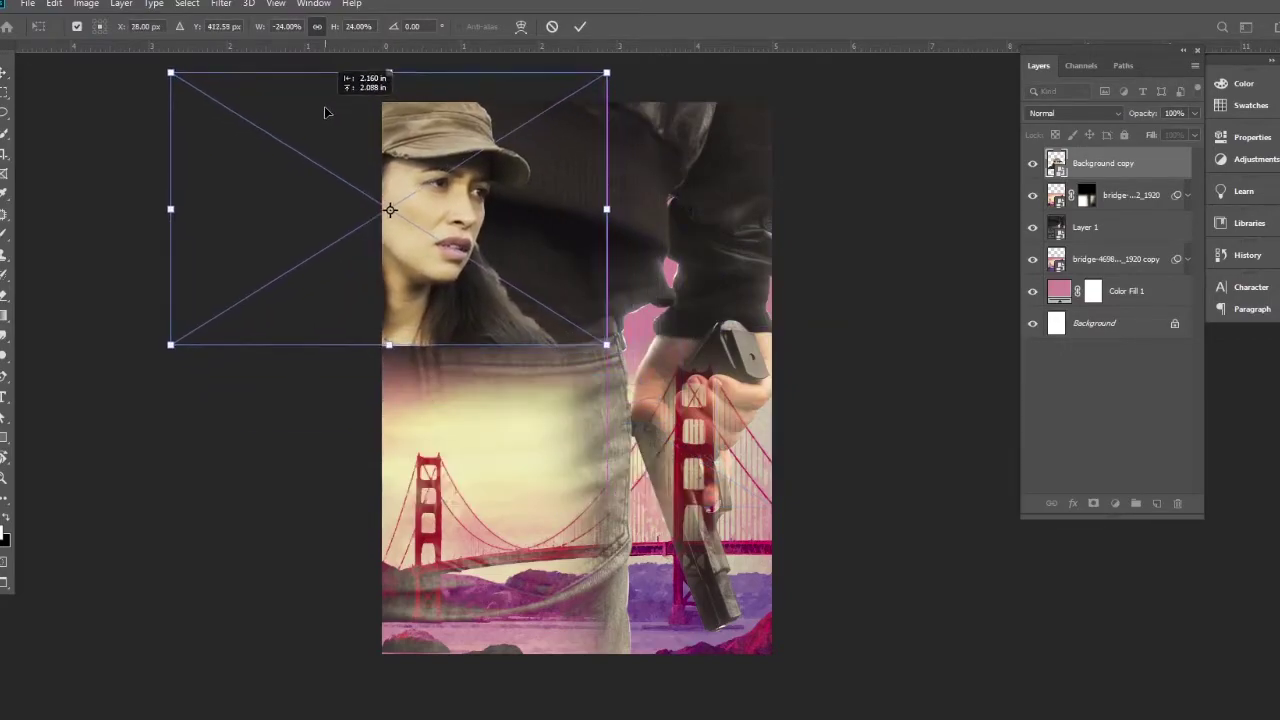
# Scale the woman cutout up to about 38% and position it so her face fills the poster's upper-left area.
pyautogui.moveTo(607, 344); pyautogui.dragTo(870, 510)
pyautogui.moveTo(640, 366); pyautogui.dragTo(529, 363)
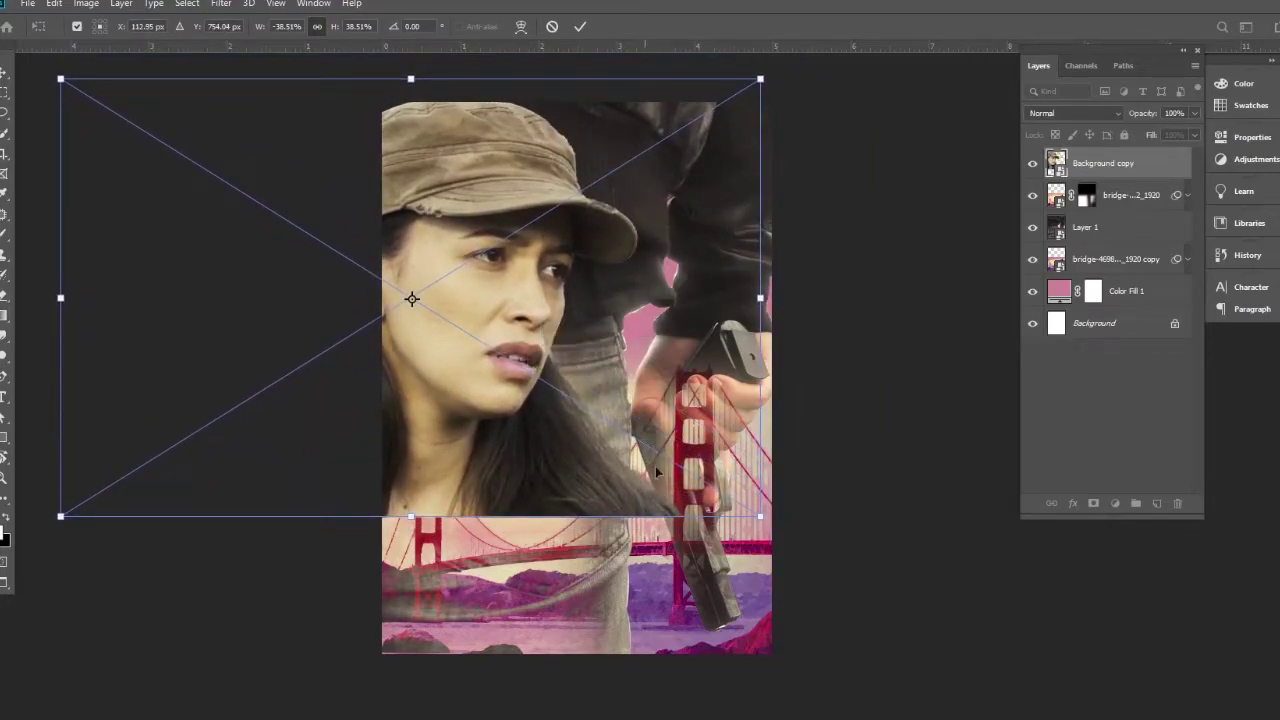
pyautogui.moveTo(756, 514); pyautogui.dragTo(747, 512)
pyautogui.moveTo(696, 434)
pyautogui.mouseDown()
pyautogui.moveTo(658, 414)
pyautogui.moveTo(683, 414)
pyautogui.mouseUp()
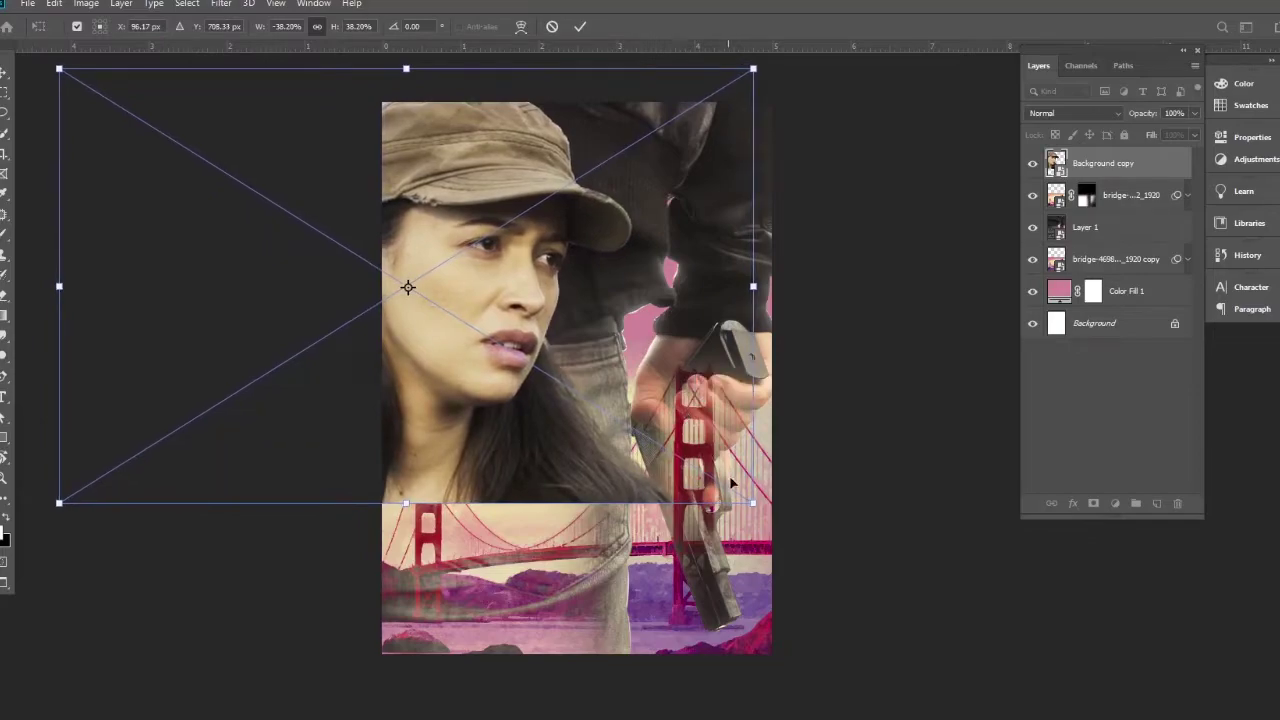
pyautogui.moveTo(757, 502); pyautogui.dragTo(762, 507)
pyautogui.press('Return')
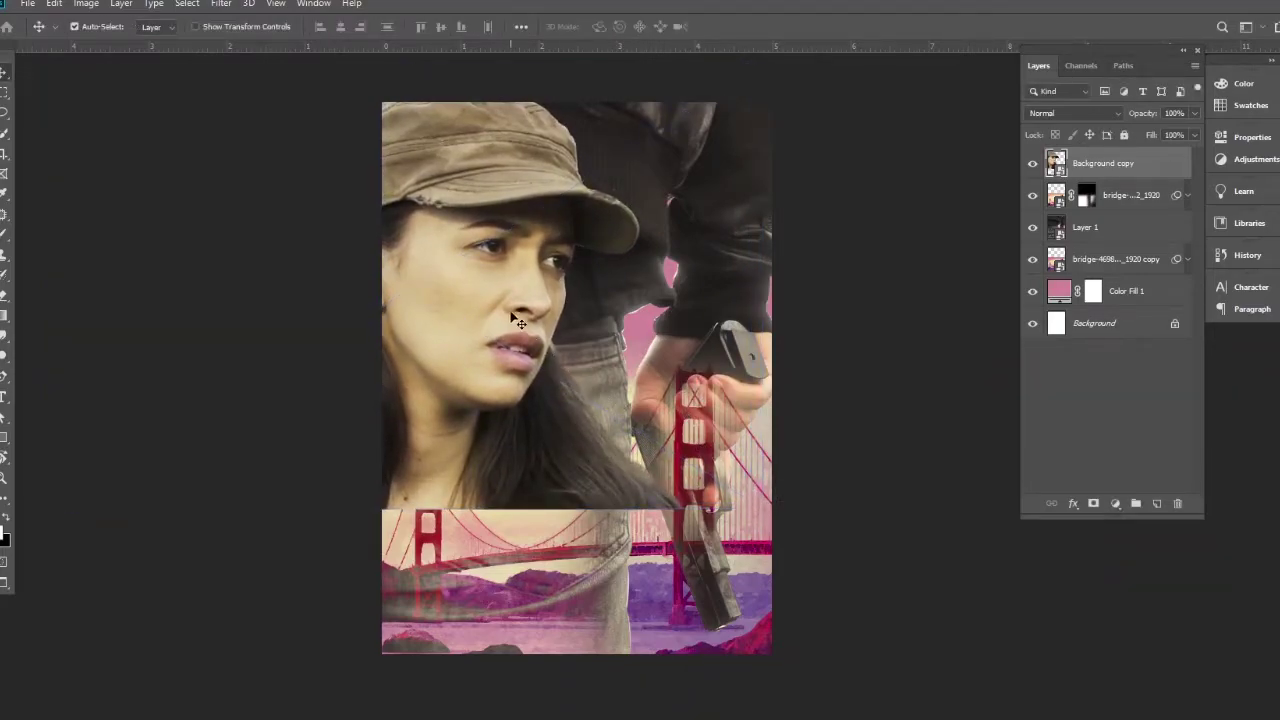
# Add a layer mask to the woman layer and fade its lower edge into the bridge with black-to-transparent linear gradients.
pyautogui.click(1093, 504)
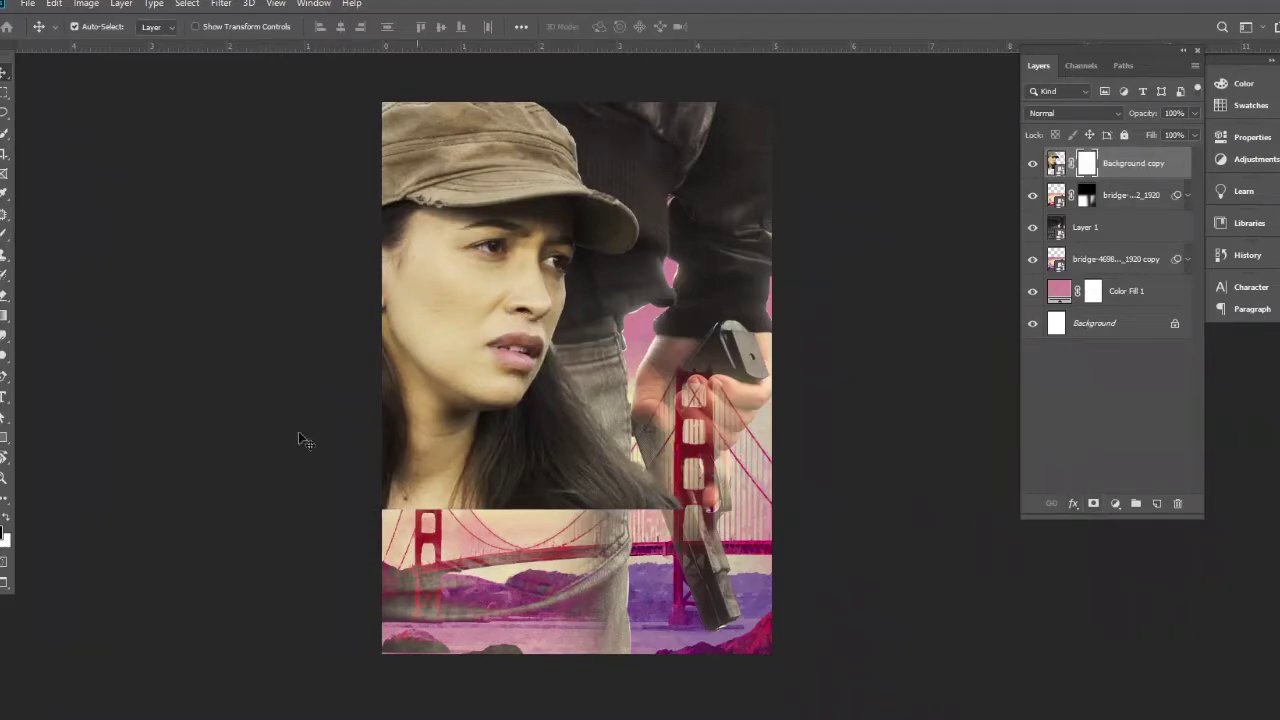
pyautogui.click(4, 316)
pyautogui.moveTo(514, 538); pyautogui.dragTo(512, 450)
pyautogui.moveTo(510, 516); pyautogui.dragTo(523, 422)
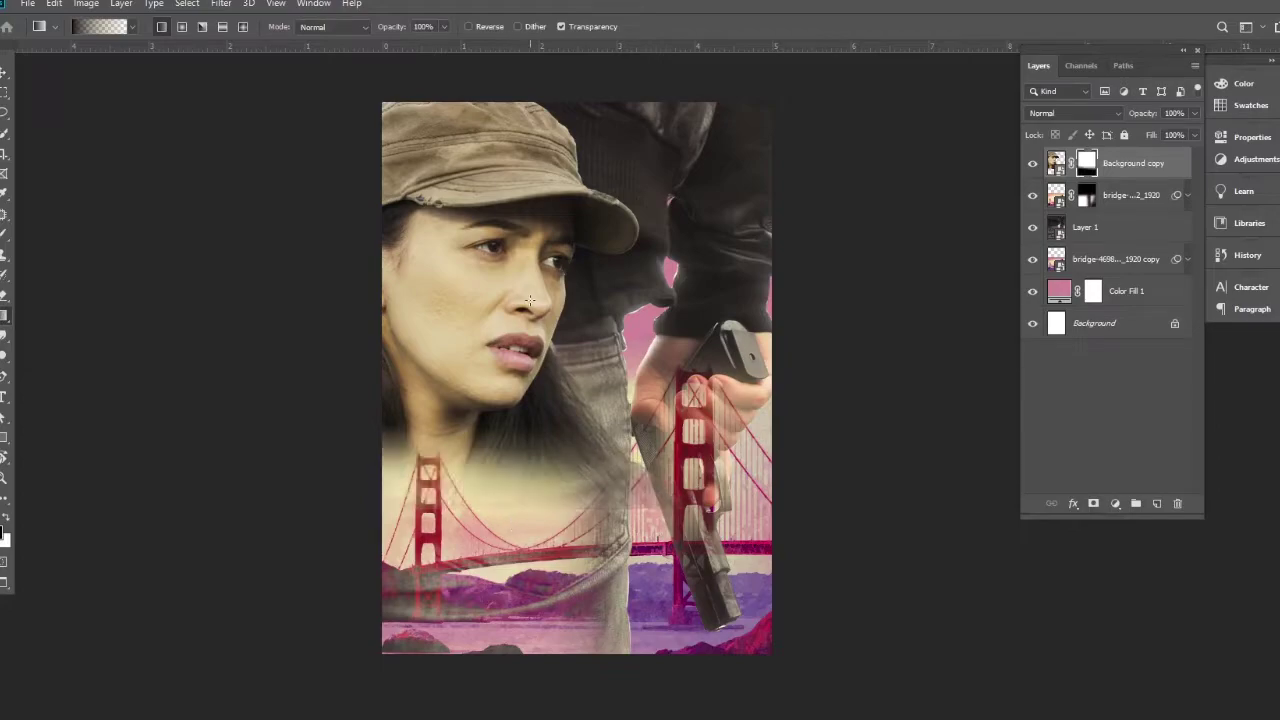
pyautogui.moveTo(562, 543); pyautogui.dragTo(547, 376)
pyautogui.moveTo(554, 458); pyautogui.dragTo(554, 459)
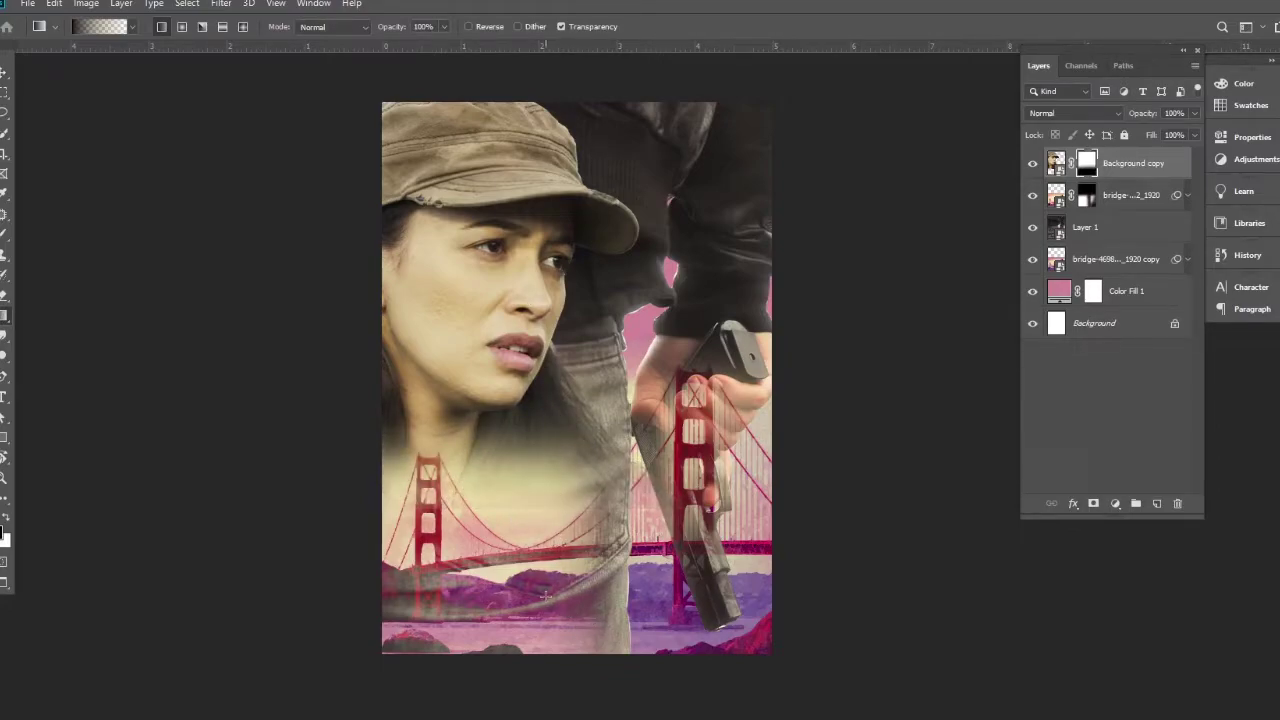
pyautogui.click(5, 73)
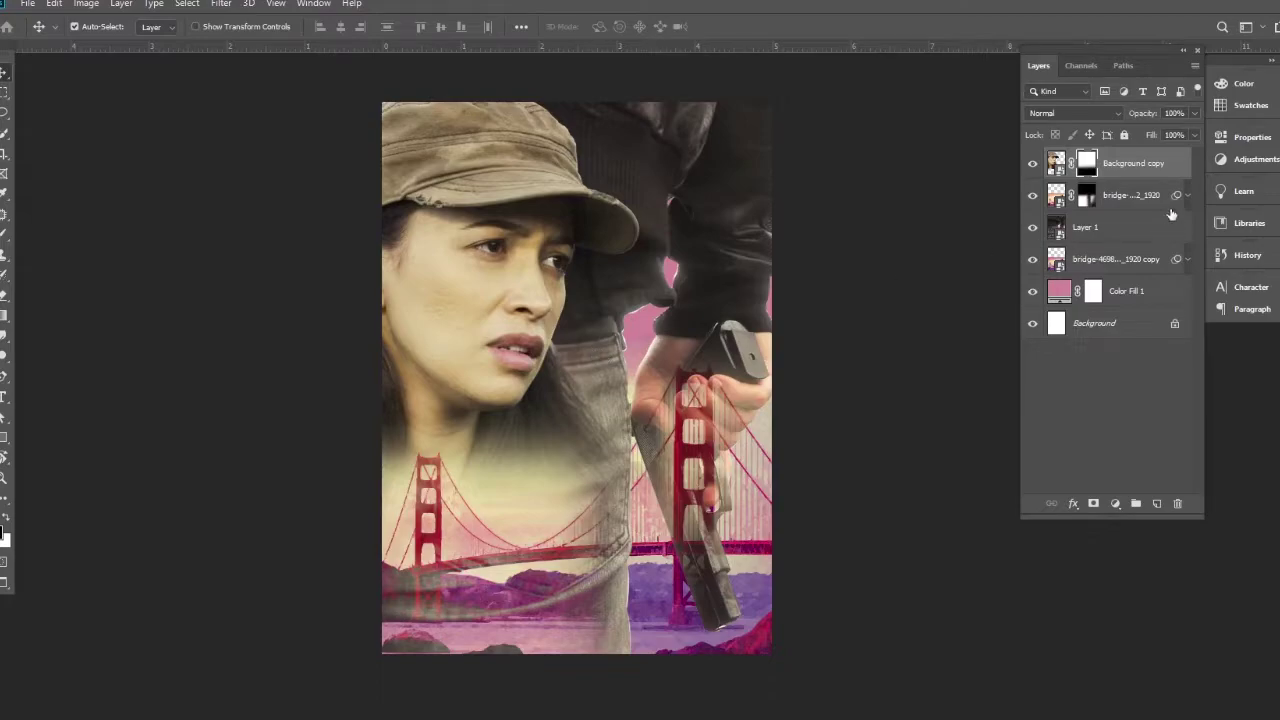
# Apply a Brightness/Contrast adjustment to the woman layer with brightness -23 and contrast 31.
pyautogui.click(1061, 164)
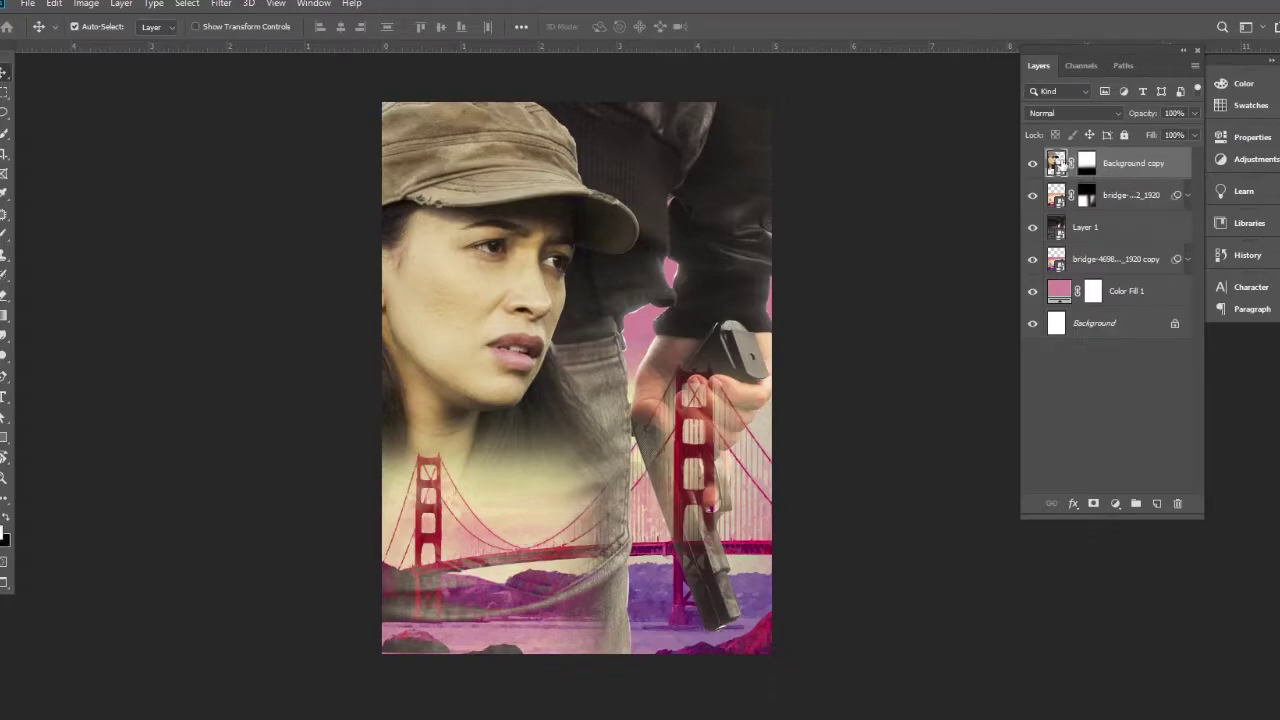
pyautogui.click(86, 5)
pyautogui.moveTo(95, 44)
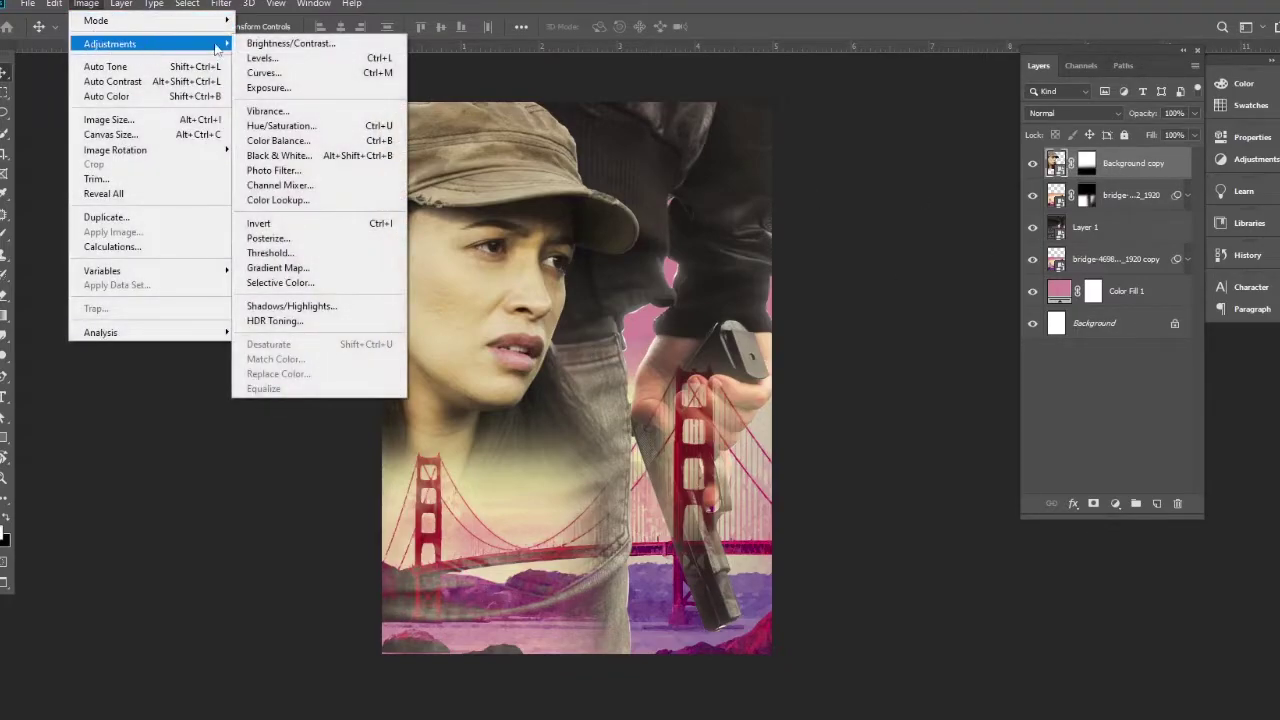
pyautogui.click(257, 46)
pyautogui.moveTo(599, 242); pyautogui.dragTo(620, 285)
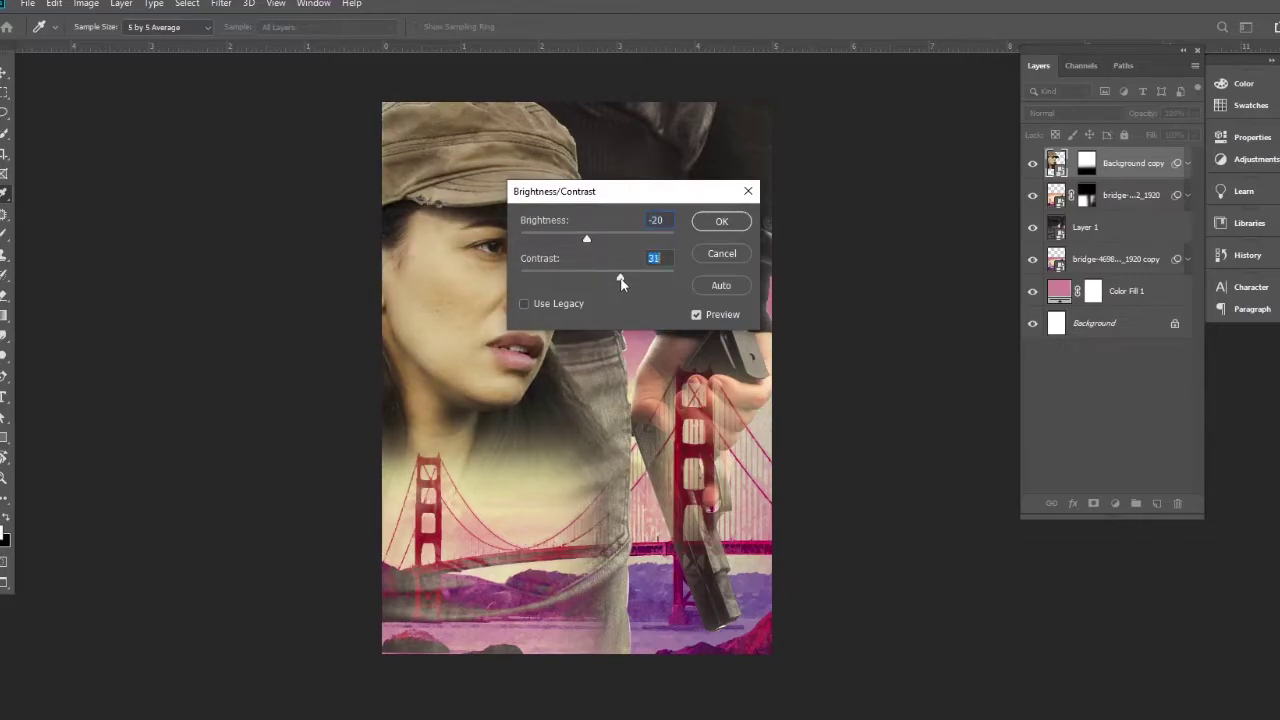
pyautogui.moveTo(587, 243); pyautogui.dragTo(585, 243)
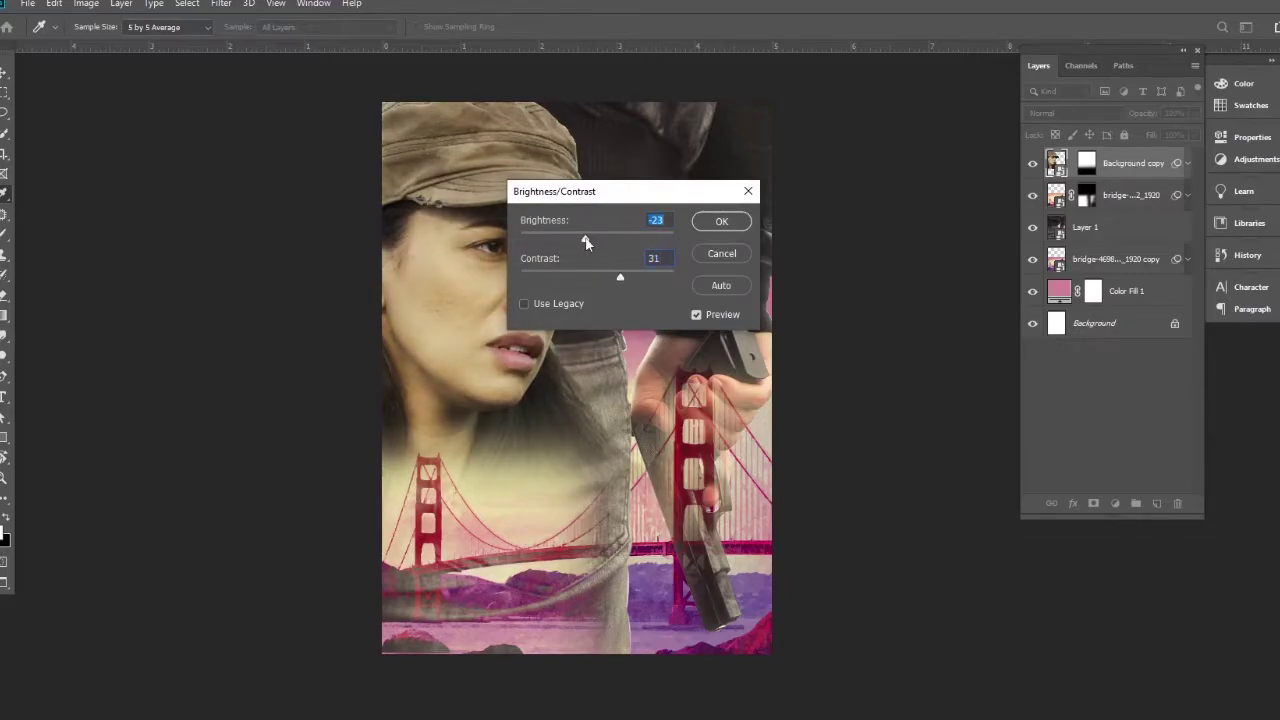
pyautogui.click(717, 223)
pyautogui.press('v')
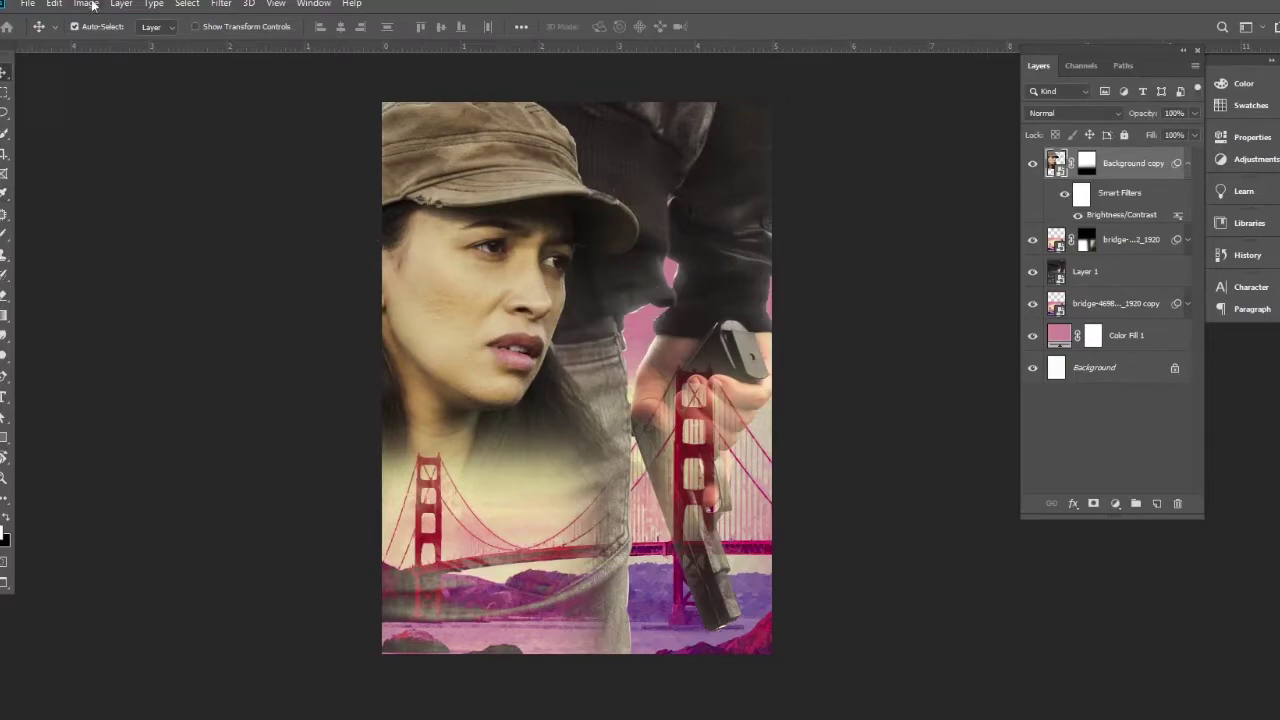
# Apply a Levels adjustment to the woman layer, raising the Blue channel's midtone and lowering its white output.
pyautogui.click(93, 7)
pyautogui.moveTo(100, 46)
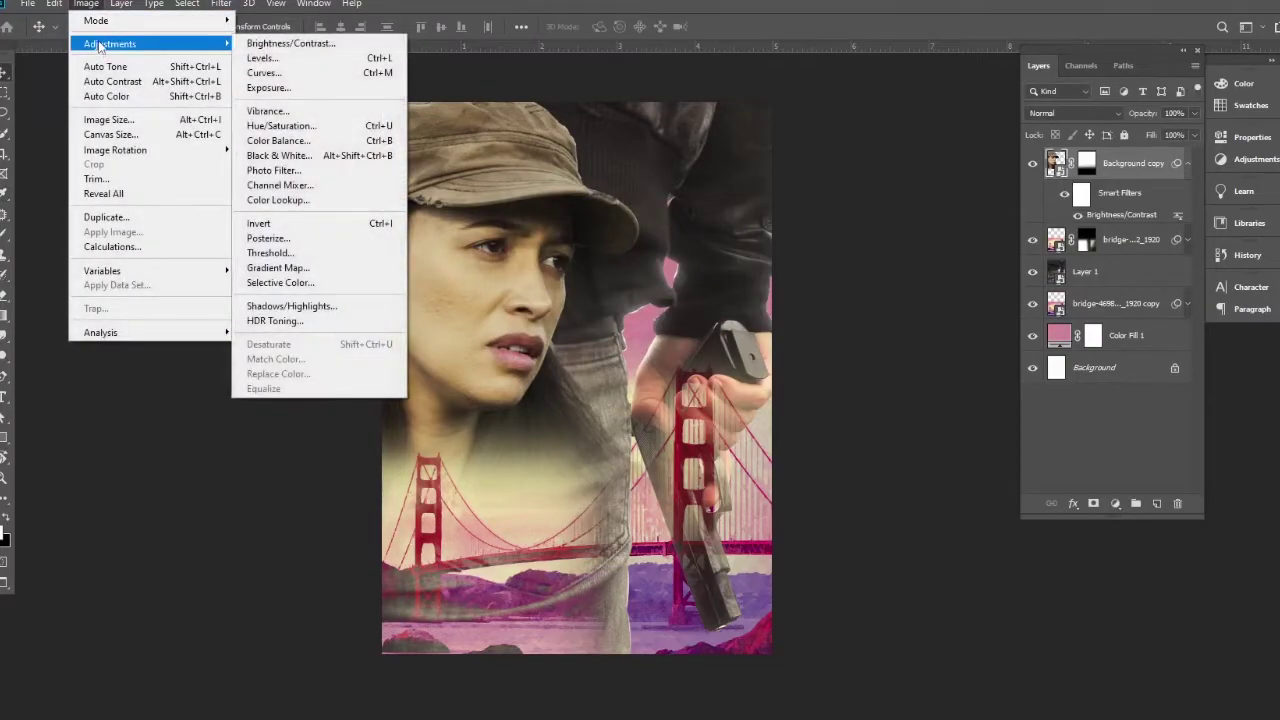
pyautogui.click(289, 62)
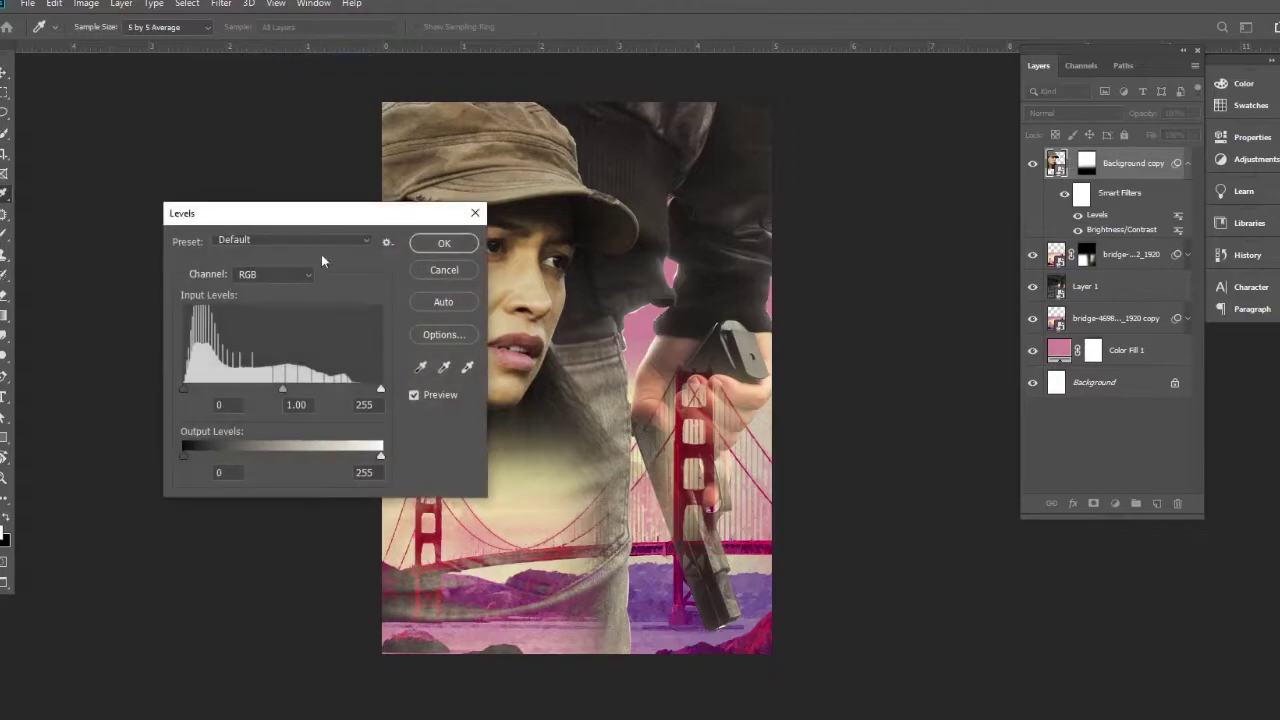
pyautogui.click(297, 280)
pyautogui.click(273, 329)
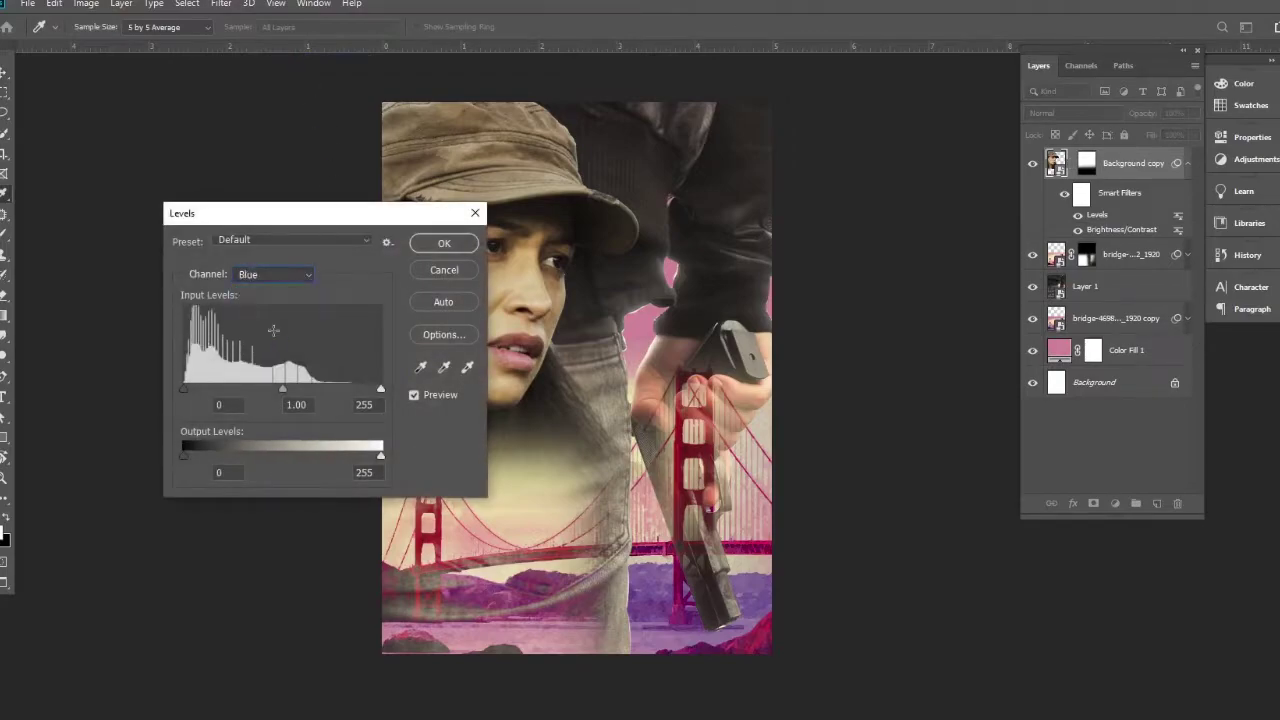
pyautogui.moveTo(331, 218); pyautogui.dragTo(951, 184)
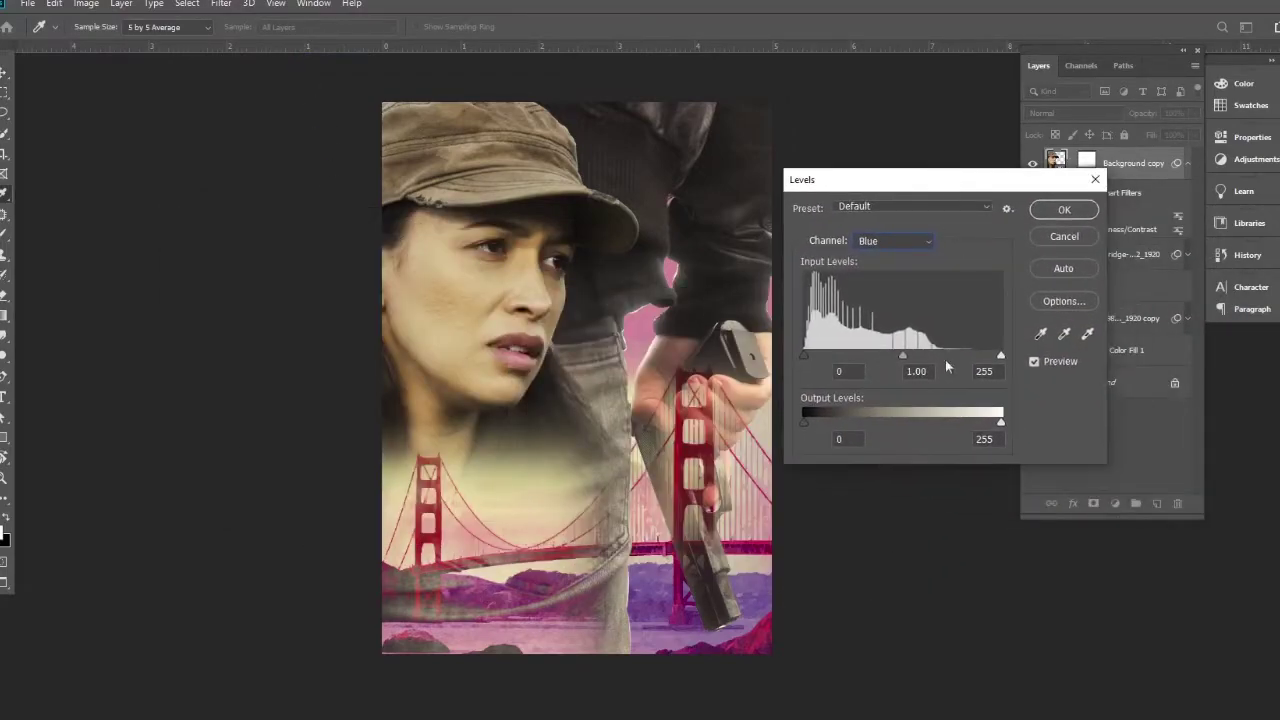
pyautogui.moveTo(903, 357); pyautogui.dragTo(873, 356)
pyautogui.moveTo(1002, 428); pyautogui.dragTo(982, 427)
pyautogui.moveTo(874, 355); pyautogui.dragTo(870, 355)
pyautogui.moveTo(870, 357); pyautogui.dragTo(876, 357)
pyautogui.click(1066, 211)
# Start a Color Balance adjustment on the woman layer, setting the midtones to +13 red, -21 magenta and +23 blue.
pyautogui.click(86, 4)
pyautogui.moveTo(100, 43)
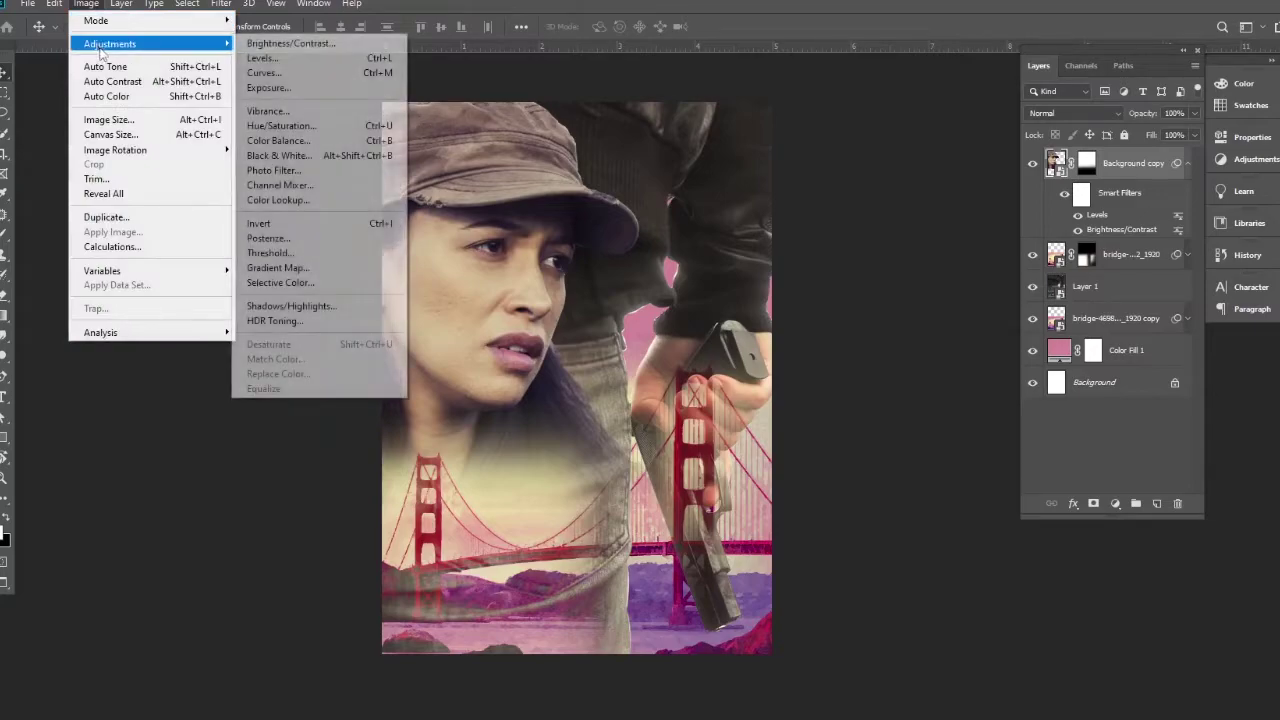
pyautogui.click(281, 140)
pyautogui.moveTo(632, 190); pyautogui.dragTo(829, 168)
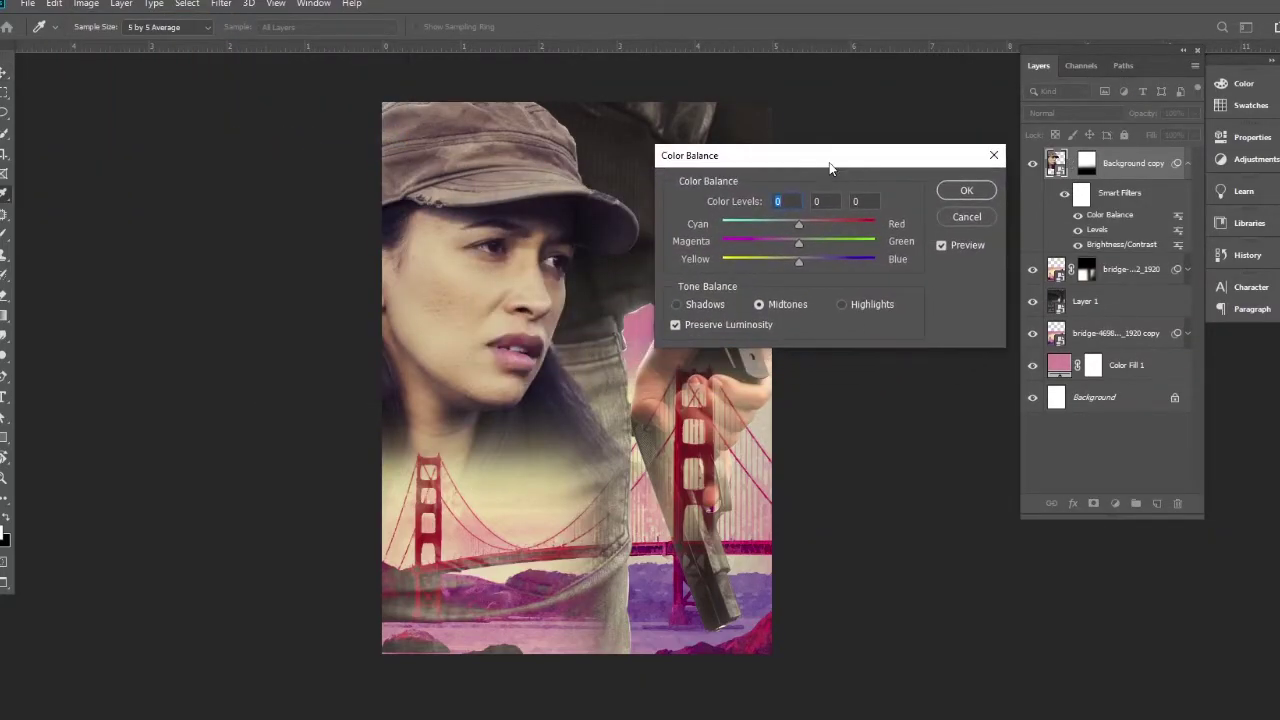
pyautogui.click(783, 242)
pyautogui.moveTo(798, 258); pyautogui.dragTo(817, 259)
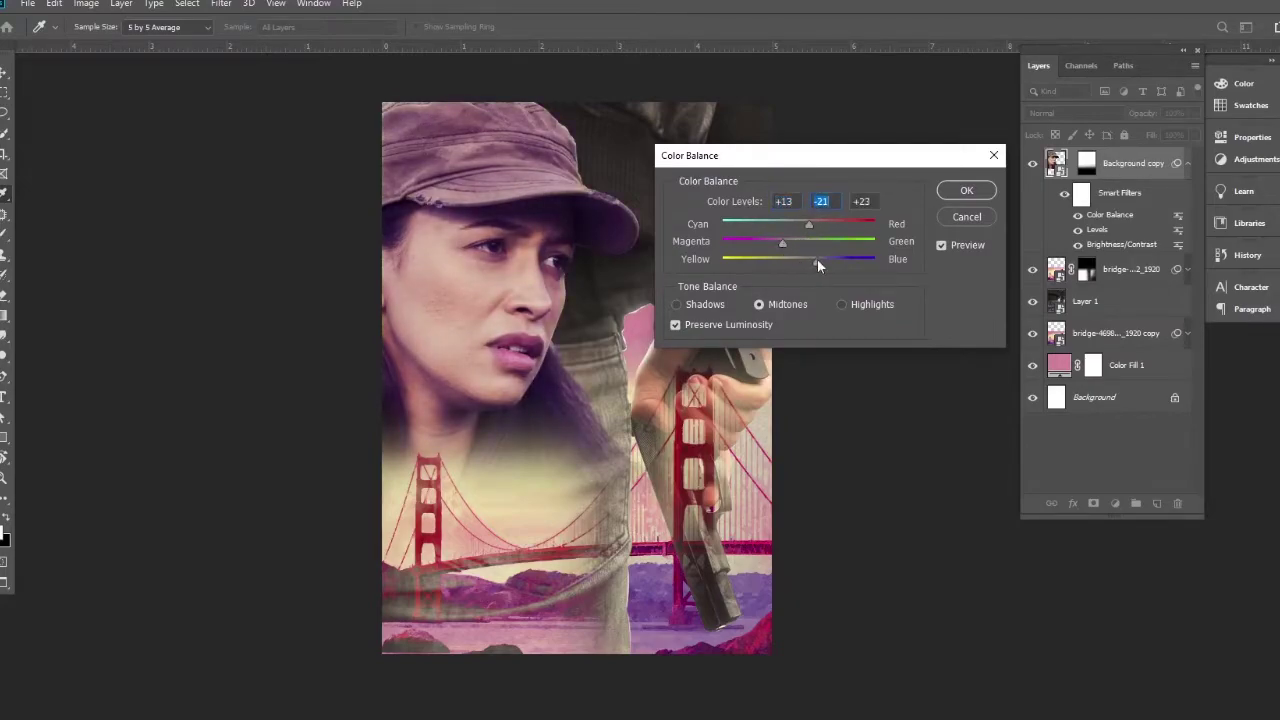
# Reduce the magenta and blue midtone shifts, apply the Color Balance, and collapse the woman layer's filter list.
pyautogui.click(816, 258)
pyautogui.click(791, 243)
pyautogui.moveTo(814, 260); pyautogui.dragTo(811, 262)
pyautogui.click(809, 259)
pyautogui.click(968, 192)
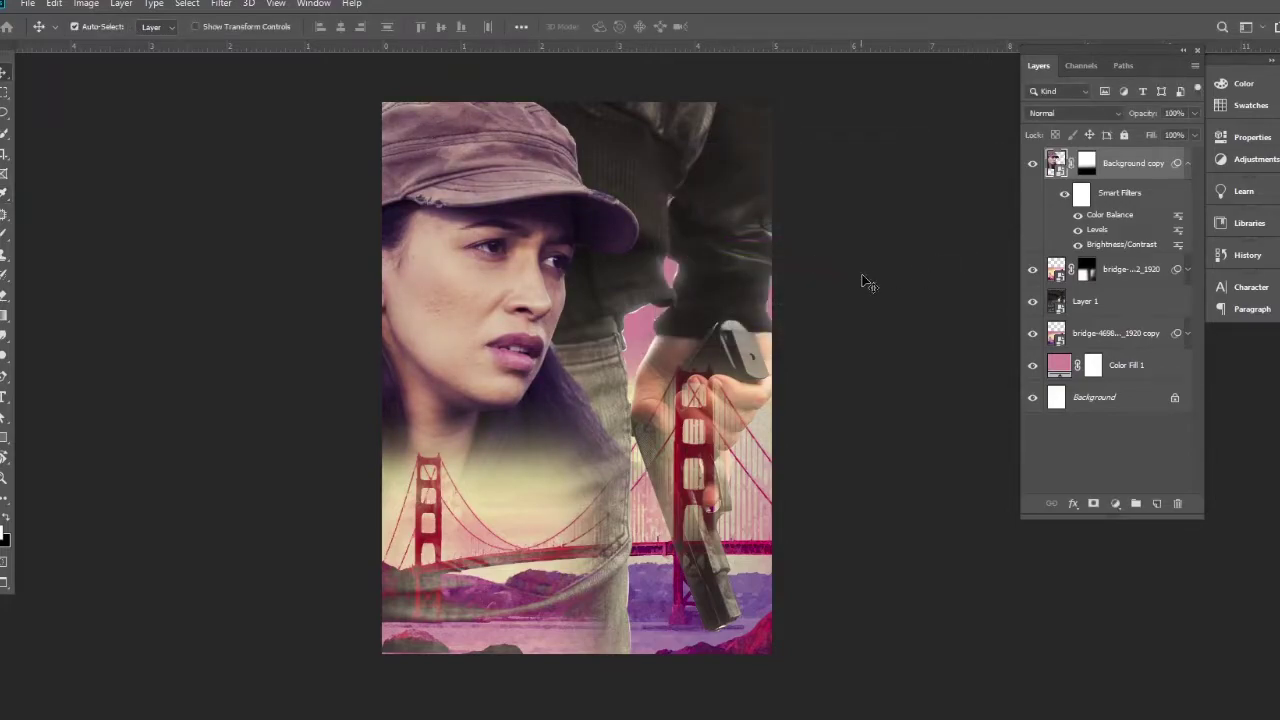
pyautogui.click(1188, 165)
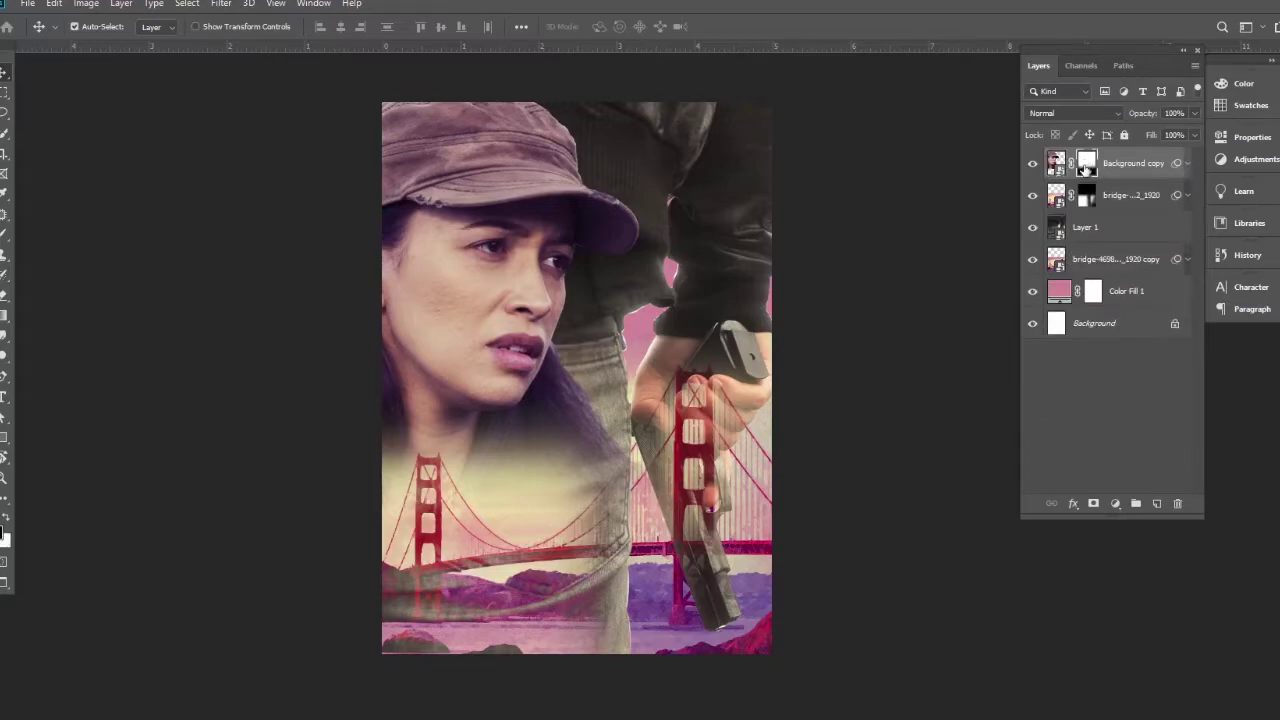
# Paint black on the woman layer's mask with a soft brush at 34% opacity, enlarged to 500, fading the cap and outer edges.
pyautogui.moveTo(280, 31); pyautogui.dragTo(287, 31)
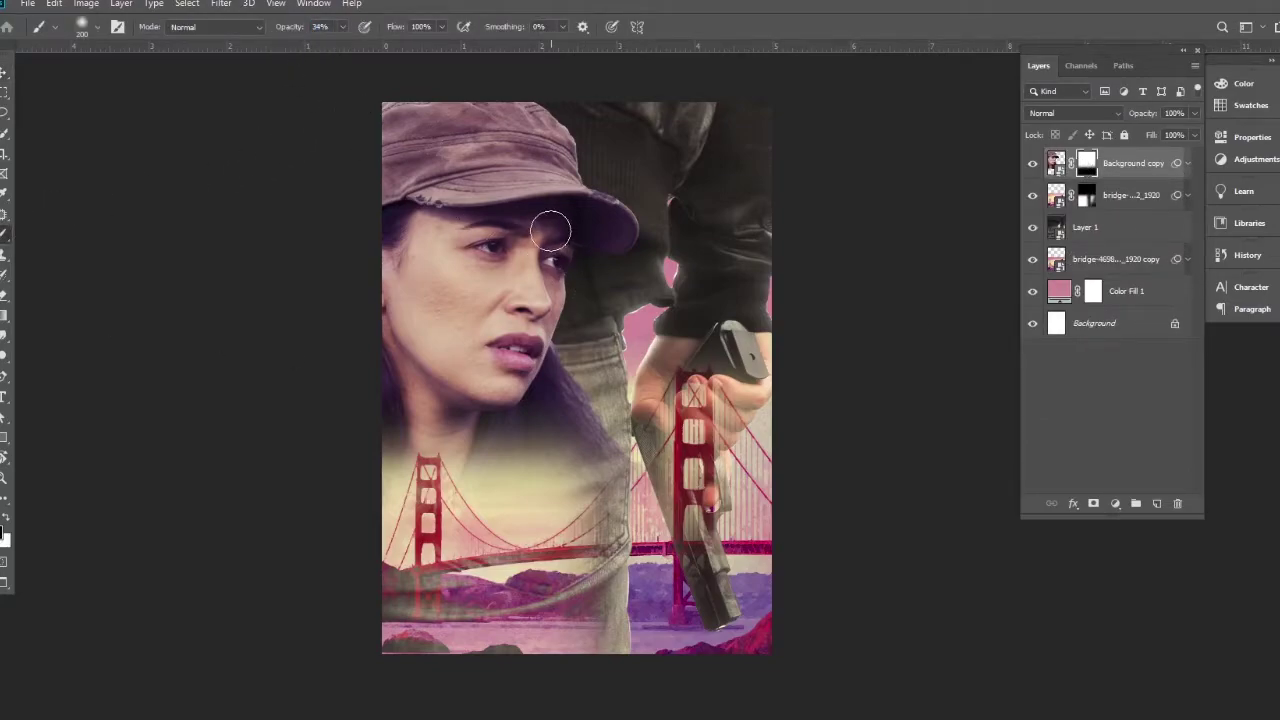
pyautogui.moveTo(548, 228); pyautogui.dragTo(548, 326)
pyautogui.press(']')
pyautogui.press(']')
pyautogui.press(']')
pyautogui.press(']')
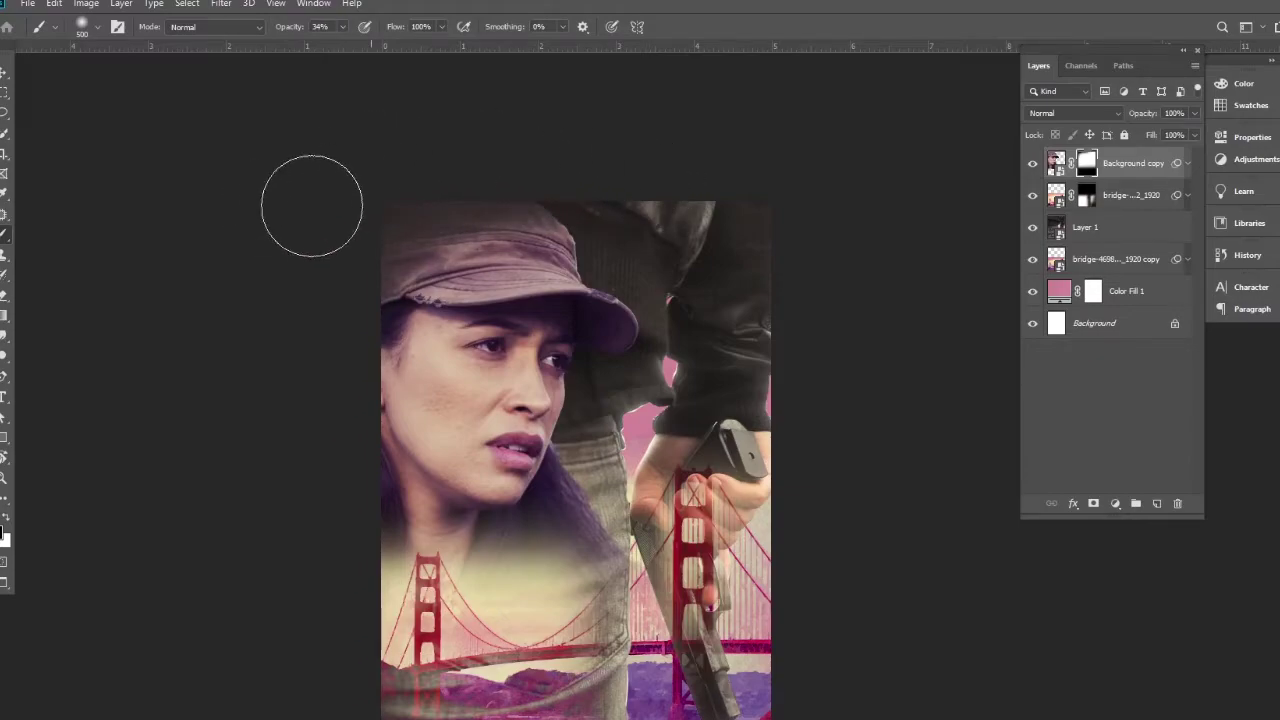
pyautogui.press('v')
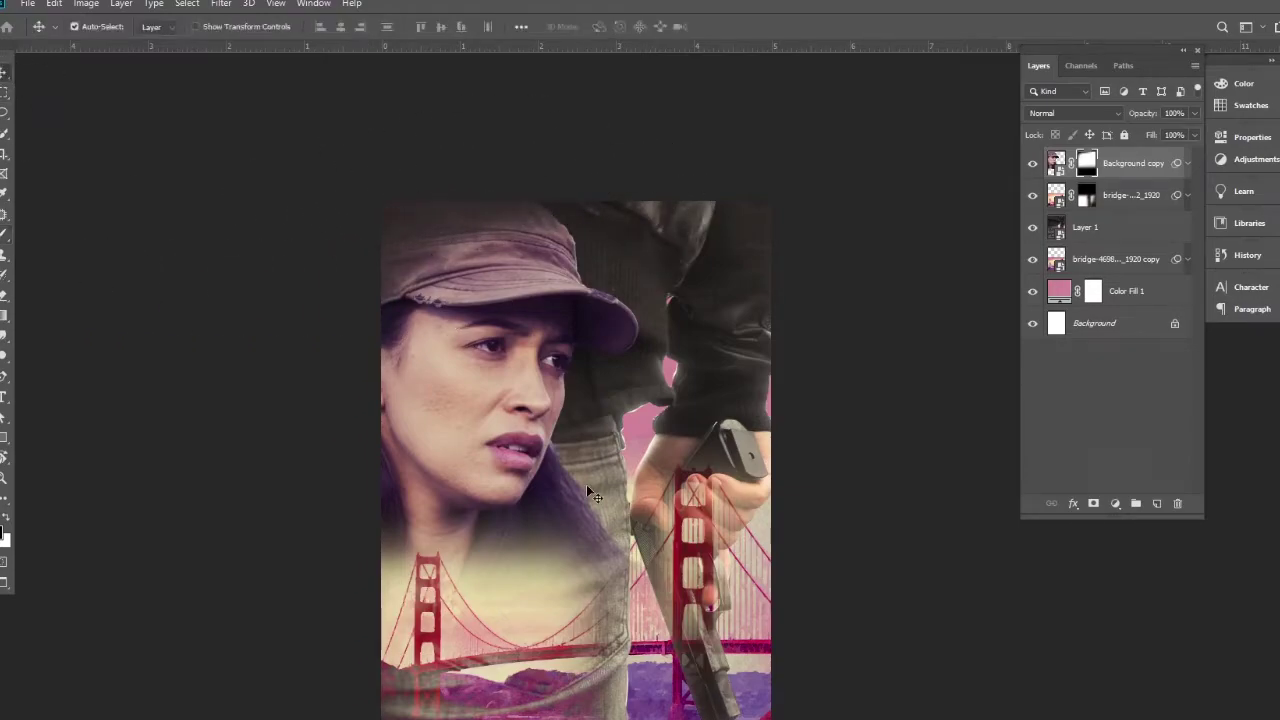
# Apply a Levels adjustment to the gunman layer, raising the Blue channel's midtone and slightly lowering its white output.
pyautogui.hotkey('ctrl', '-')
pyautogui.hotkey('ctrl', '+')
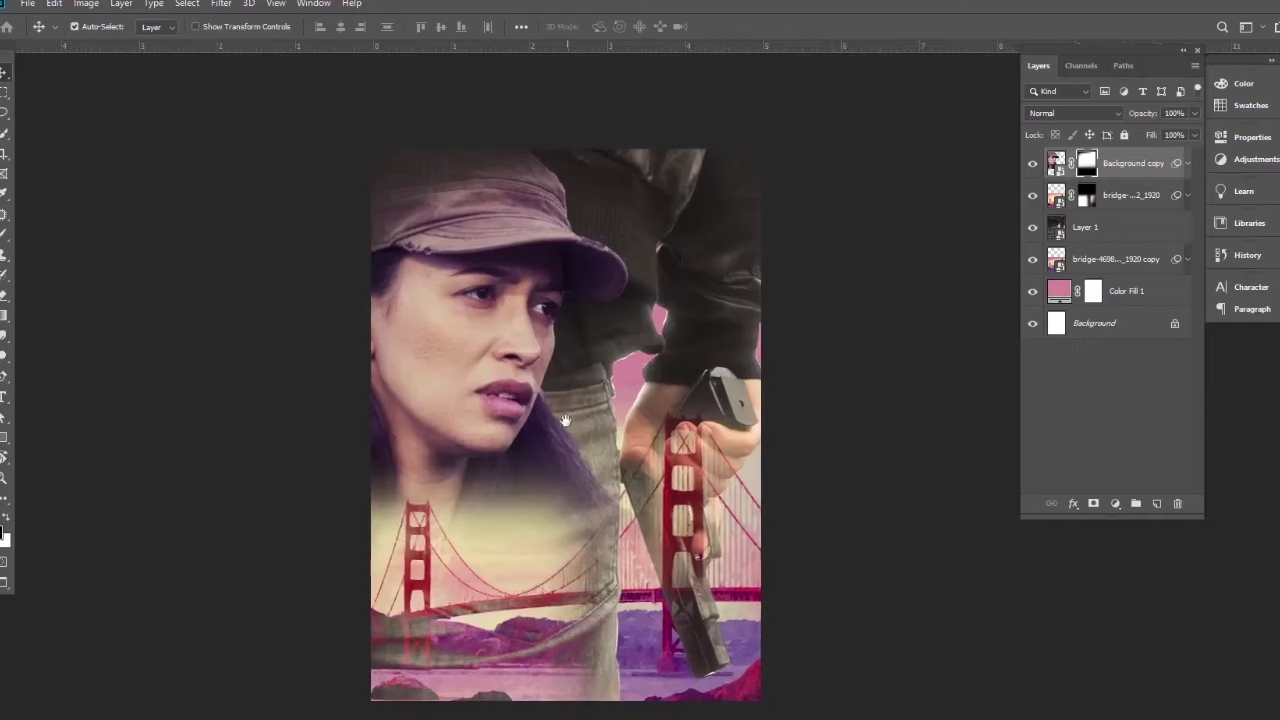
pyautogui.click(646, 214)
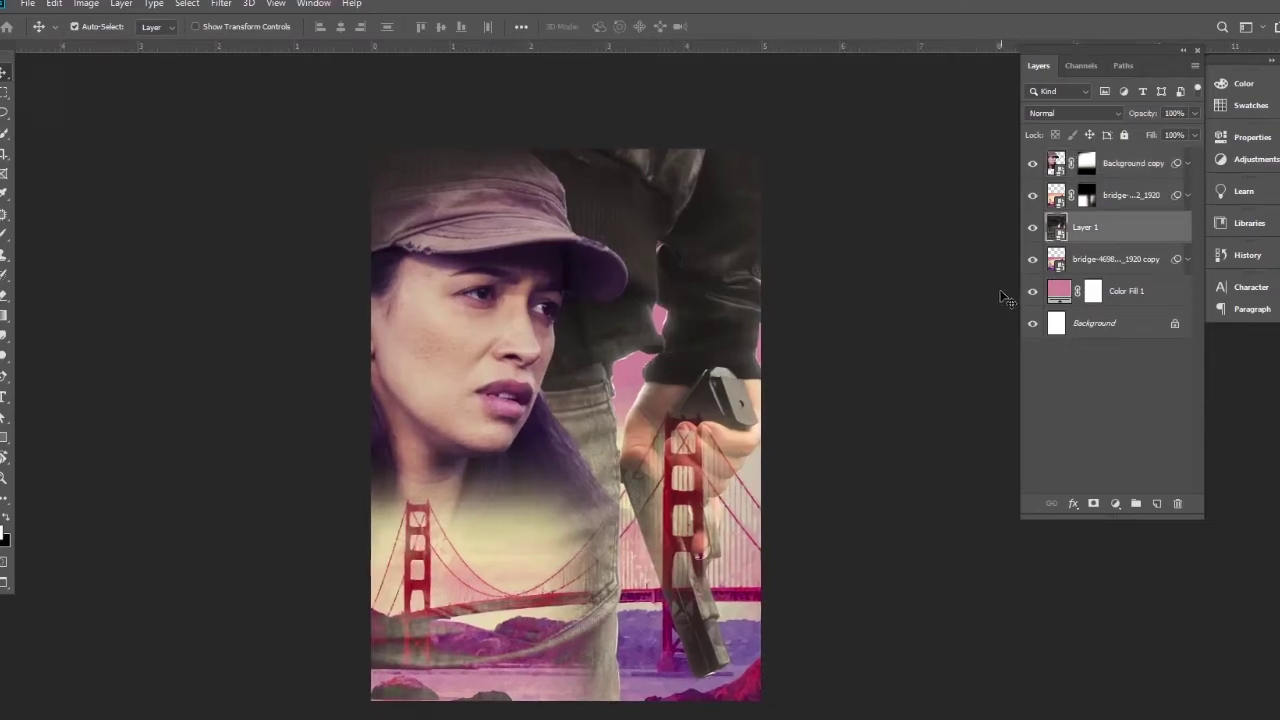
pyautogui.click(92, 5)
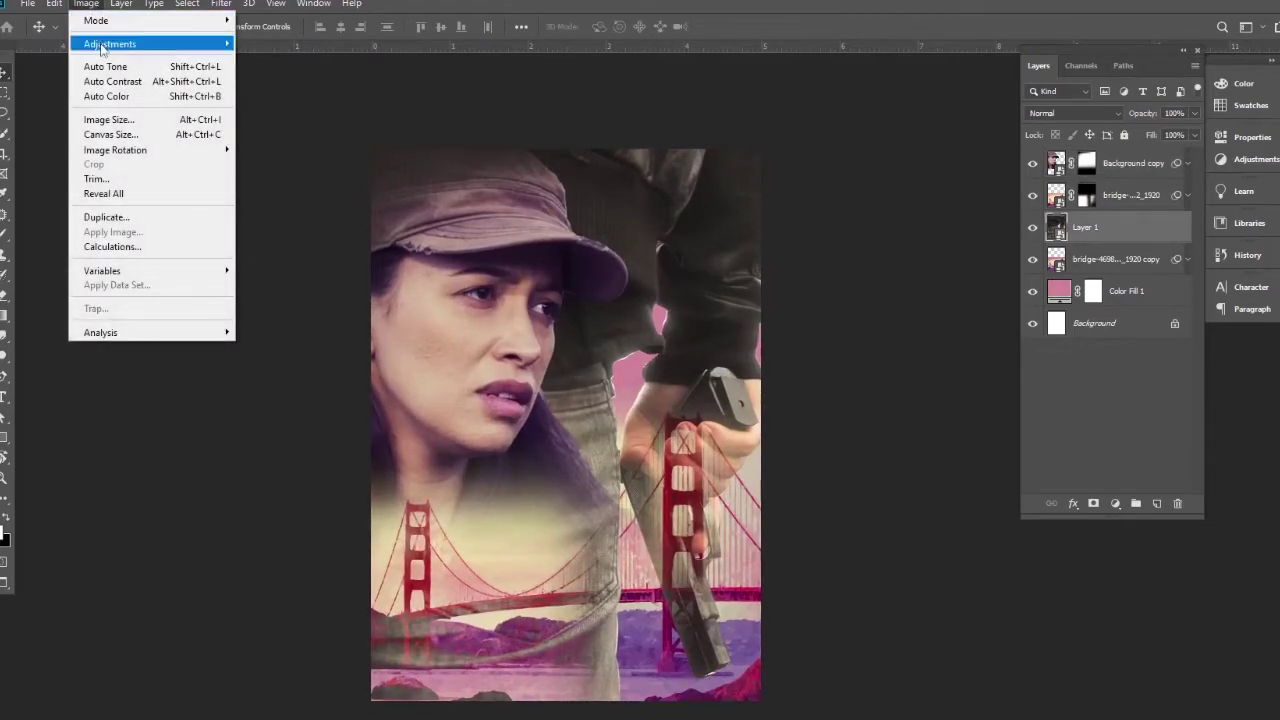
pyautogui.moveTo(102, 47)
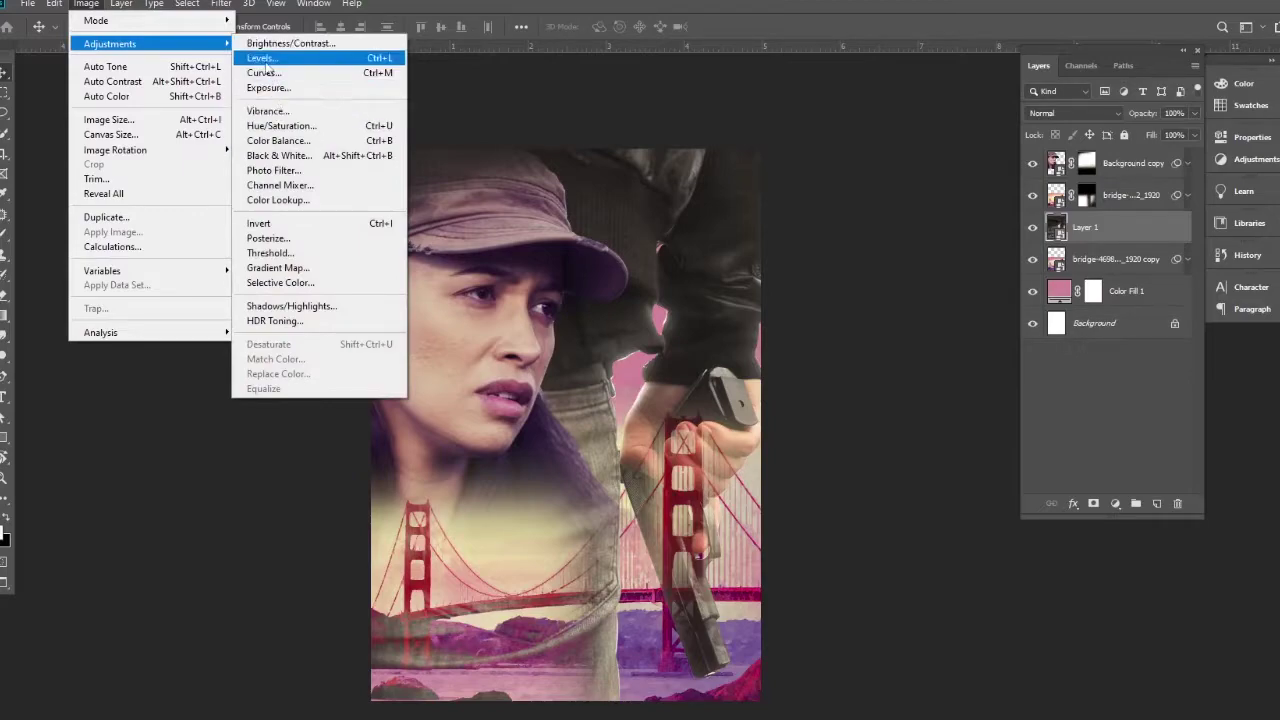
pyautogui.click(262, 58)
pyautogui.click(900, 243)
pyautogui.click(882, 296)
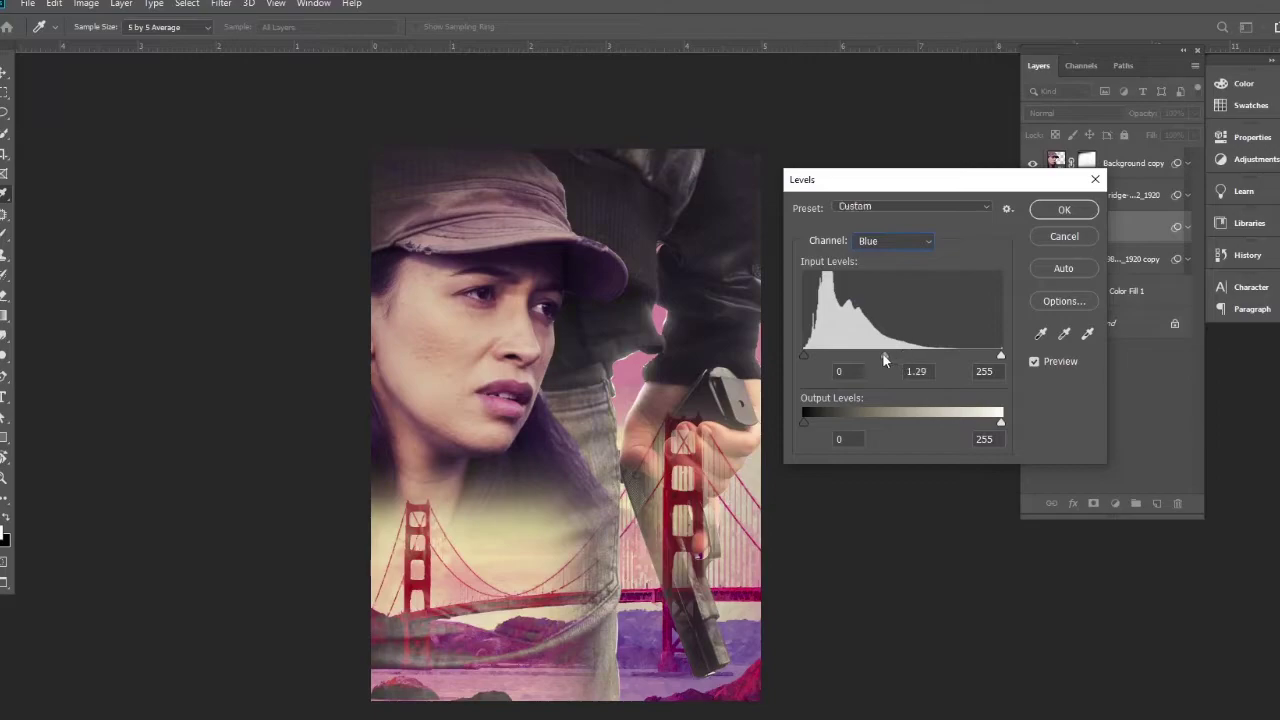
pyautogui.moveTo(875, 354); pyautogui.dragTo(880, 353)
pyautogui.moveTo(1001, 426); pyautogui.dragTo(999, 425)
pyautogui.click(1074, 210)
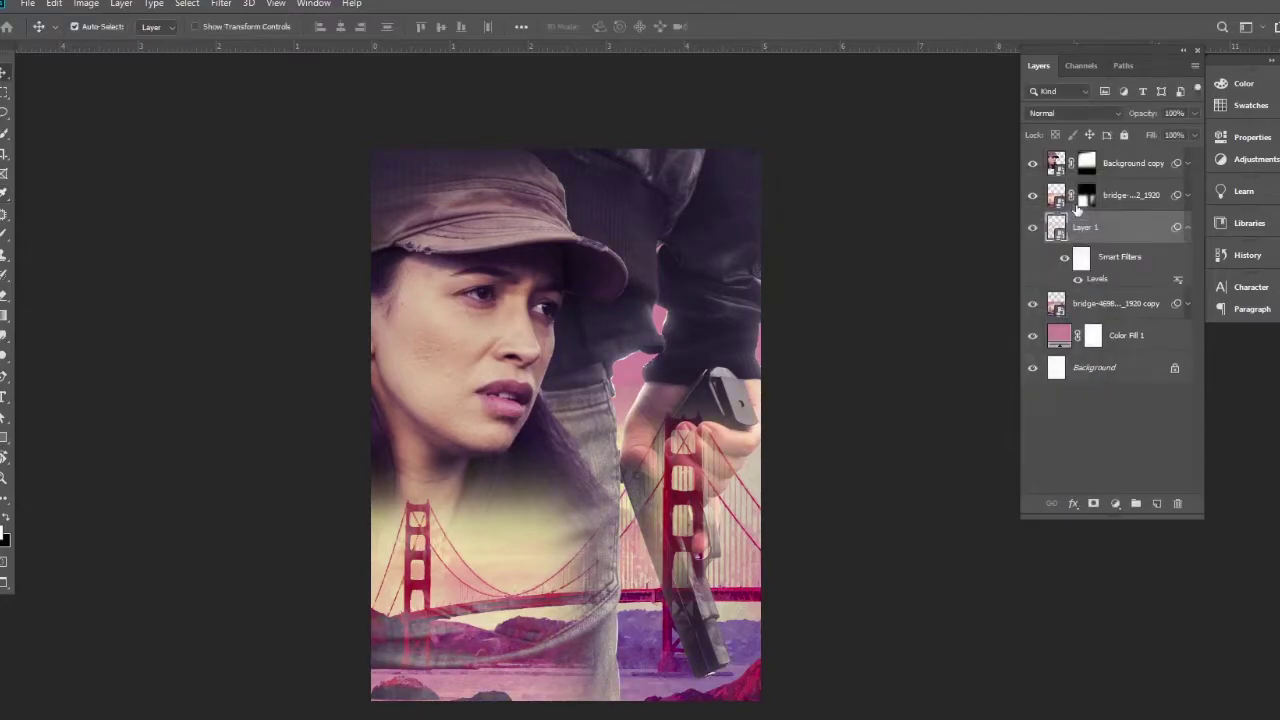
# Apply a Curves adjustment to the gunman layer, placing a midpoint at input 133 and output 127.
pyautogui.click(90, 4)
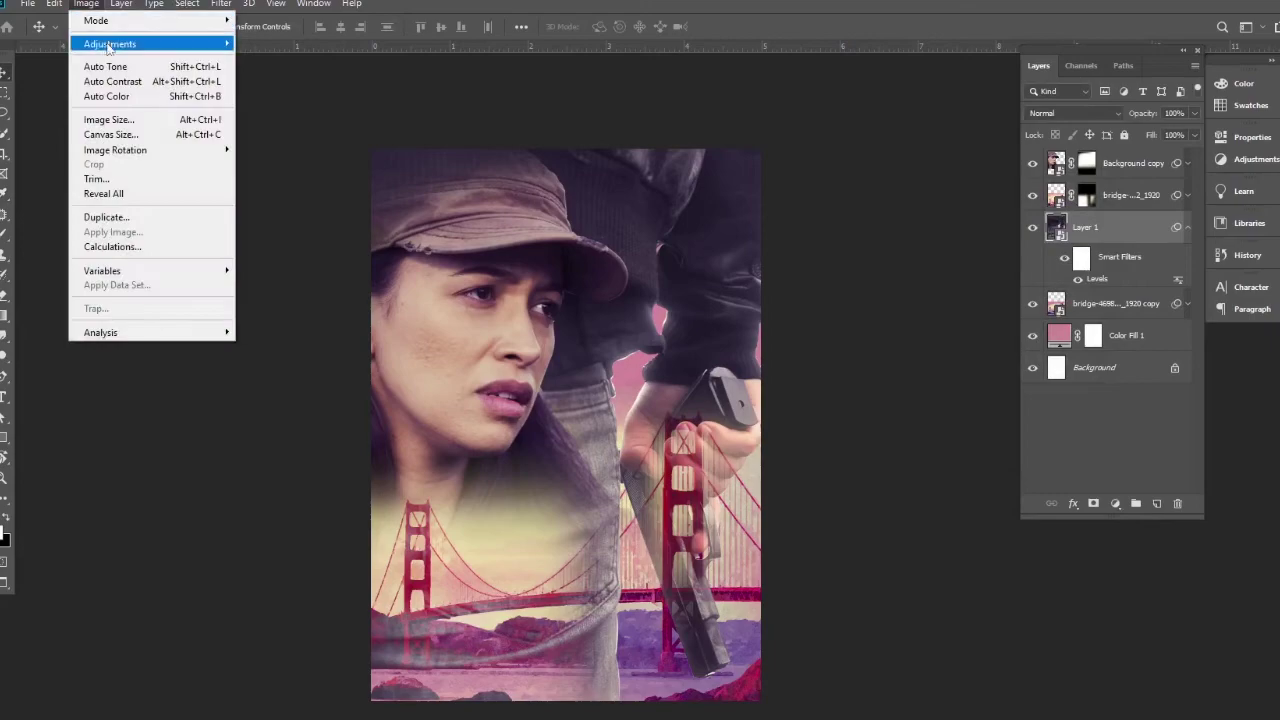
pyautogui.moveTo(108, 47)
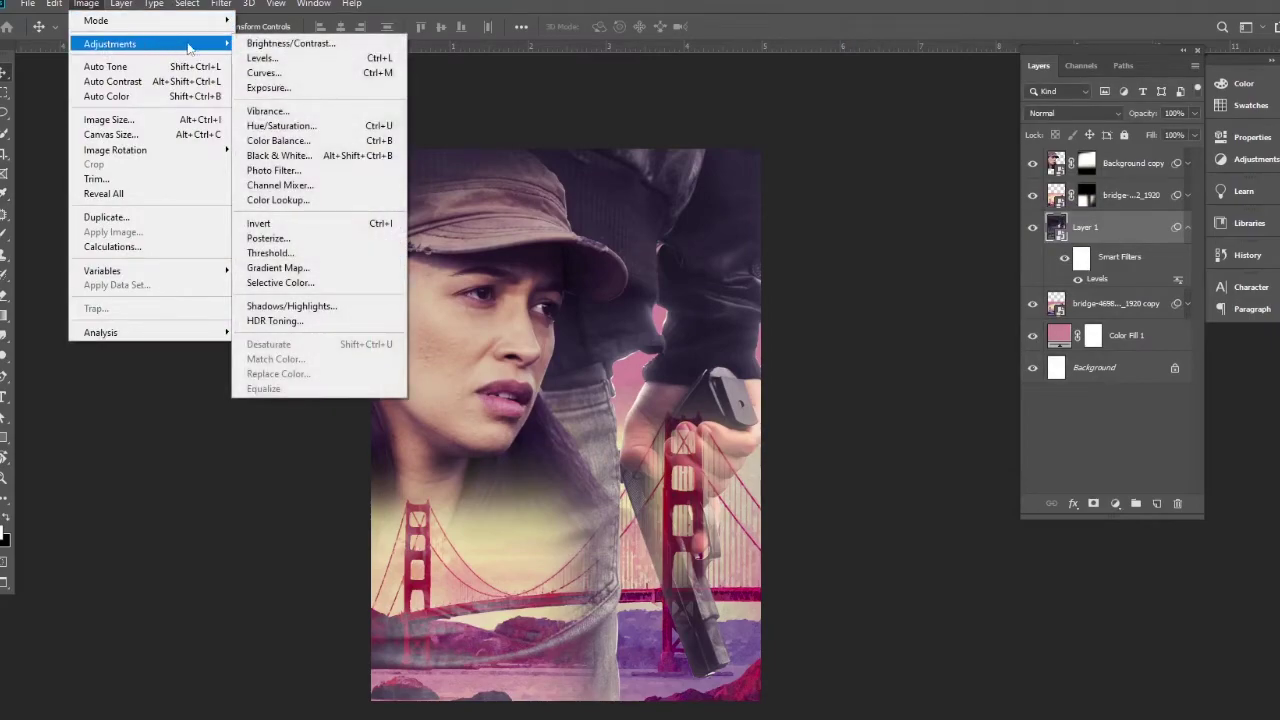
pyautogui.click(268, 73)
pyautogui.moveTo(629, 131); pyautogui.dragTo(916, 111)
pyautogui.moveTo(838, 272); pyautogui.dragTo(841, 277)
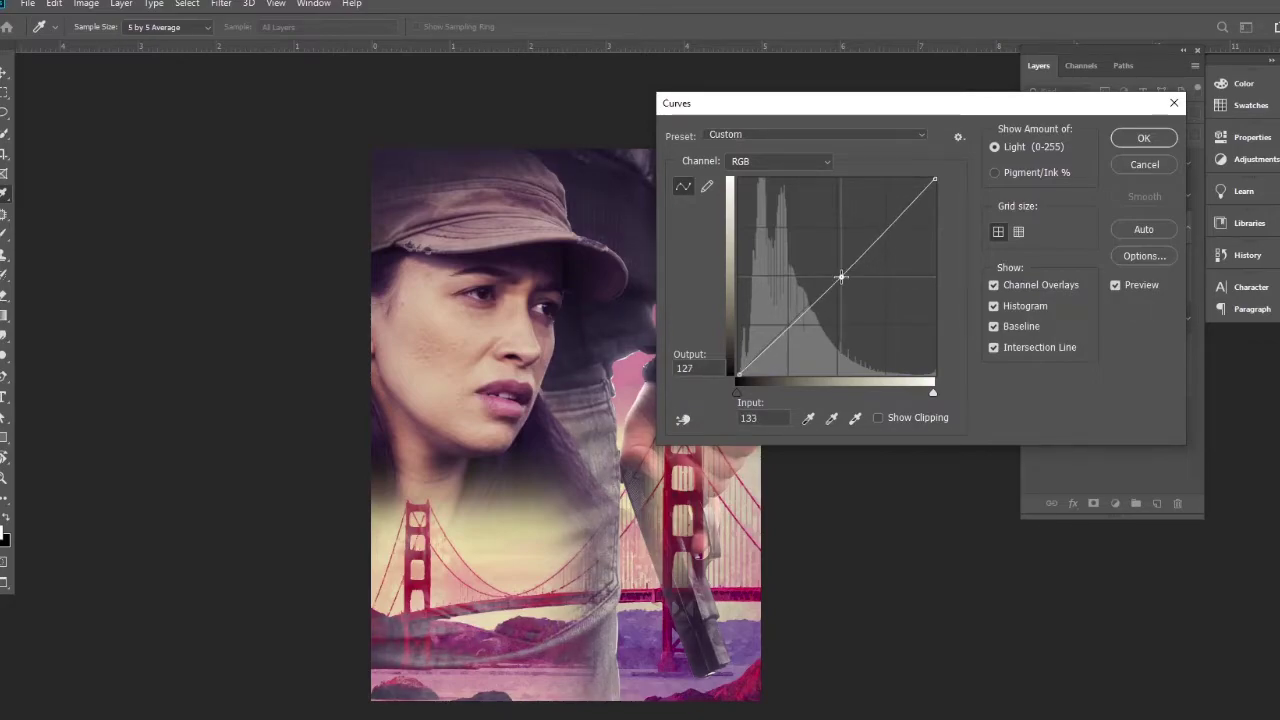
pyautogui.click(1142, 138)
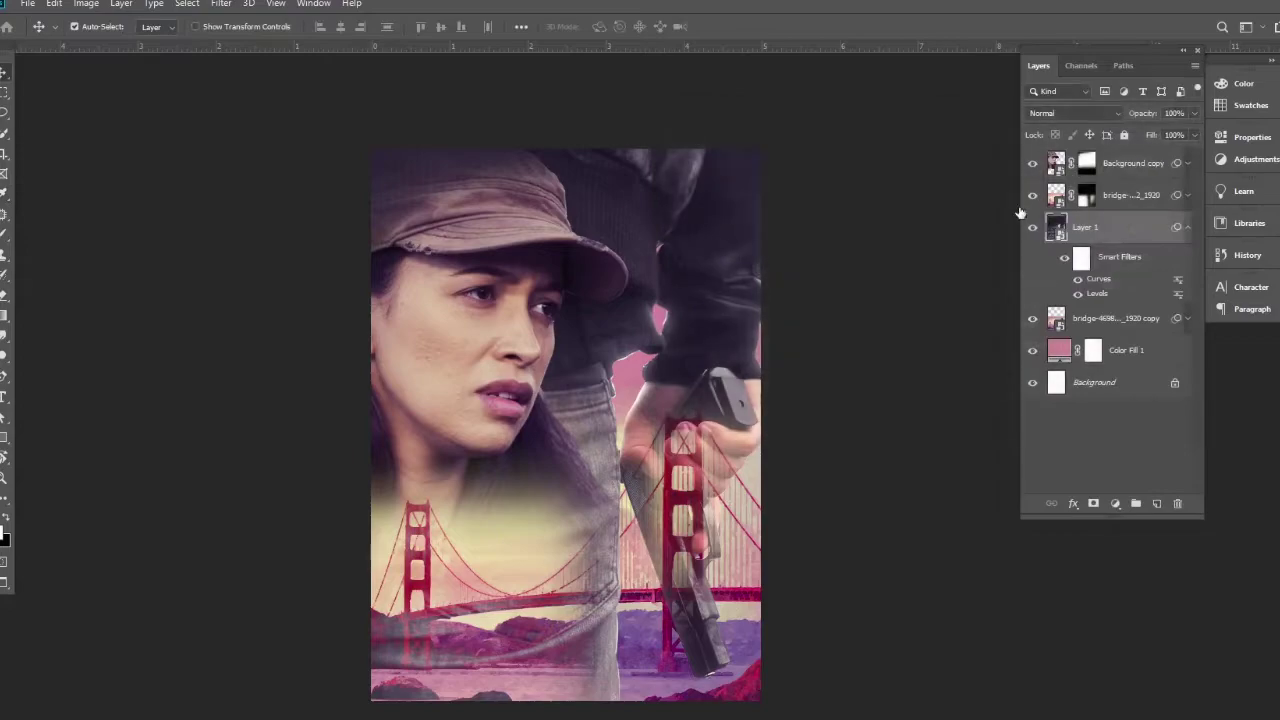
# Apply a Color Balance of +5 red in the midtones to the gunman layer and collapse its filter list.
pyautogui.click(85, 6)
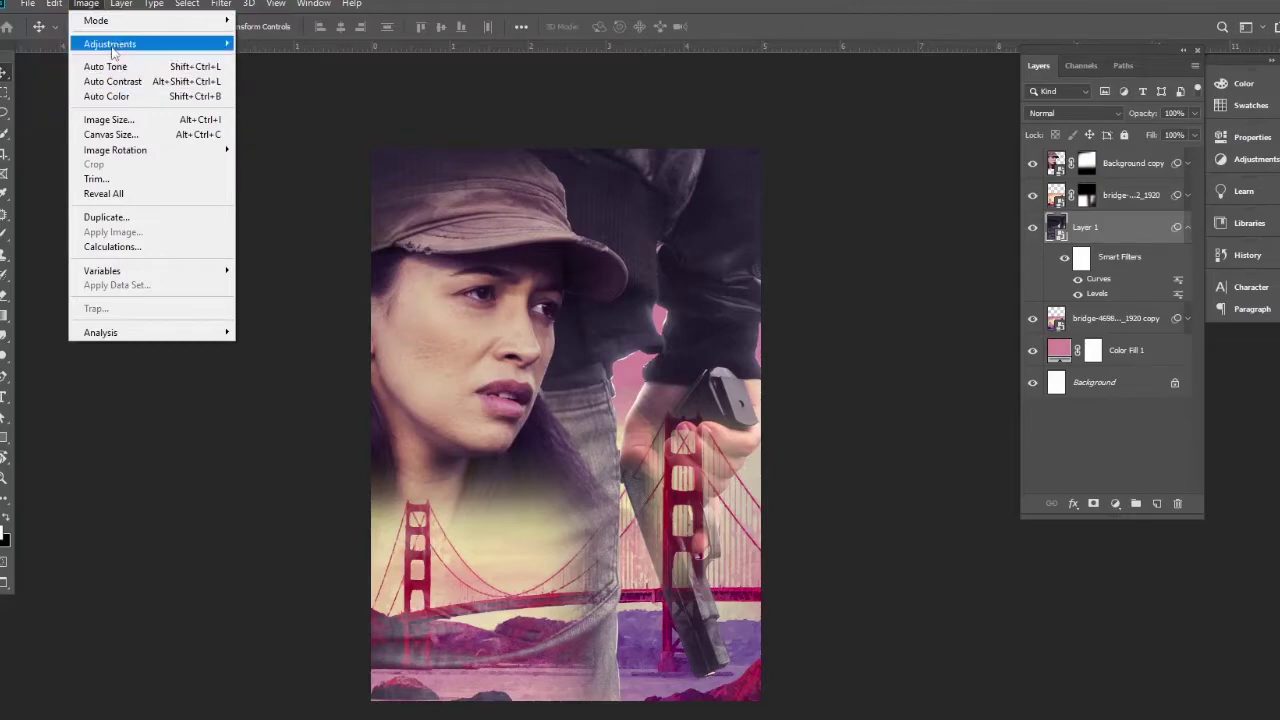
pyautogui.moveTo(116, 52)
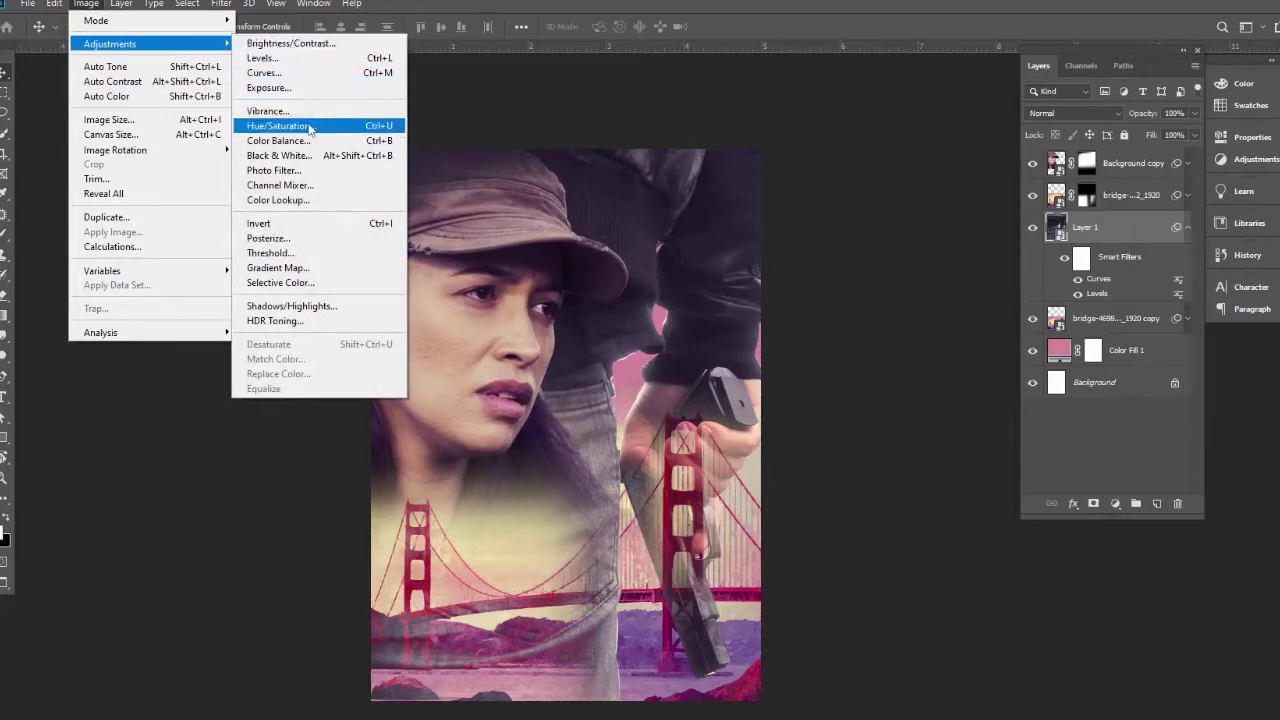
pyautogui.click(278, 141)
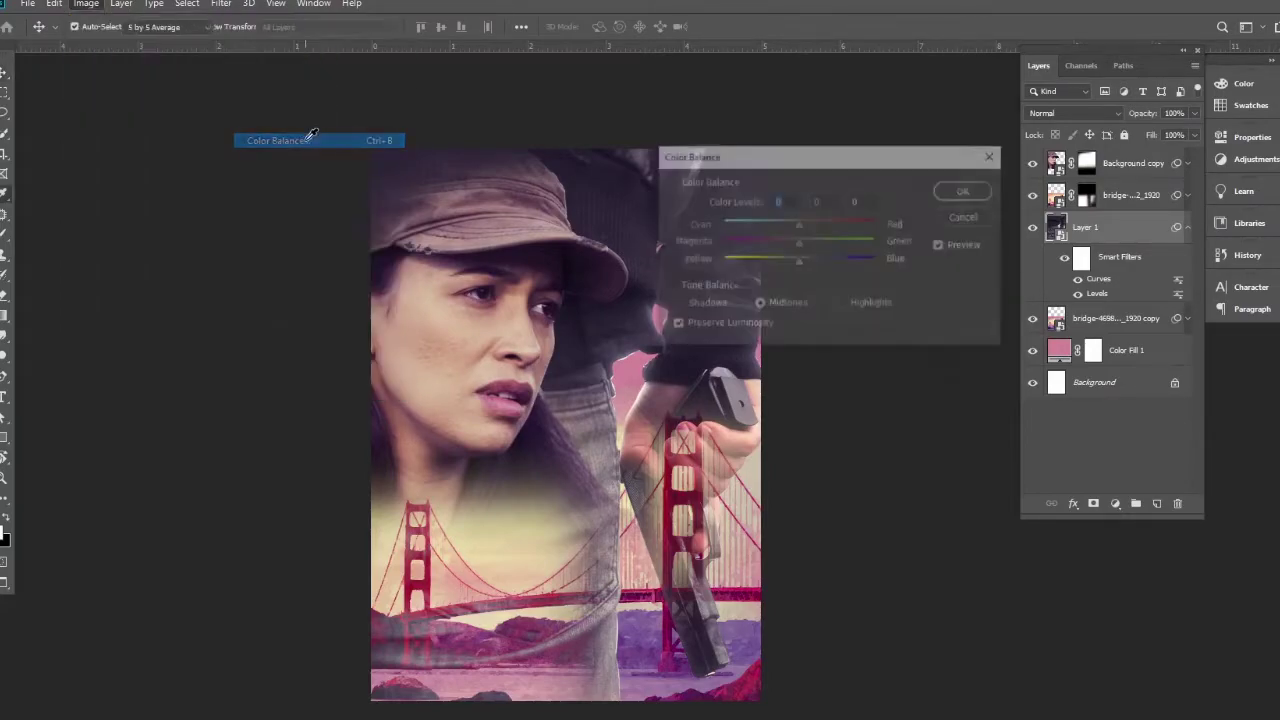
pyautogui.moveTo(811, 160); pyautogui.dragTo(900, 167)
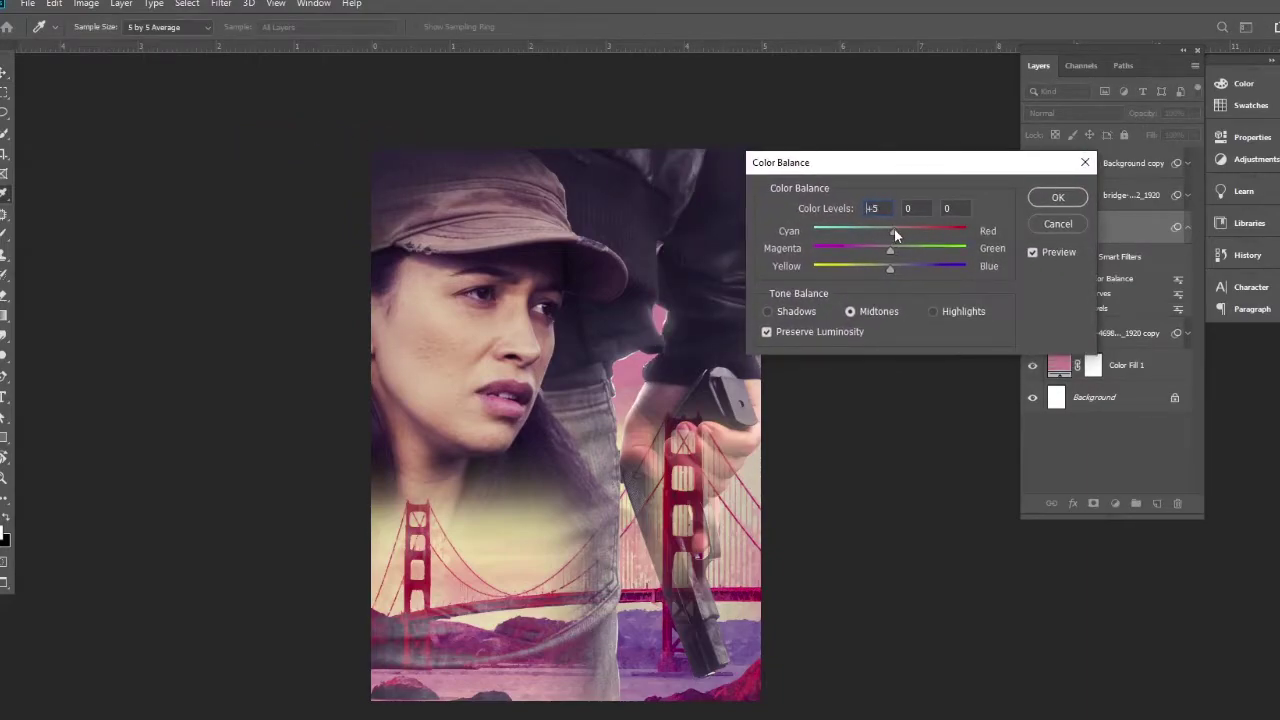
pyautogui.click(1058, 197)
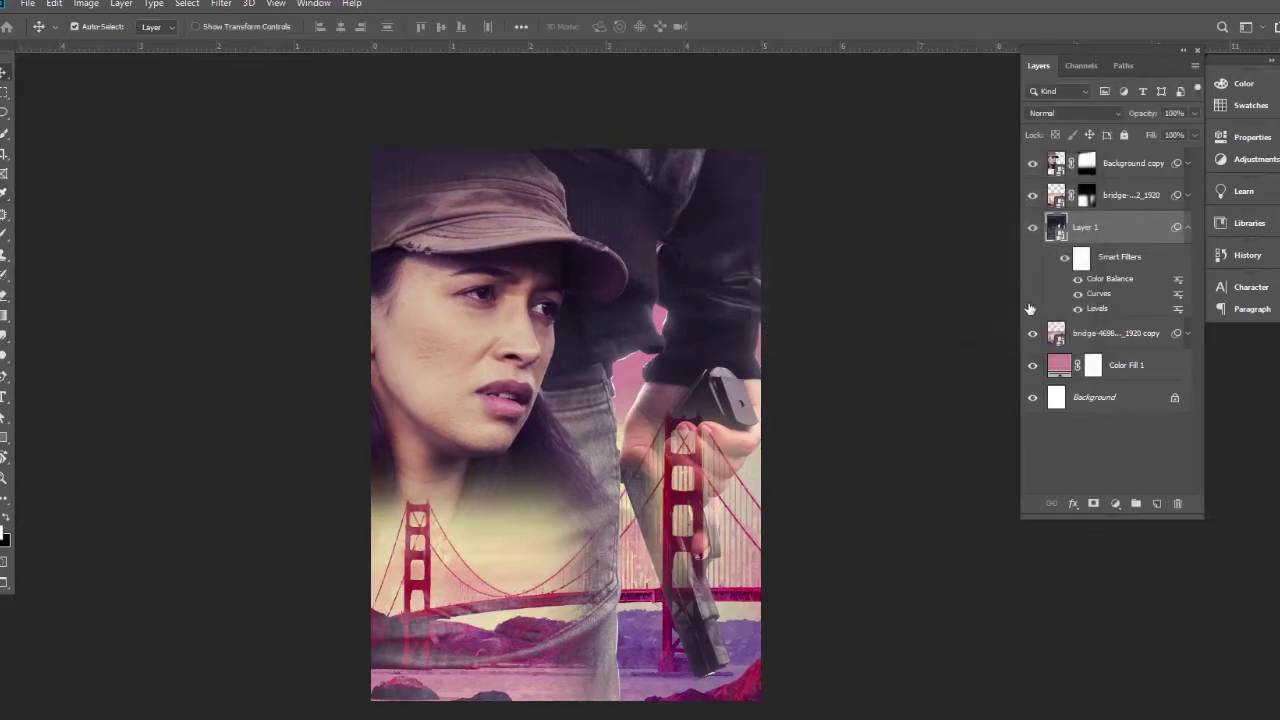
pyautogui.click(1188, 229)
pyautogui.keyDown('alt'); pyautogui.click(554, 393); pyautogui.keyUp('alt')
pyautogui.keyDown('ctrl'); pyautogui.click(563, 352); pyautogui.keyUp('ctrl')
pyautogui.moveTo(570, 364); pyautogui.dragTo(568, 349)
# Add a new layer above the woman and set the Gradient tool's foreground color to dark purple (H 253, S 56, B 23).
pyautogui.click(1132, 165)
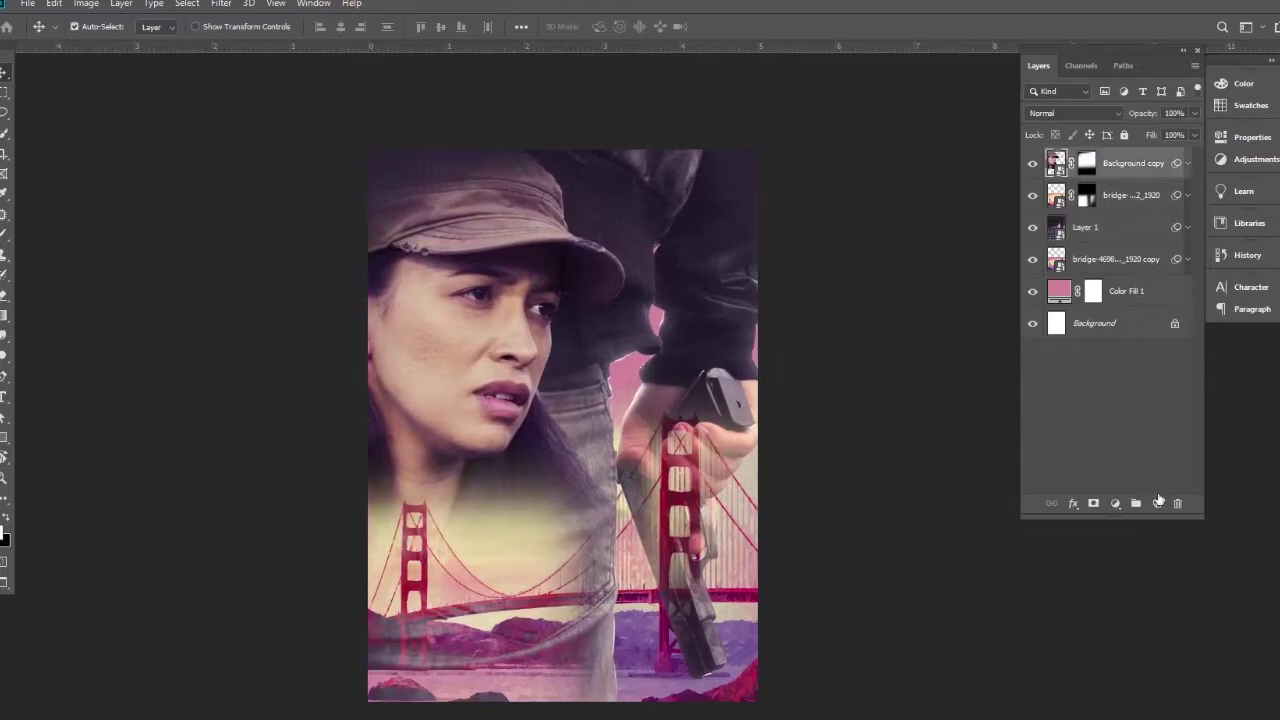
pyautogui.click(1157, 502)
pyautogui.click(3, 318)
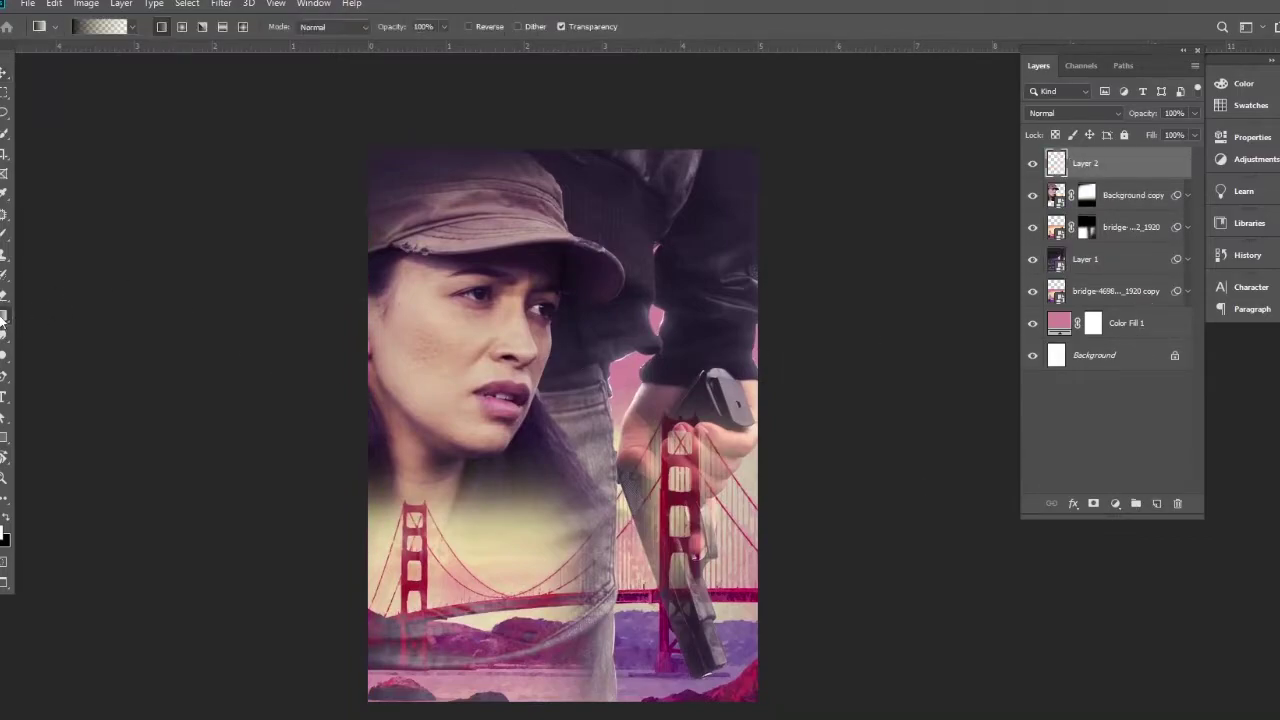
pyautogui.click(3, 537)
pyautogui.click(643, 627)
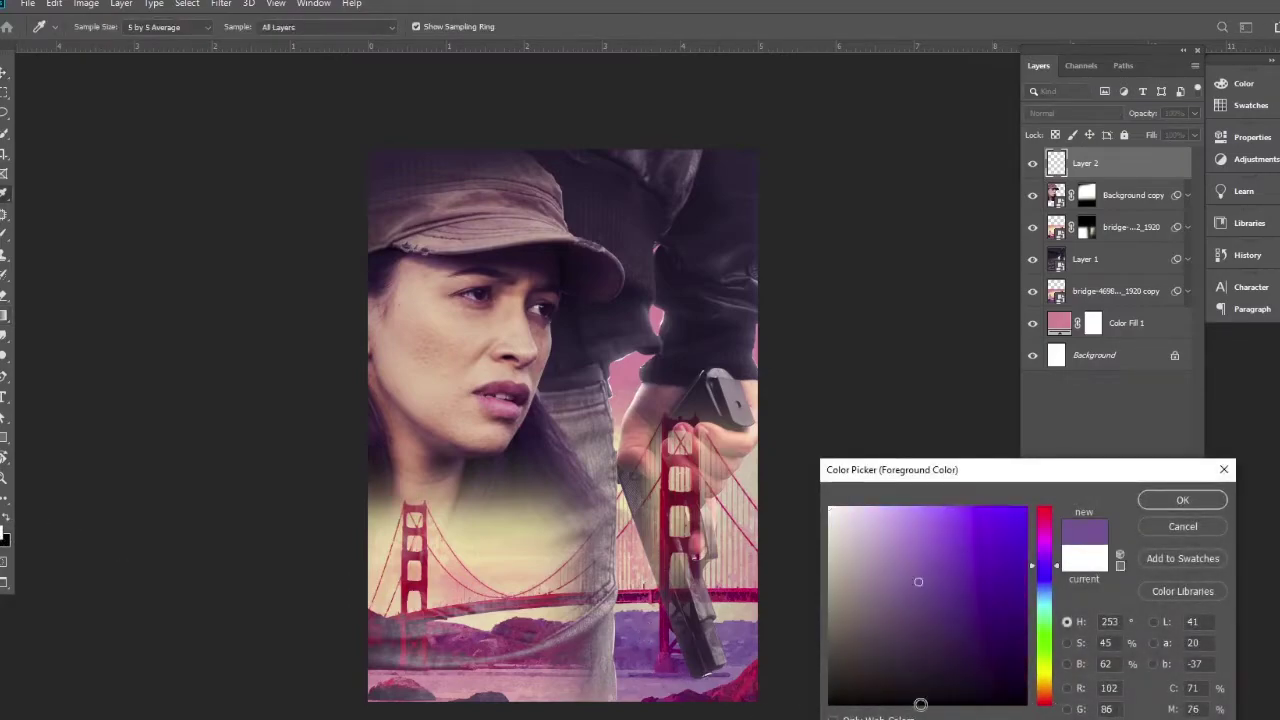
pyautogui.moveTo(944, 662)
pyautogui.mouseDown()
pyautogui.moveTo(940, 674)
pyautogui.moveTo(939, 661)
pyautogui.mouseUp()
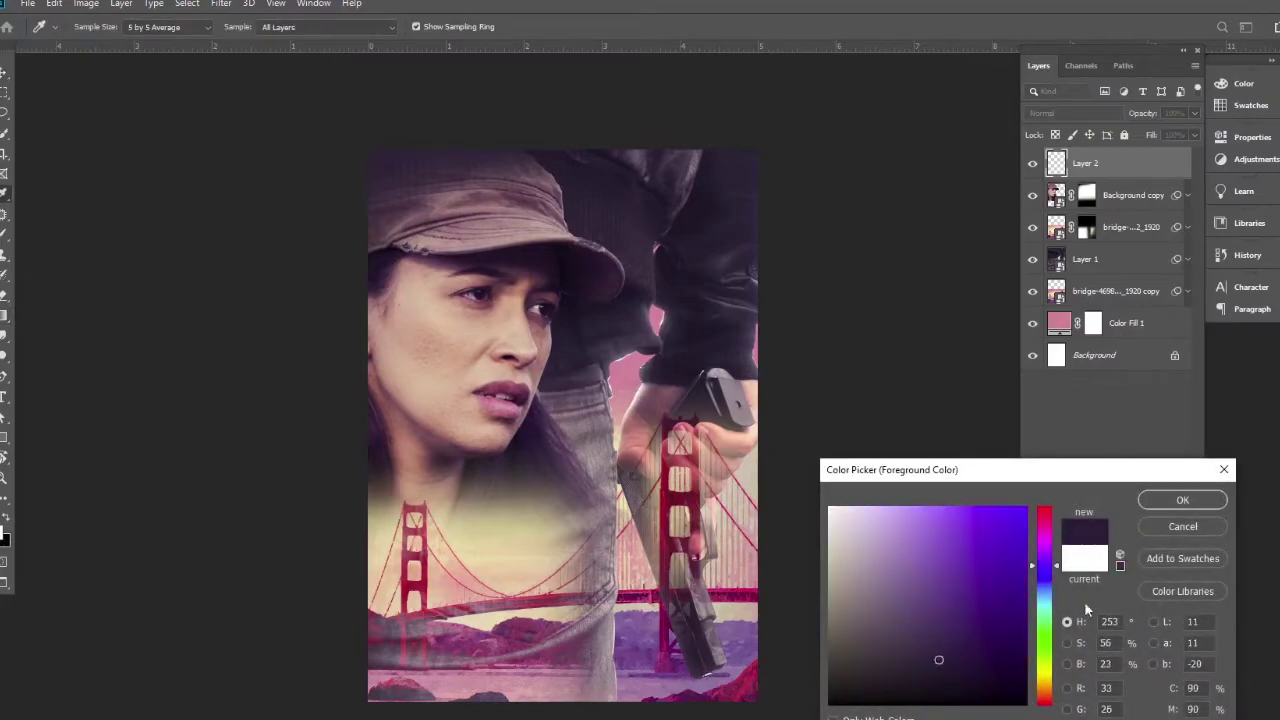
pyautogui.click(1180, 502)
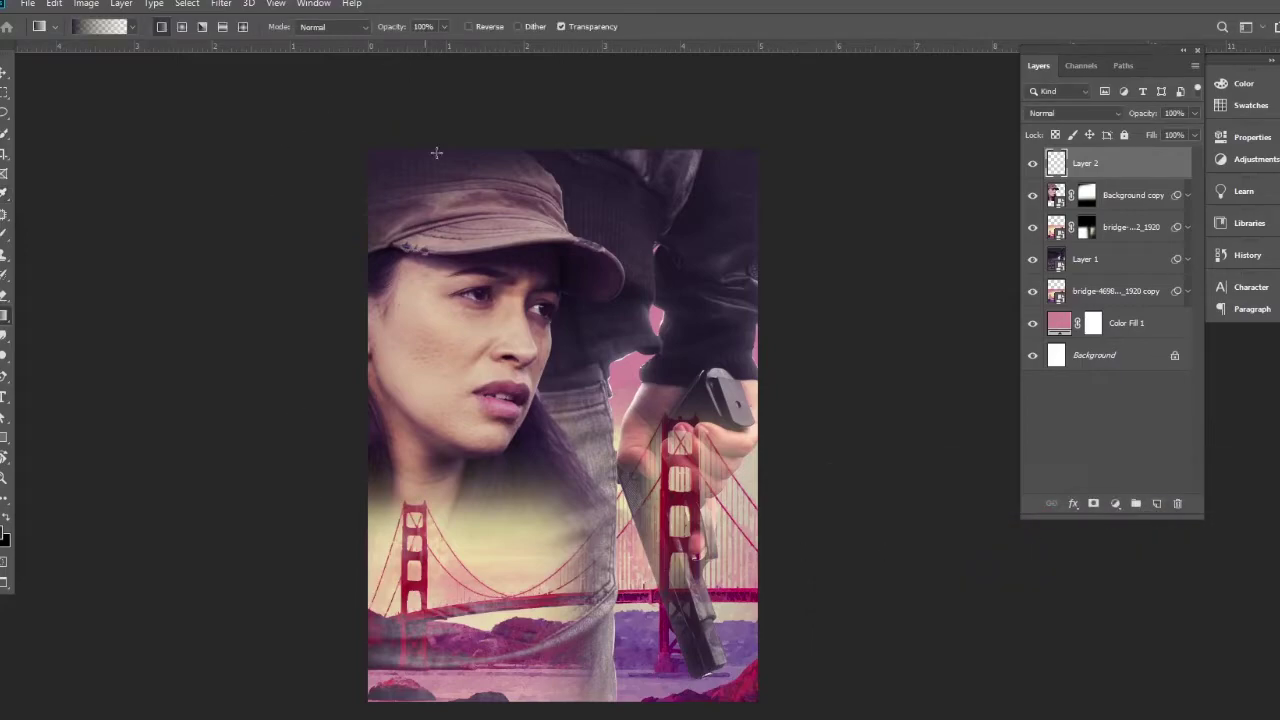
# Fade the poster's bottom edge with an upward dark purple gradient and compare it by toggling the layer's visibility.
pyautogui.moveTo(562, 674); pyautogui.dragTo(560, 670)
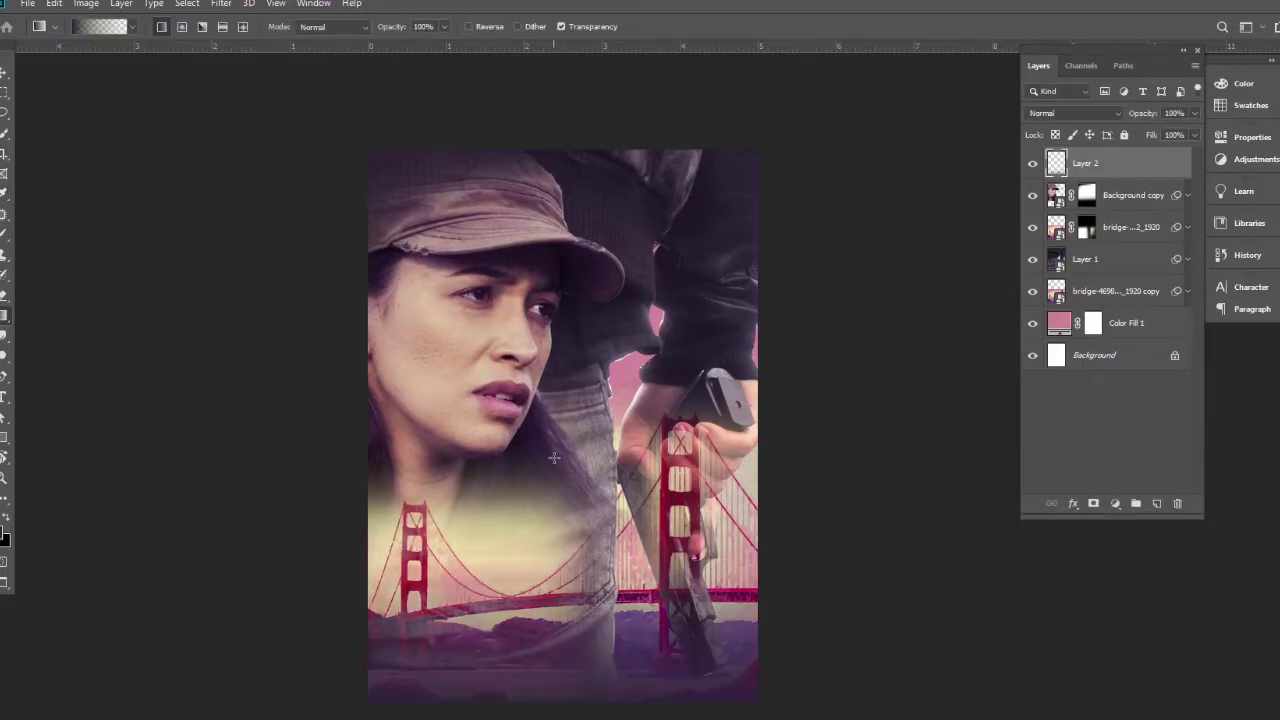
pyautogui.press('v')
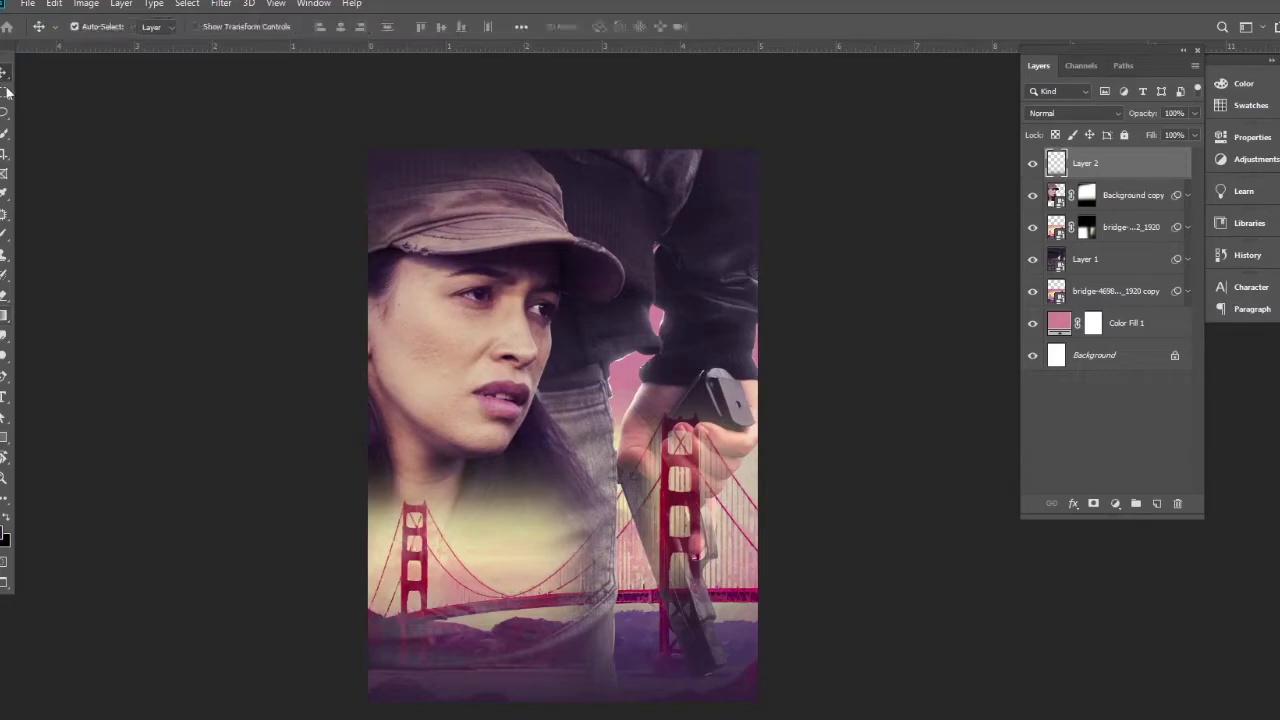
pyautogui.click(1032, 163)
pyautogui.click(1032, 163)
pyautogui.moveTo(599, 348); pyautogui.dragTo(579, 286)
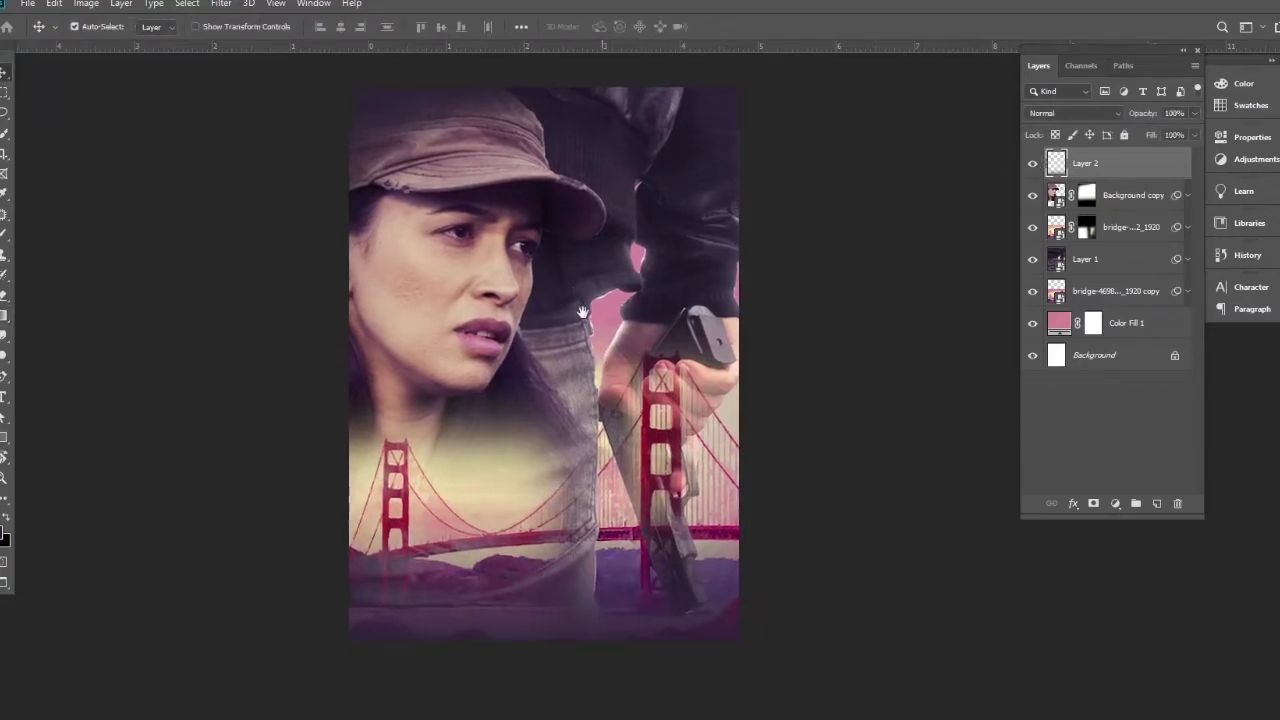
# Add another new layer on top and choose the textured 1500 px brush at 96% opacity.
pyautogui.click(1157, 505)
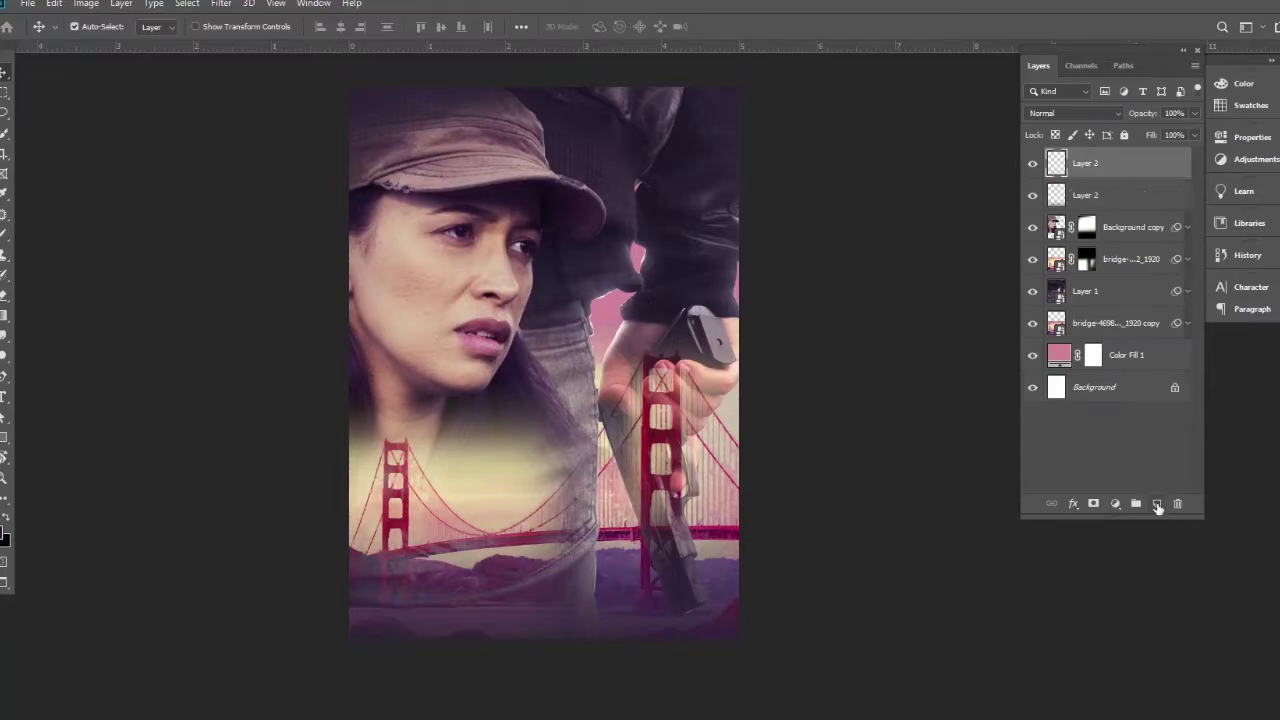
pyautogui.click(4, 234)
pyautogui.rightClick(480, 312)
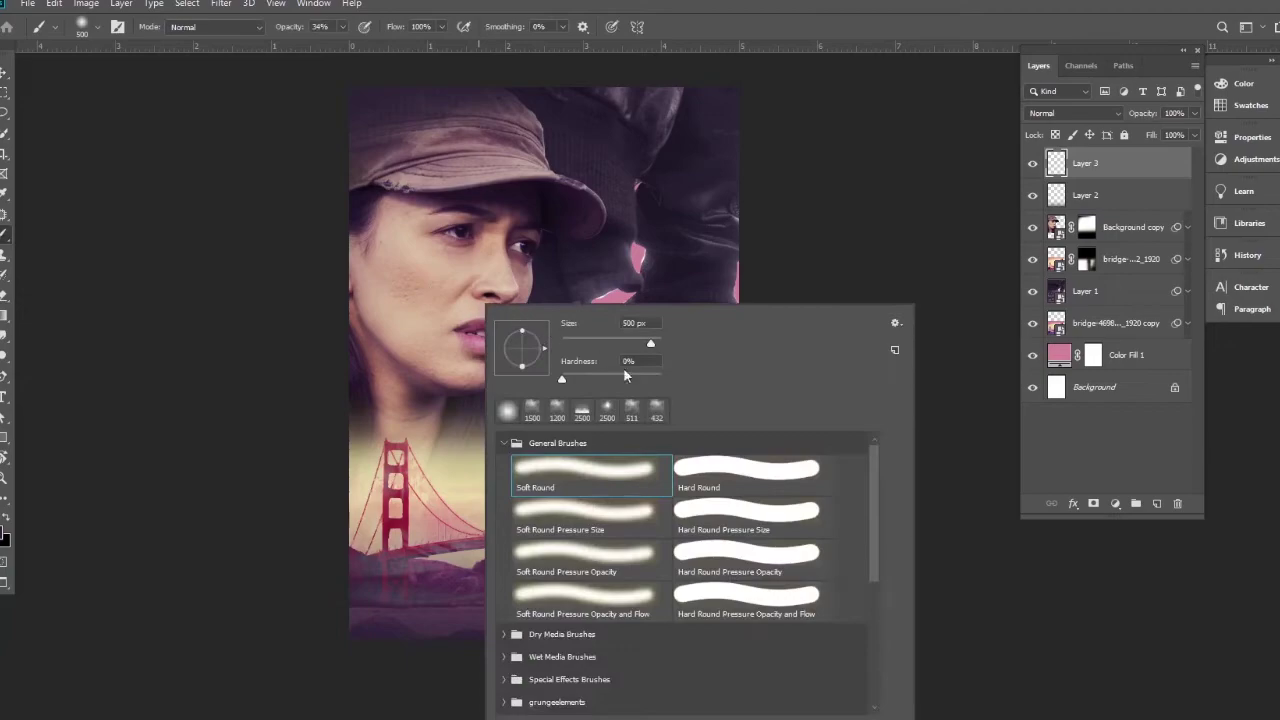
pyautogui.click(533, 409)
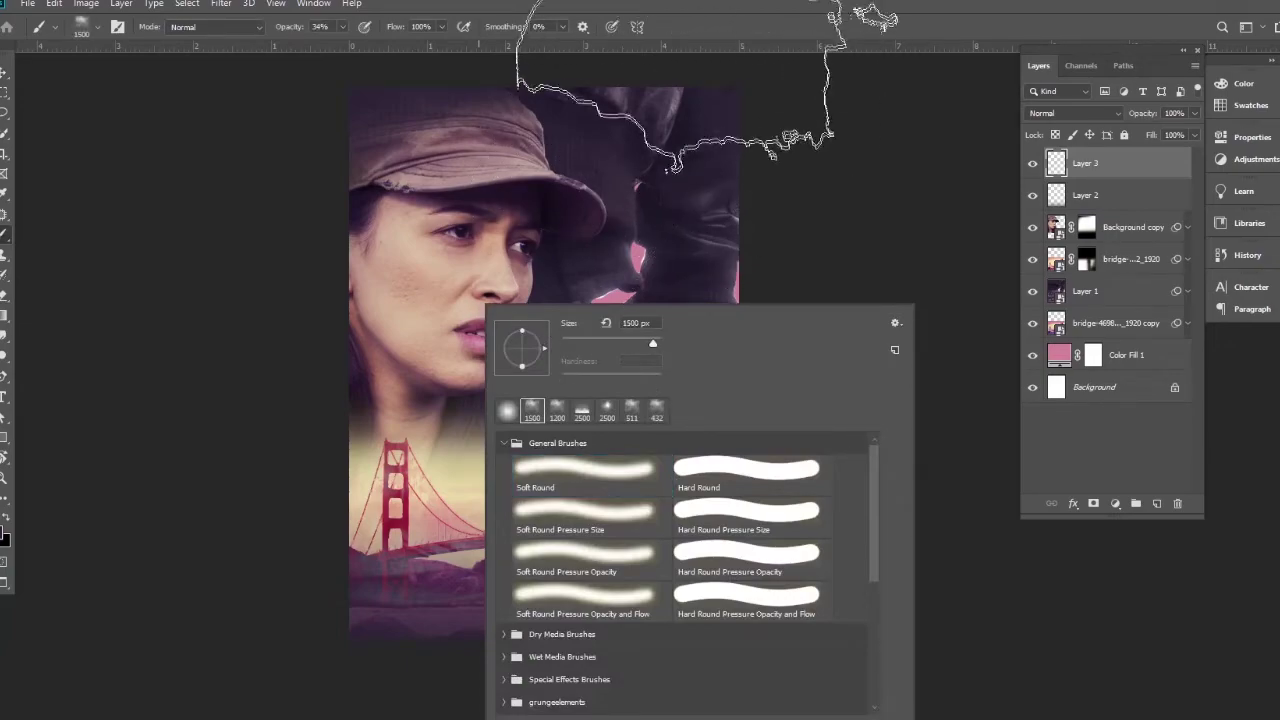
pyautogui.click(698, 43)
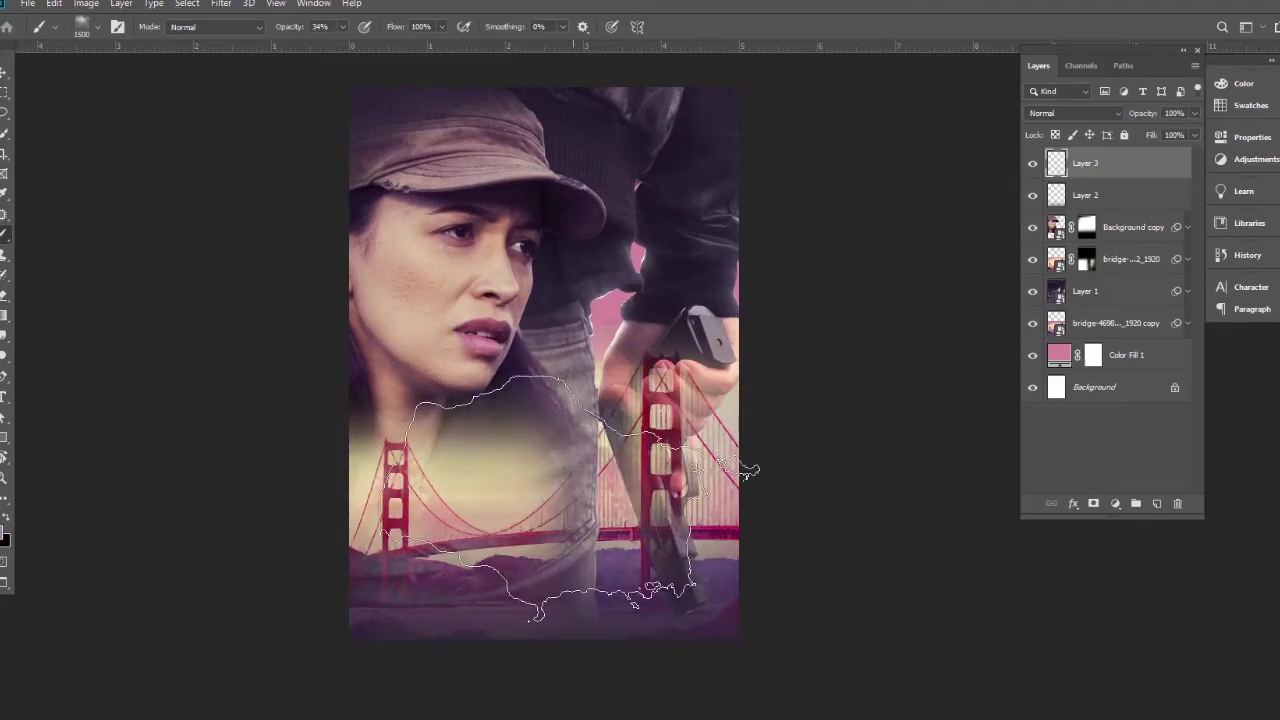
pyautogui.press('9')
pyautogui.press('6')
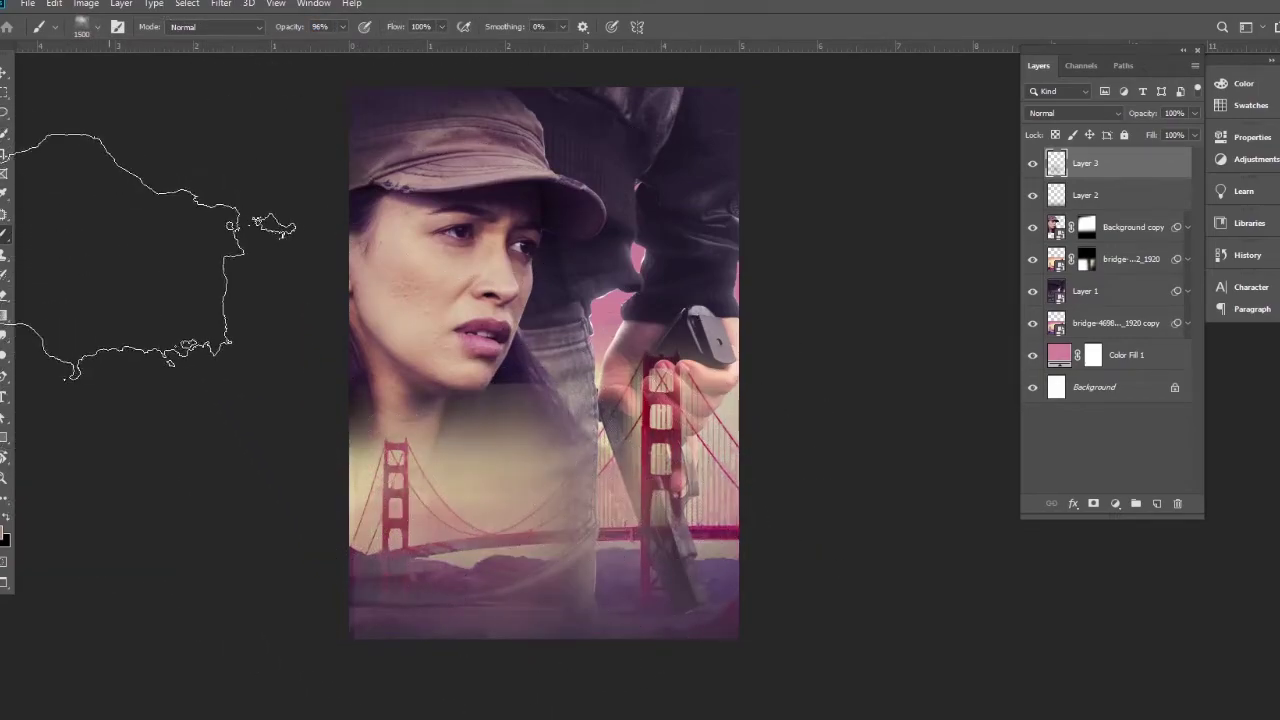
# Try the textured brush at 127, 199 and 417 px over the bridge area.
pyautogui.rightClick(563, 341)
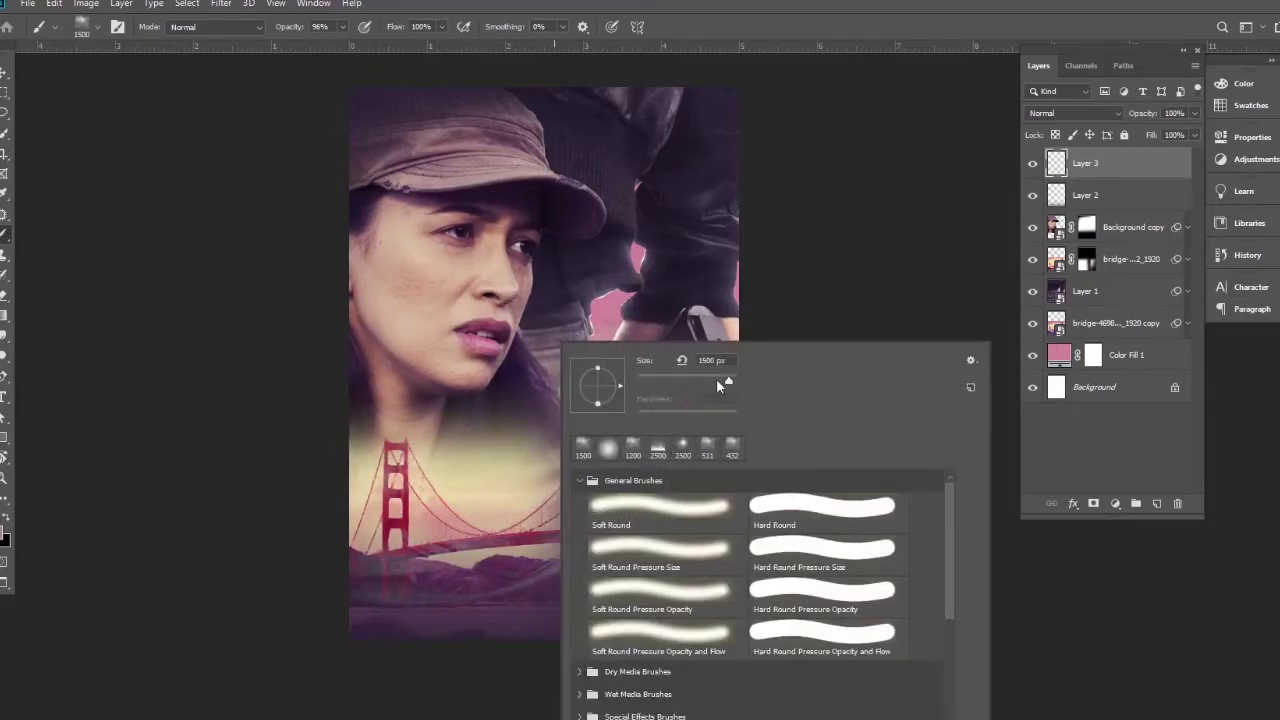
pyautogui.press('Return')
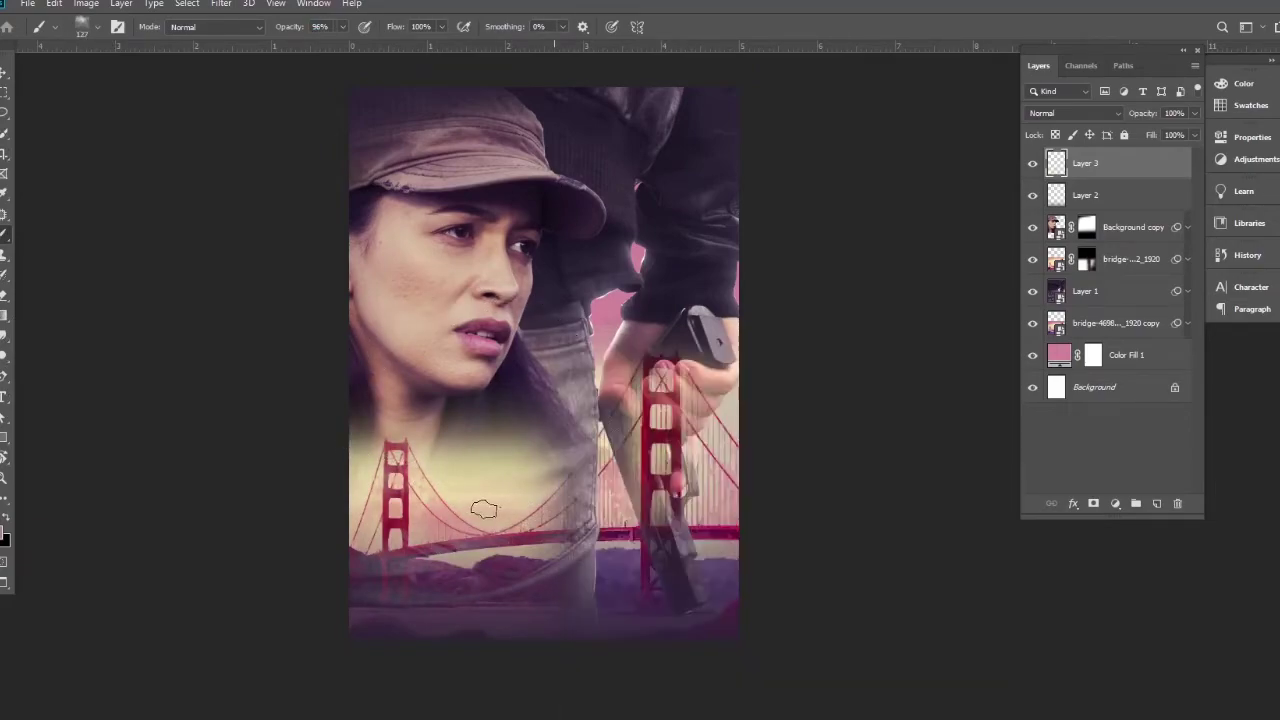
pyautogui.rightClick(572, 520)
pyautogui.moveTo(716, 387); pyautogui.dragTo(722, 387)
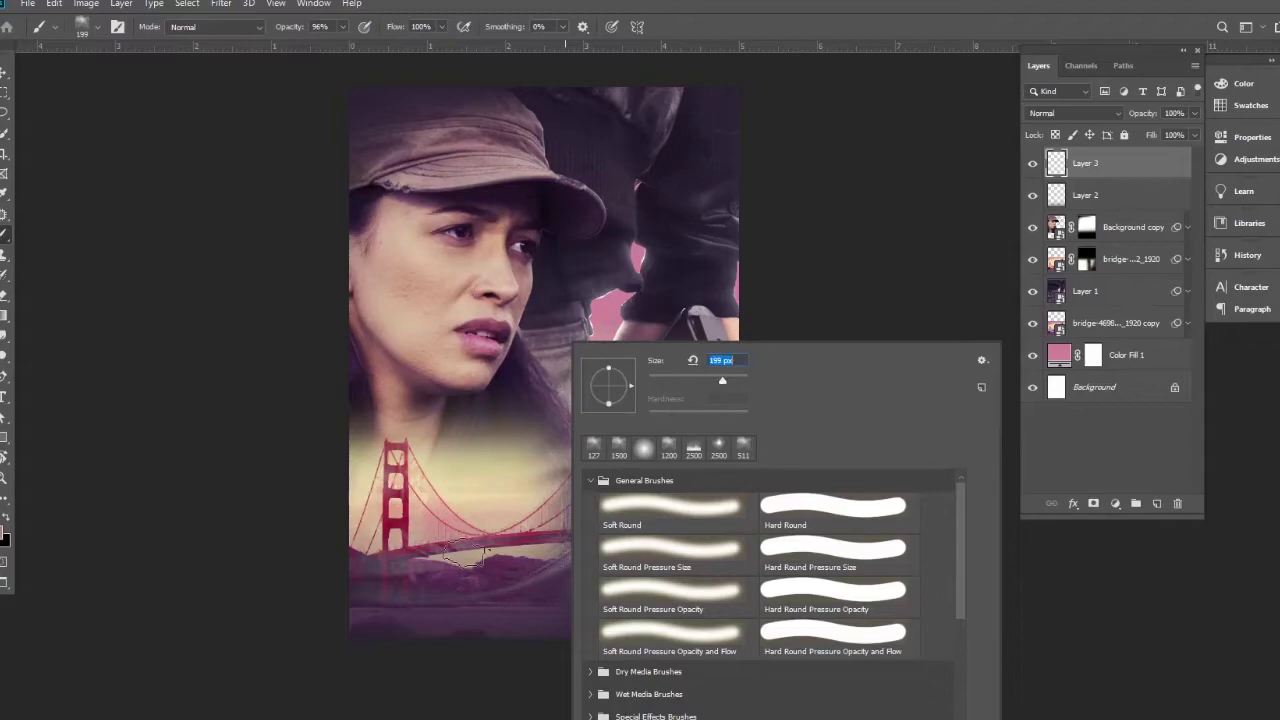
pyautogui.press('Return')
pyautogui.rightClick(562, 549)
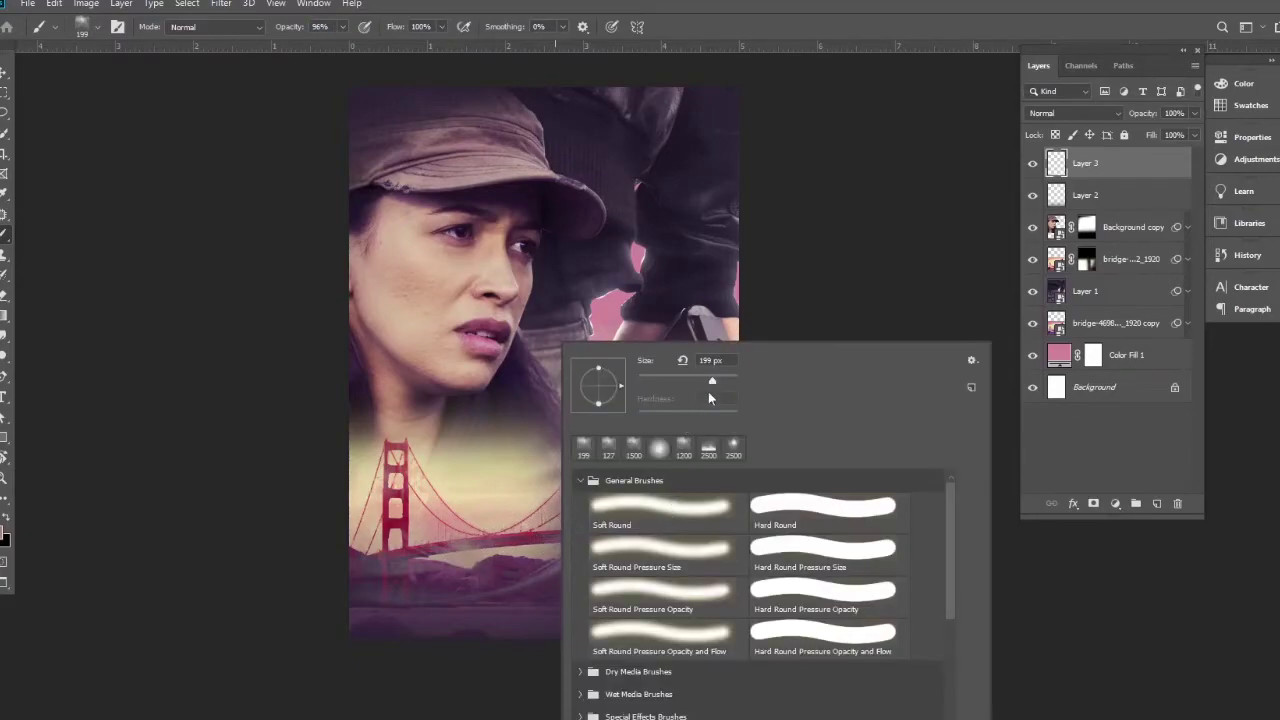
pyautogui.moveTo(719, 379); pyautogui.dragTo(728, 380)
pyautogui.press('Return')
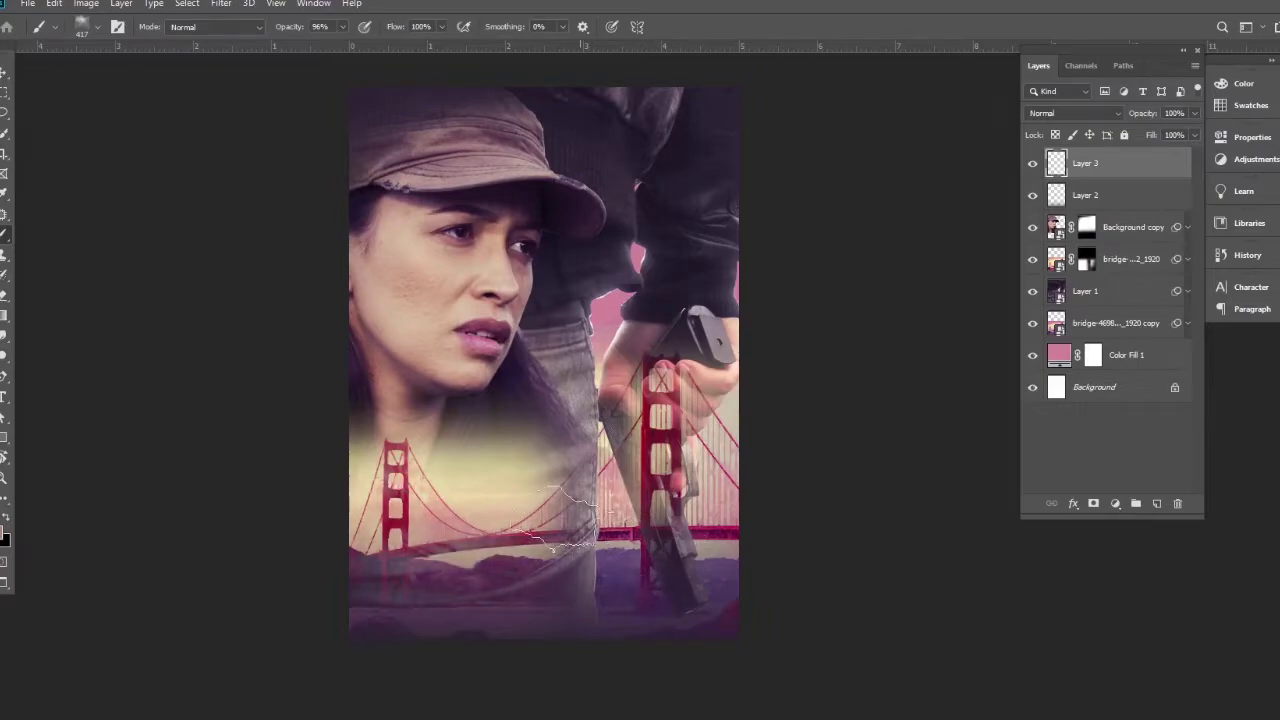
# Set the textured brush to 2520 px and 100% opacity on a freshly created layer at the top of the stack.
pyautogui.rightClick(556, 510)
pyautogui.moveTo(703, 382); pyautogui.dragTo(711, 379)
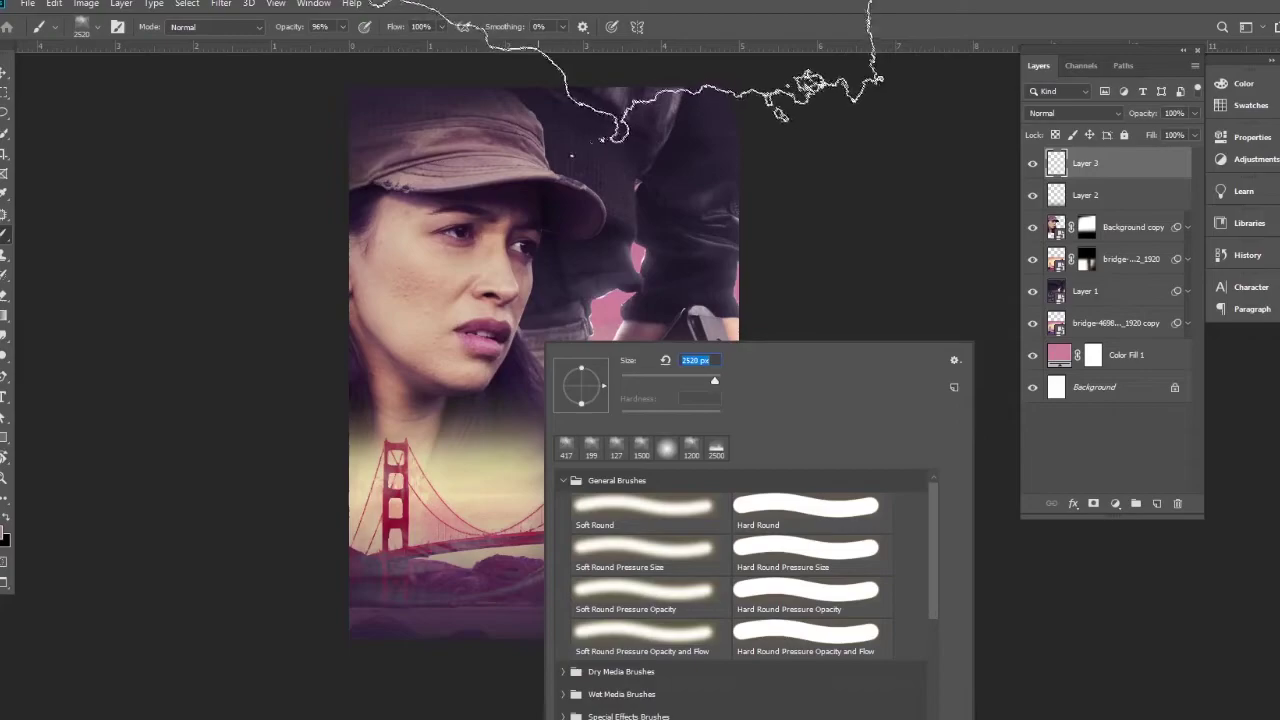
pyautogui.press('Return')
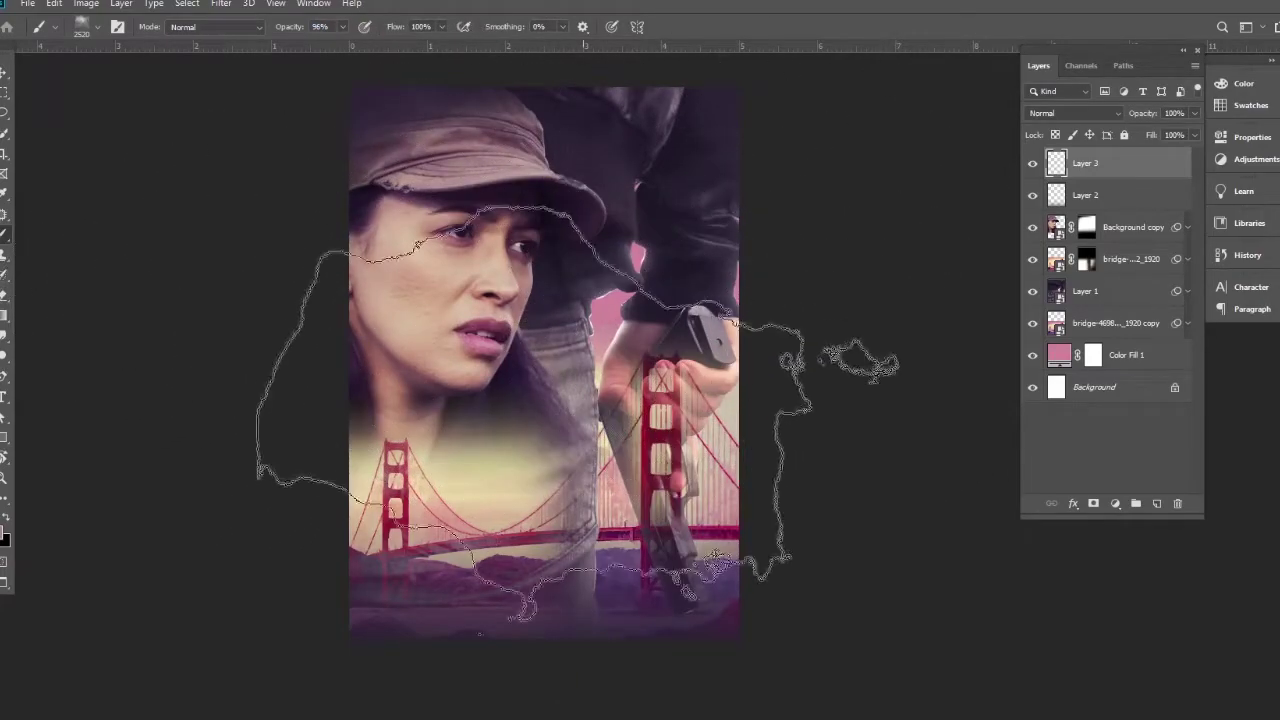
pyautogui.hotkey('ctrl', 'z')
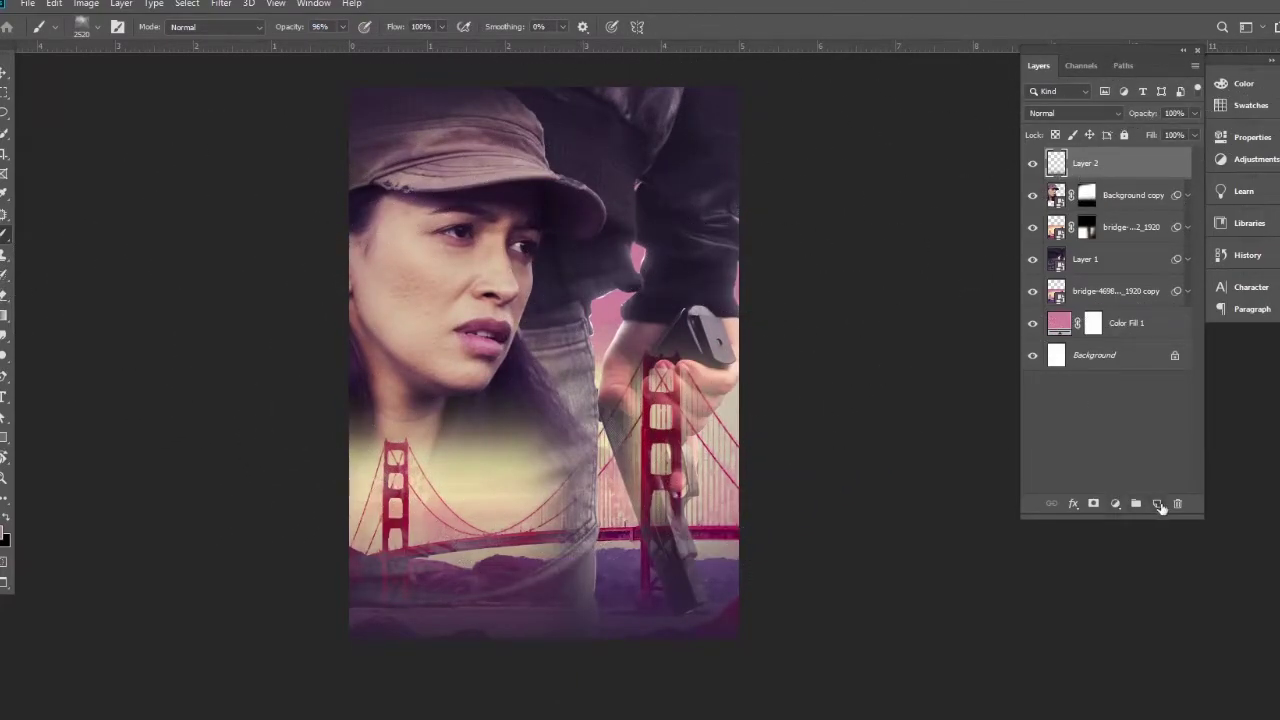
pyautogui.click(1157, 503)
pyautogui.moveTo(293, 30); pyautogui.dragTo(305, 30)
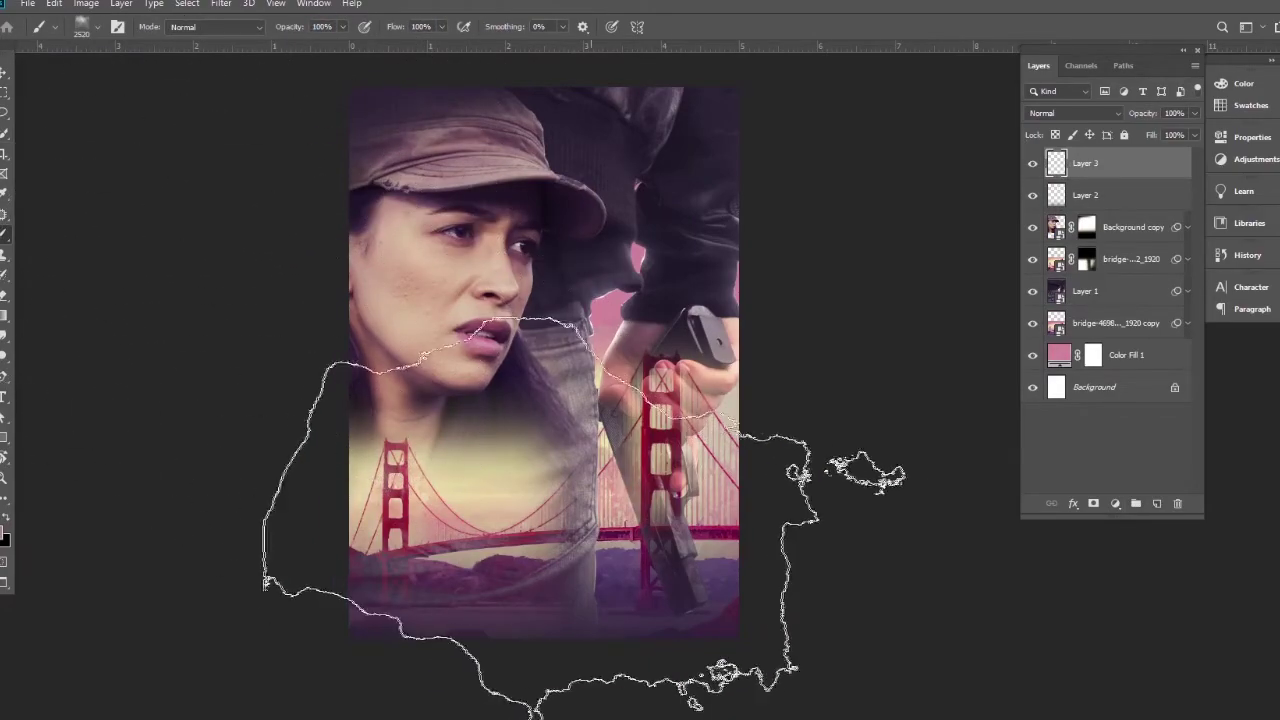
# Rotate the textured brush tip about 180° and stamp a soft haze along the poster's bottom edge.
pyautogui.click(507, 386)
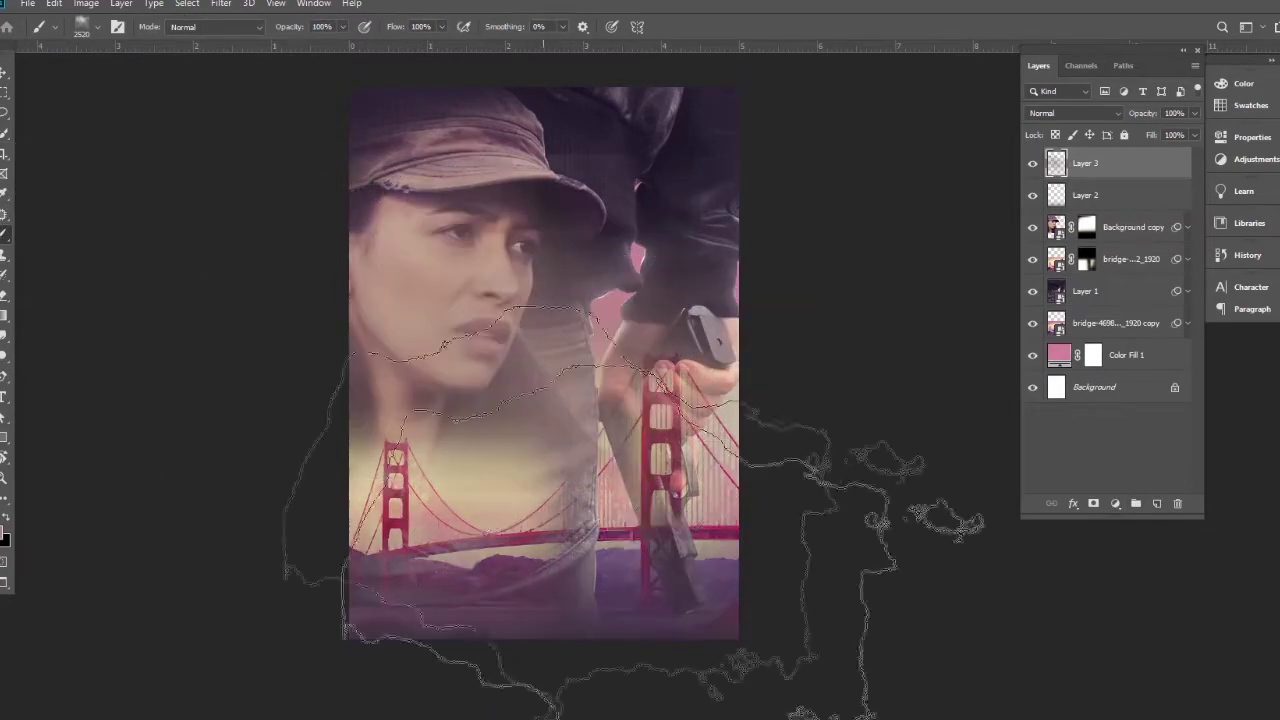
pyautogui.hotkey('ctrl', 'z')
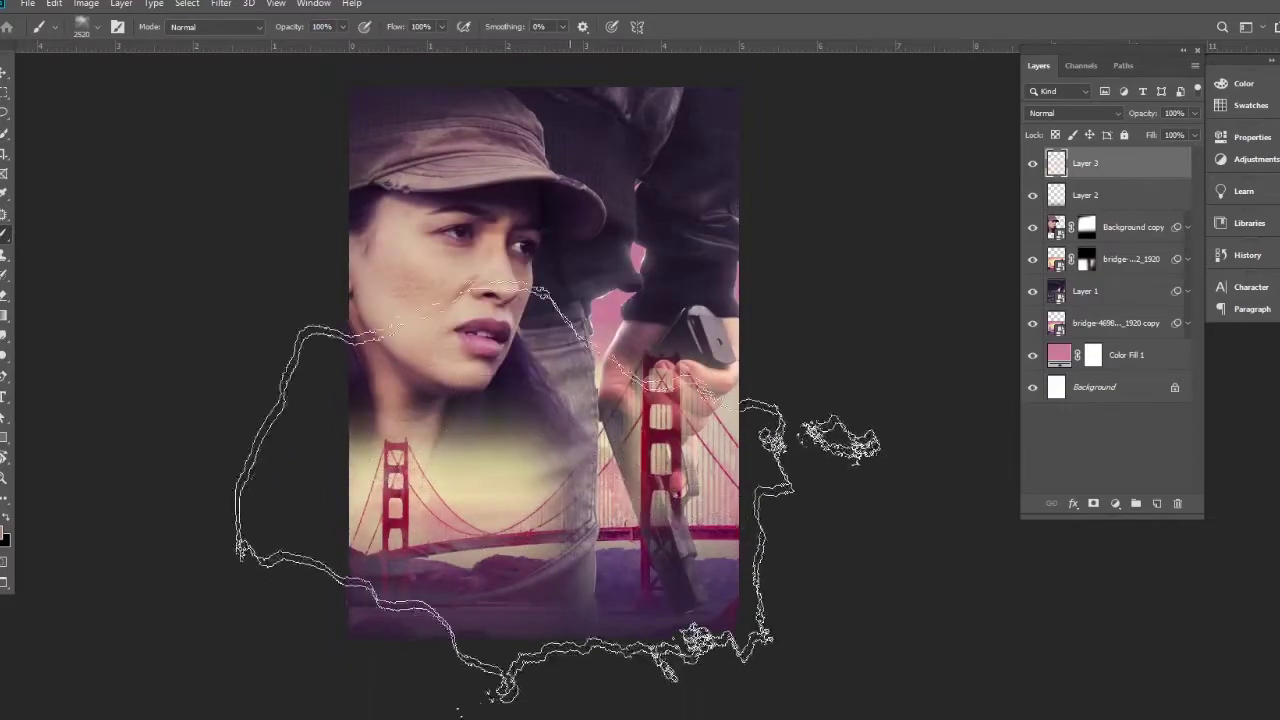
pyautogui.rightClick(567, 344)
pyautogui.moveTo(621, 400); pyautogui.dragTo(570, 400)
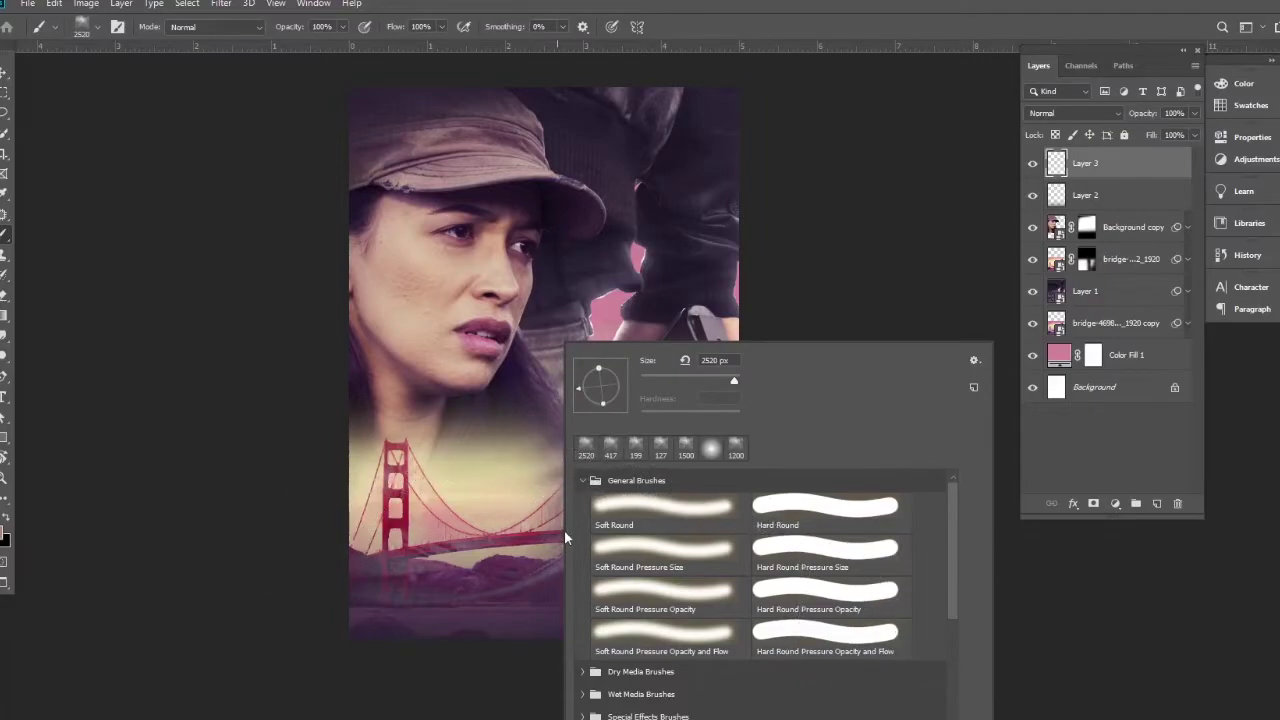
pyautogui.click(693, 12)
pyautogui.click(590, 655)
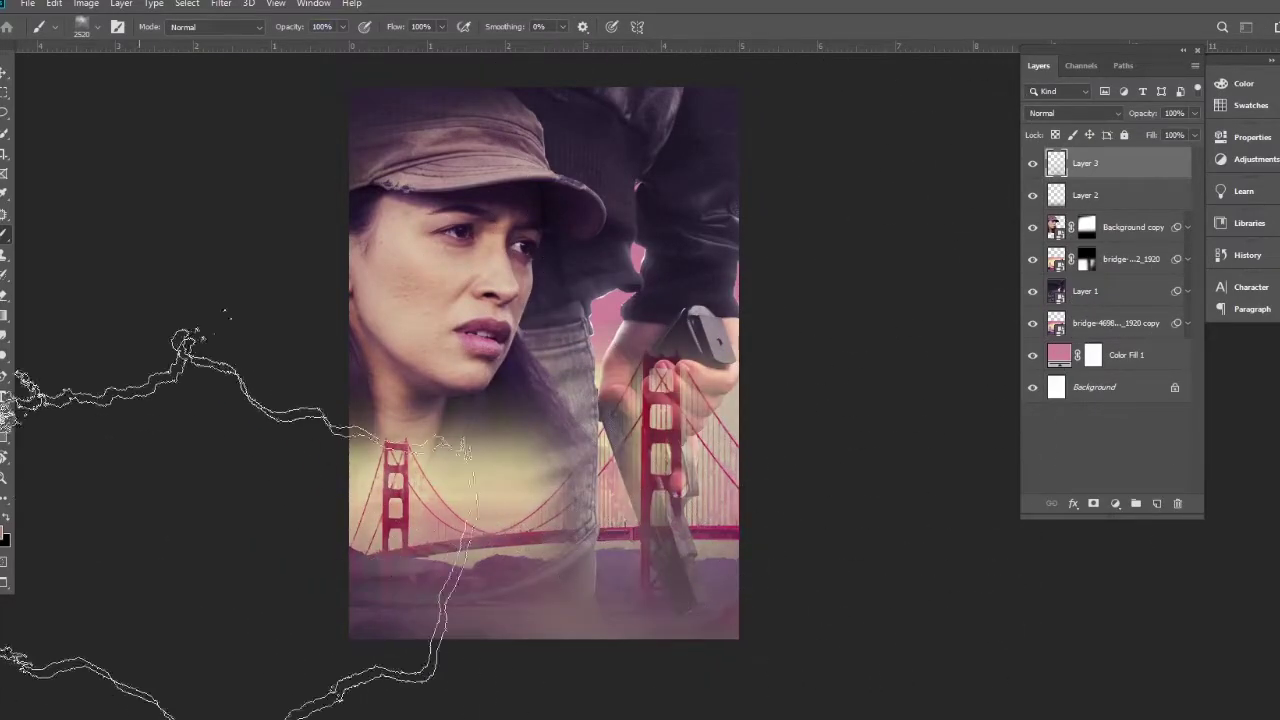
# Compare the poster with and without the brushed haze layer.
pyautogui.click(5, 72)
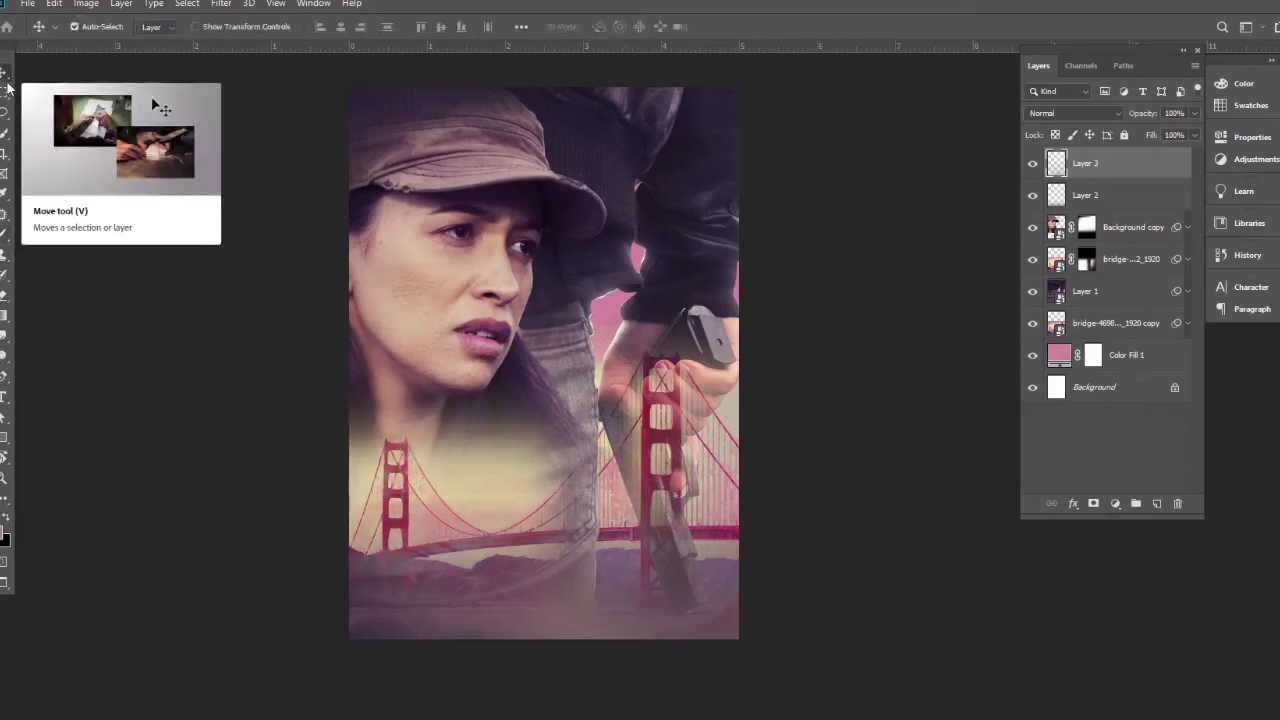
pyautogui.click(1033, 164)
pyautogui.click(1033, 164)
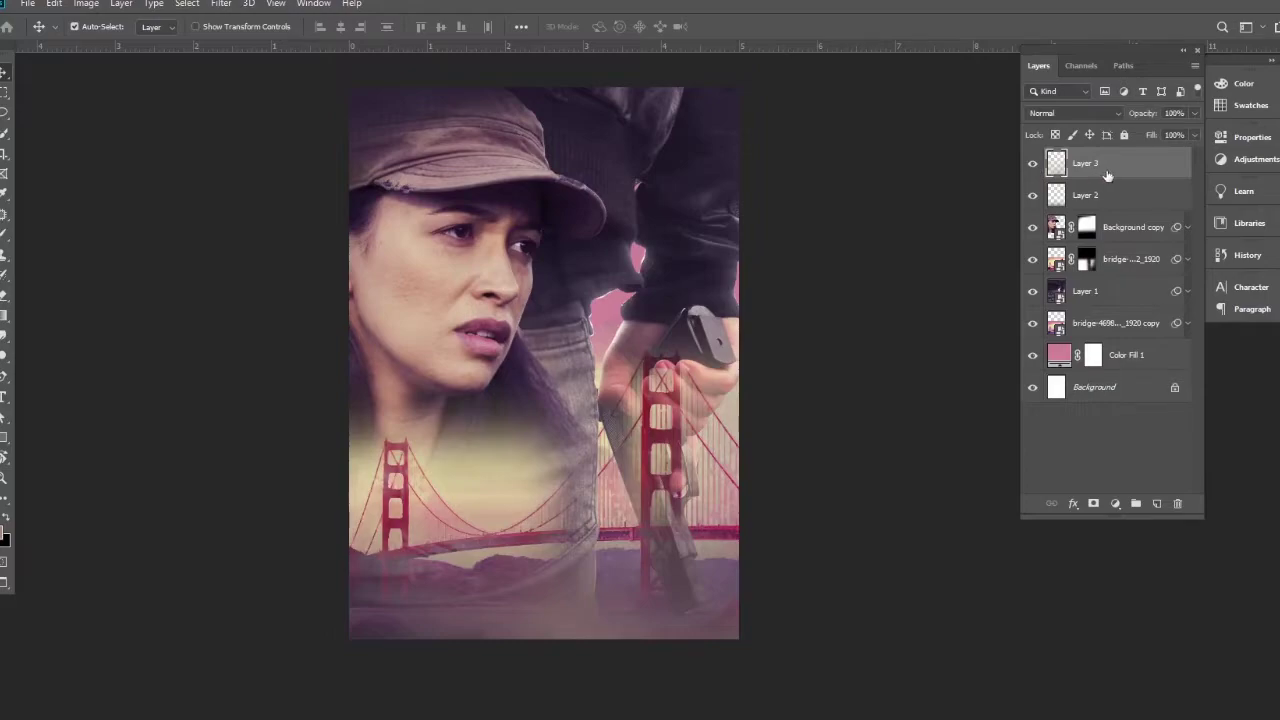
# Set the haze layer's fill to 0% and add a Color Overlay effect to it.
pyautogui.moveTo(1151, 135); pyautogui.dragTo(1042, 140)
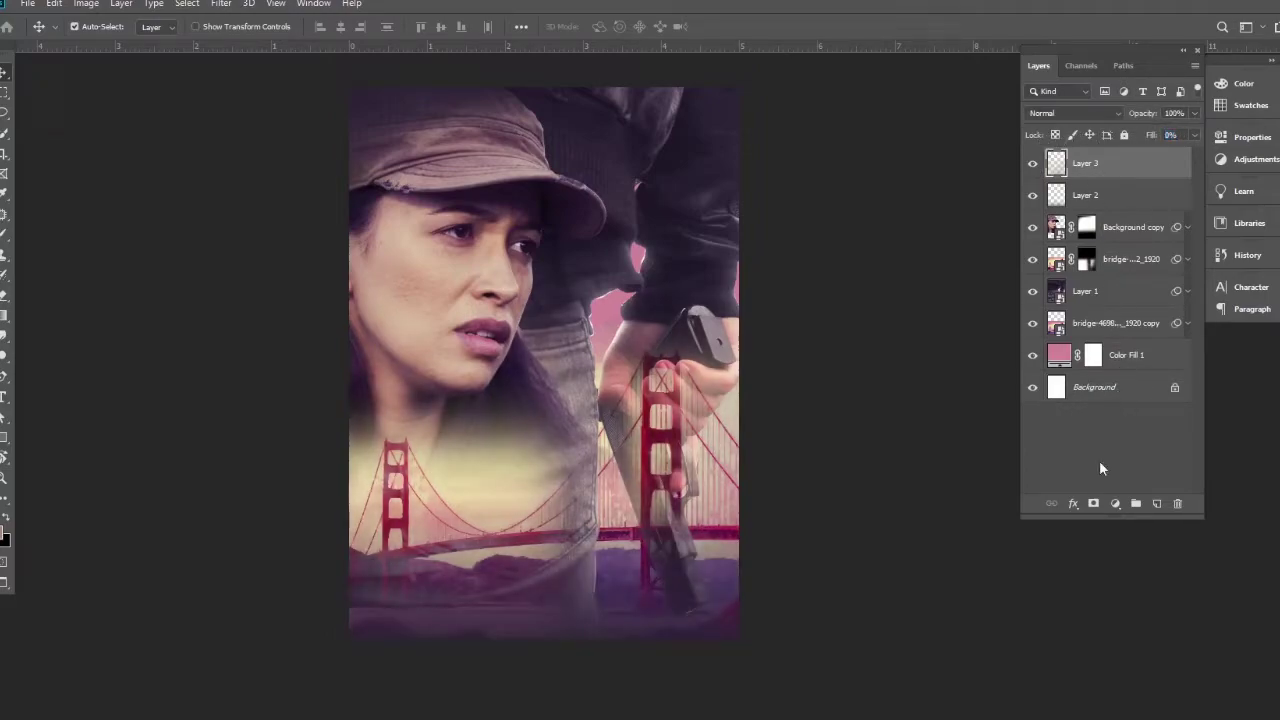
pyautogui.click(1073, 503)
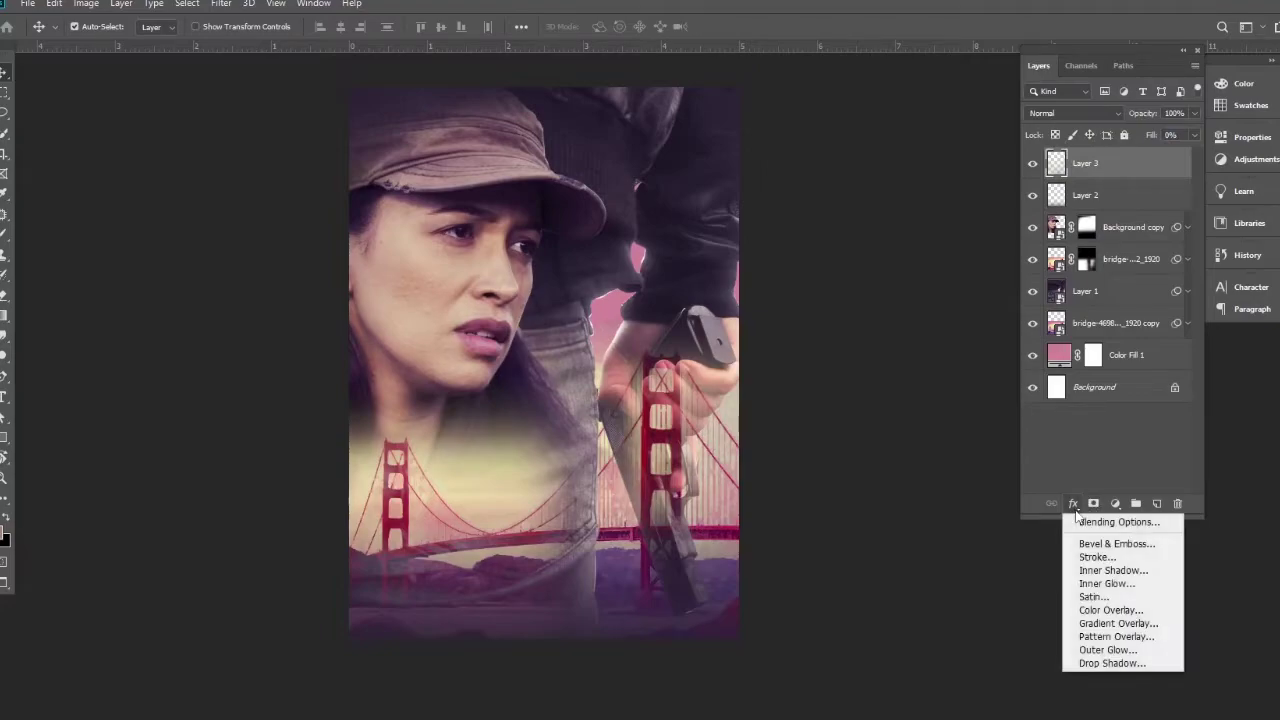
pyautogui.click(1102, 613)
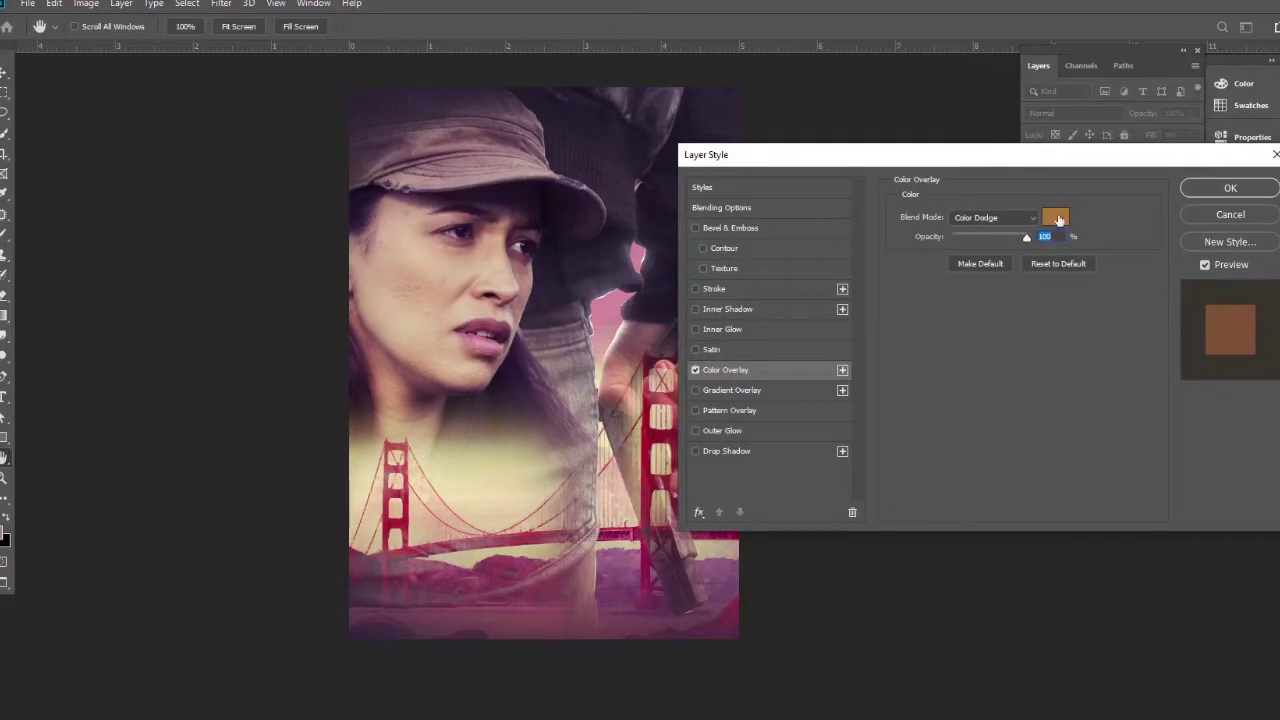
# Set the overlay color to a beige sampled from the hazy sky between the bridge towers.
pyautogui.click(1057, 218)
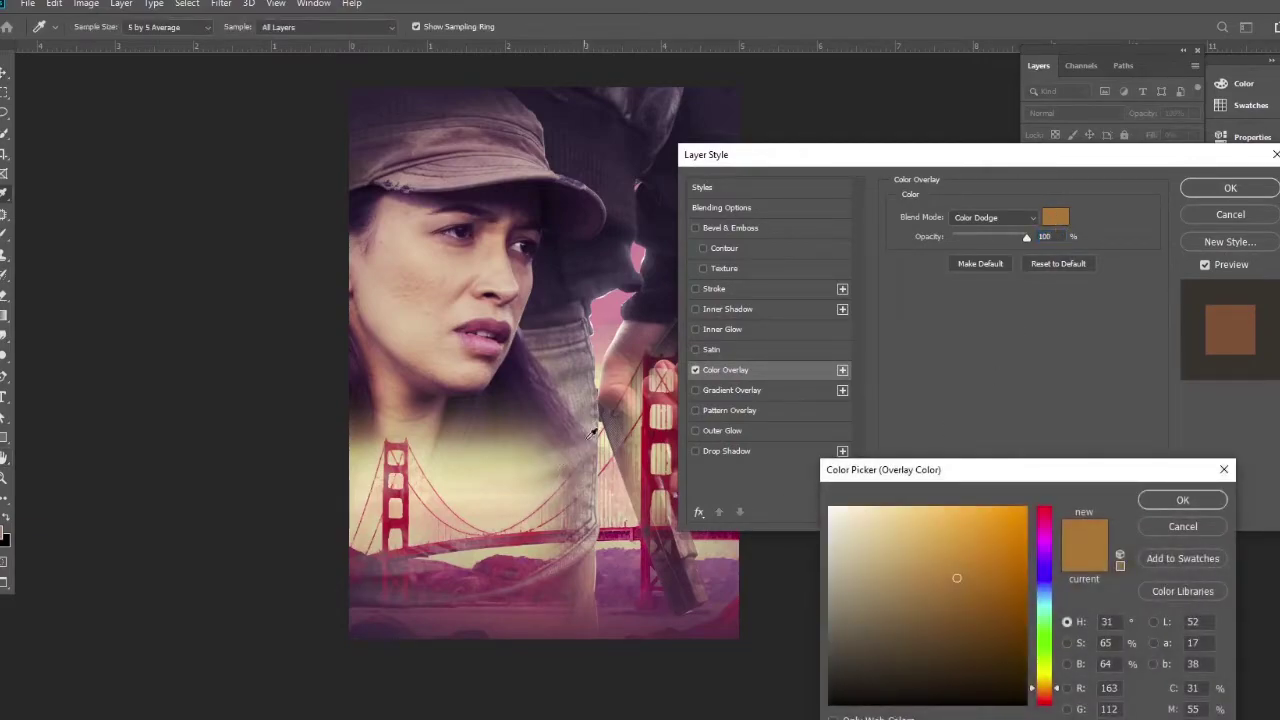
pyautogui.click(605, 322)
pyautogui.click(608, 332)
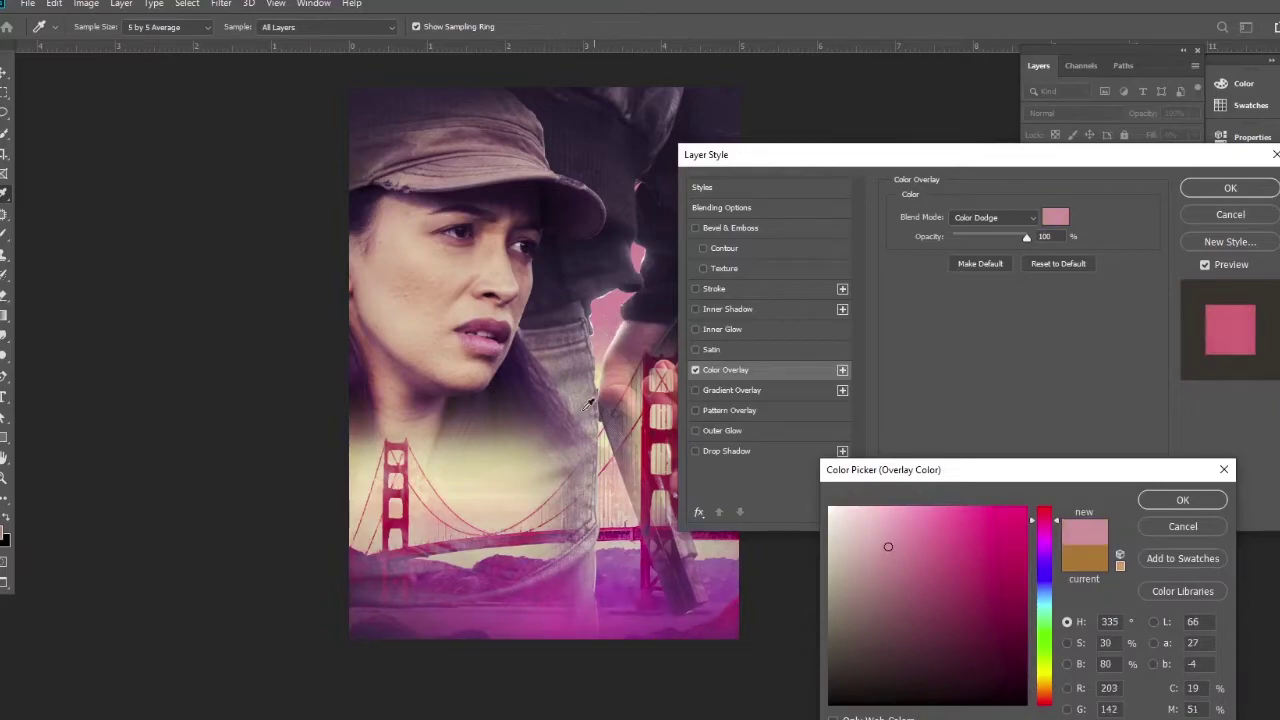
pyautogui.click(545, 466)
pyautogui.click(548, 480)
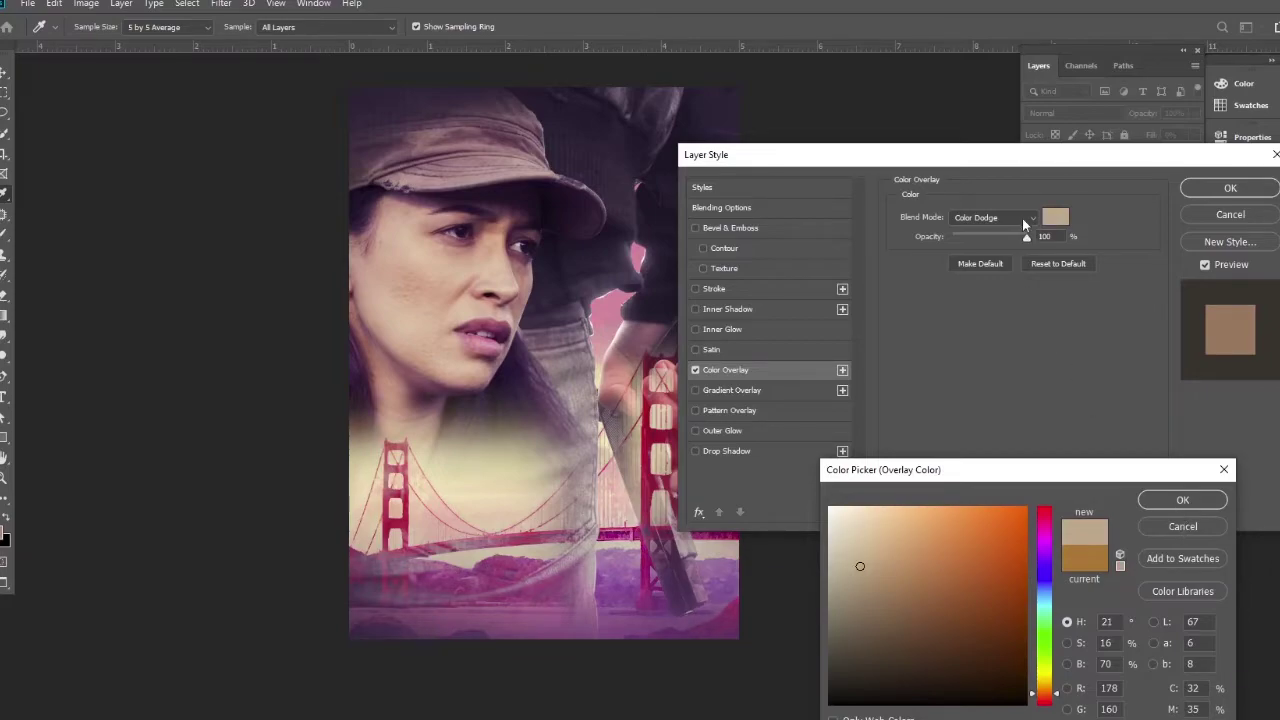
pyautogui.press('Return')
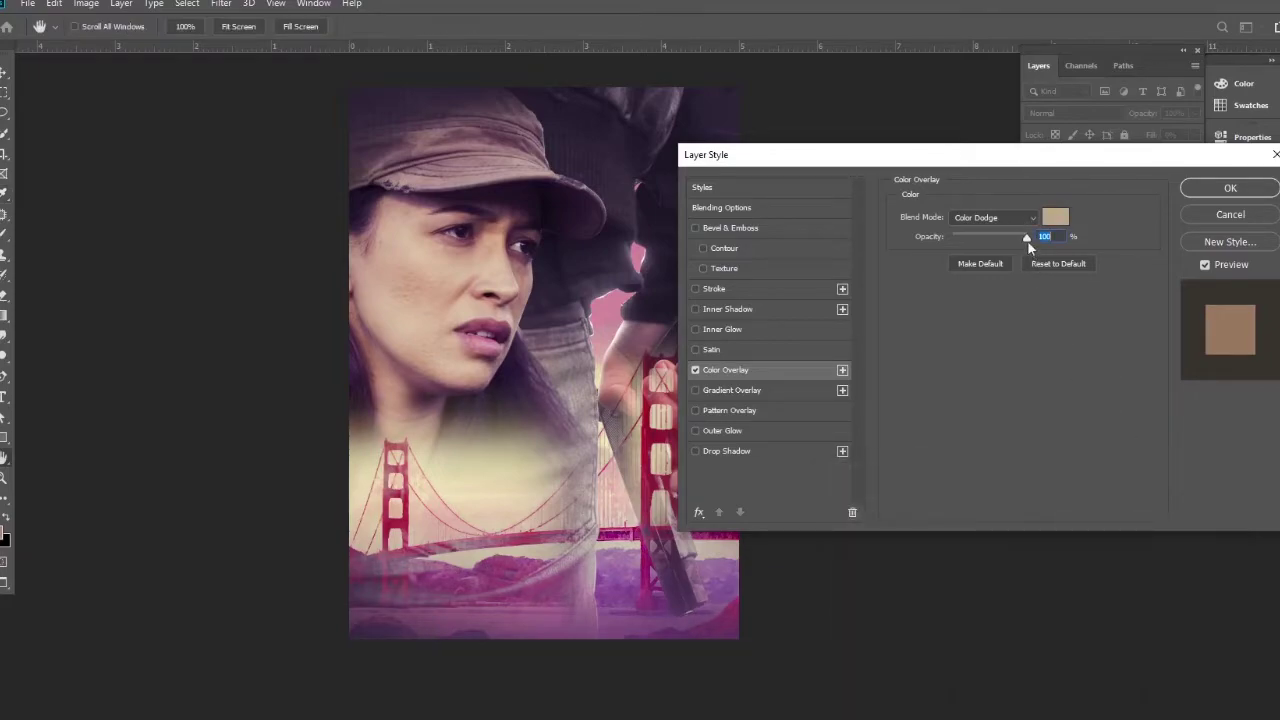
# Apply the Color Overlay with Normal blend mode and compare the haze by toggling the layer's visibility.
pyautogui.click(993, 217)
pyautogui.click(995, 219)
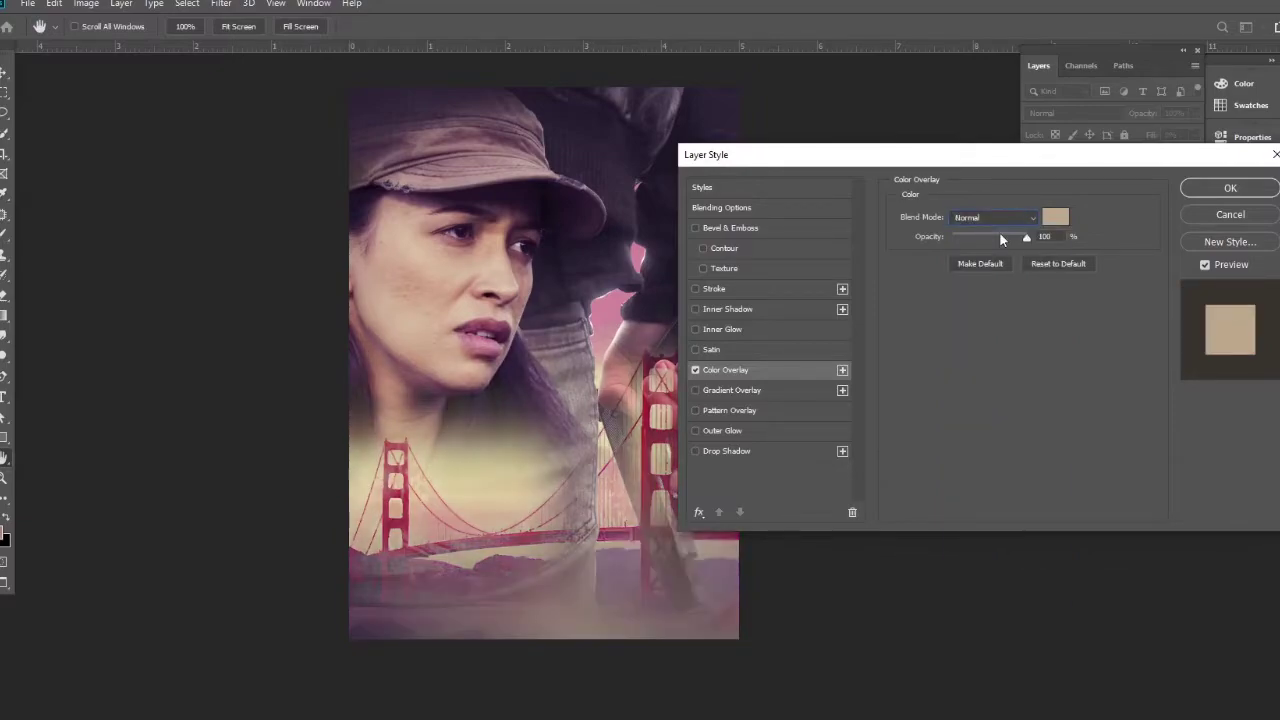
pyautogui.click(1228, 189)
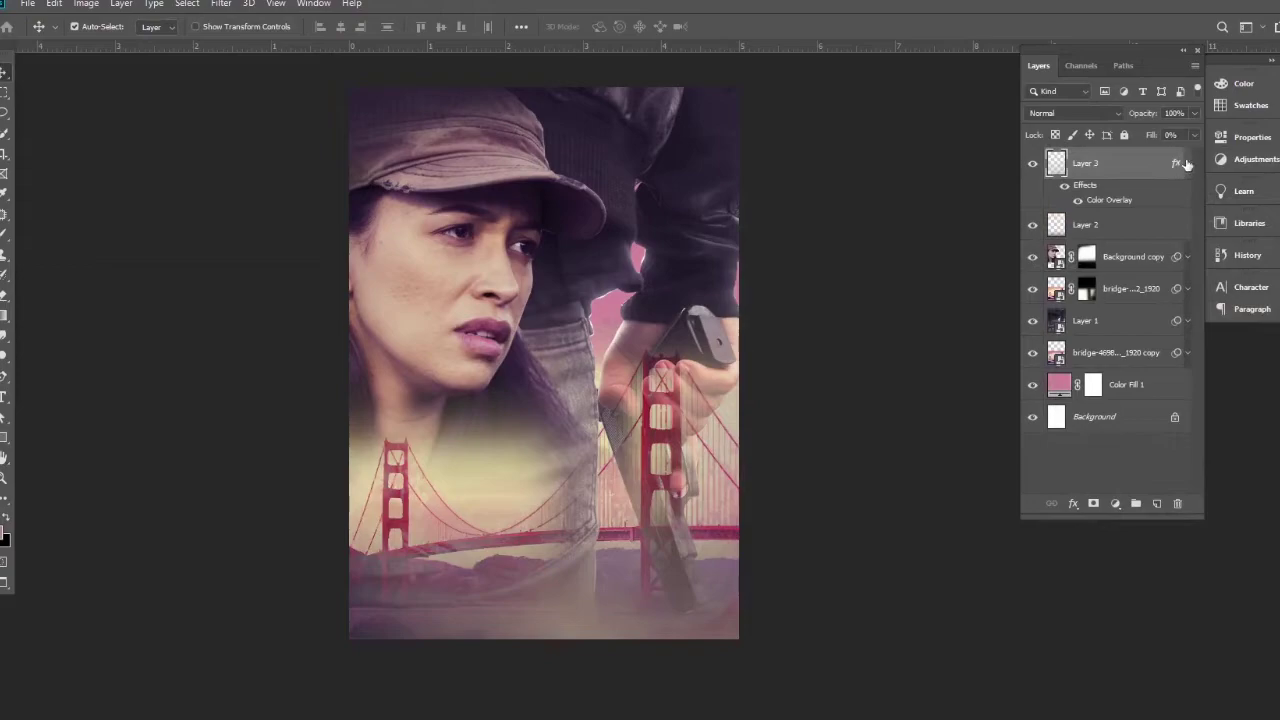
pyautogui.click(1187, 164)
pyautogui.click(1033, 164)
pyautogui.click(1033, 164)
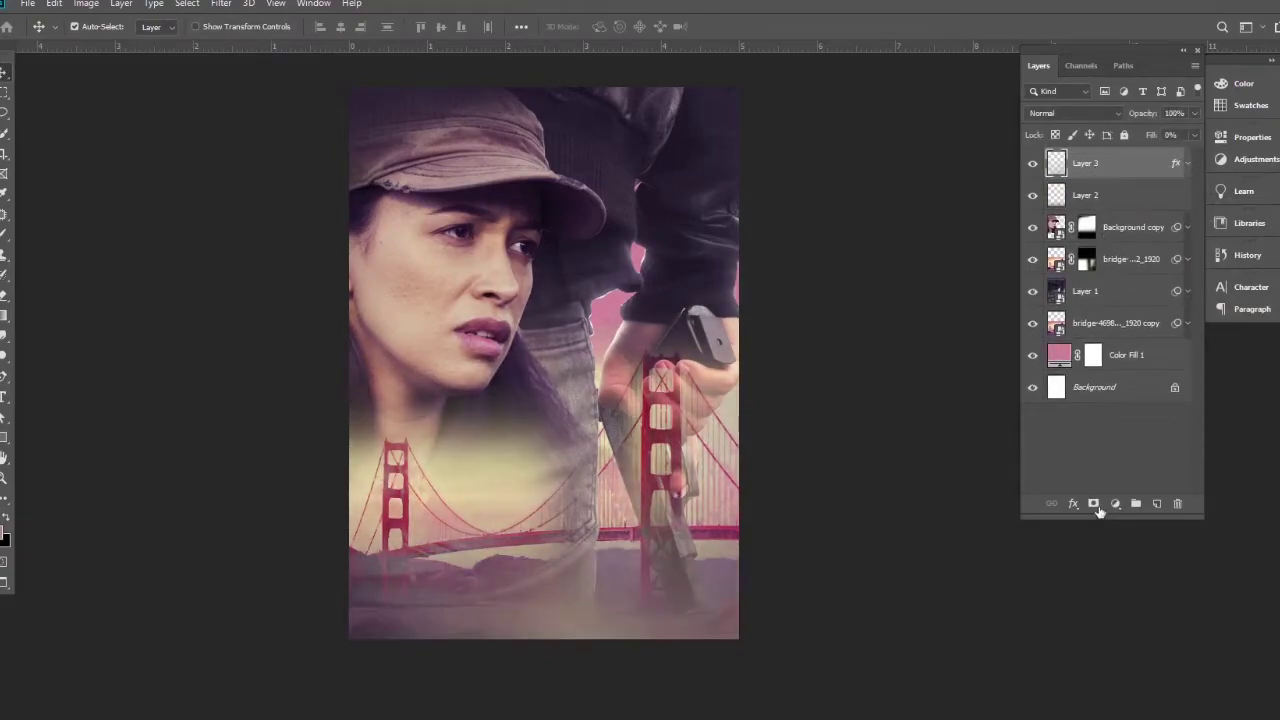
# Add a mask to the haze layer and fade out the haze at the poster's bottom with vertical gradients.
pyautogui.click(1094, 505)
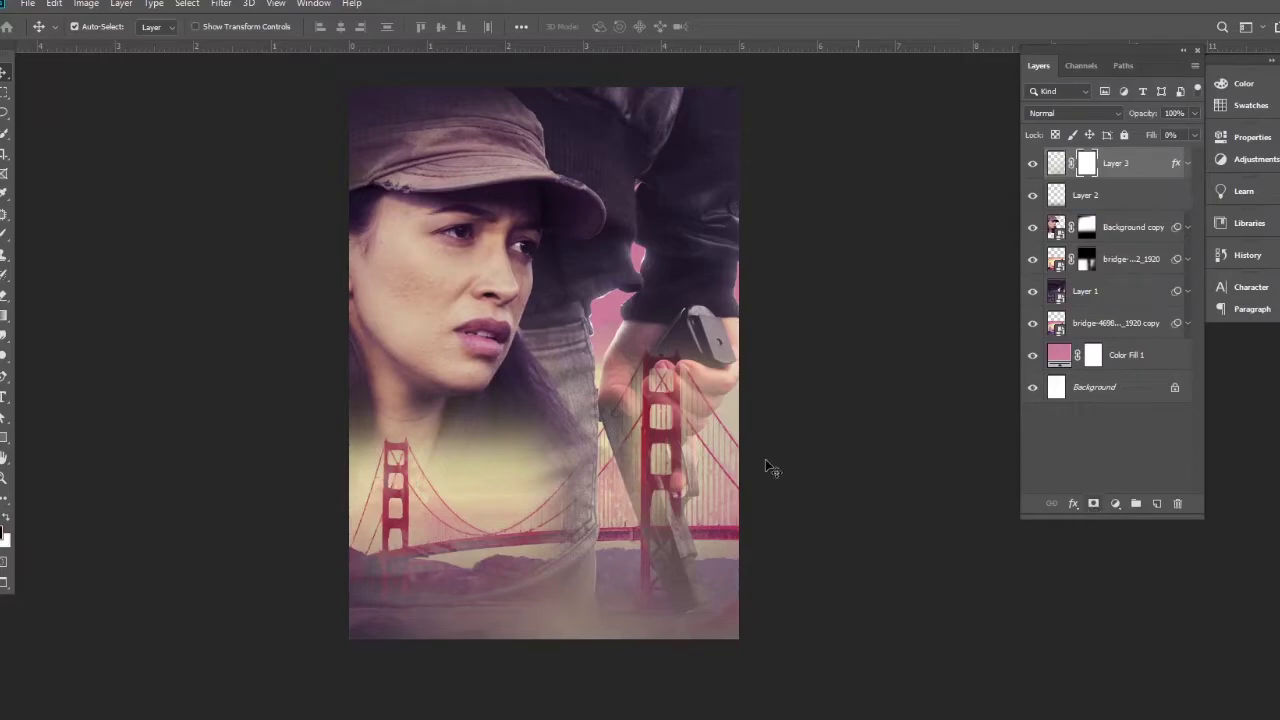
pyautogui.click(7, 320)
pyautogui.moveTo(575, 618); pyautogui.dragTo(550, 625)
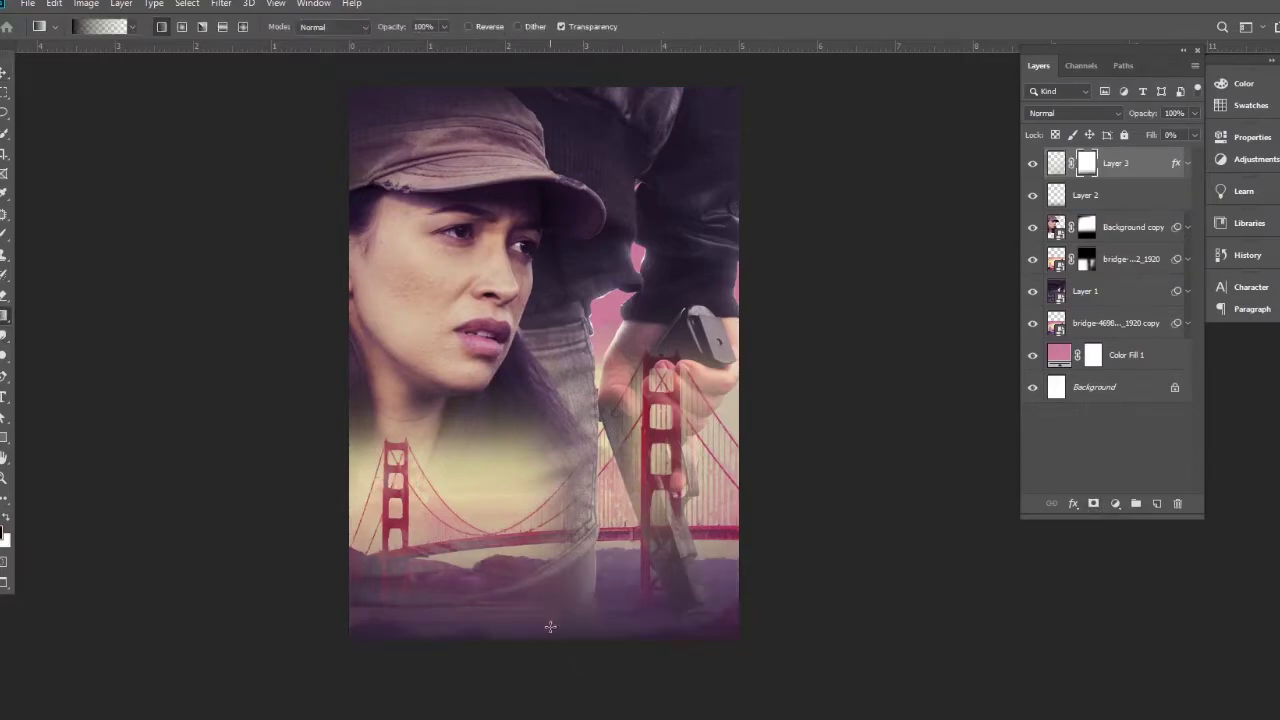
pyautogui.moveTo(544, 472); pyautogui.dragTo(551, 608)
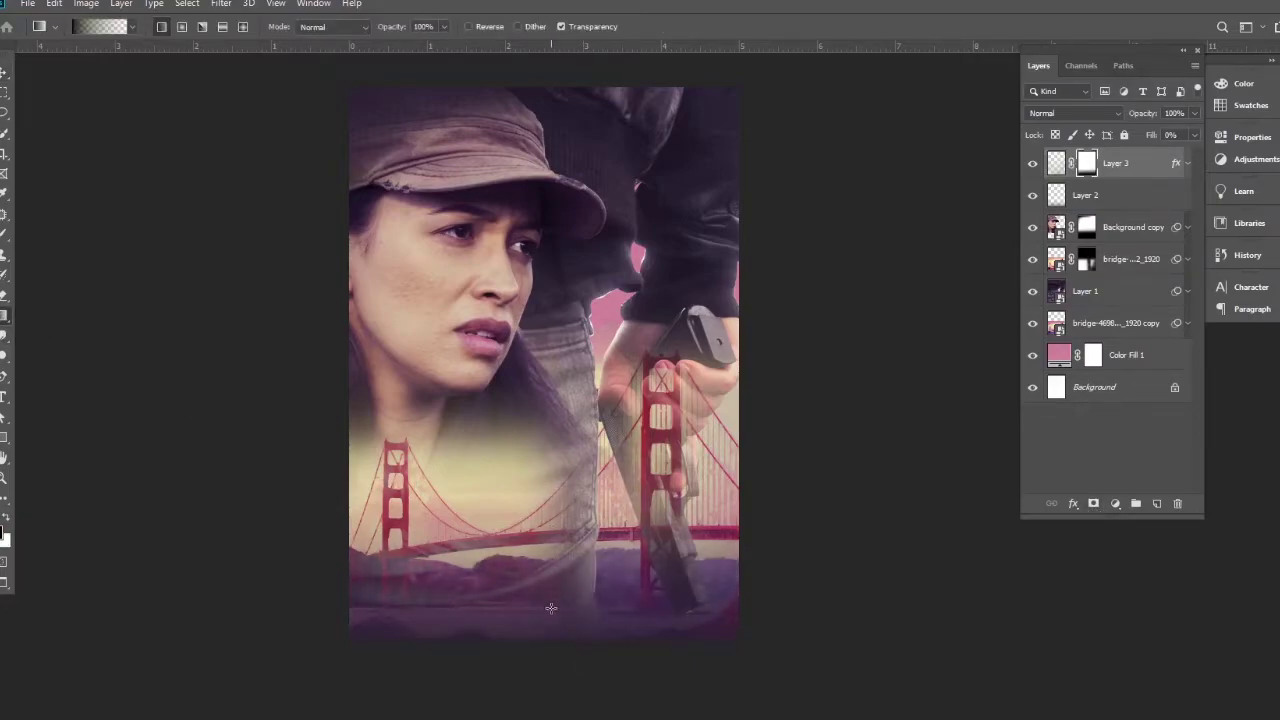
# Compare the poster with the haze and dark purple gradient layers hidden and shown, and examine the blended portrait up close.
pyautogui.click(4, 76)
pyautogui.click(1033, 166)
pyautogui.click(1033, 166)
pyautogui.click(1033, 166)
pyautogui.click(1033, 166)
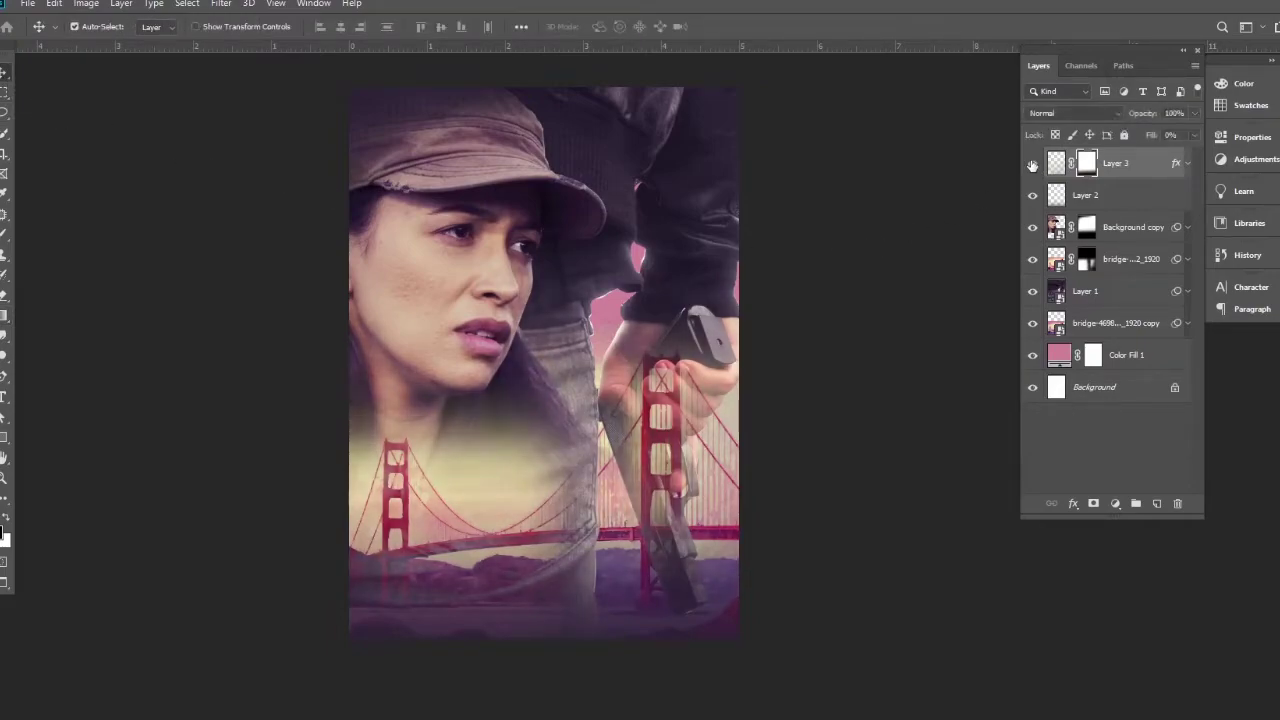
pyautogui.click(1034, 197)
pyautogui.click(1034, 197)
pyautogui.moveTo(505, 316); pyautogui.dragTo(483, 346)
pyautogui.hotkey('ctrl', '+')
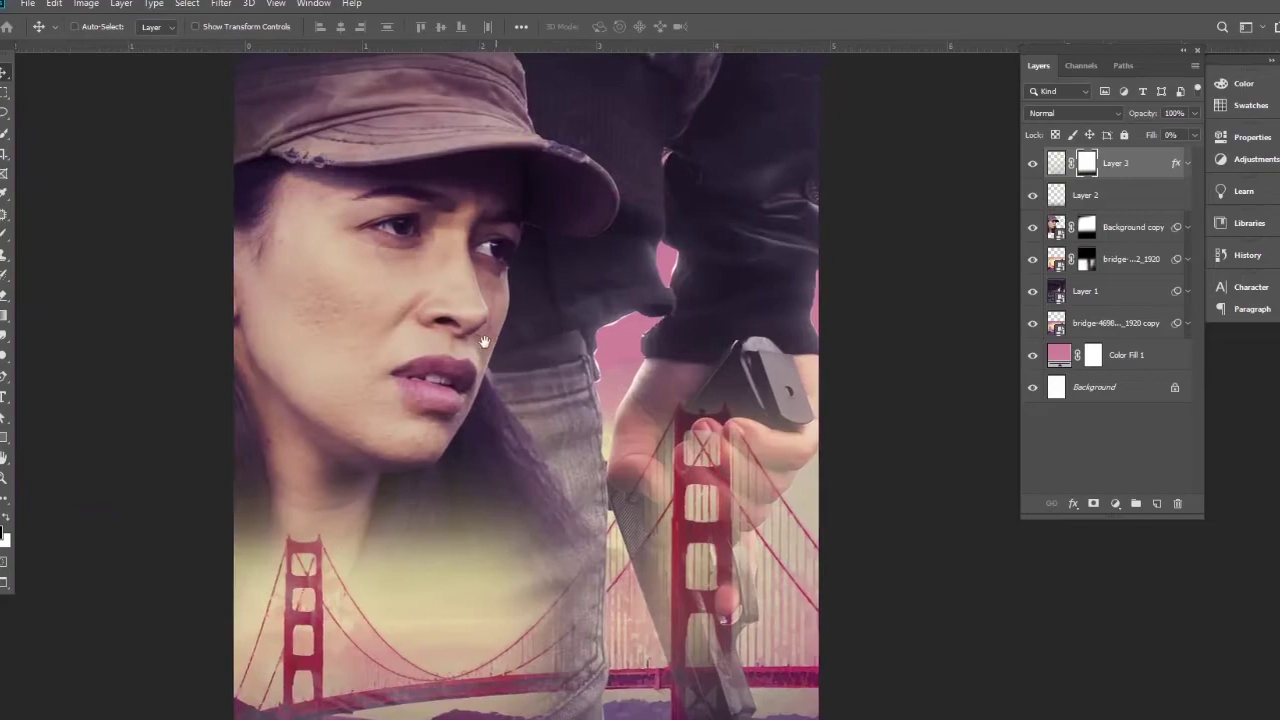
pyautogui.hotkey('ctrl', '-')
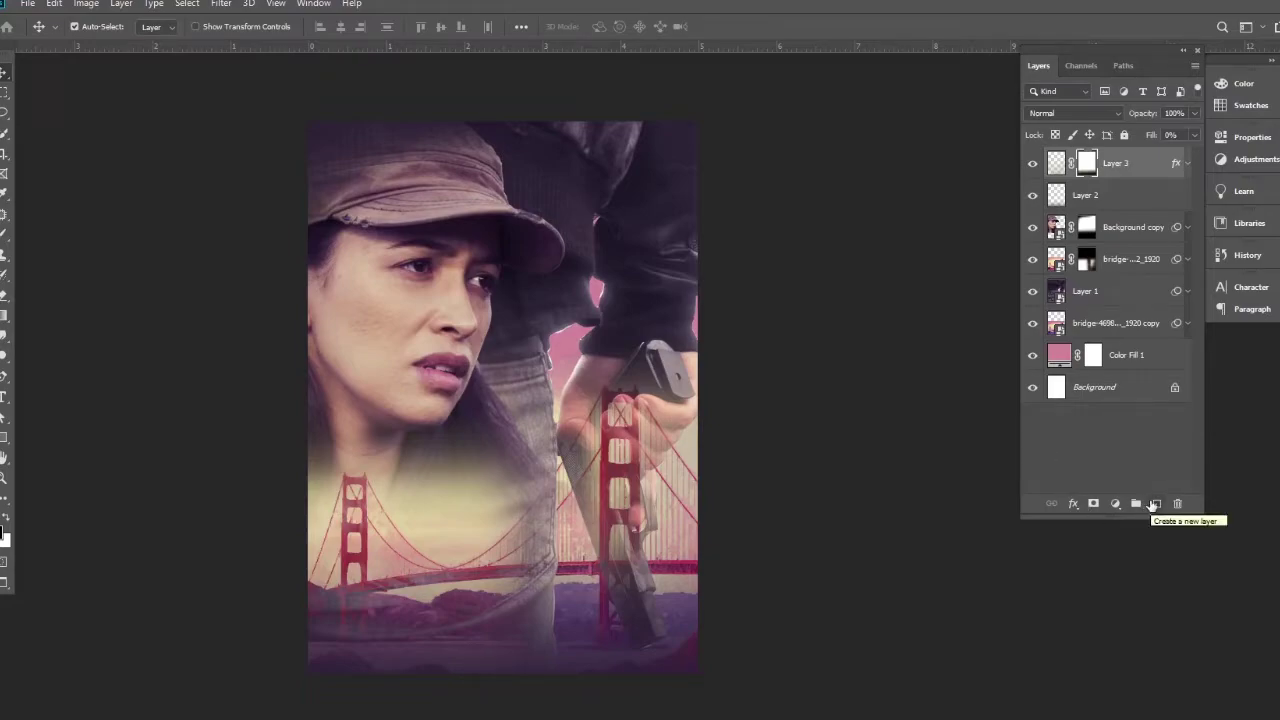
pyautogui.moveTo(585, 352); pyautogui.dragTo(636, 357)
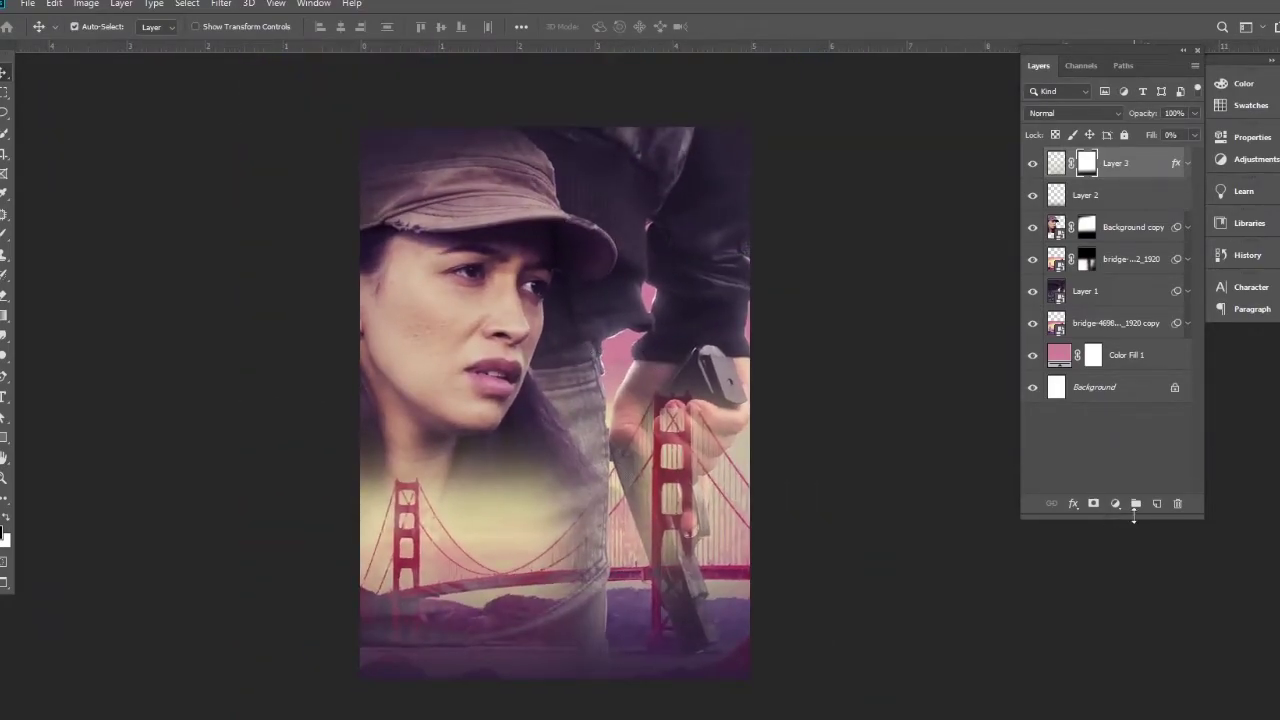
# Try a Color Lookup adjustment with the 3Strip.look LUT over the poster and delete that adjustment layer.
pyautogui.click(1116, 505)
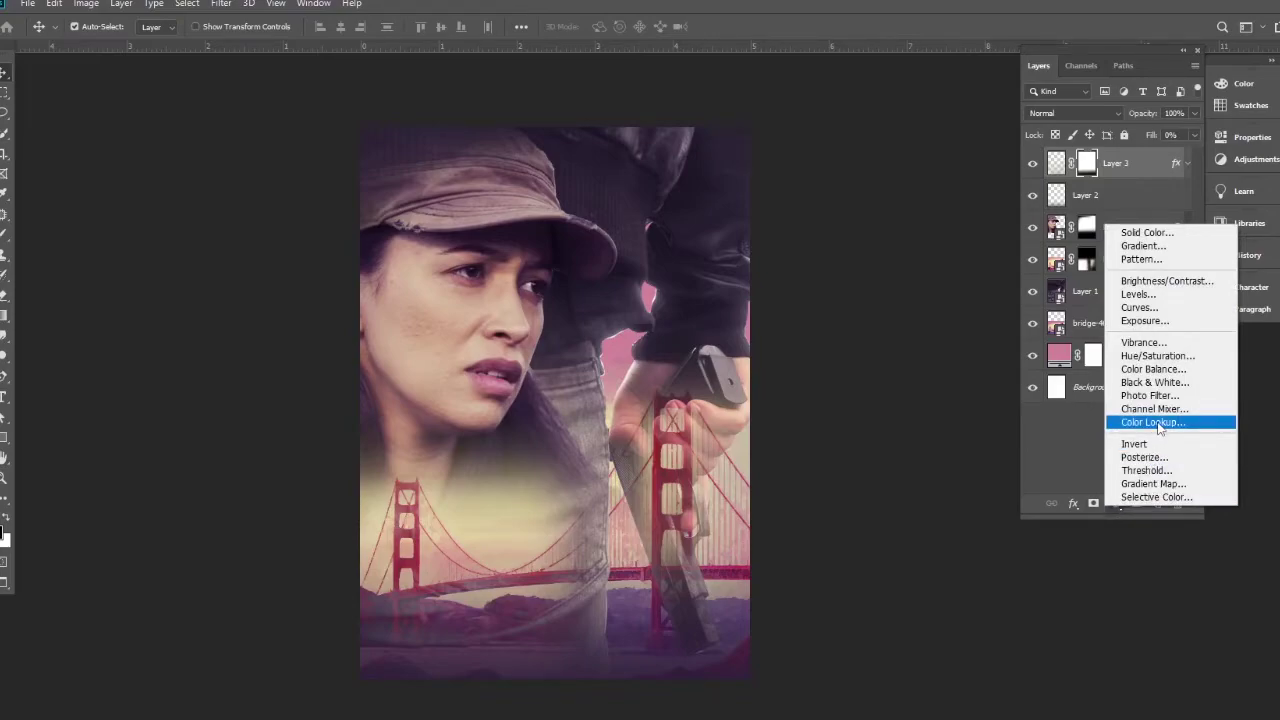
pyautogui.click(1159, 424)
pyautogui.click(1133, 184)
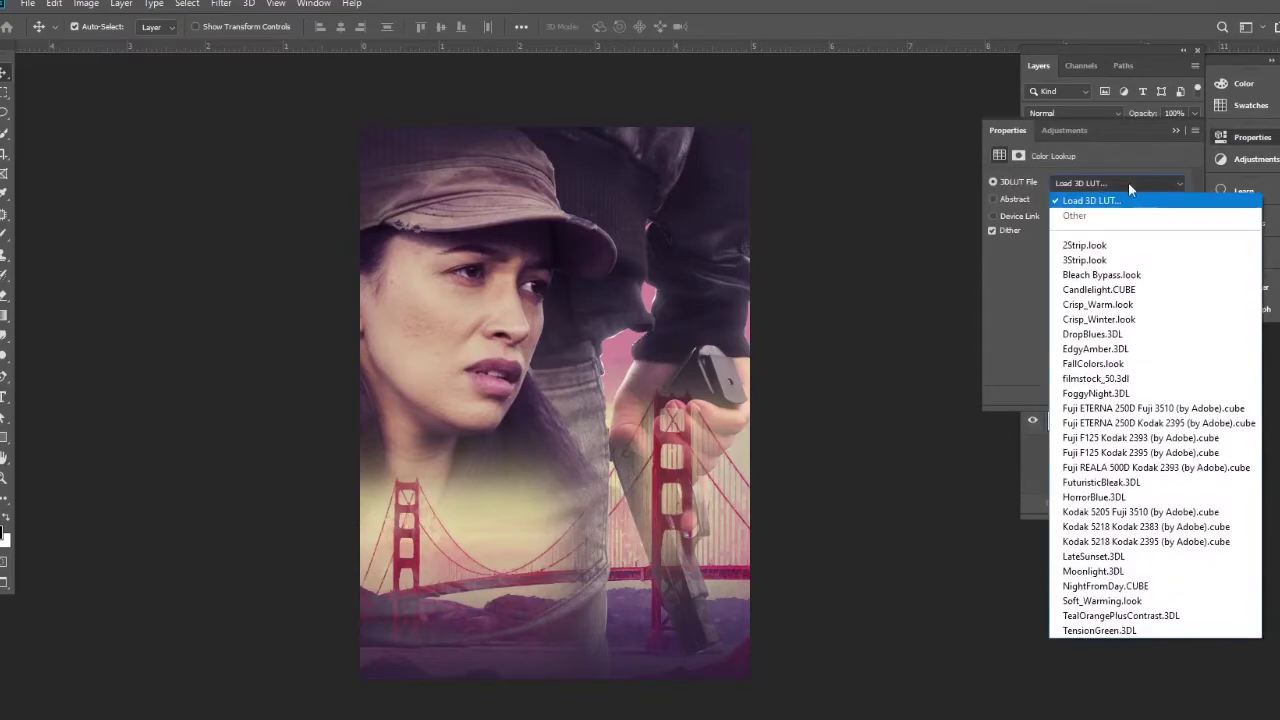
pyautogui.click(1088, 260)
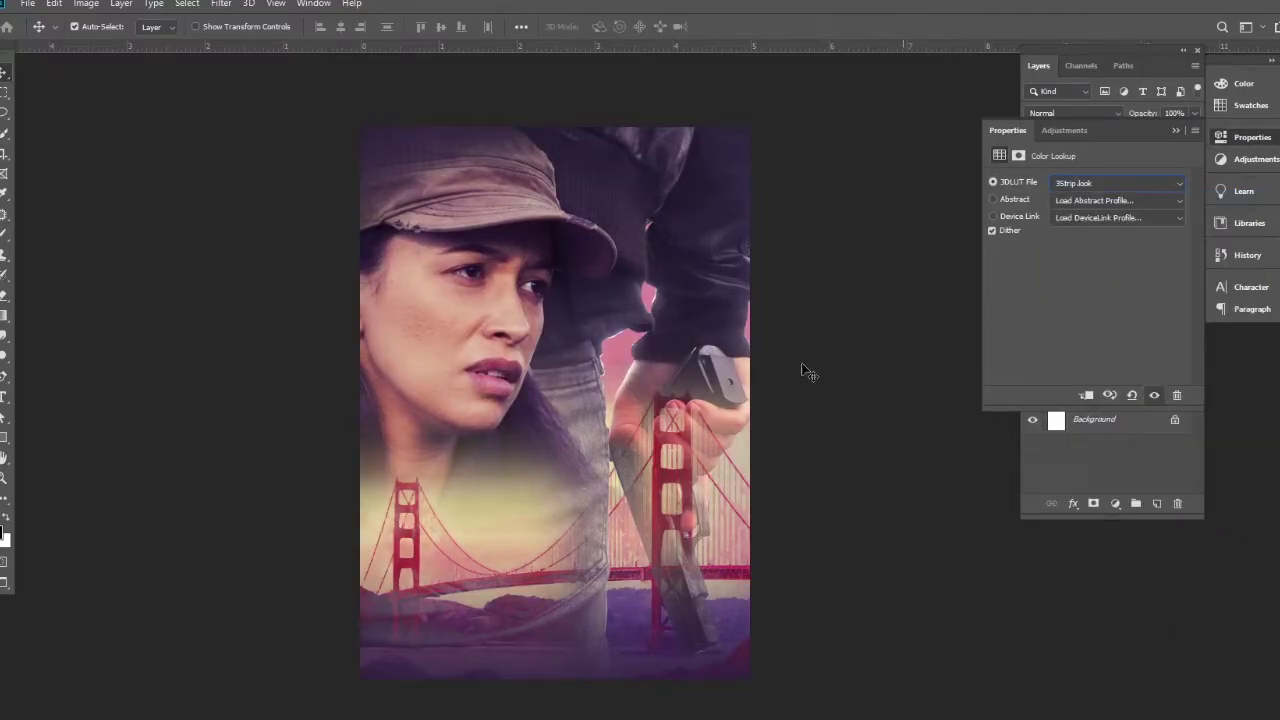
pyautogui.keyDown('ctrl'); pyautogui.click(599, 345); pyautogui.keyUp('ctrl')
pyautogui.keyDown('ctrl'); pyautogui.keyDown('alt'); pyautogui.click(600, 337); pyautogui.keyUp('alt'); pyautogui.keyUp('ctrl')
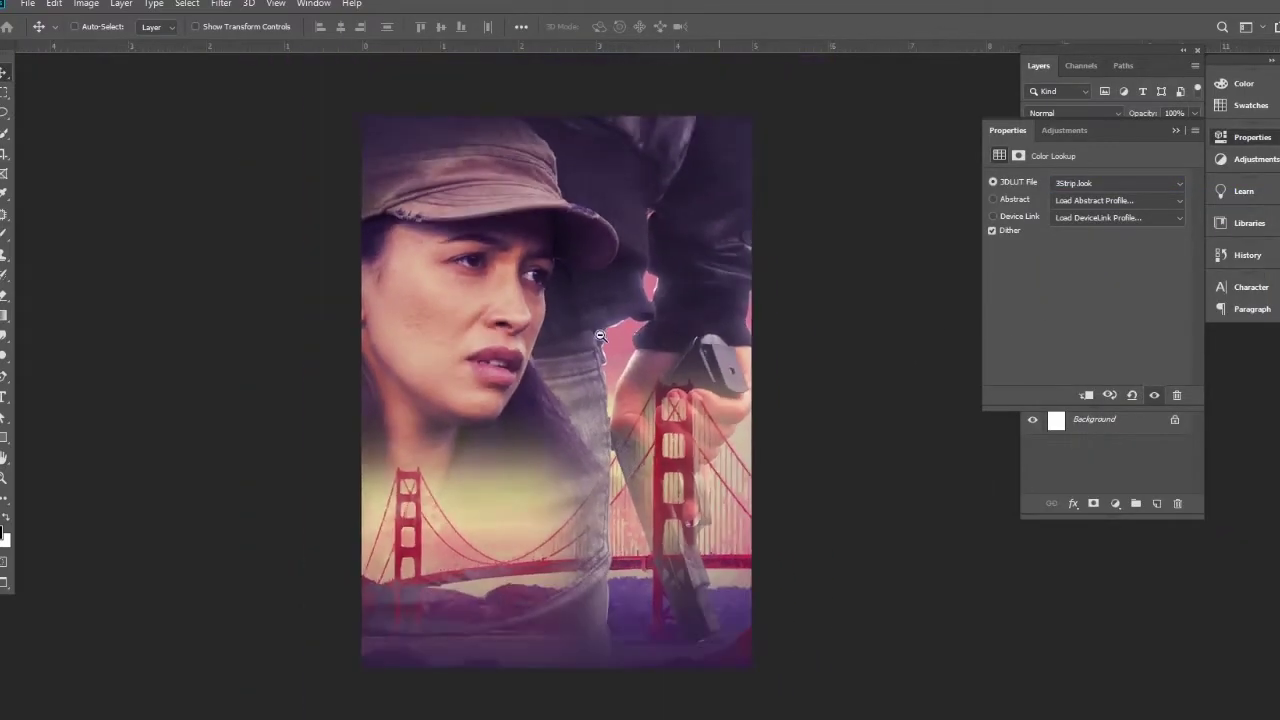
pyautogui.click(1172, 396)
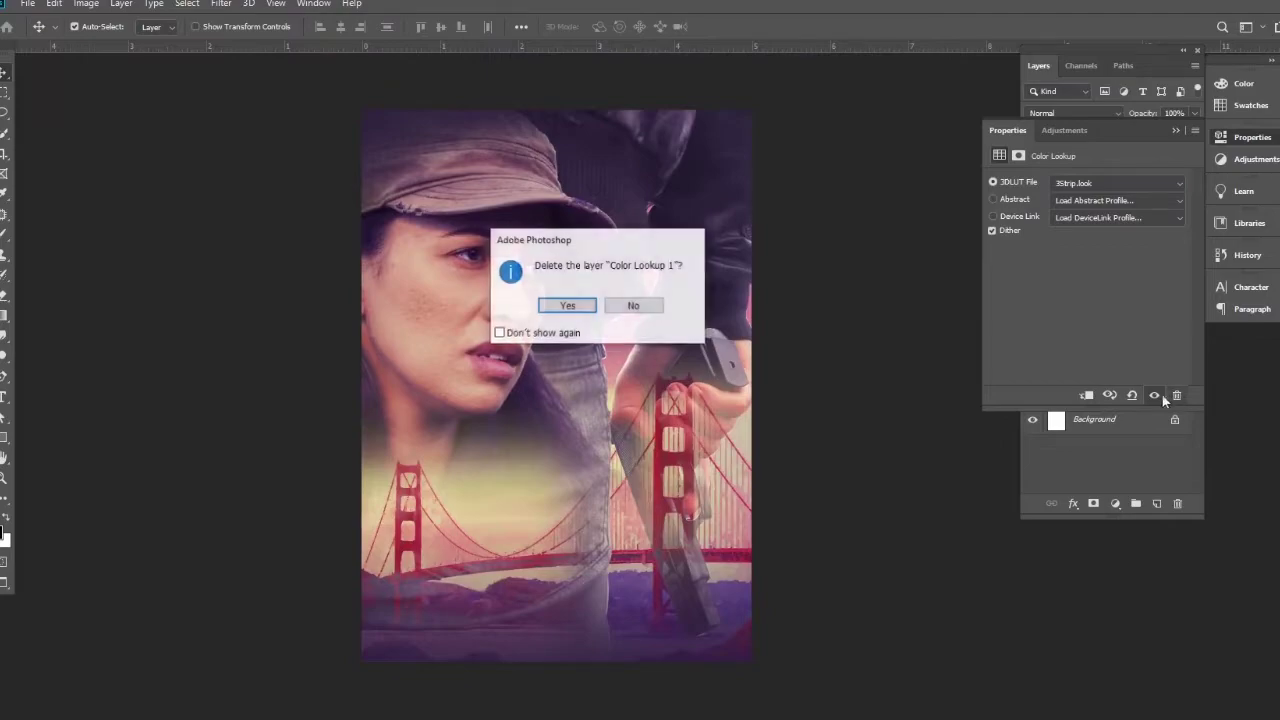
pyautogui.click(572, 305)
pyautogui.click(1175, 131)
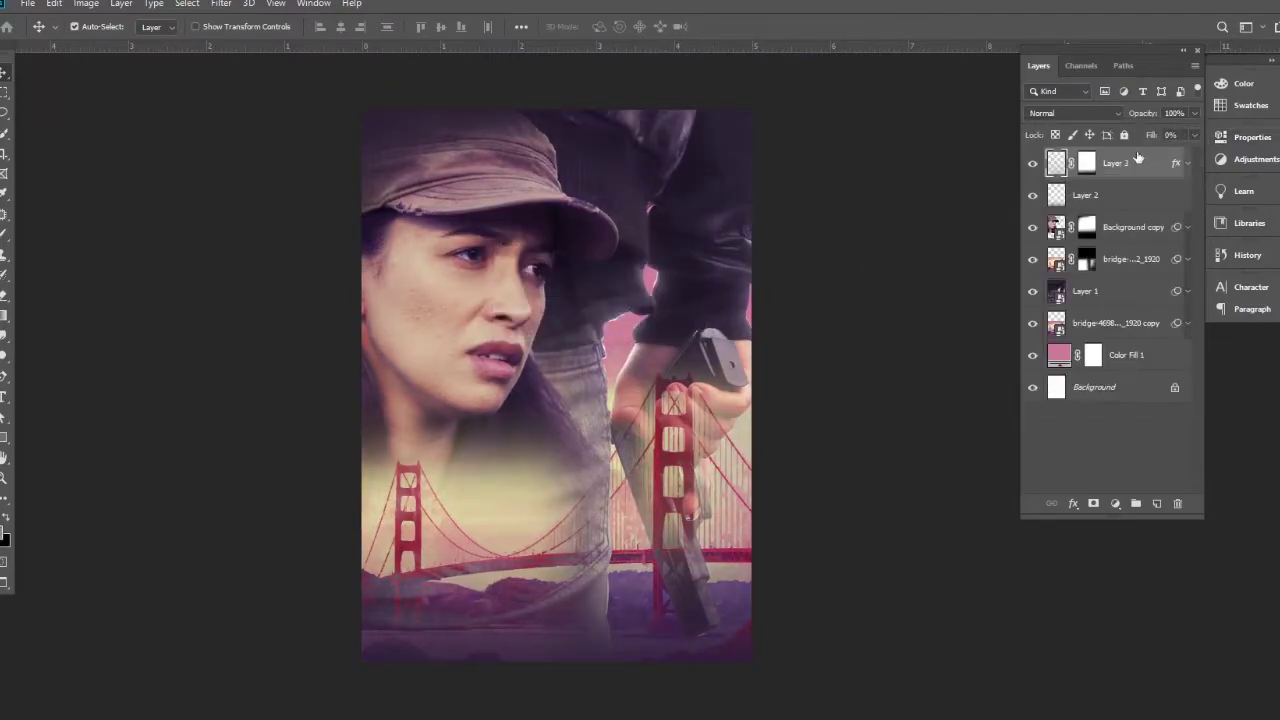
# Add a new layer above the haze layer and set up a Soft Round brush at 900 px.
pyautogui.click(1156, 504)
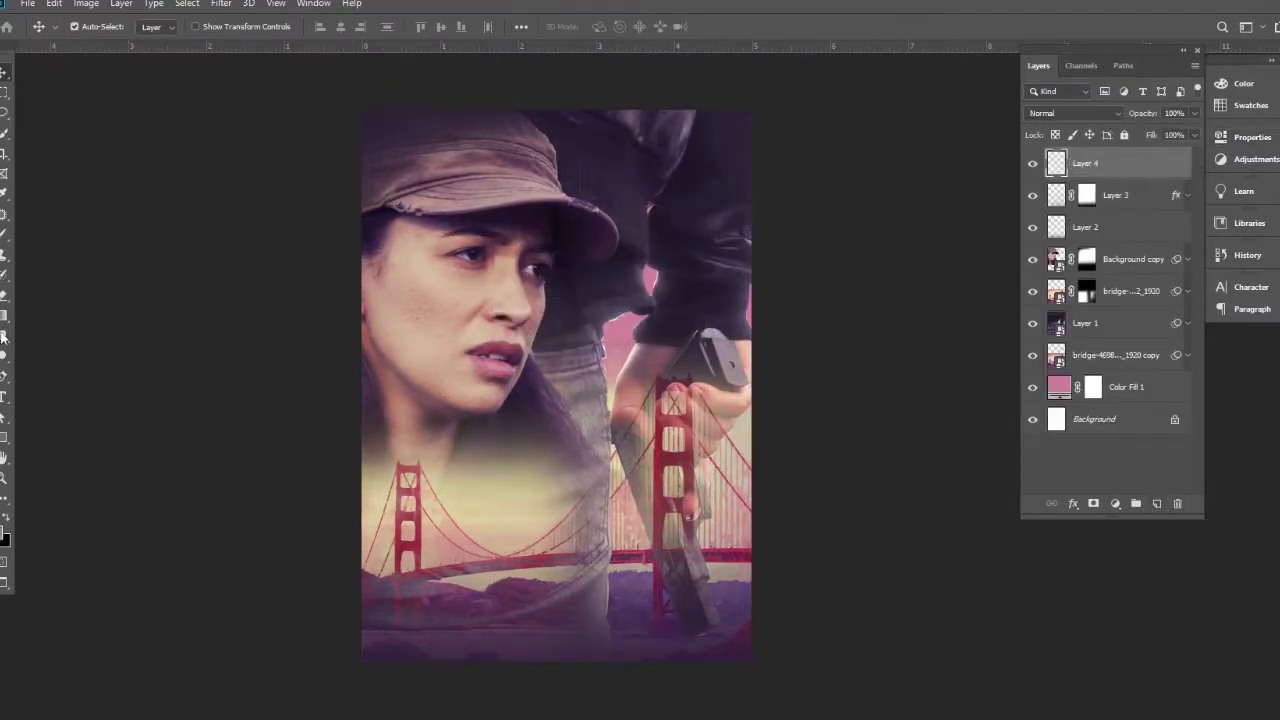
pyautogui.click(3, 232)
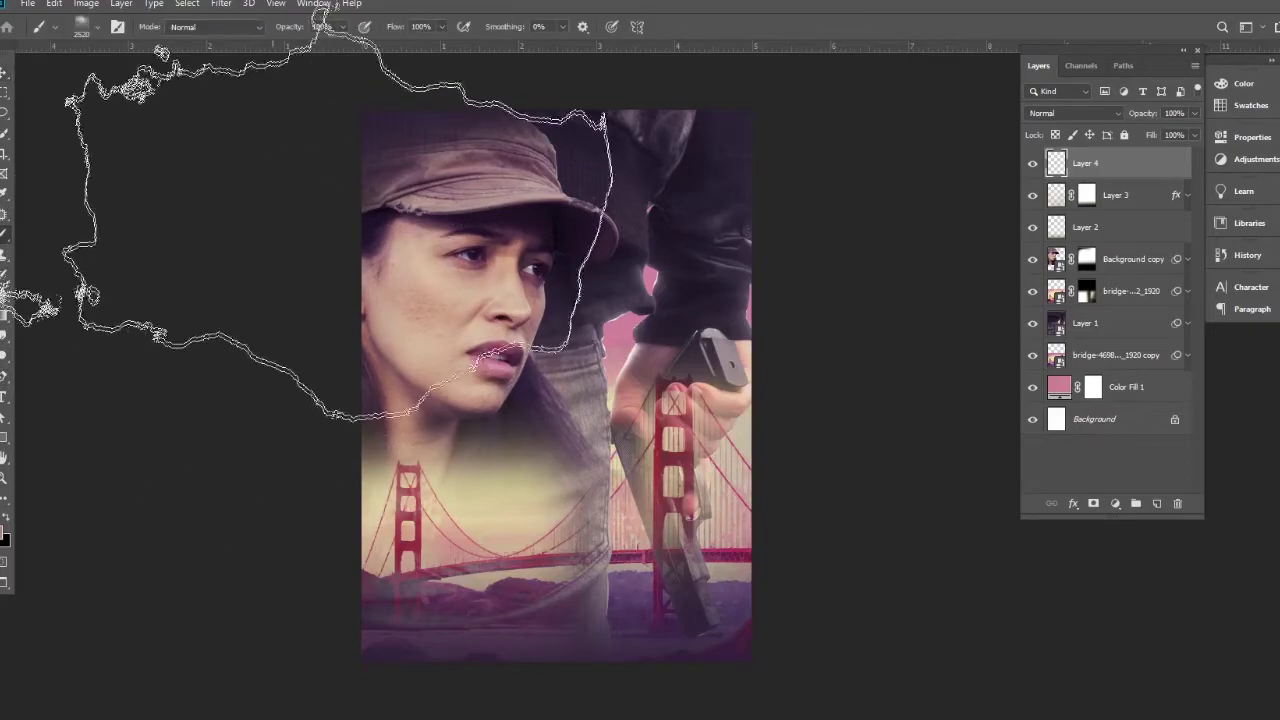
pyautogui.rightClick(555, 428)
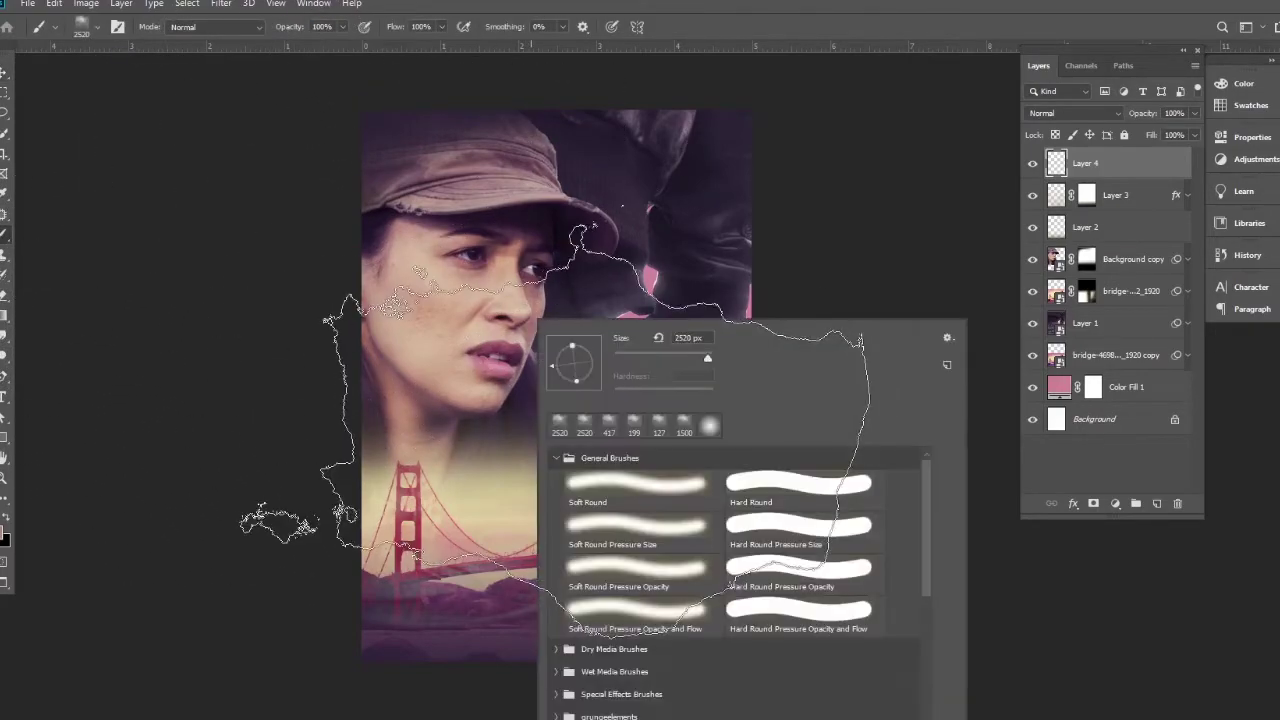
pyautogui.click(709, 426)
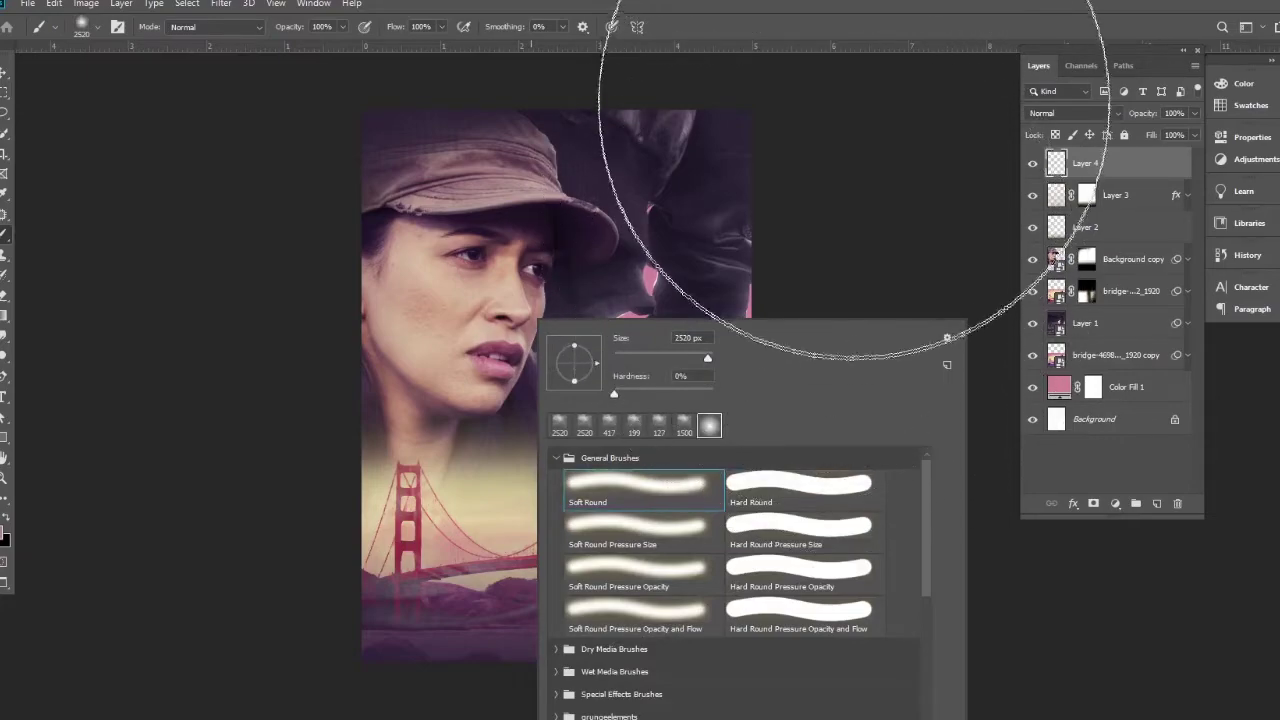
pyautogui.press('Return')
pyautogui.press('[')
pyautogui.press('[')
pyautogui.press('[')
pyautogui.press('[')
pyautogui.press('[')
pyautogui.press('[')
pyautogui.press('[')
pyautogui.press('[')
pyautogui.press('[')
pyautogui.press('[')
pyautogui.press('[')
pyautogui.press('[')
pyautogui.press('[')
pyautogui.press('[')
pyautogui.press('[')
pyautogui.press('[')
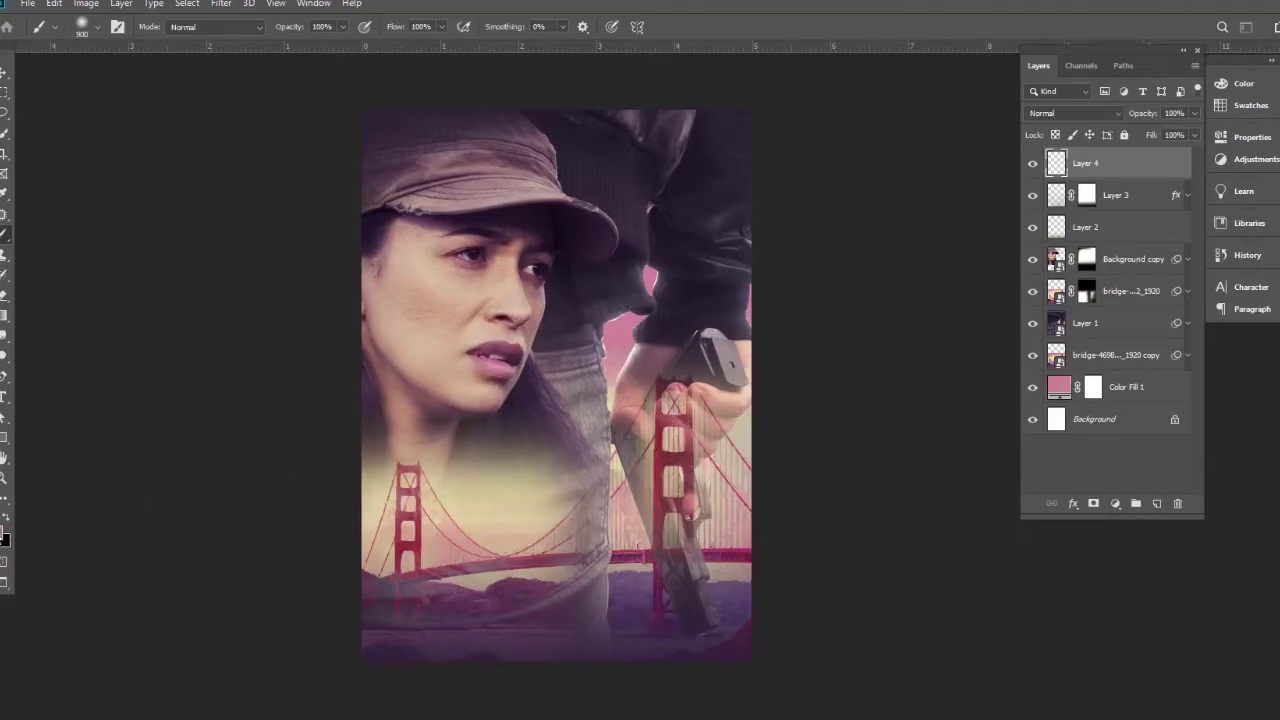
# Set the foreground color to white and paint one soft glow spot between the woman's chin and the gunman's hand.
pyautogui.click(4, 538)
pyautogui.click(829, 509)
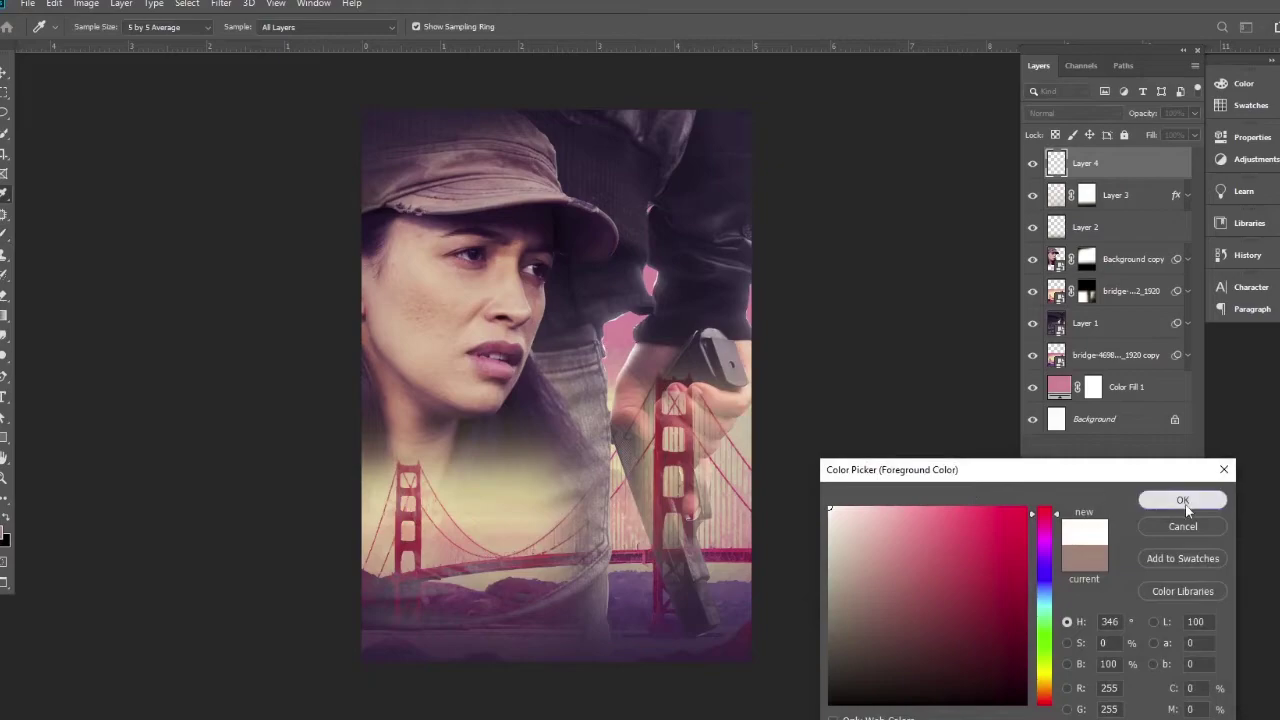
pyautogui.click(1183, 501)
pyautogui.click(565, 425)
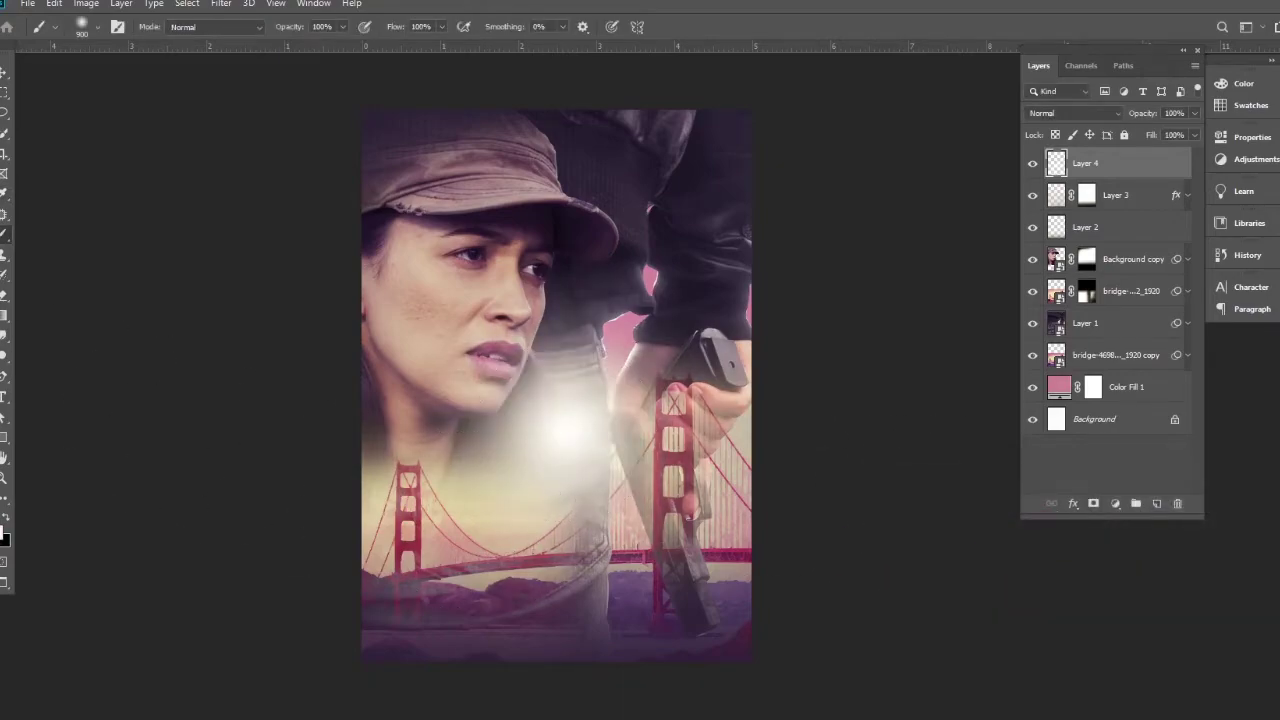
# Set the Fill of the white glow layer to 0%.
pyautogui.click(4, 72)
pyautogui.click(1172, 135)
pyautogui.write('0')
pyautogui.press('Return')
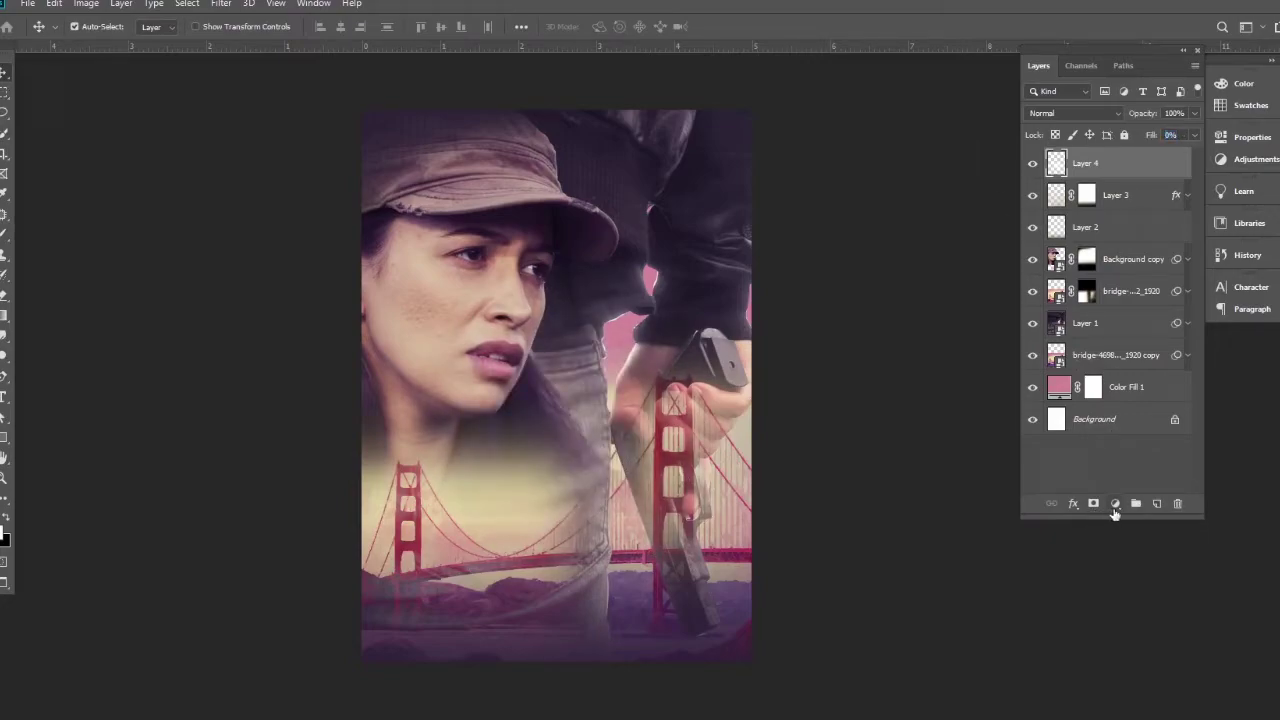
# Add an orange Color Overlay to the glow layer with the Color Dodge blend mode.
pyautogui.click(1073, 503)
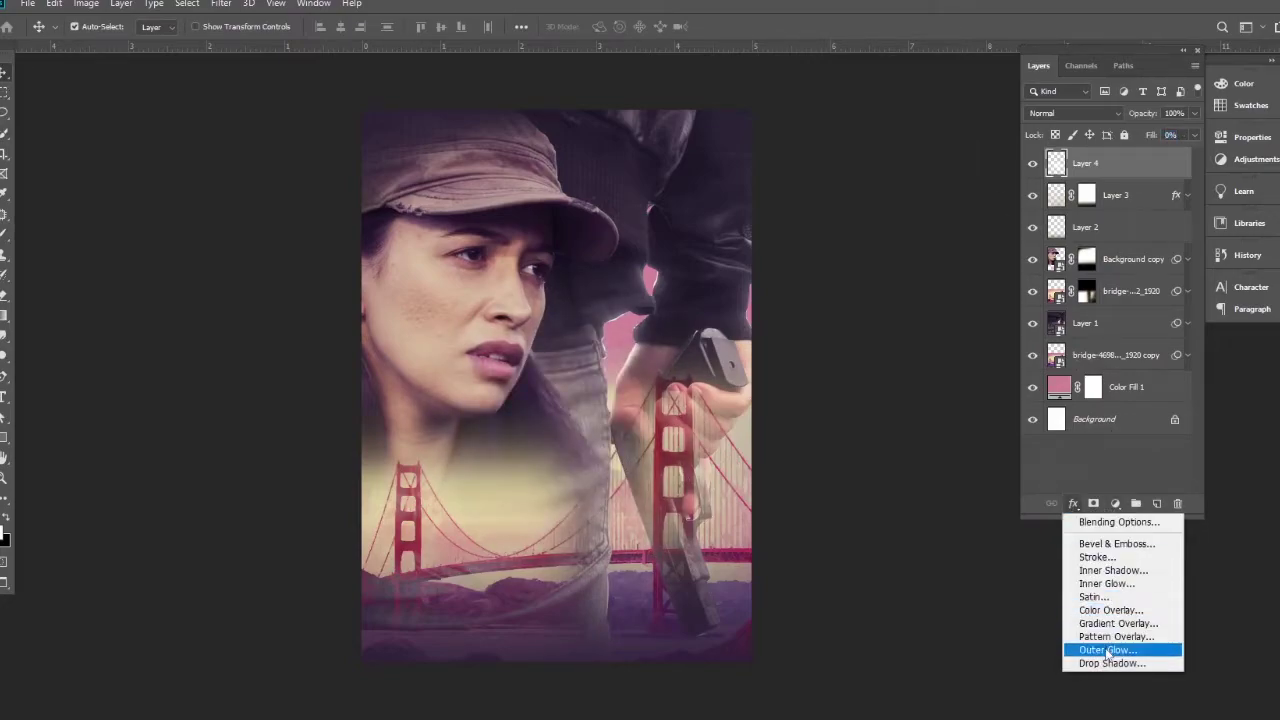
pyautogui.click(1098, 609)
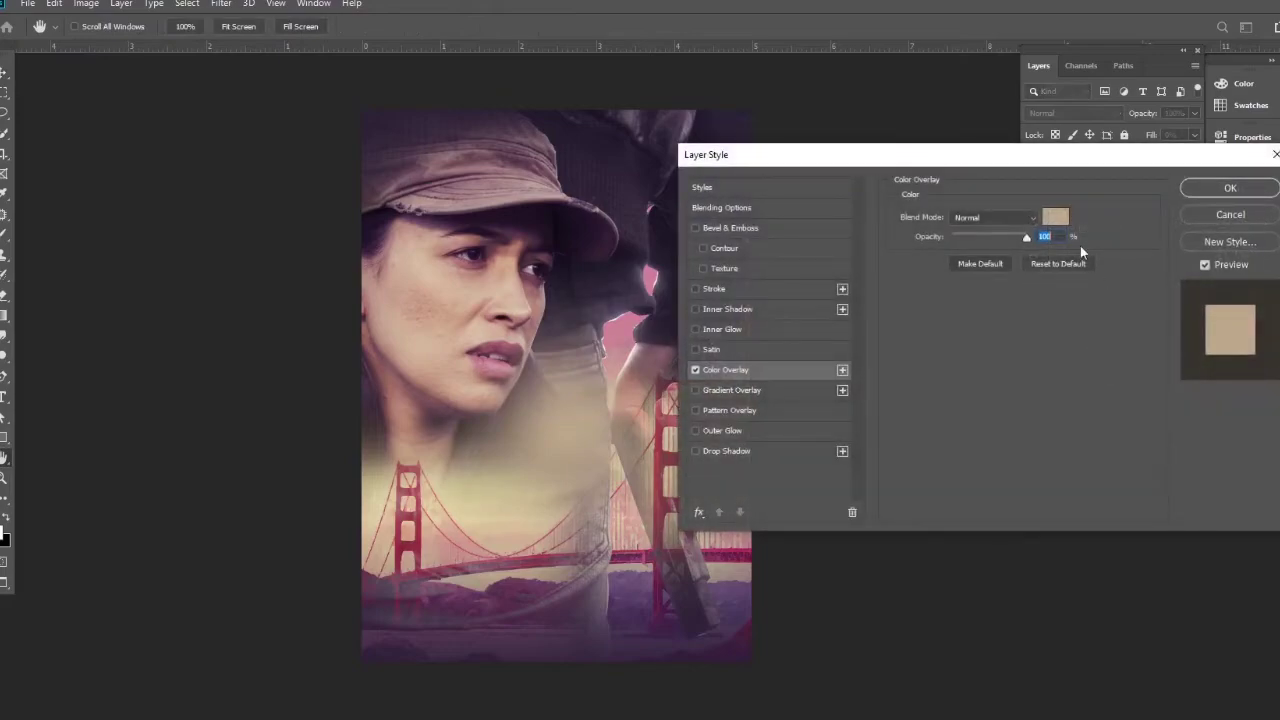
pyautogui.click(1056, 216)
pyautogui.click(977, 561)
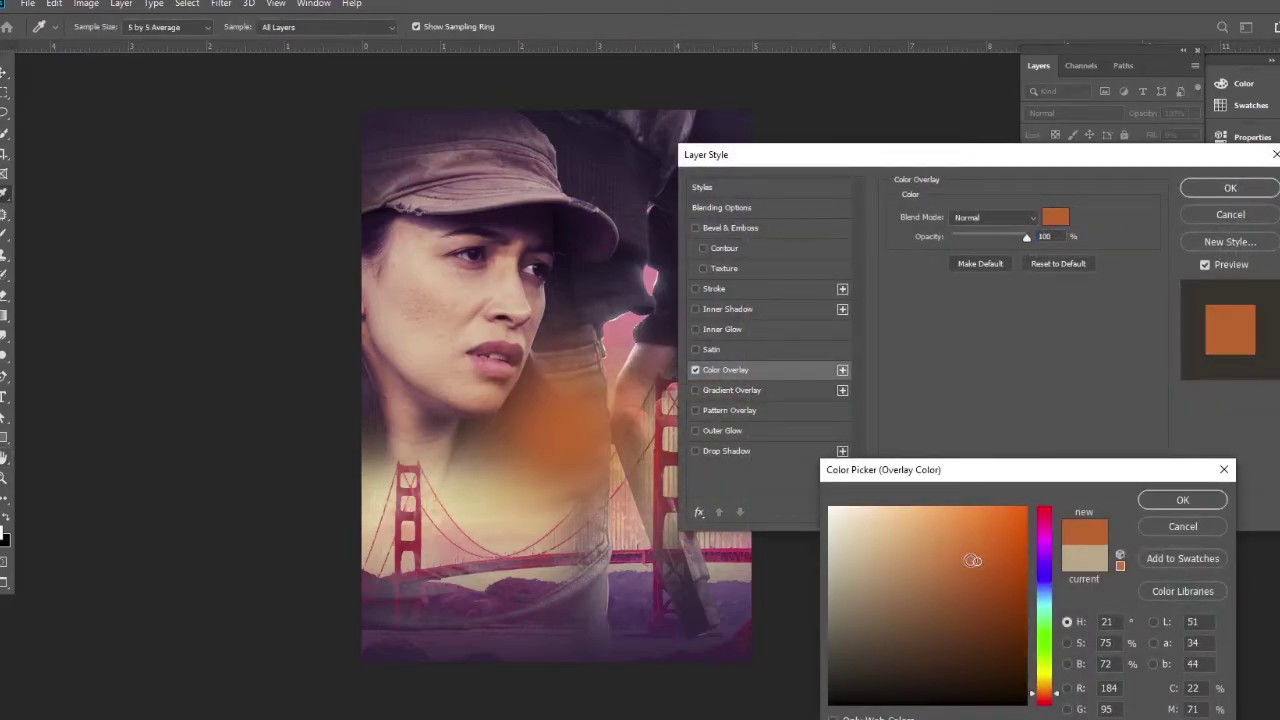
pyautogui.click(1172, 506)
pyautogui.click(1021, 216)
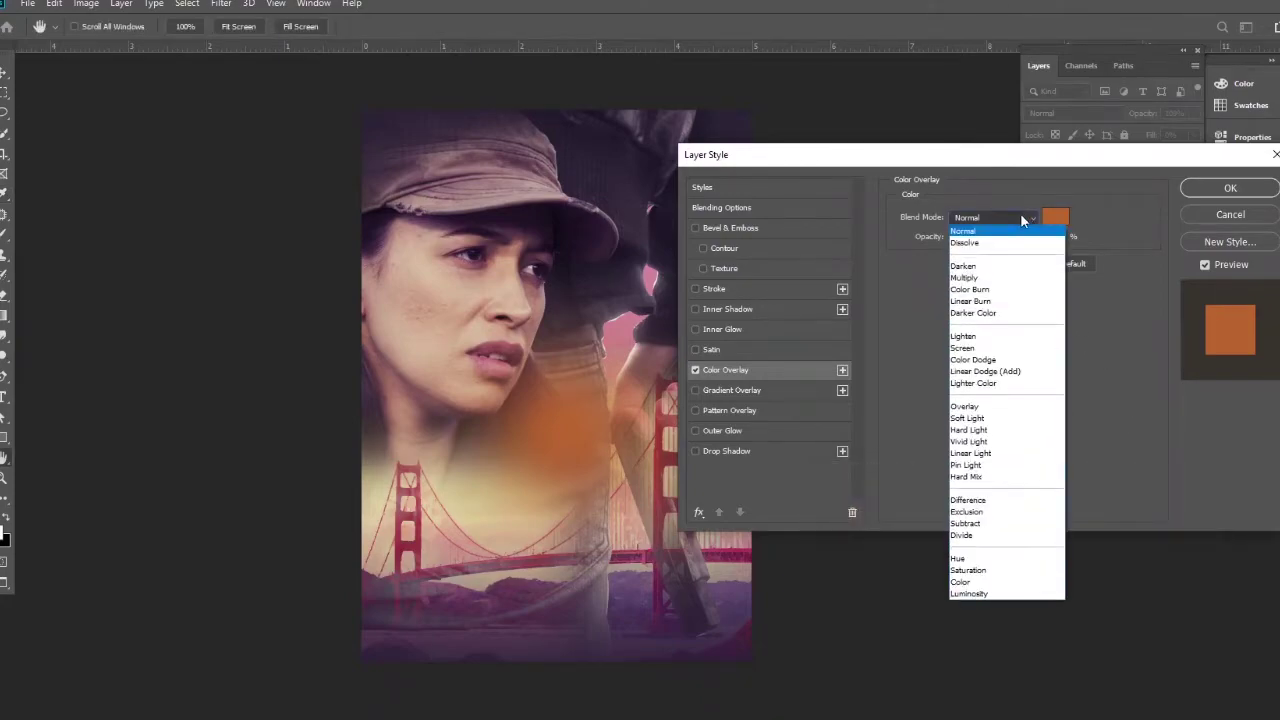
pyautogui.click(977, 361)
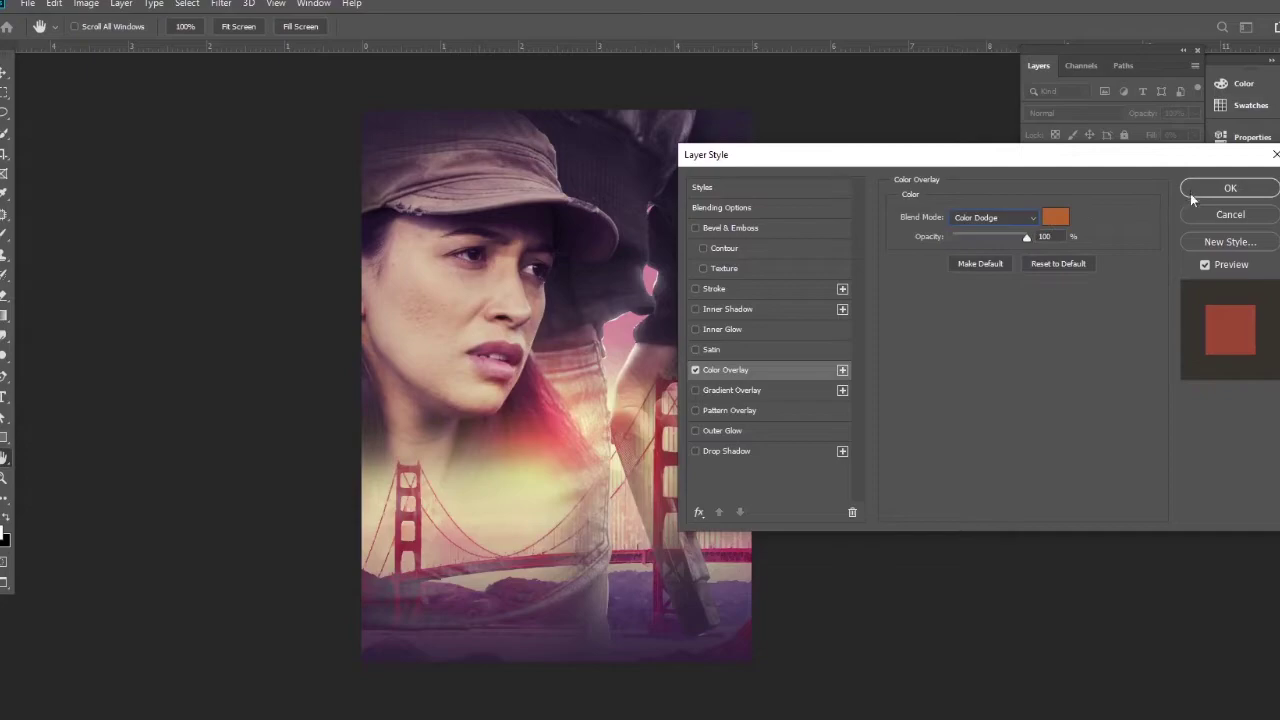
# Refine the glow's overlay color to a softer orange with hue 21, saturation 60% and brightness 75%, and apply the layer style.
pyautogui.click(1056, 218)
pyautogui.click(975, 581)
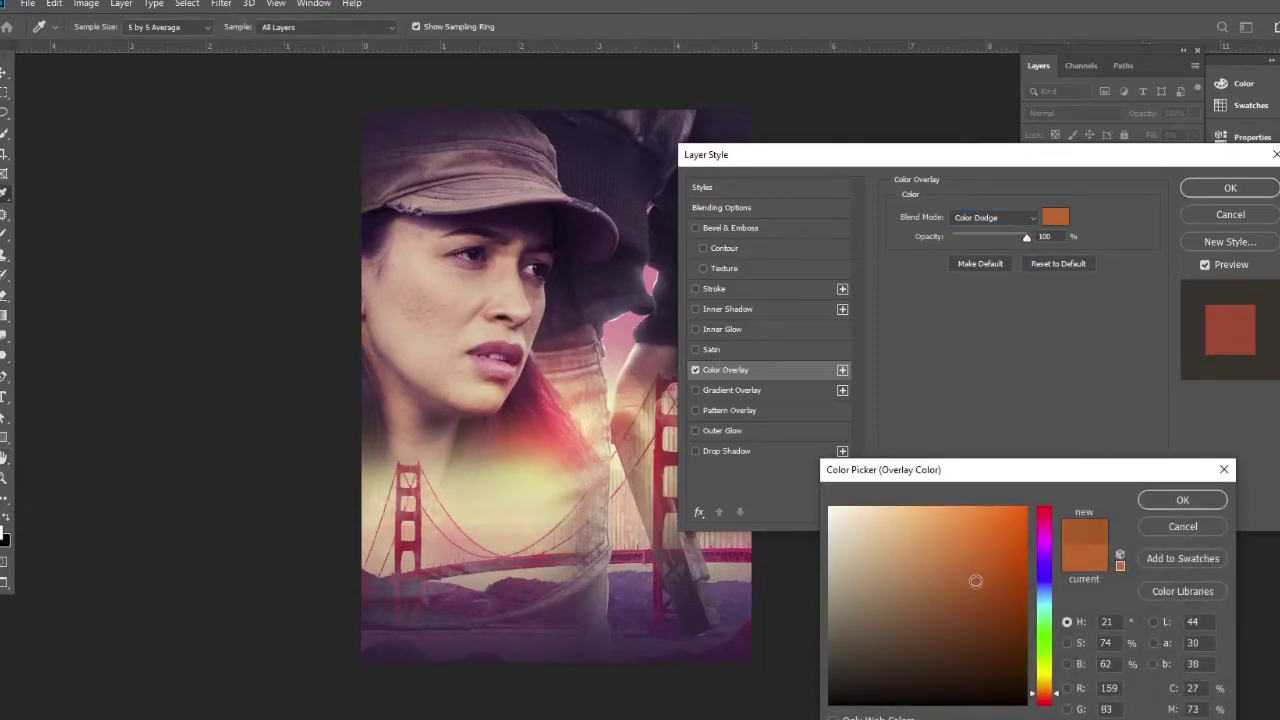
pyautogui.click(977, 540)
pyautogui.moveTo(979, 541)
pyautogui.mouseDown()
pyautogui.moveTo(981, 575)
pyautogui.moveTo(1011, 579)
pyautogui.mouseUp()
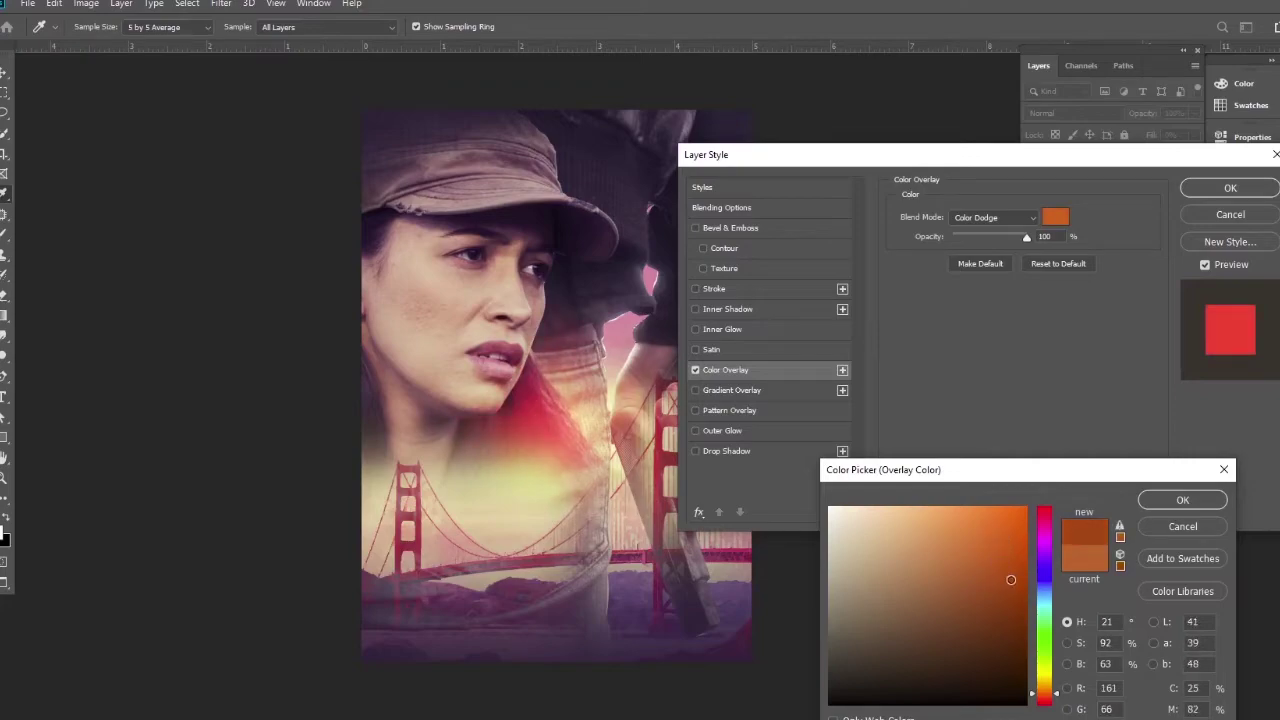
pyautogui.click(911, 582)
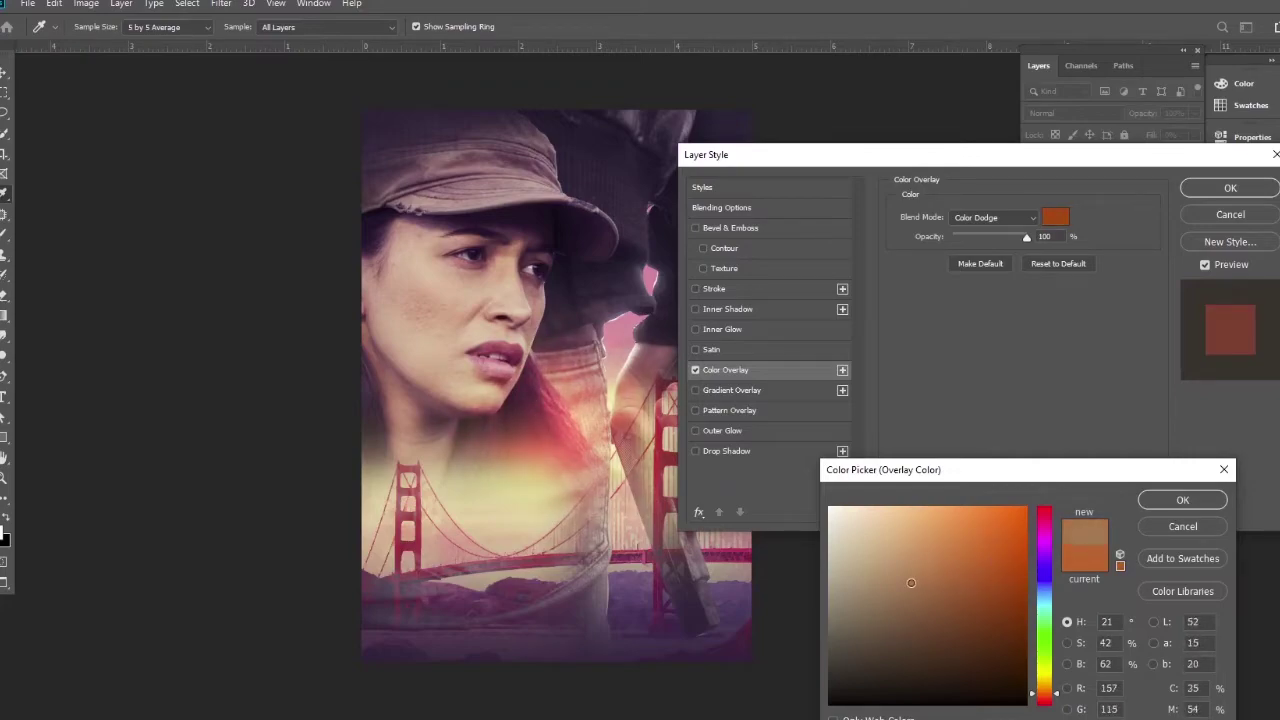
pyautogui.moveTo(914, 581)
pyautogui.mouseDown()
pyautogui.moveTo(927, 550)
pyautogui.moveTo(947, 556)
pyautogui.mouseUp()
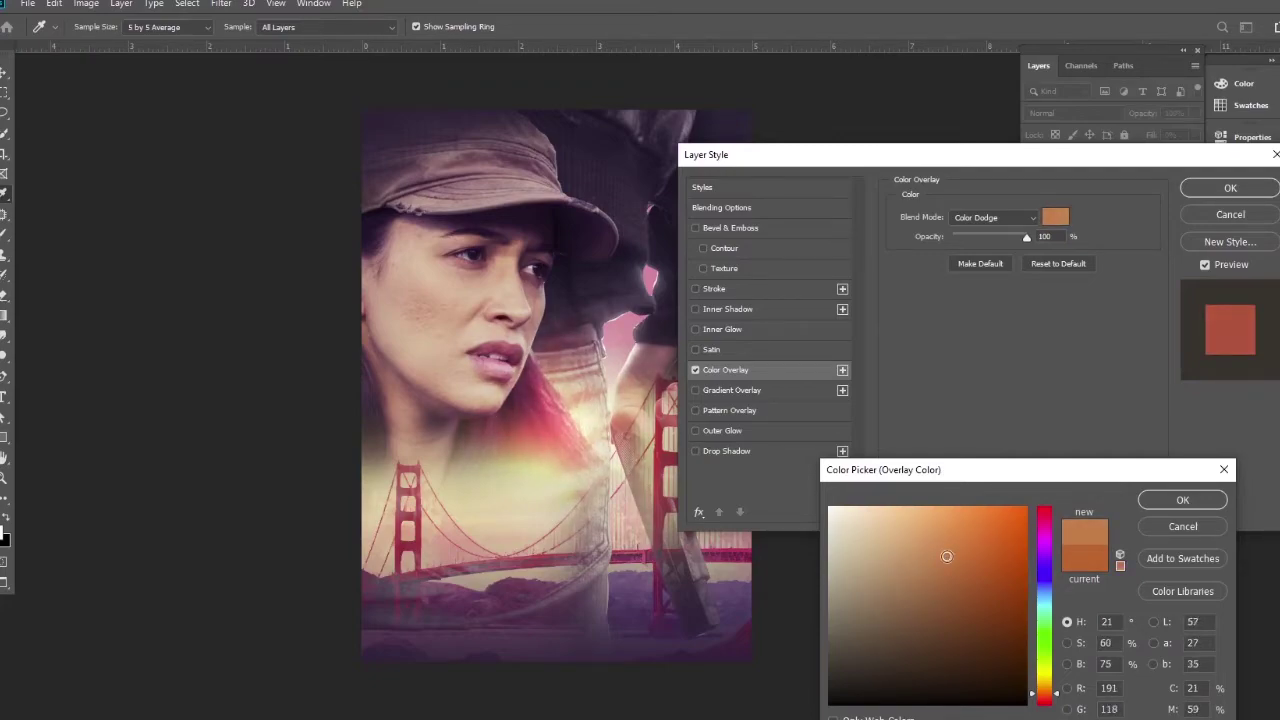
pyautogui.click(1146, 506)
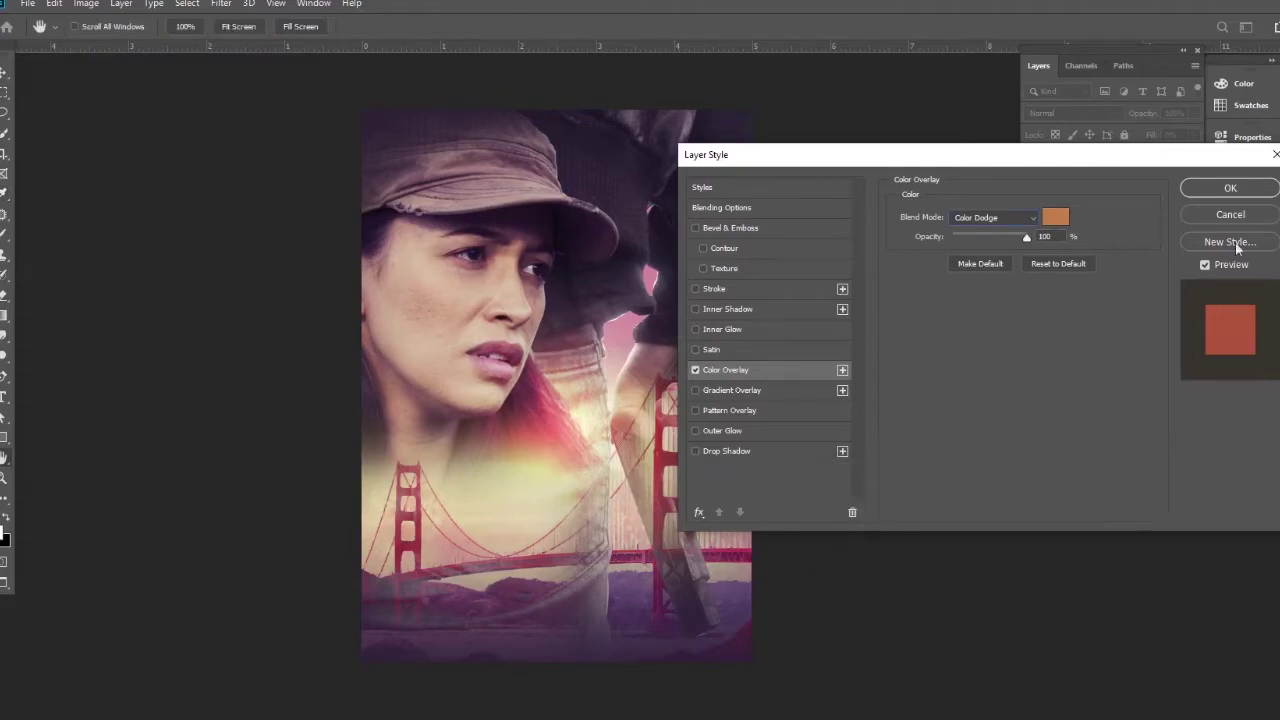
pyautogui.click(1222, 188)
# Scale the glow up to about 174%, reposition it over the poster's middle, and collapse the layer's effects list.
pyautogui.hotkey('ctrl', 't')
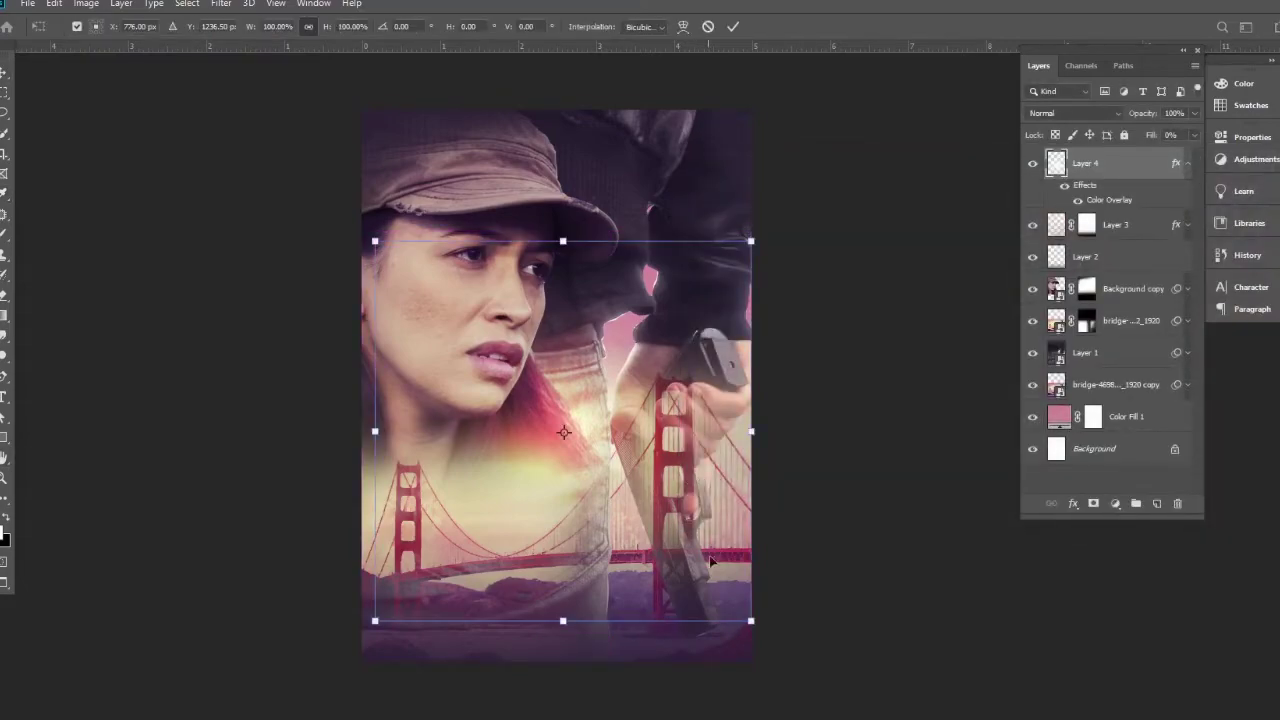
pyautogui.moveTo(740, 638); pyautogui.dragTo(940, 715)
pyautogui.moveTo(790, 624); pyautogui.dragTo(733, 544)
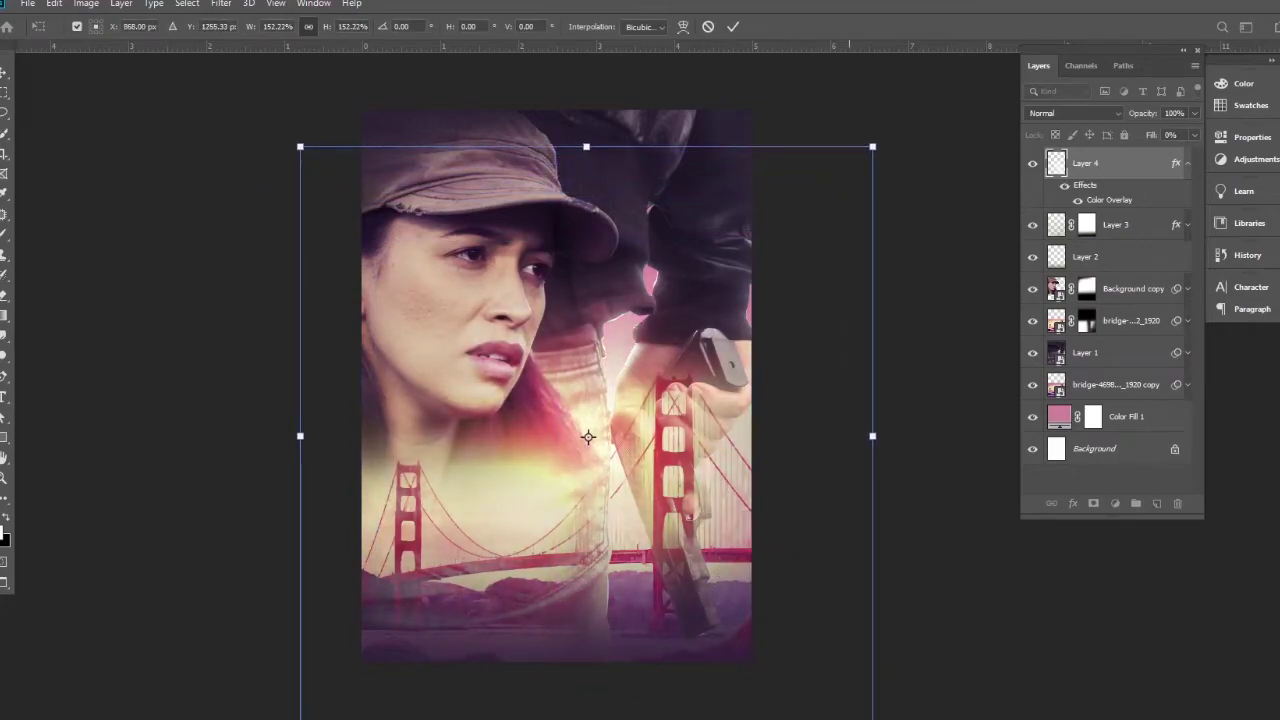
pyautogui.moveTo(872, 715); pyautogui.dragTo(954, 715)
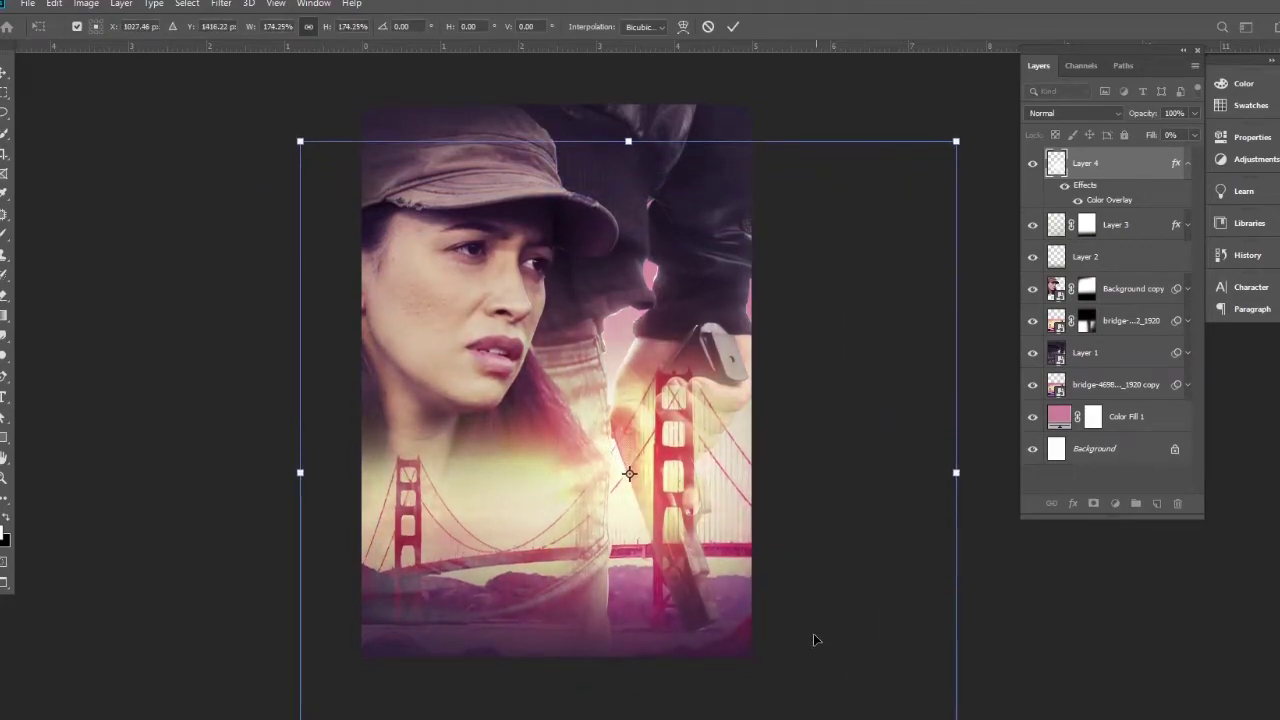
pyautogui.moveTo(817, 640); pyautogui.dragTo(771, 599)
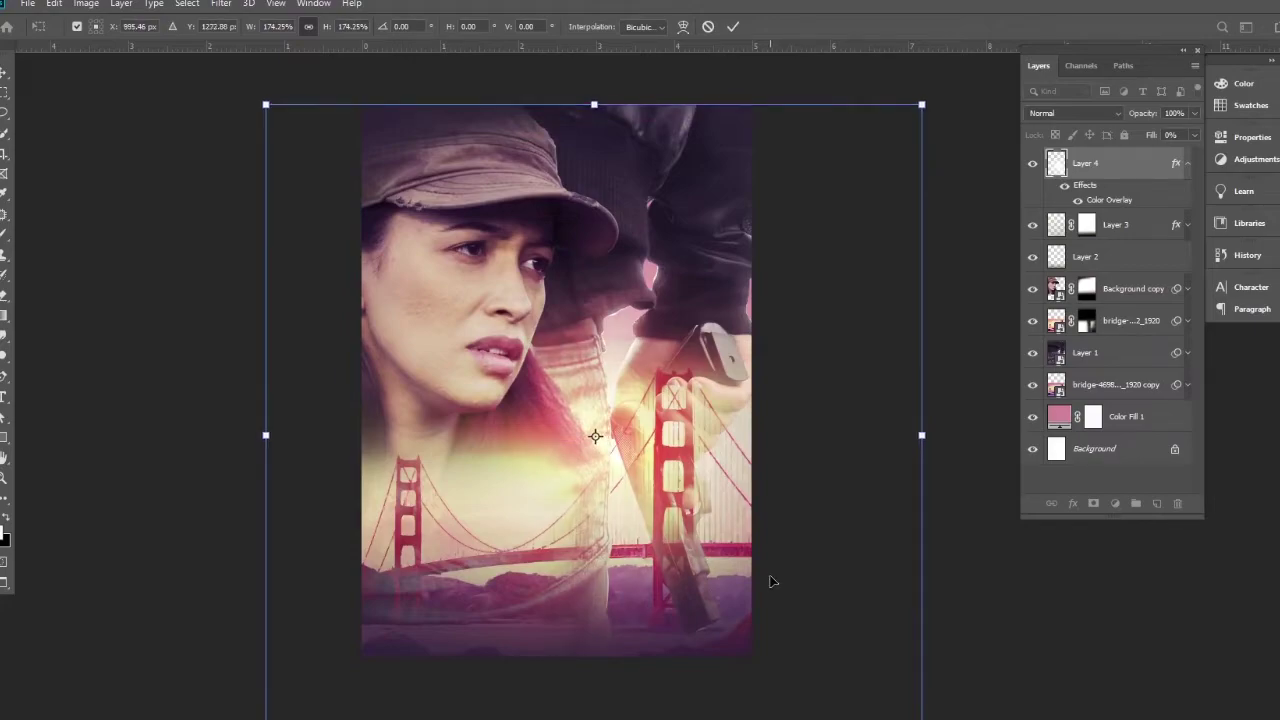
pyautogui.press('Return')
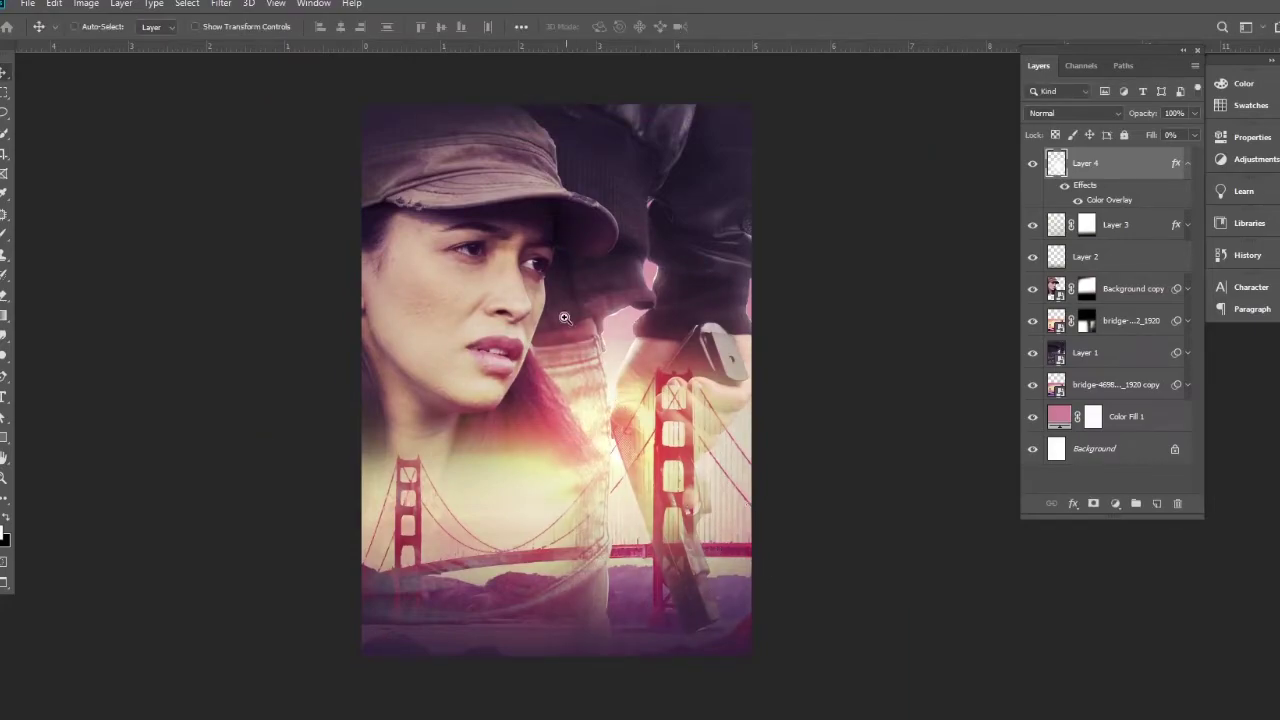
pyautogui.scroll(1, 563, 320)
pyautogui.moveTo(577, 309); pyautogui.dragTo(576, 335)
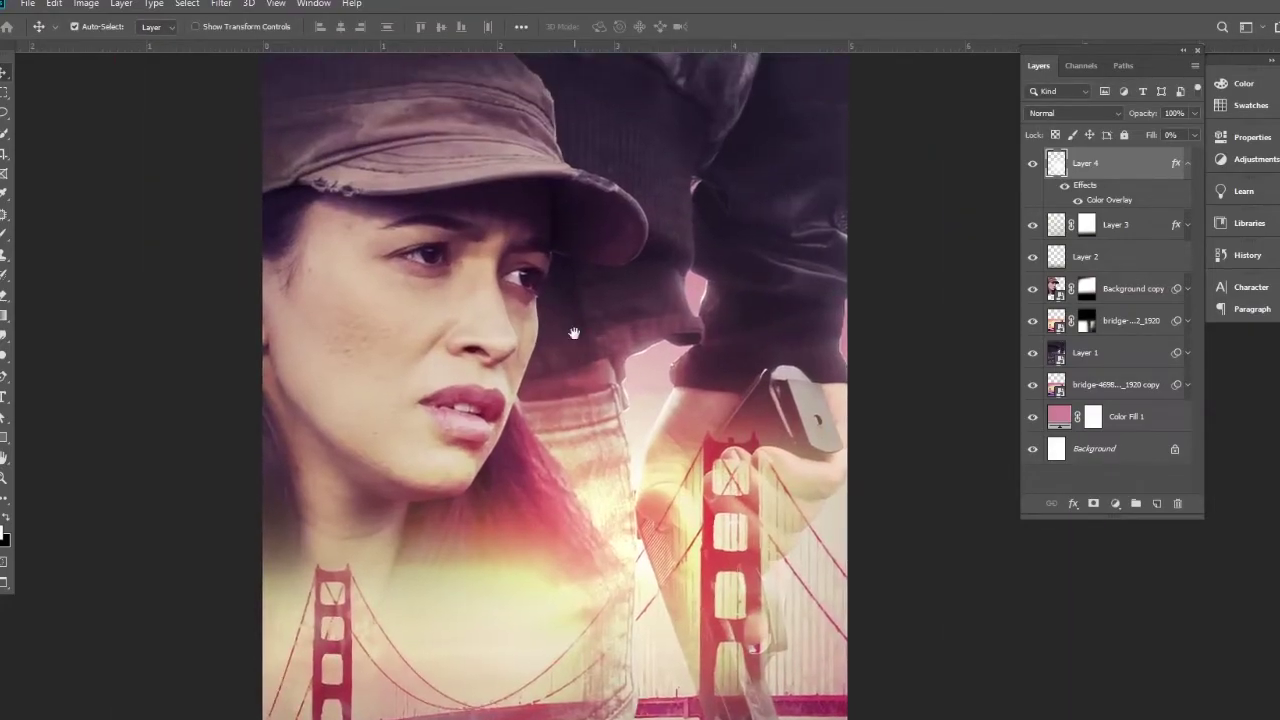
pyautogui.keyDown('ctrl'); pyautogui.keyDown('alt'); pyautogui.click(576, 341); pyautogui.keyUp('alt'); pyautogui.keyUp('ctrl')
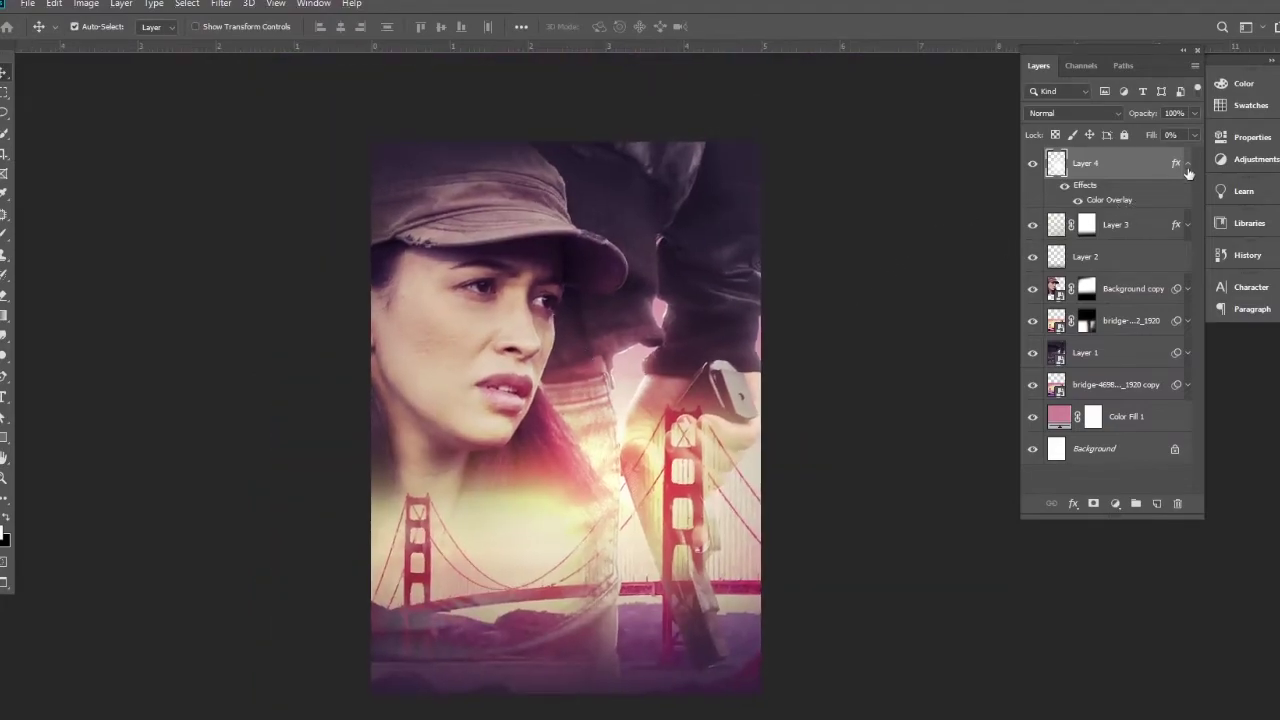
pyautogui.click(1188, 164)
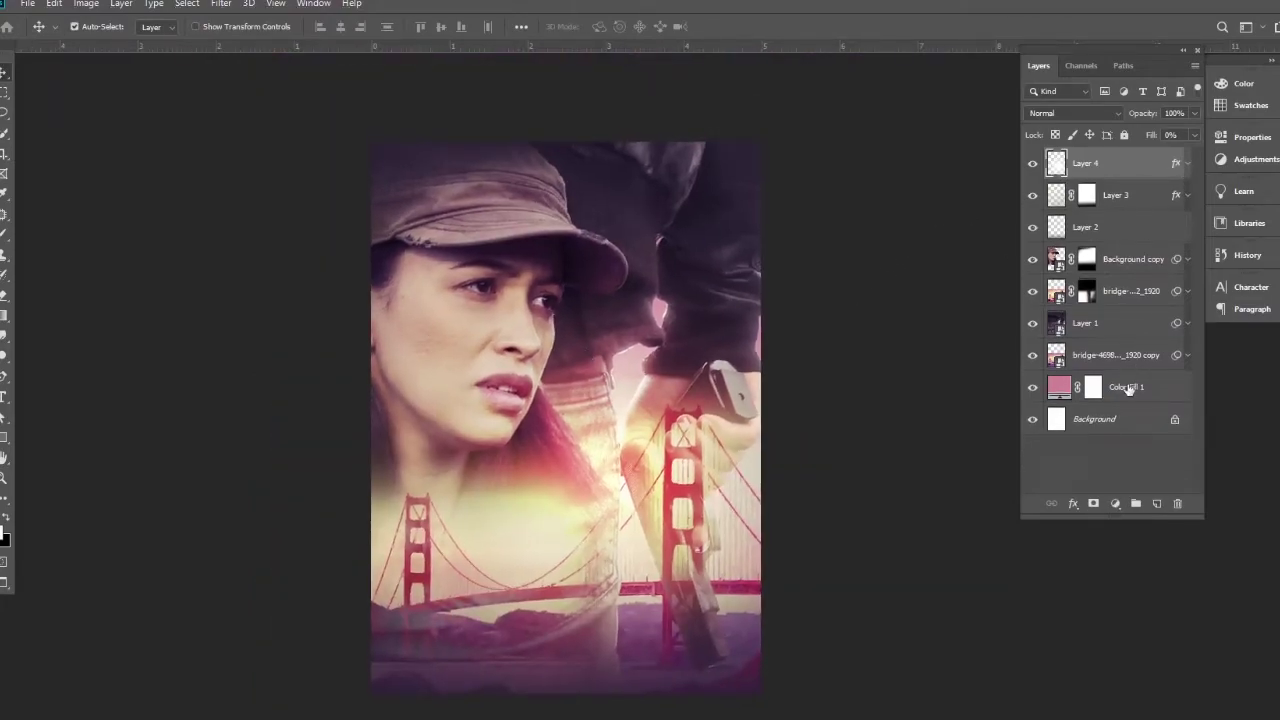
# Add a Color Lookup adjustment over the whole poster with the 3Strip.look LUT.
pyautogui.click(1115, 503)
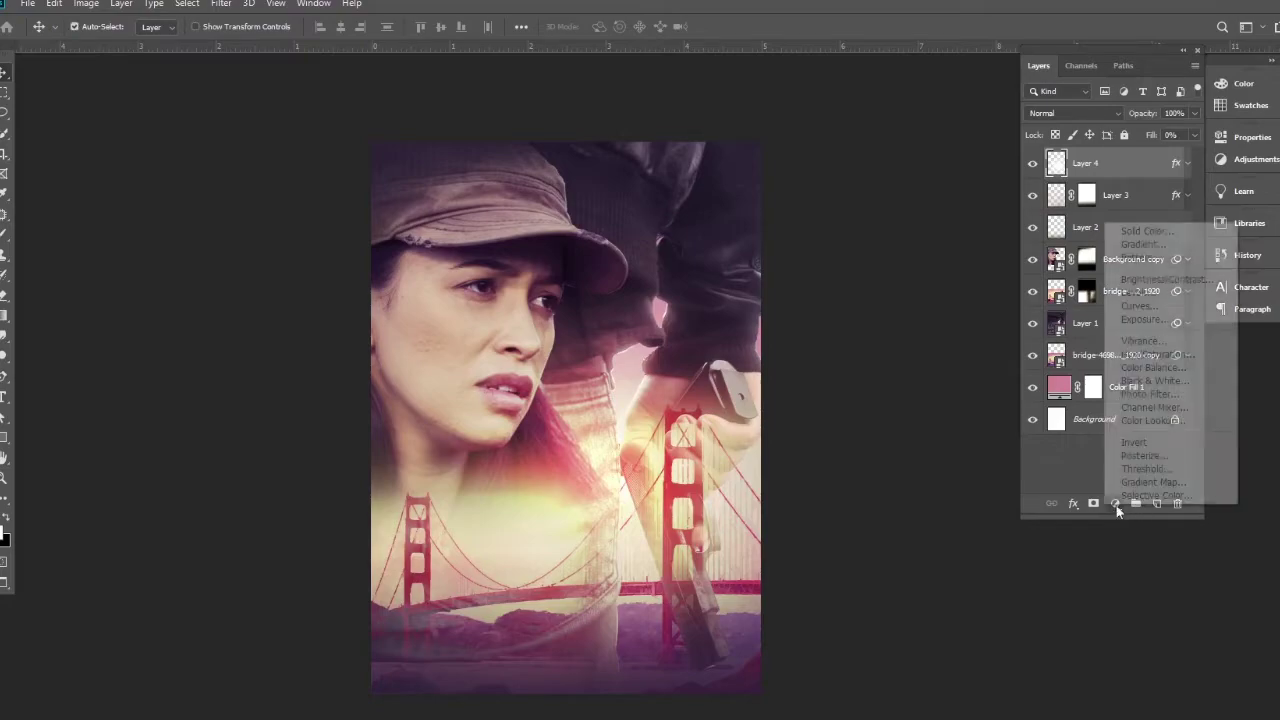
pyautogui.click(1153, 421)
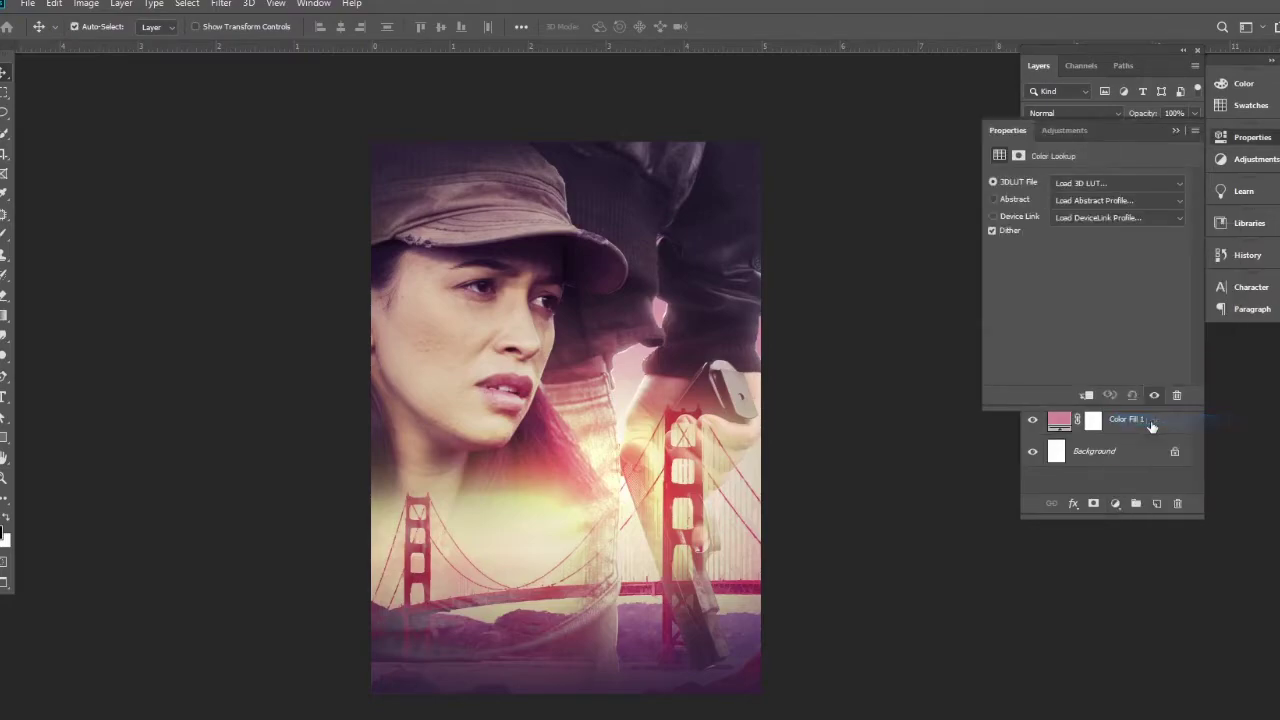
pyautogui.click(1112, 186)
pyautogui.click(1090, 243)
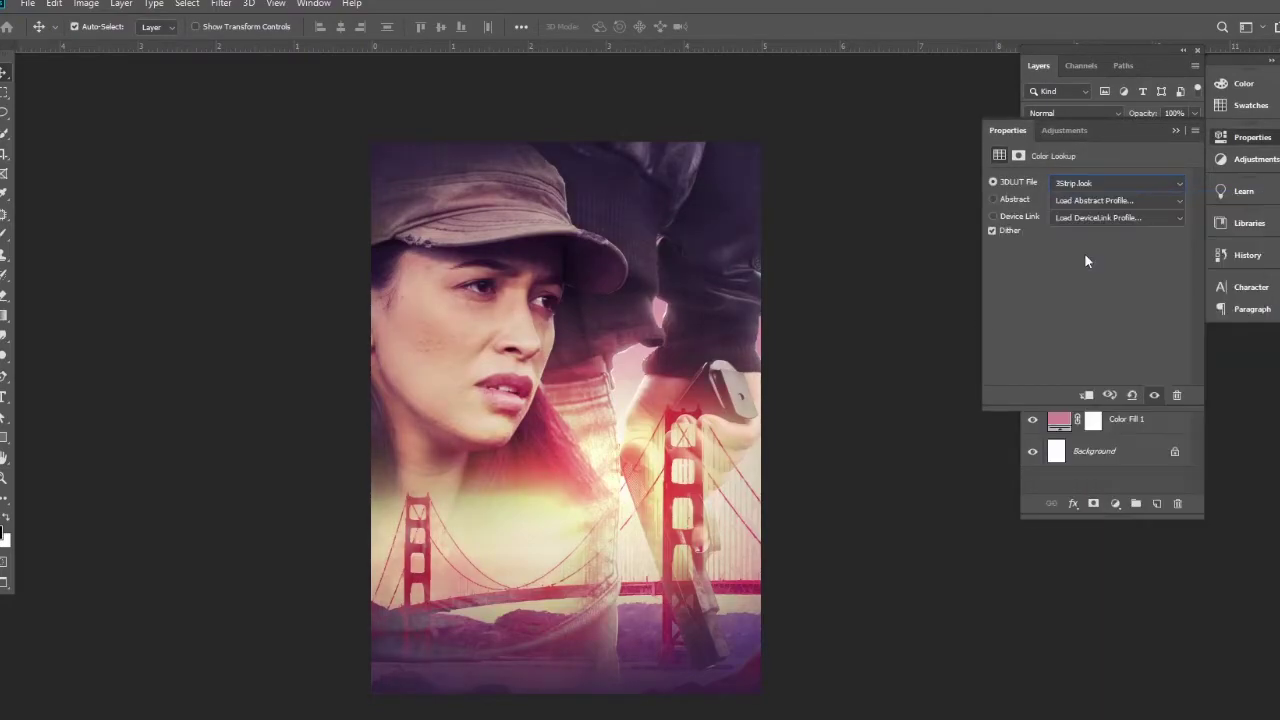
pyautogui.click(1175, 130)
# Lower the Color Lookup layer's opacity to 84% and compare the poster with the adjustment hidden and shown.
pyautogui.moveTo(1146, 114); pyautogui.dragTo(1125, 118)
pyautogui.click(1033, 163)
pyautogui.click(1033, 163)
pyautogui.click(1125, 169)
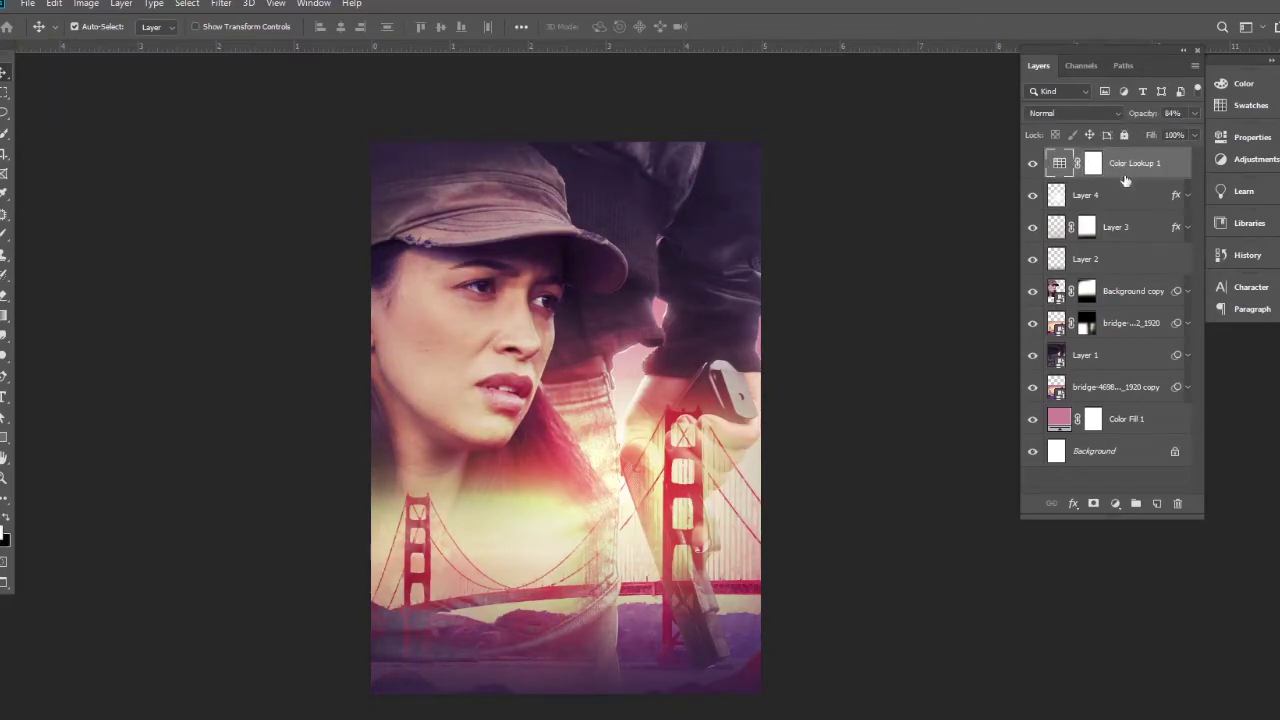
# Stamp all visible layers into a new merged layer and open the Camera Raw Filter on it.
pyautogui.hotkey('ctrl', 'shift', 'alt', 'e')
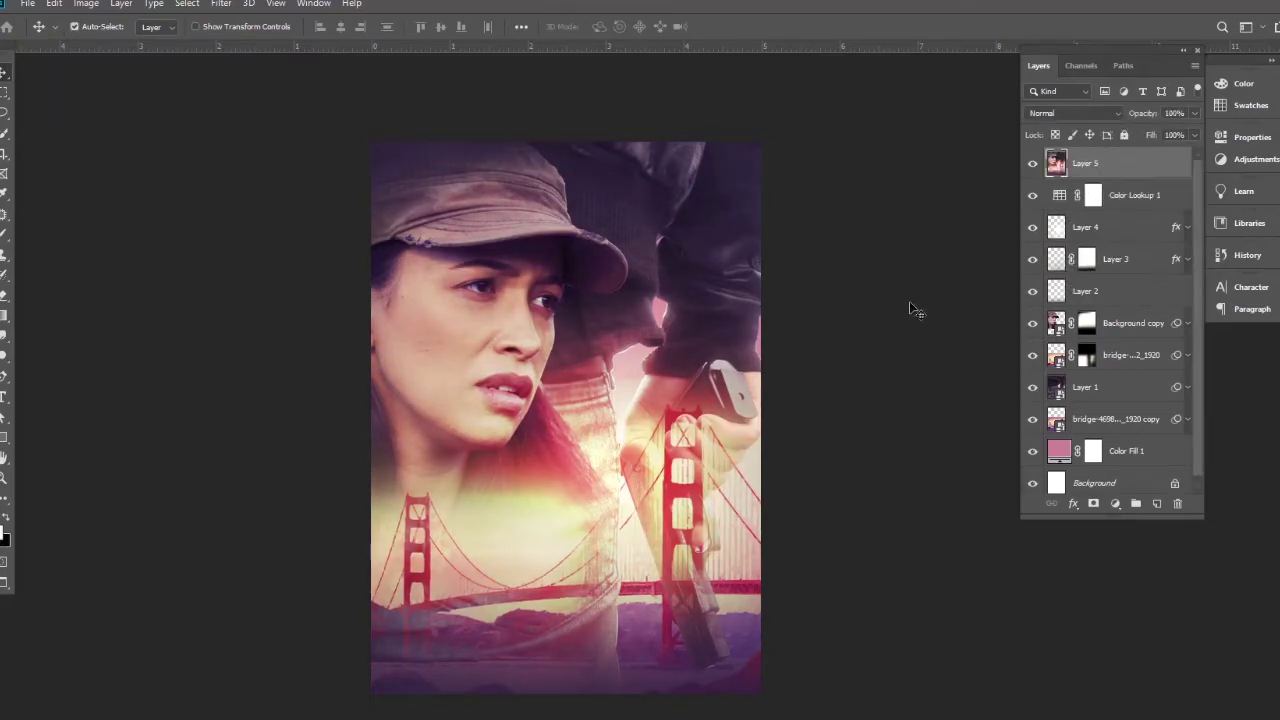
pyautogui.click(219, 5)
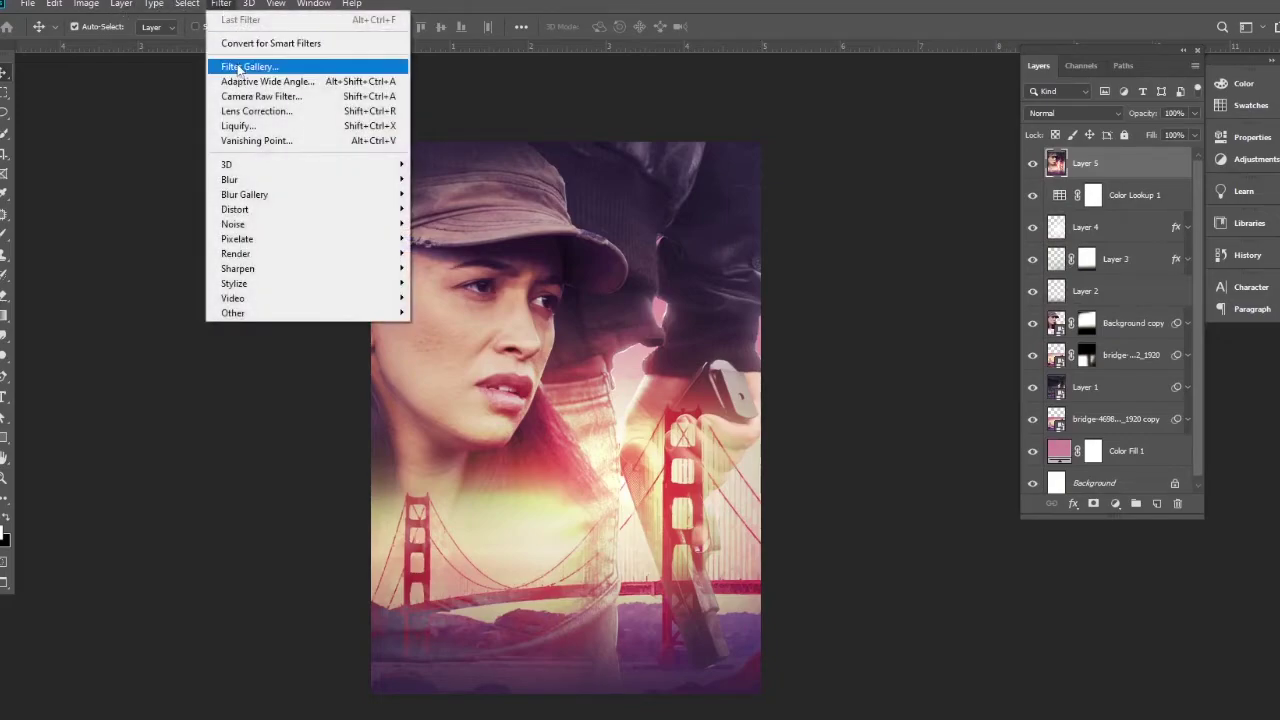
pyautogui.click(247, 100)
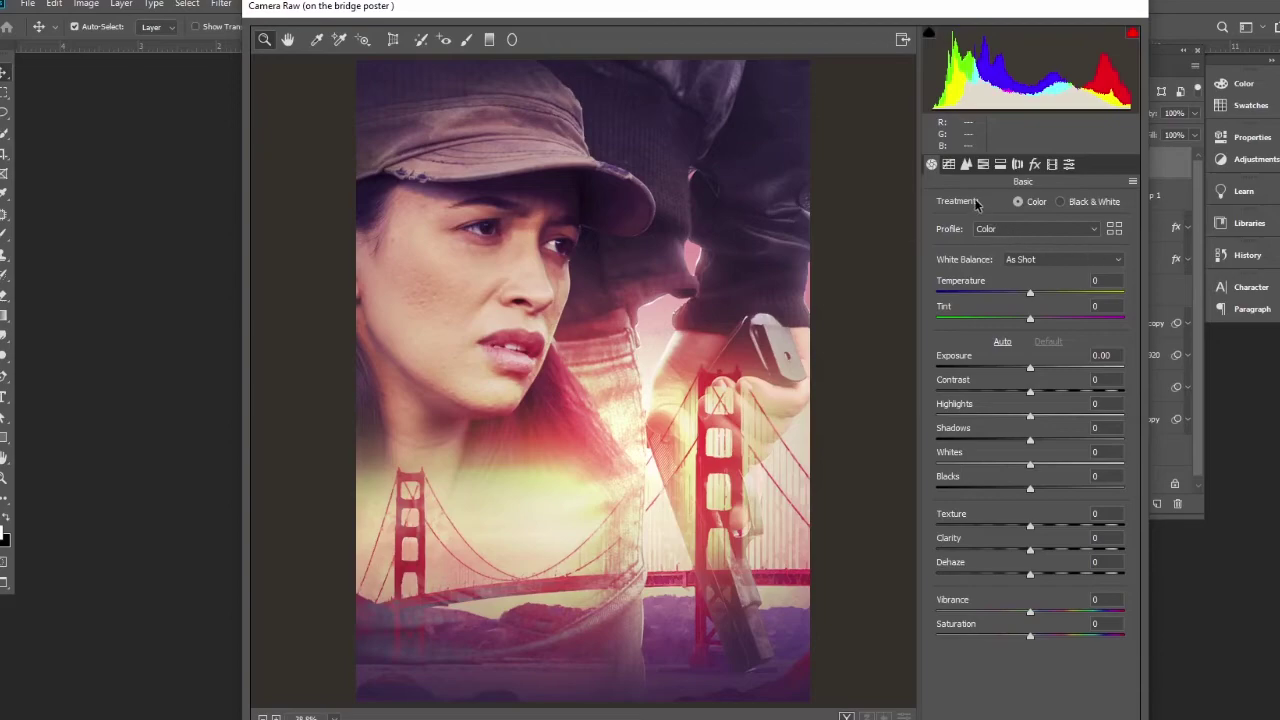
# Increase the sharpening of the merged poster in Camera Raw and return to the basic adjustments.
pyautogui.click(984, 170)
pyautogui.click(966, 165)
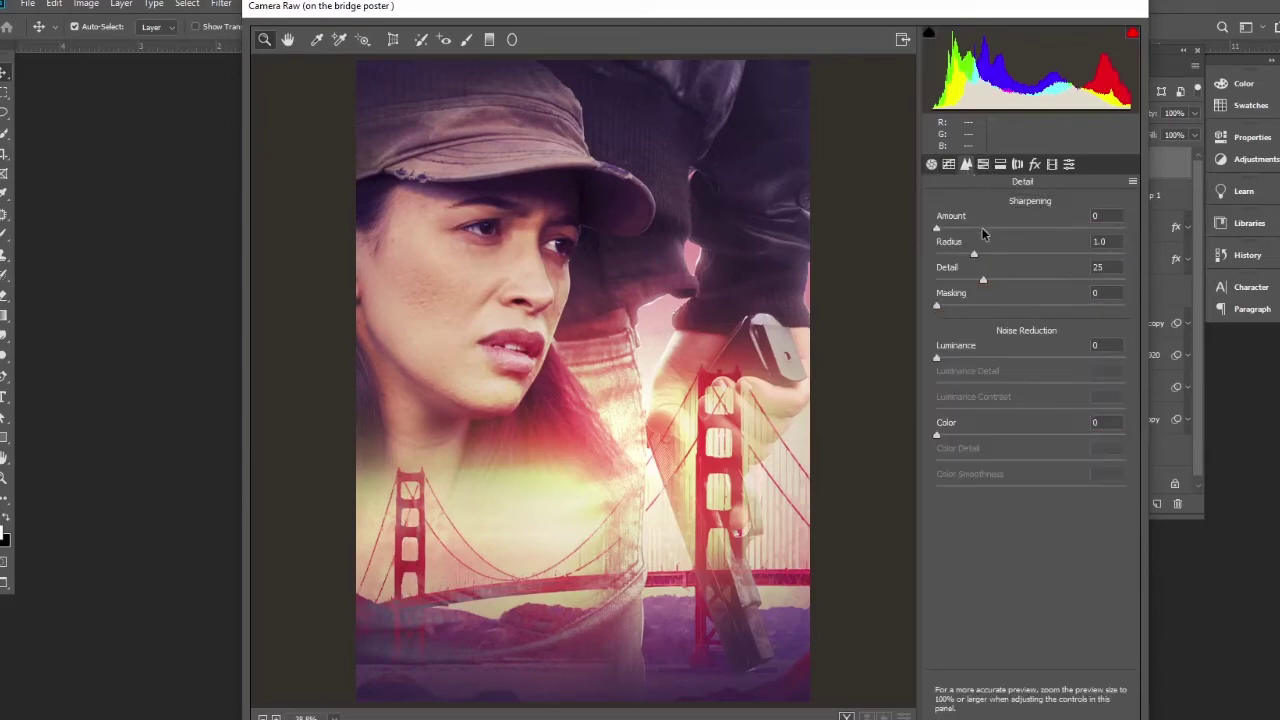
pyautogui.moveTo(938, 230); pyautogui.dragTo(1000, 282)
pyautogui.click(932, 165)
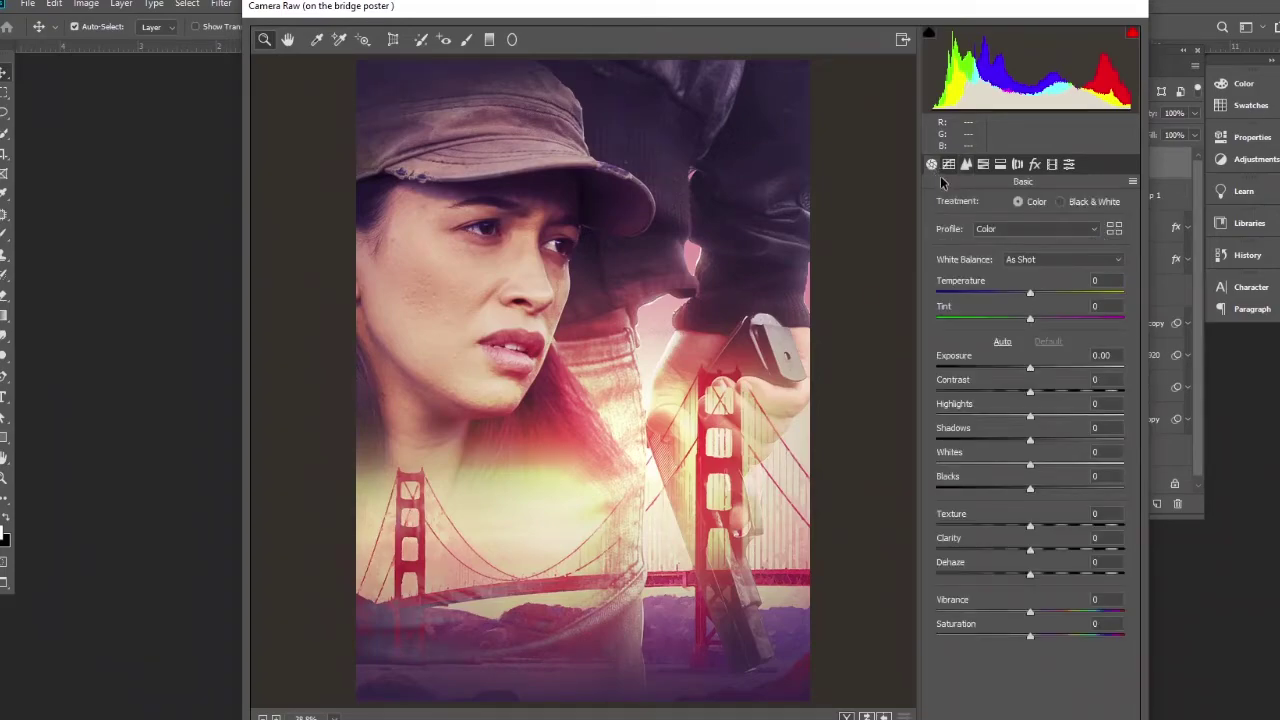
# Set Clarity to +14, Texture to +3 and Vibrance to +2 on the merged poster and apply the Camera Raw Filter.
pyautogui.moveTo(1042, 549); pyautogui.dragTo(1043, 552)
pyautogui.click(1031, 525)
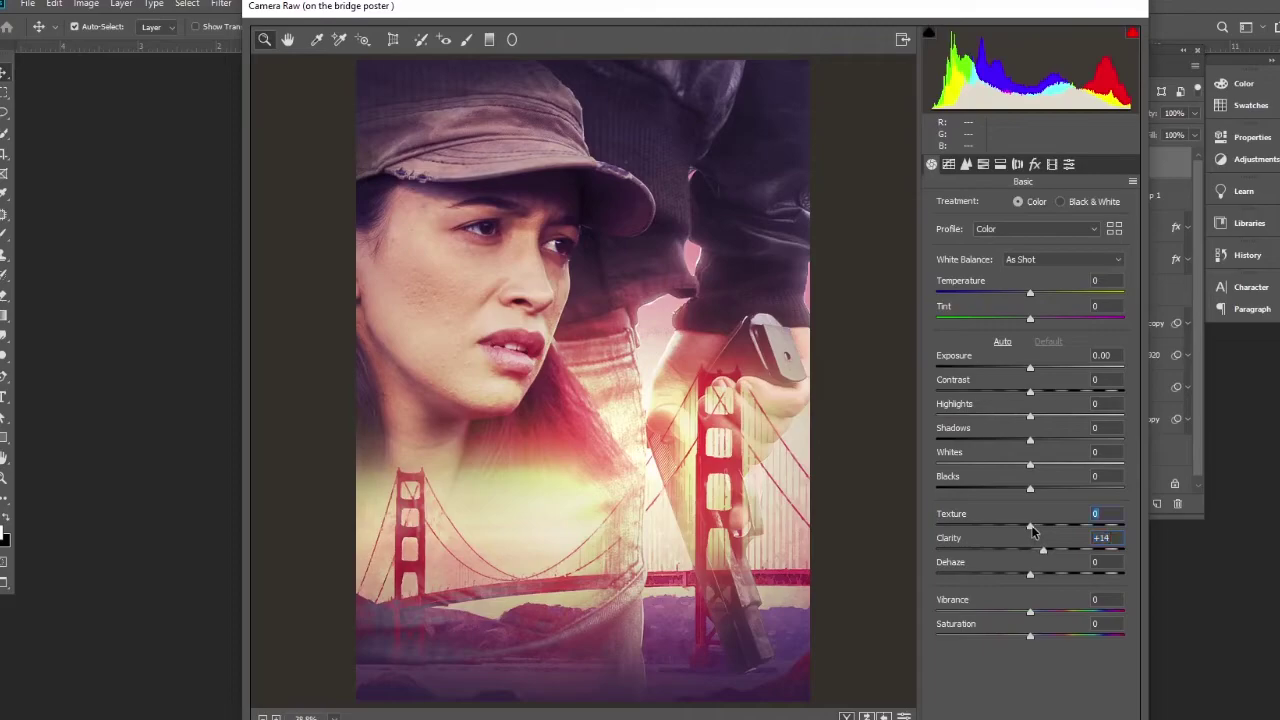
pyautogui.moveTo(1031, 614); pyautogui.dragTo(1032, 615)
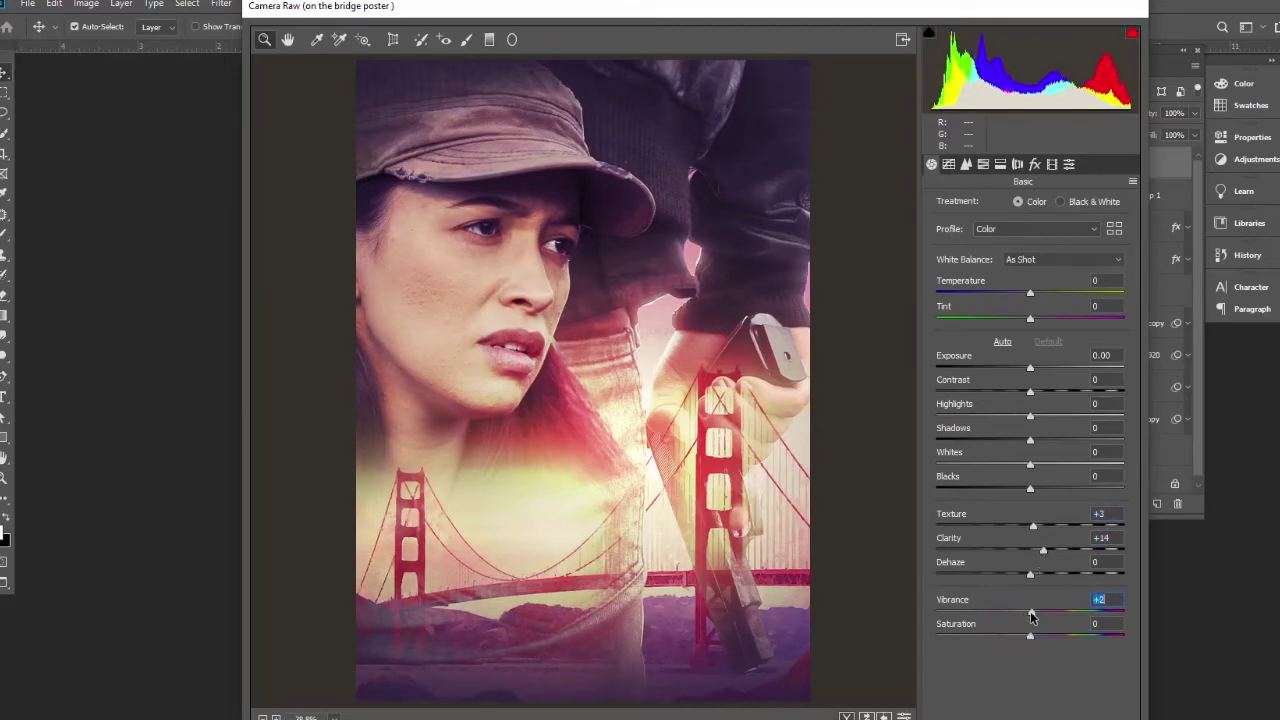
pyautogui.click(1106, 718)
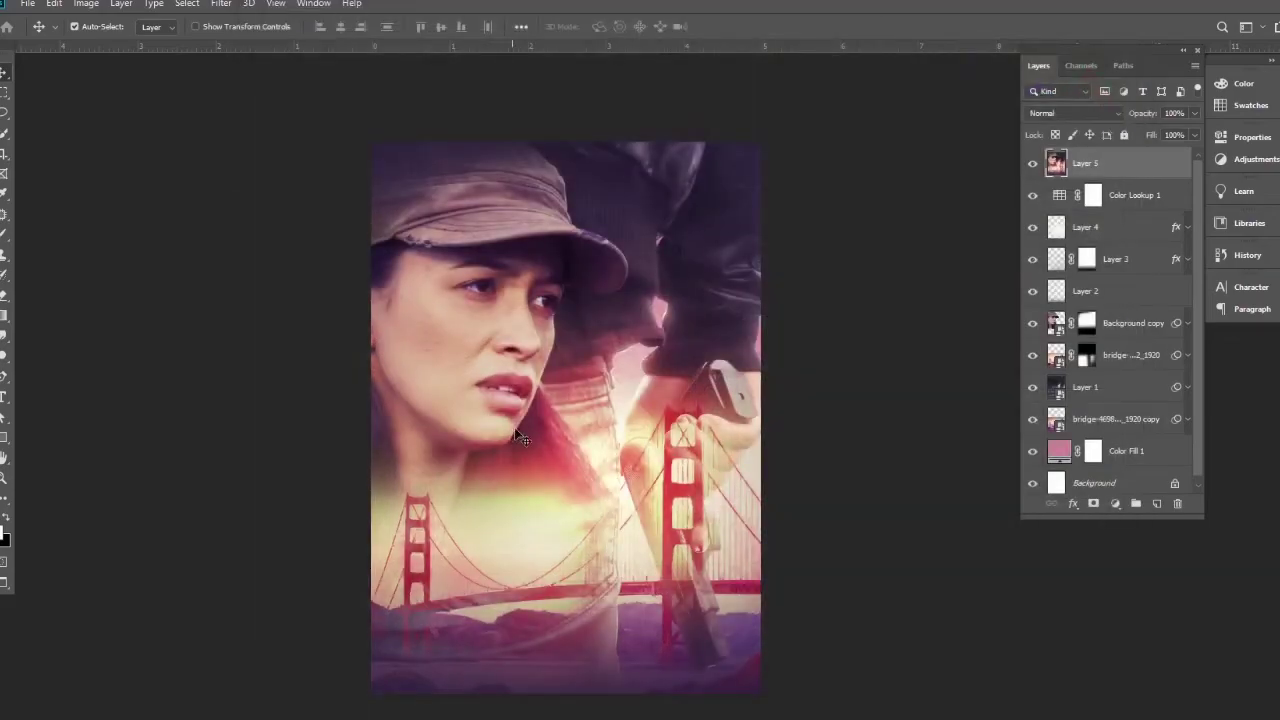
# Add a Color Balance adjustment above the merged poster, shift its midtones slightly and compare the poster with the adjustment hidden and shown.
pyautogui.keyDown('ctrl'); pyautogui.click(553, 365); pyautogui.keyUp('ctrl')
pyautogui.moveTo(560, 365); pyautogui.dragTo(544, 358)
pyautogui.keyDown('alt'); pyautogui.click(549, 358); pyautogui.keyUp('alt')
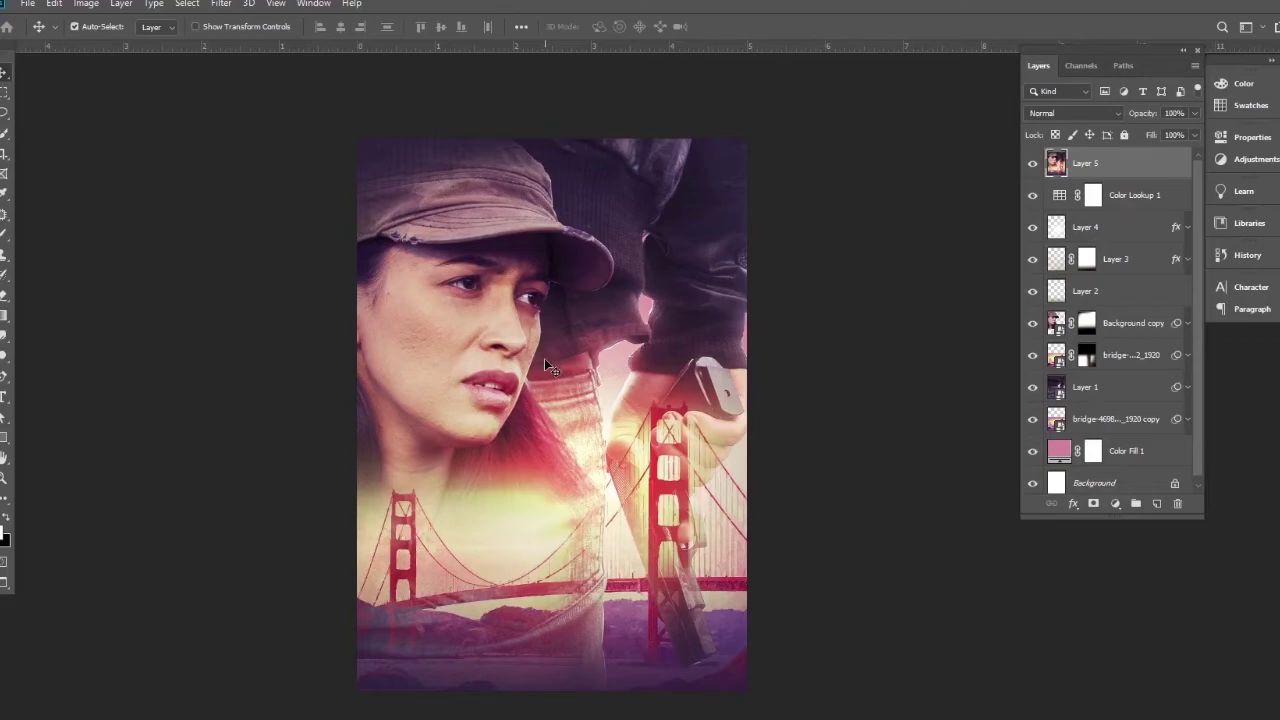
pyautogui.keyDown('ctrl'); pyautogui.click(562, 356); pyautogui.keyUp('ctrl')
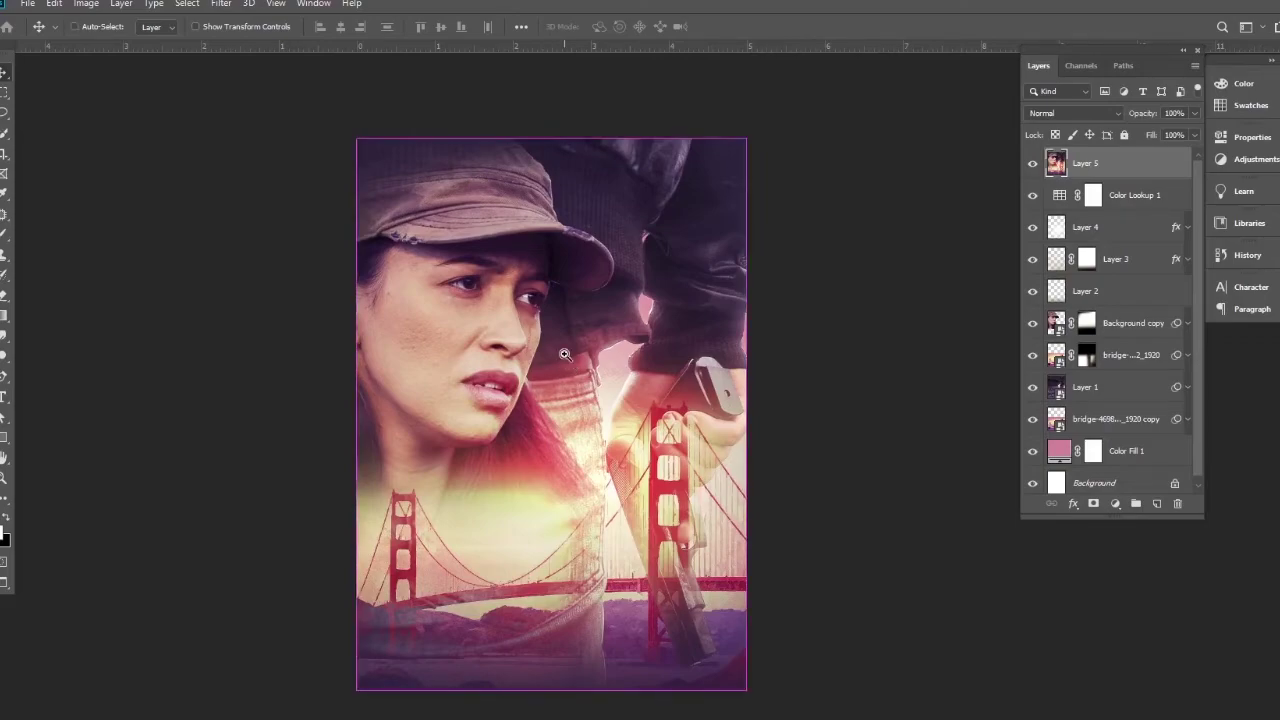
pyautogui.click(121, 267)
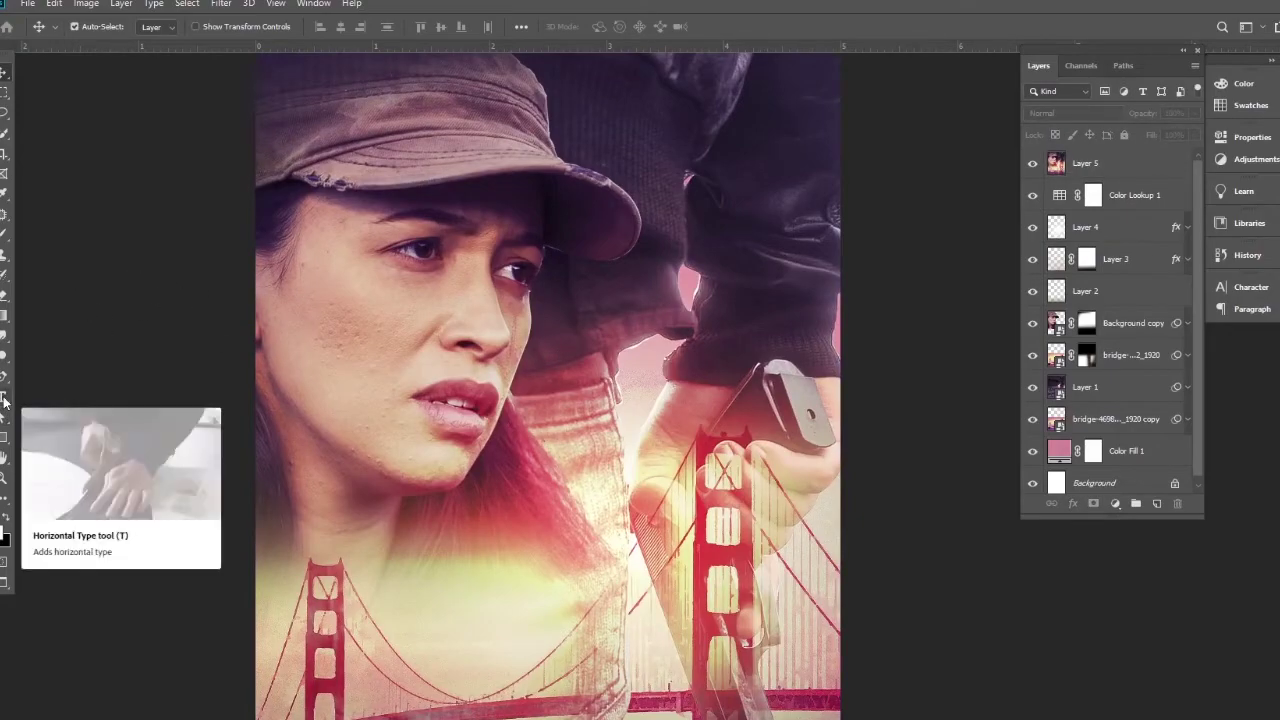
pyautogui.click(1116, 504)
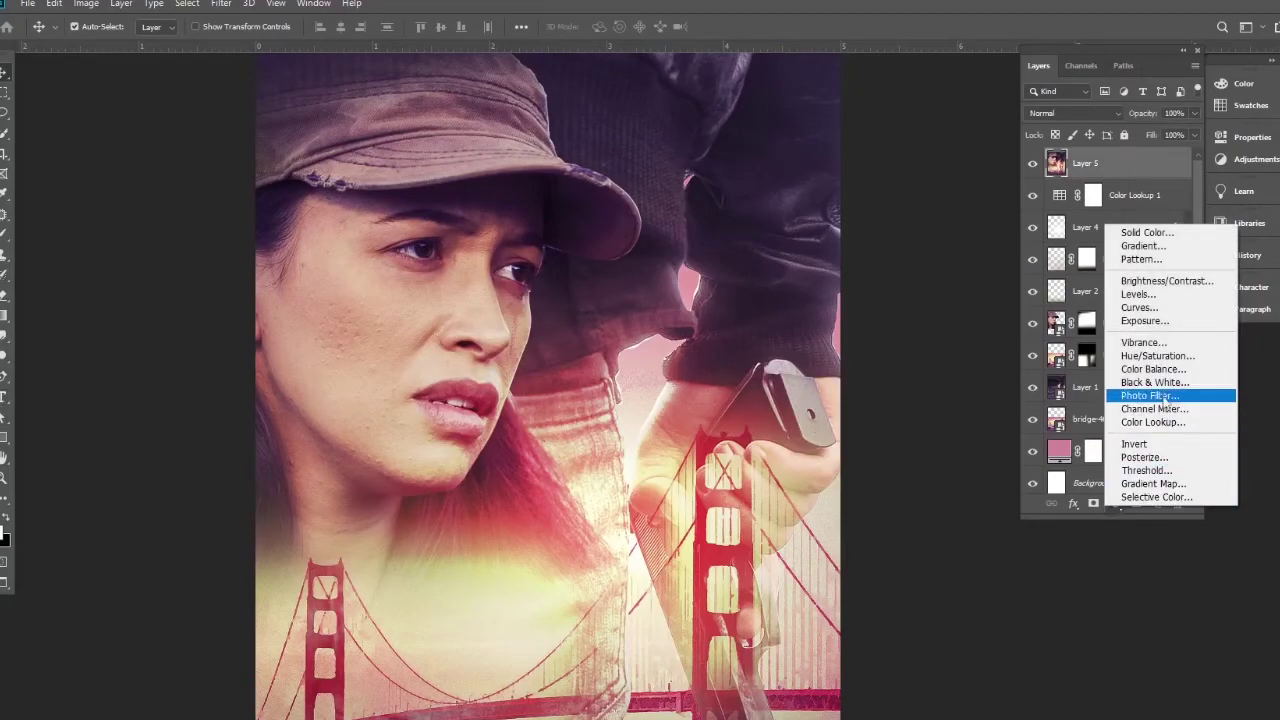
pyautogui.click(1161, 370)
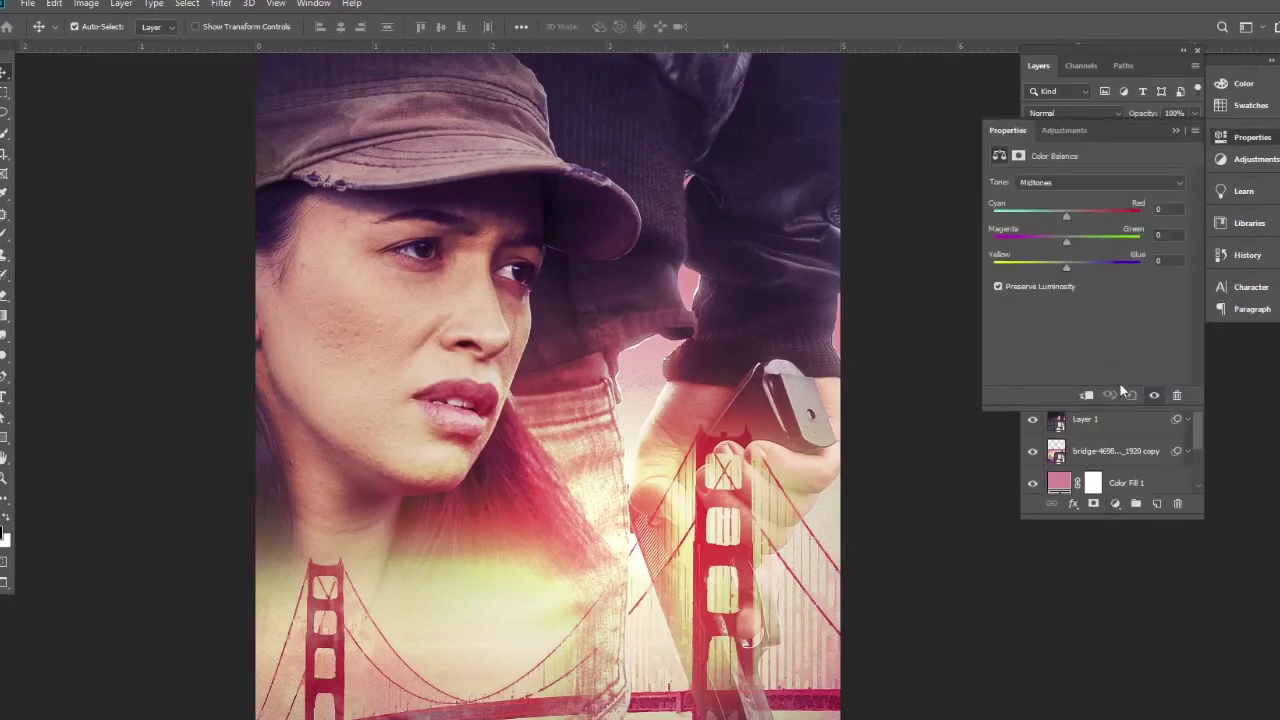
pyautogui.moveTo(1067, 217); pyautogui.dragTo(1073, 267)
pyautogui.click(1155, 397)
pyautogui.click(1155, 397)
pyautogui.click(1176, 131)
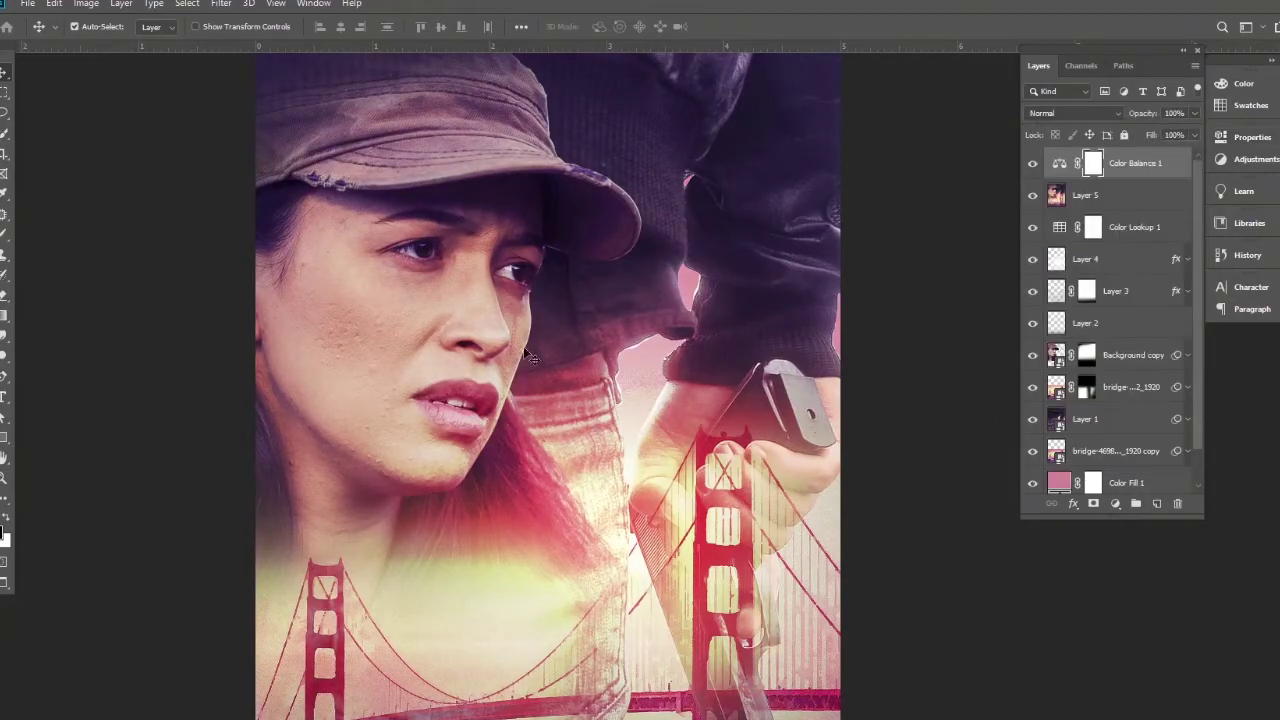
# Add the white title text "ON THE" over the dark area in the poster's upper right part.
pyautogui.click(186, 278)
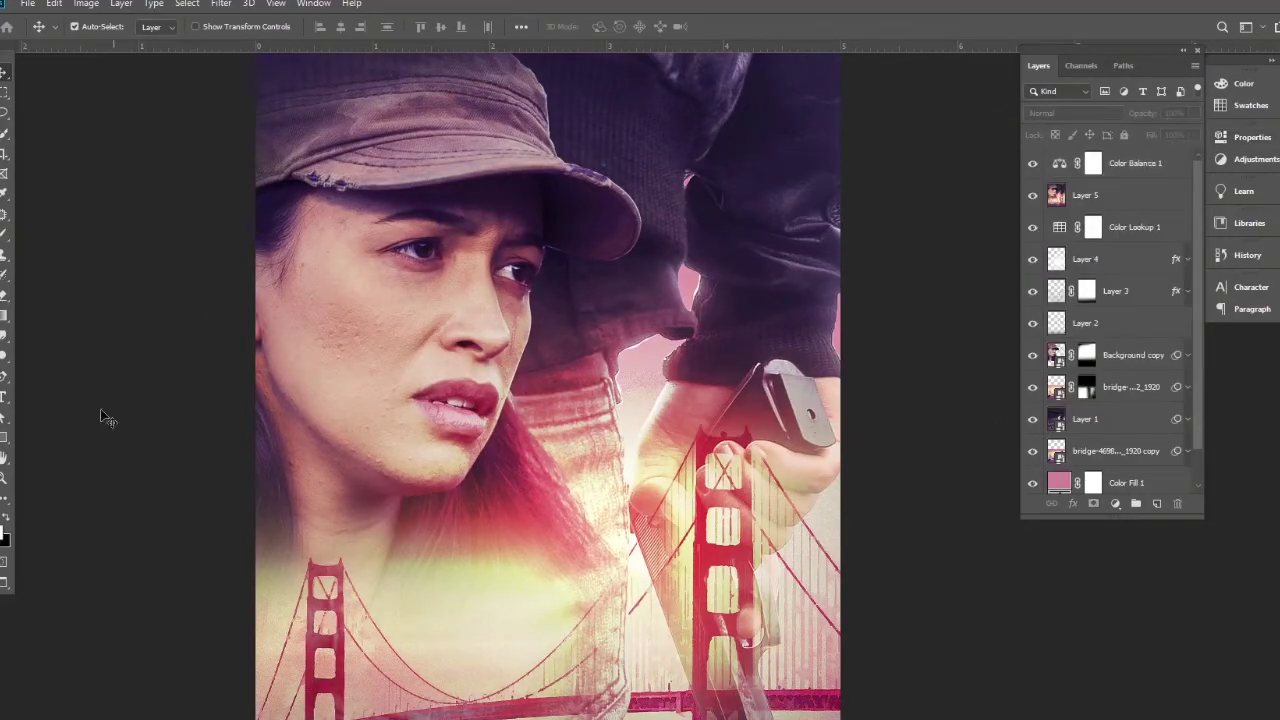
pyautogui.click(4, 397)
pyautogui.click(676, 136)
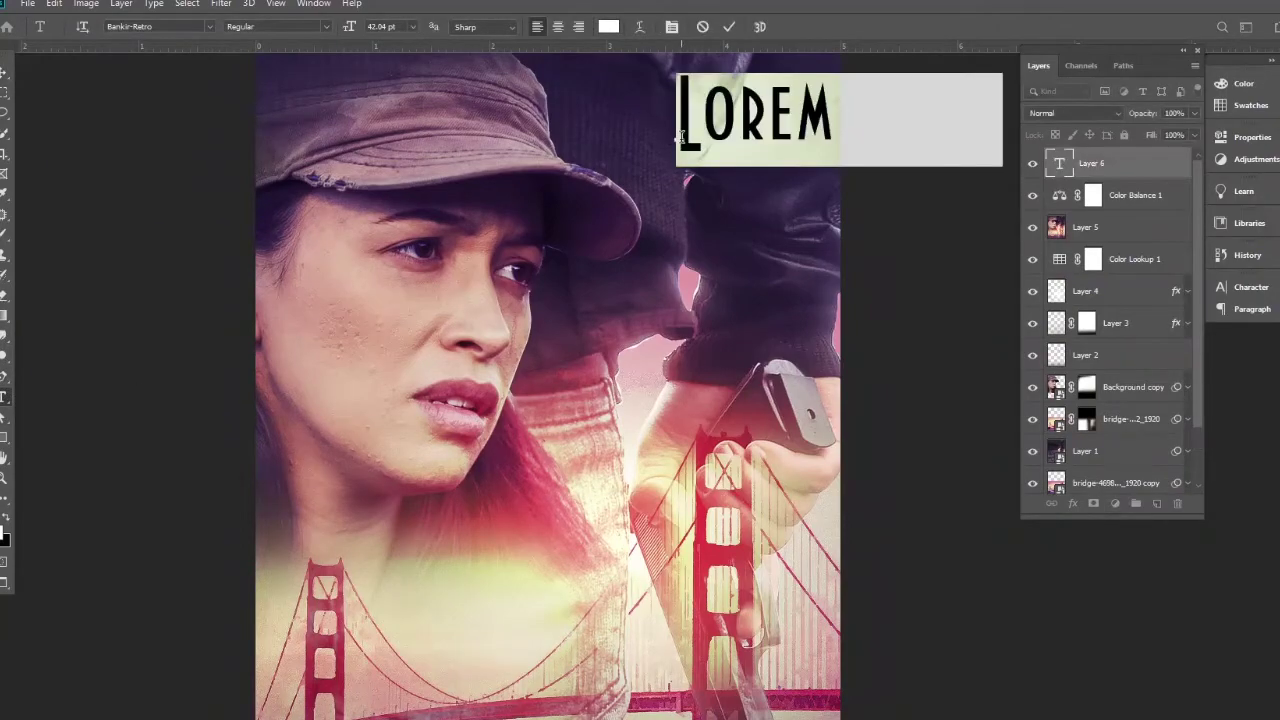
pyautogui.press('BackSpace')
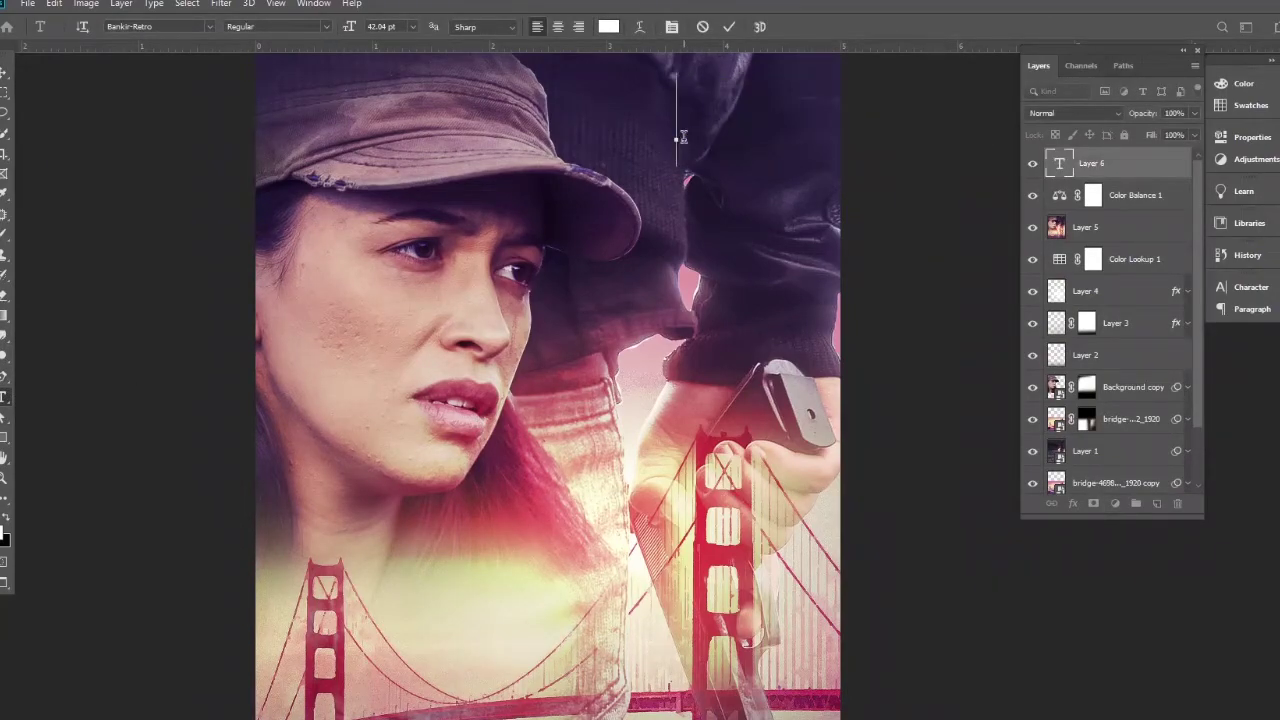
pyautogui.write('ON THE')
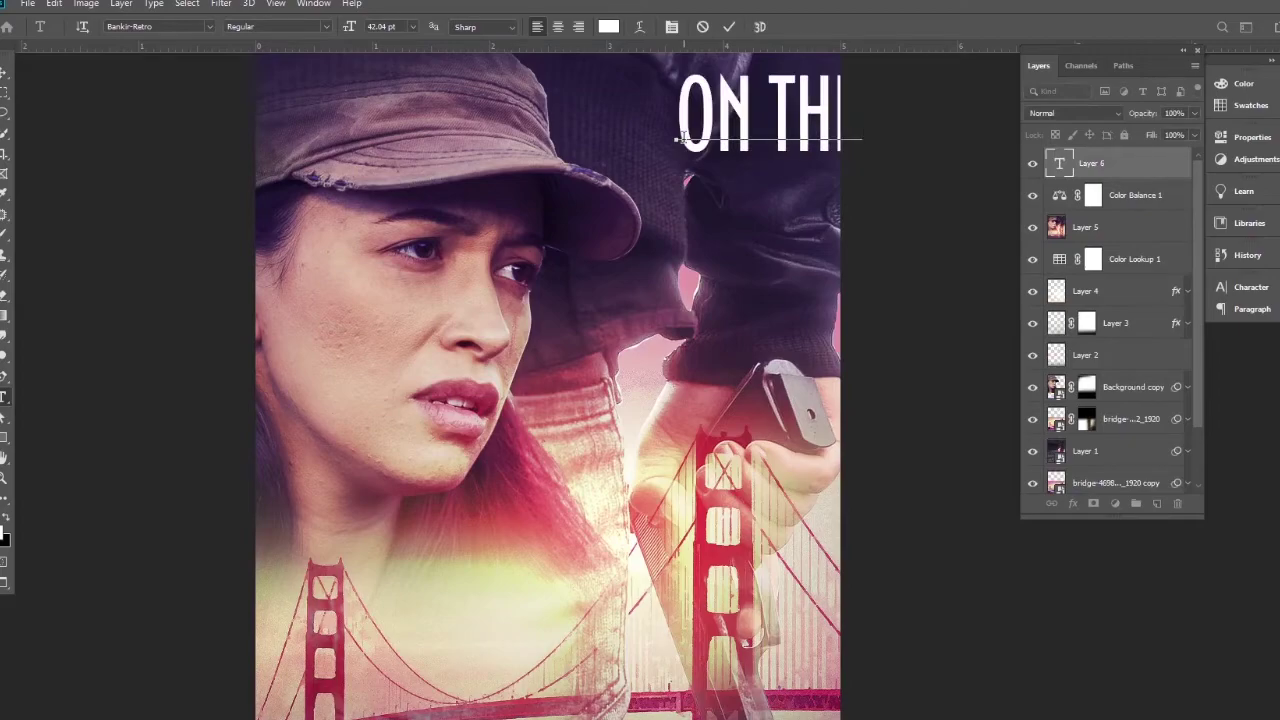
pyautogui.click(5, 74)
# Change the font of the "ON THE" title to The Bold Font Bold.
pyautogui.click(1252, 289)
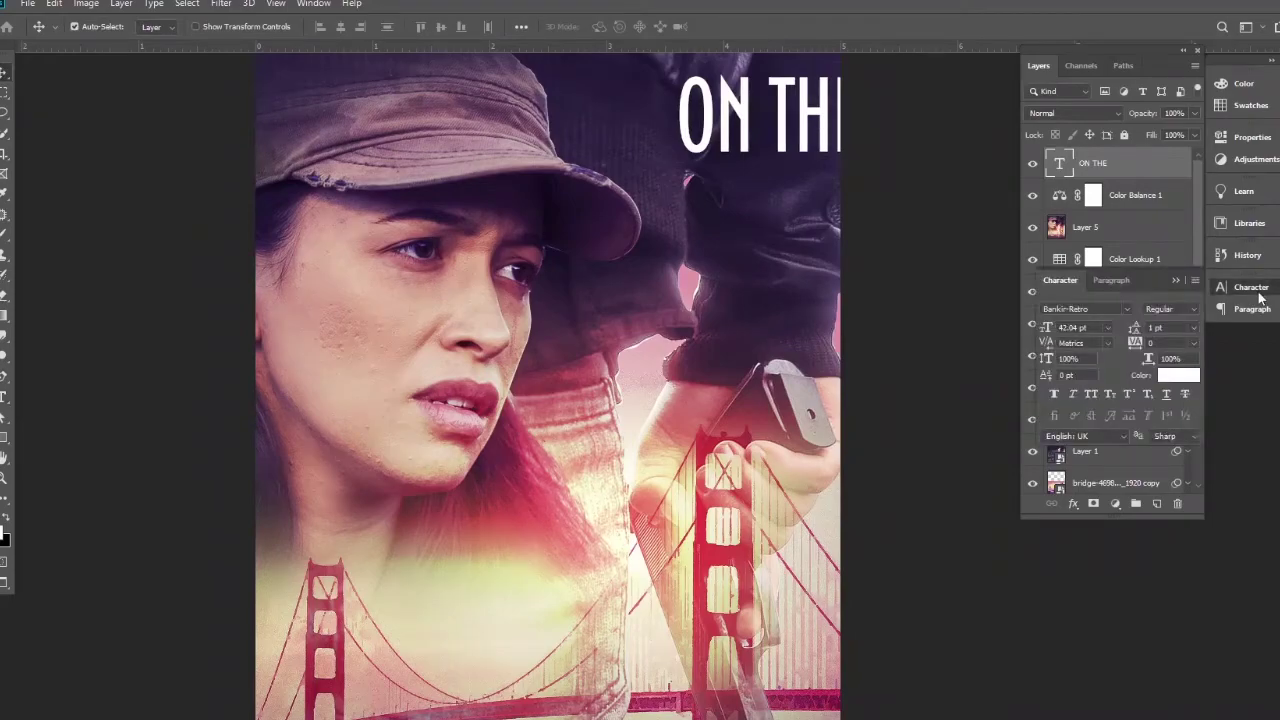
pyautogui.click(1110, 309)
pyautogui.write('THE')
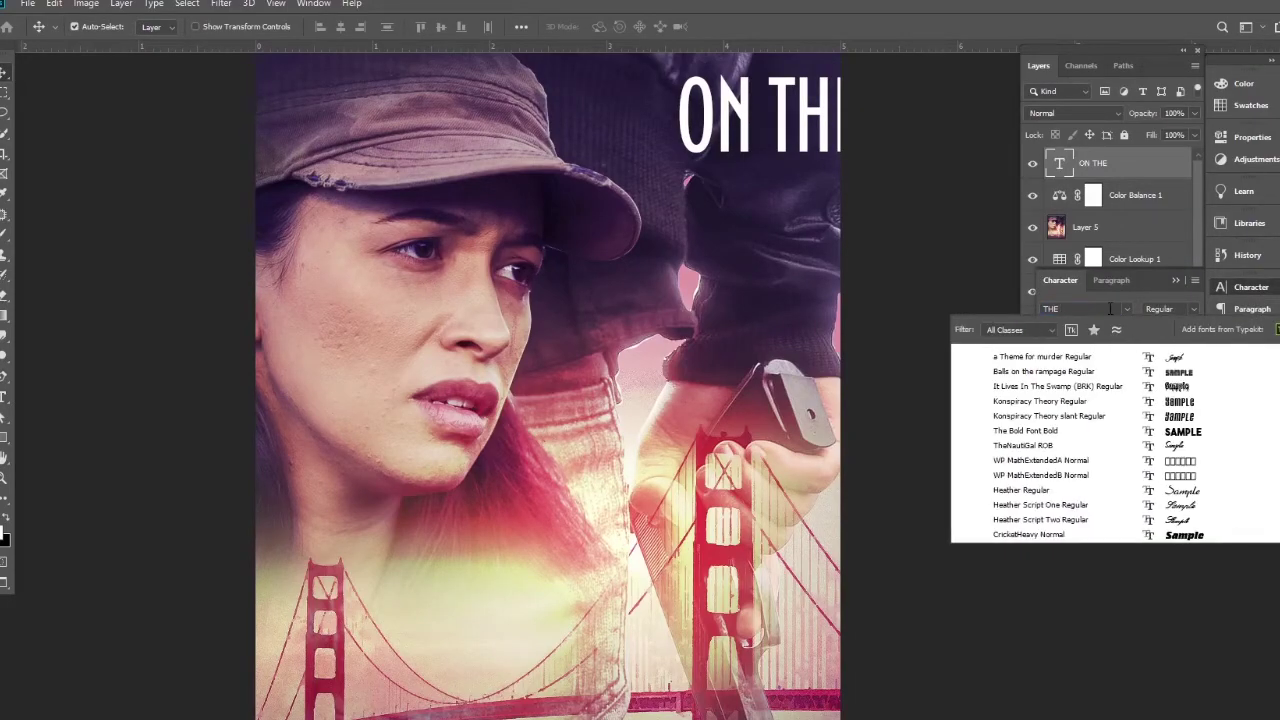
pyautogui.write(' BOL')
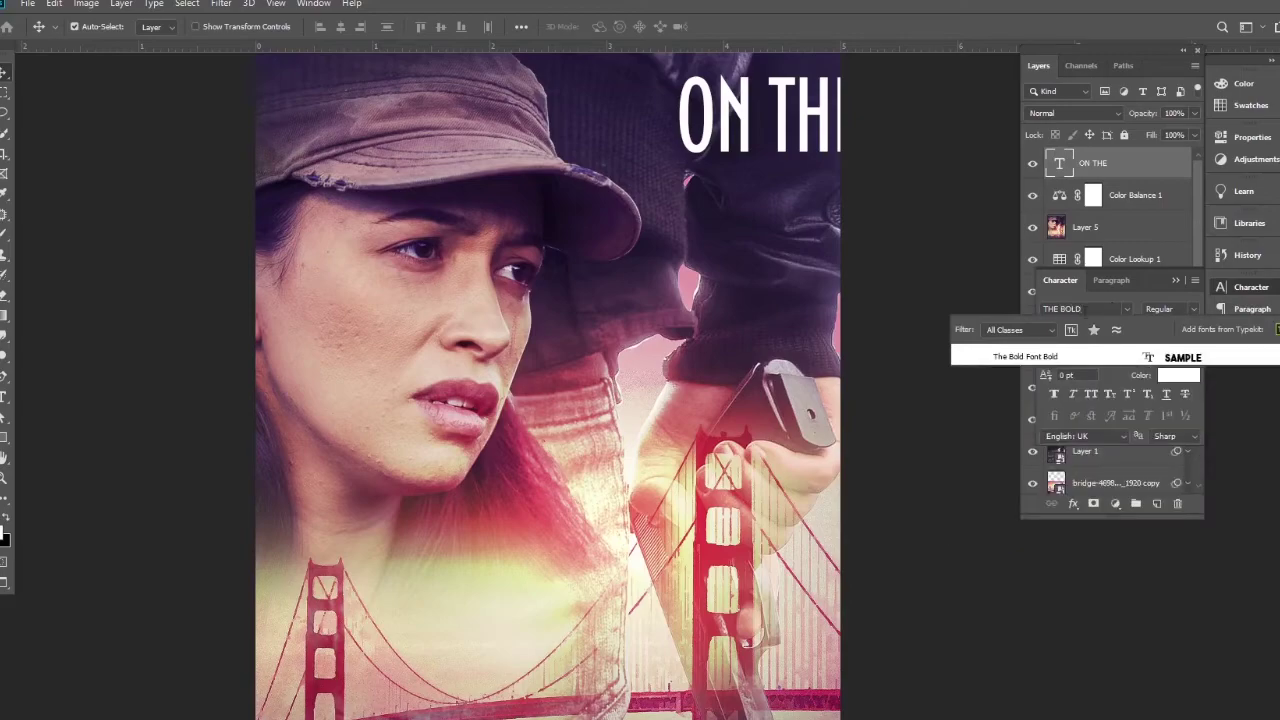
pyautogui.write('D')
pyautogui.click(1048, 352)
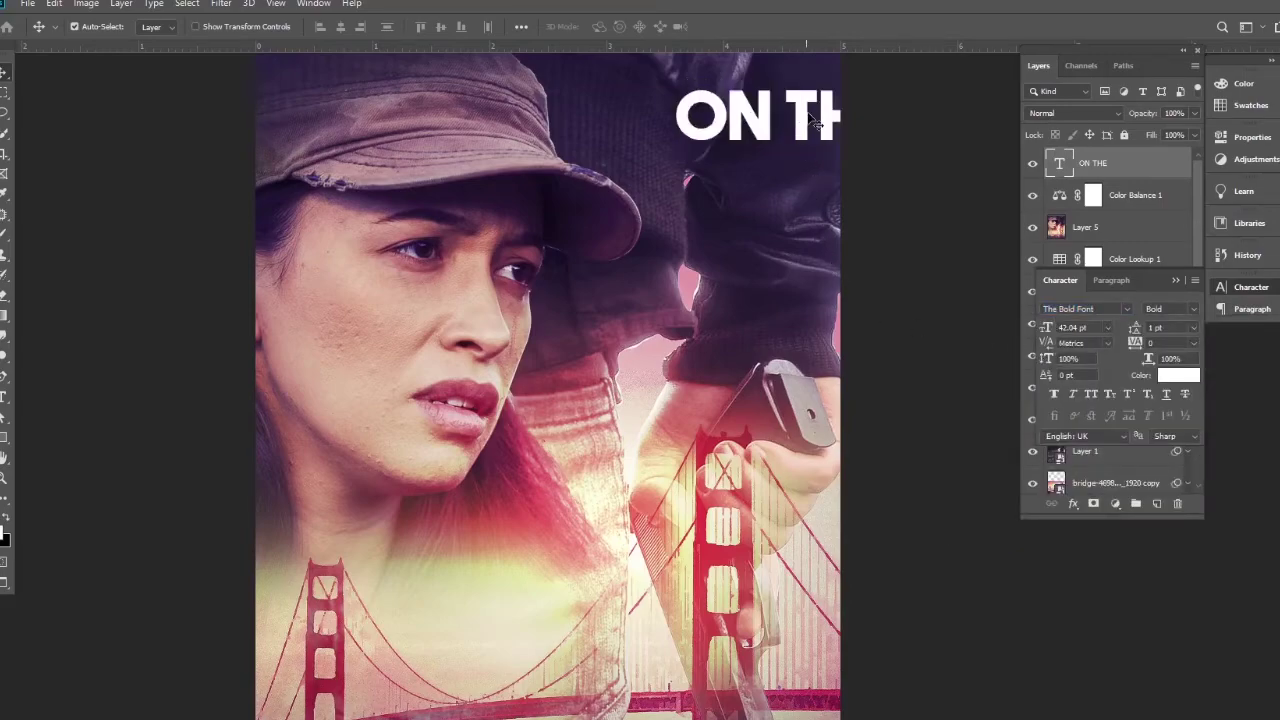
# Scale the "ON THE" title down to about 24.97 pt and place it on the gunman's dark clothing beside the cap.
pyautogui.moveTo(797, 113); pyautogui.dragTo(733, 130)
pyautogui.hotkey('ctrl', 't')
pyautogui.moveTo(594, 103); pyautogui.dragTo(730, 141)
pyautogui.press('Return')
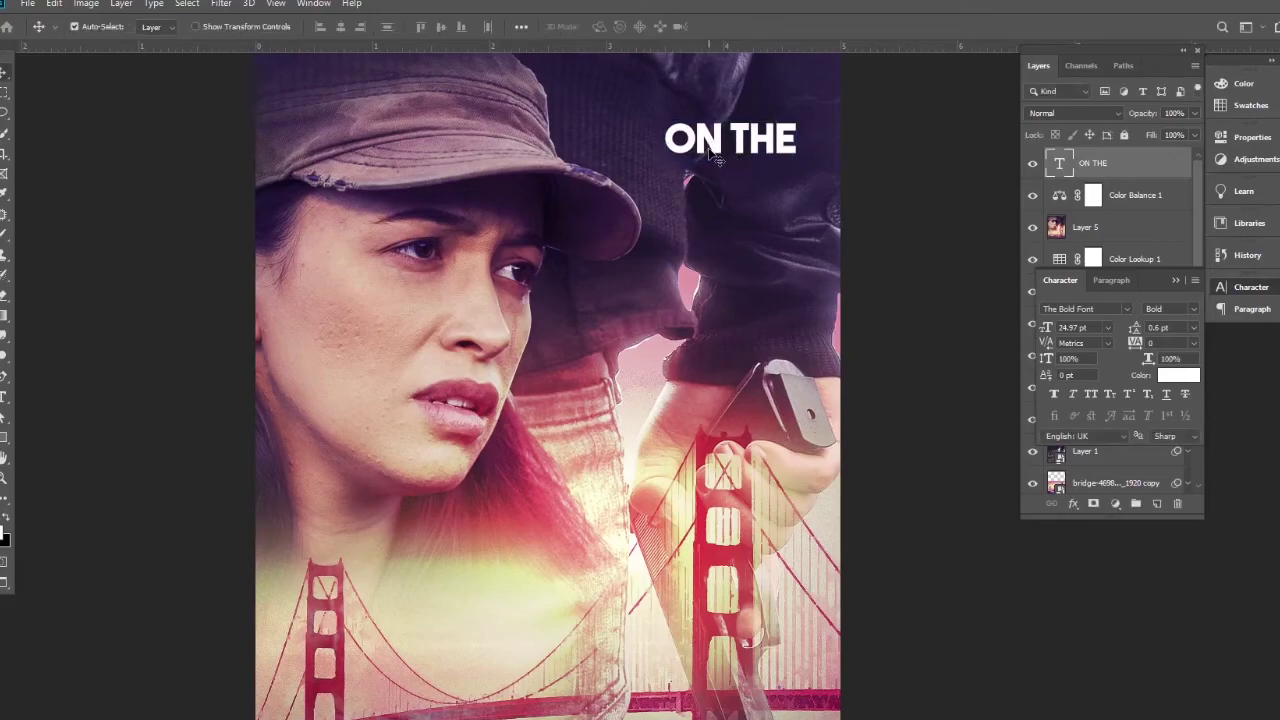
# Duplicate the "ON THE" line directly beneath itself and change the copy's text to "BRIDGE".
pyautogui.moveTo(718, 140); pyautogui.dragTo(718, 172)
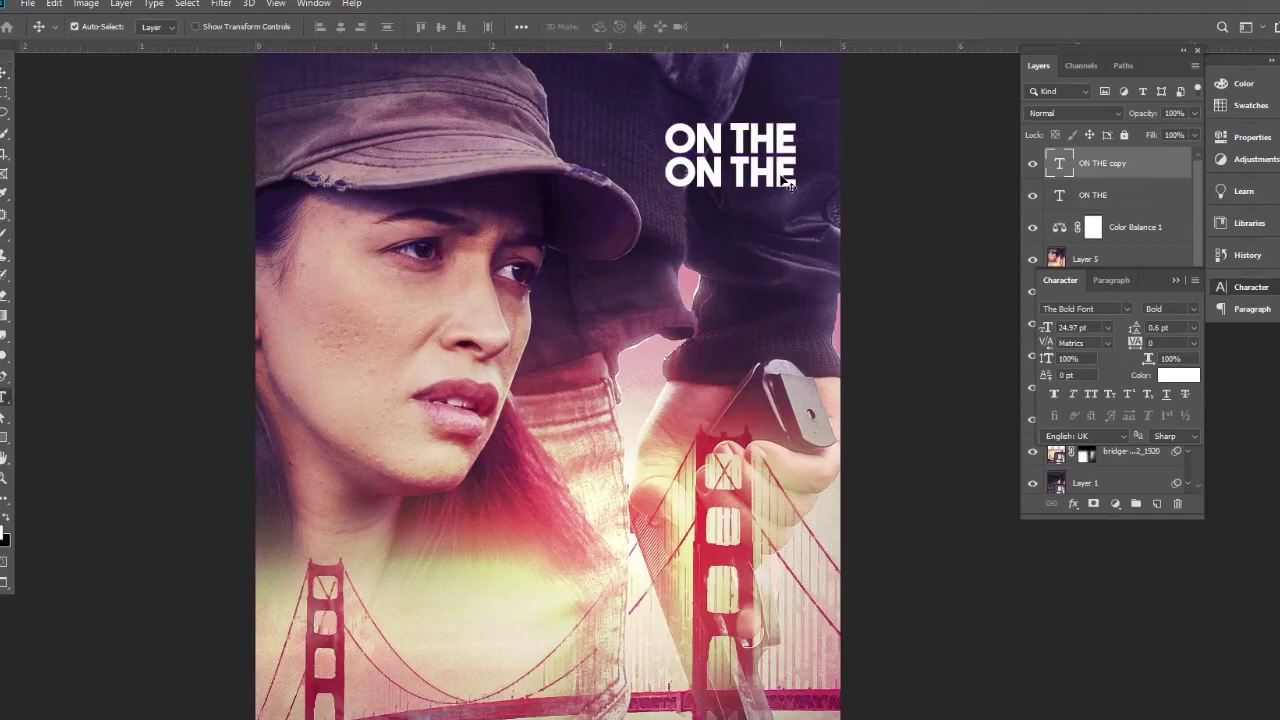
pyautogui.doubleClick(786, 176)
pyautogui.write('BRIDGE')
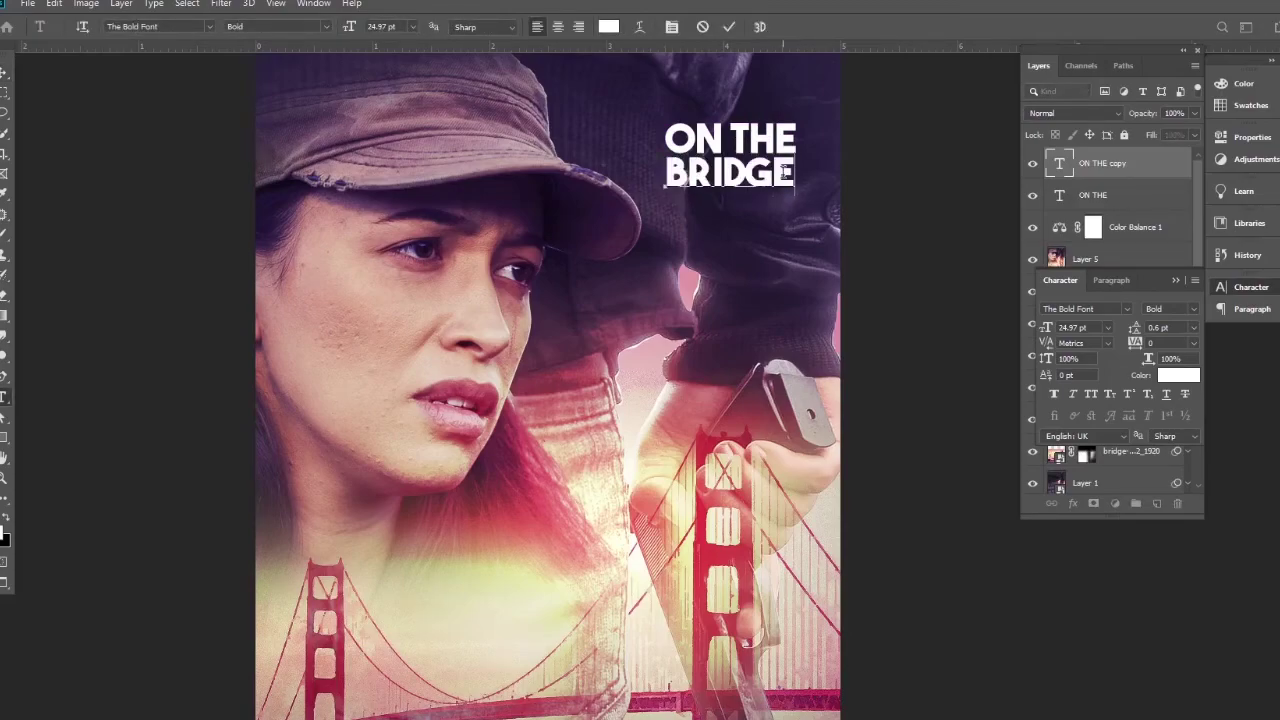
pyautogui.click(5, 72)
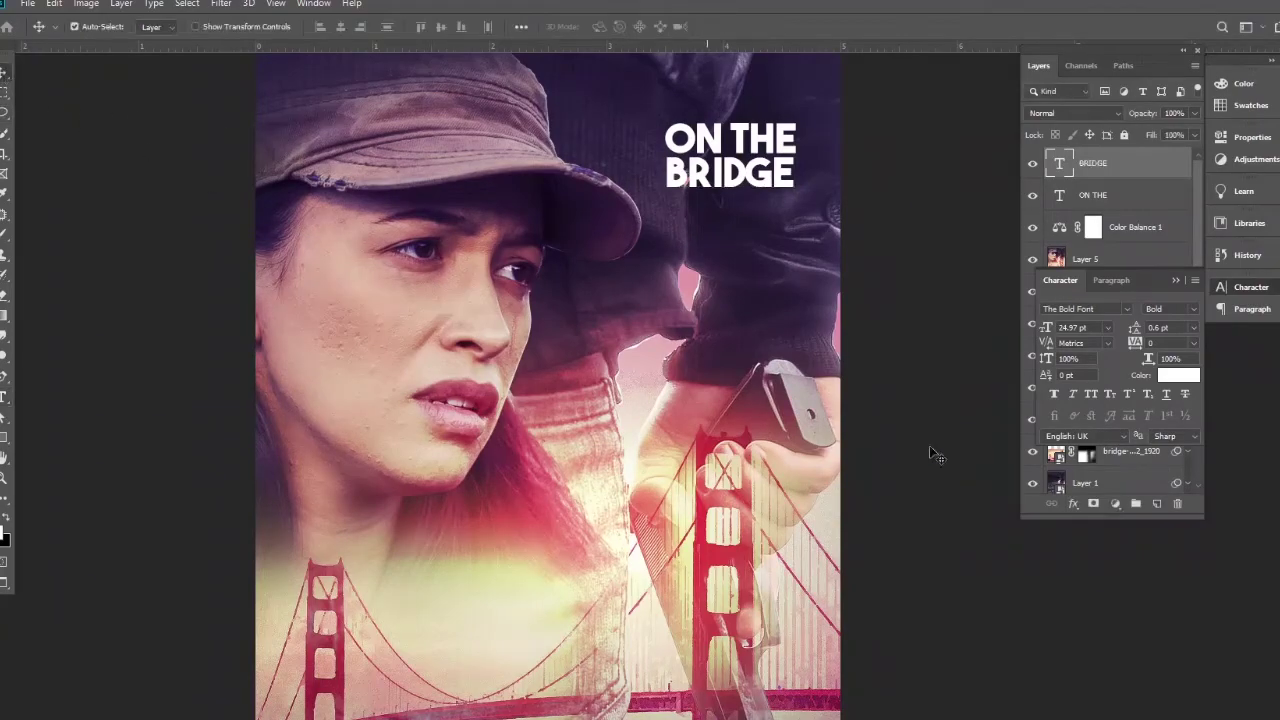
# Add a separate text line reading "PHOTOSHOP TUTORIAL" below the title.
pyautogui.click(4, 397)
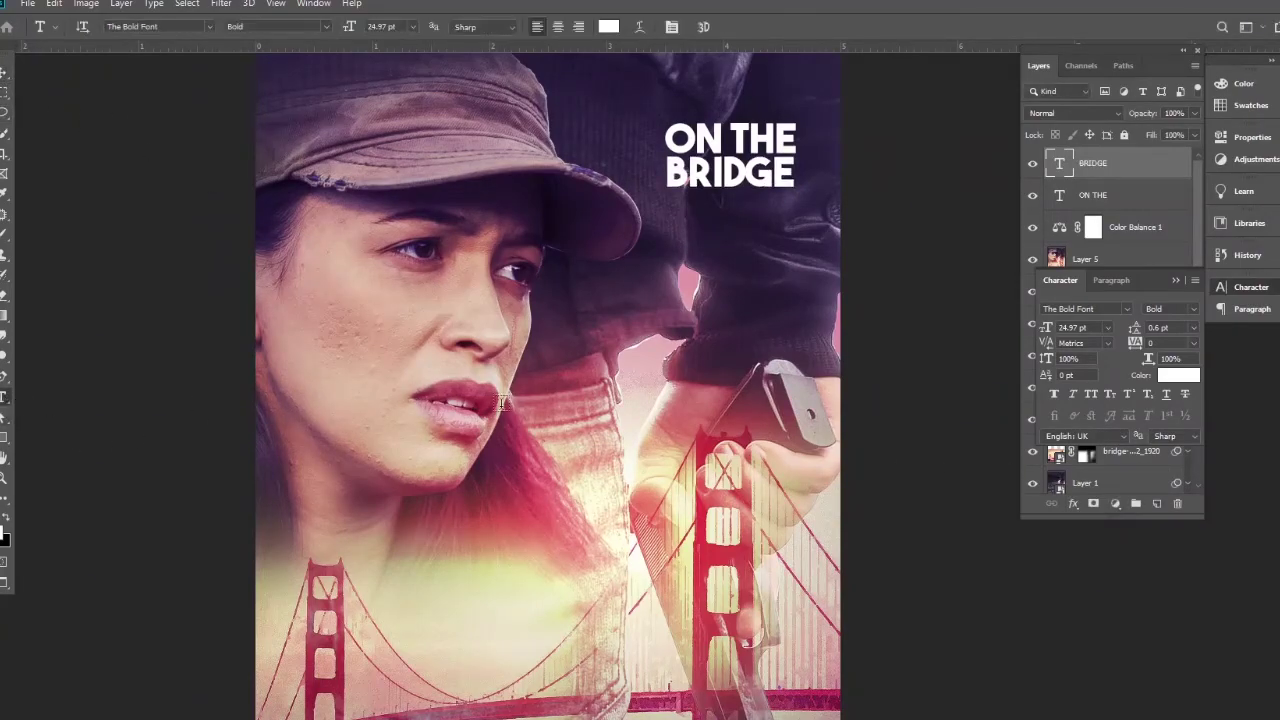
pyautogui.click(619, 284)
pyautogui.press('BackSpace')
pyautogui.write('PHOTO')
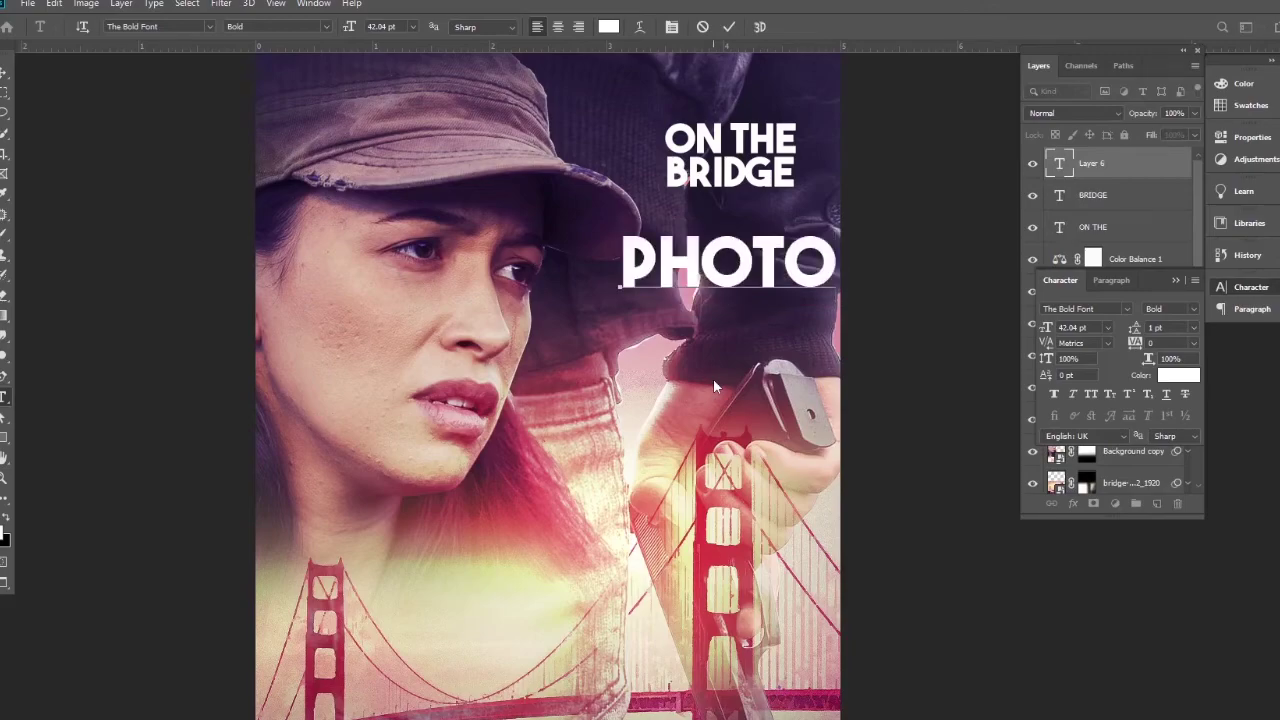
pyautogui.write('SHOP')
pyautogui.click(4, 72)
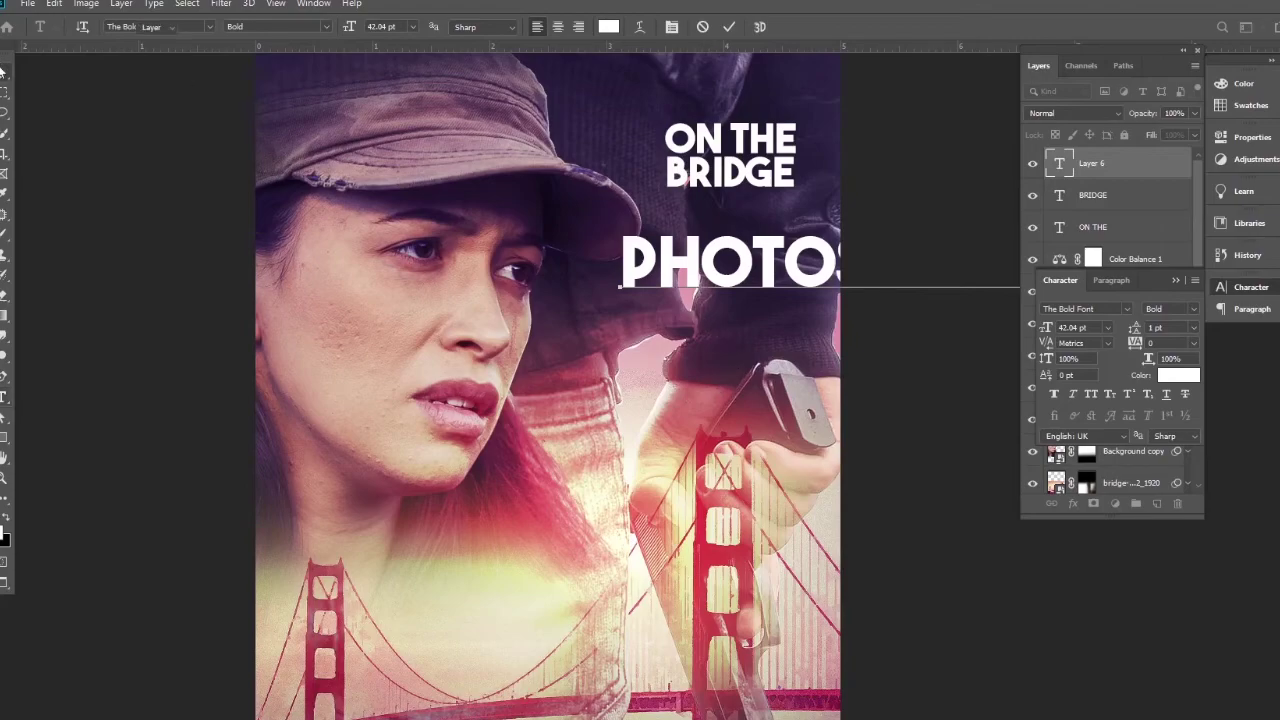
# Set the "PHOTOSHOP TUTORIAL" line in Bankir-Retro, scale it to about 9.44 pt and fit it directly under "BRIDGE" at the title's width.
pyautogui.click(1127, 308)
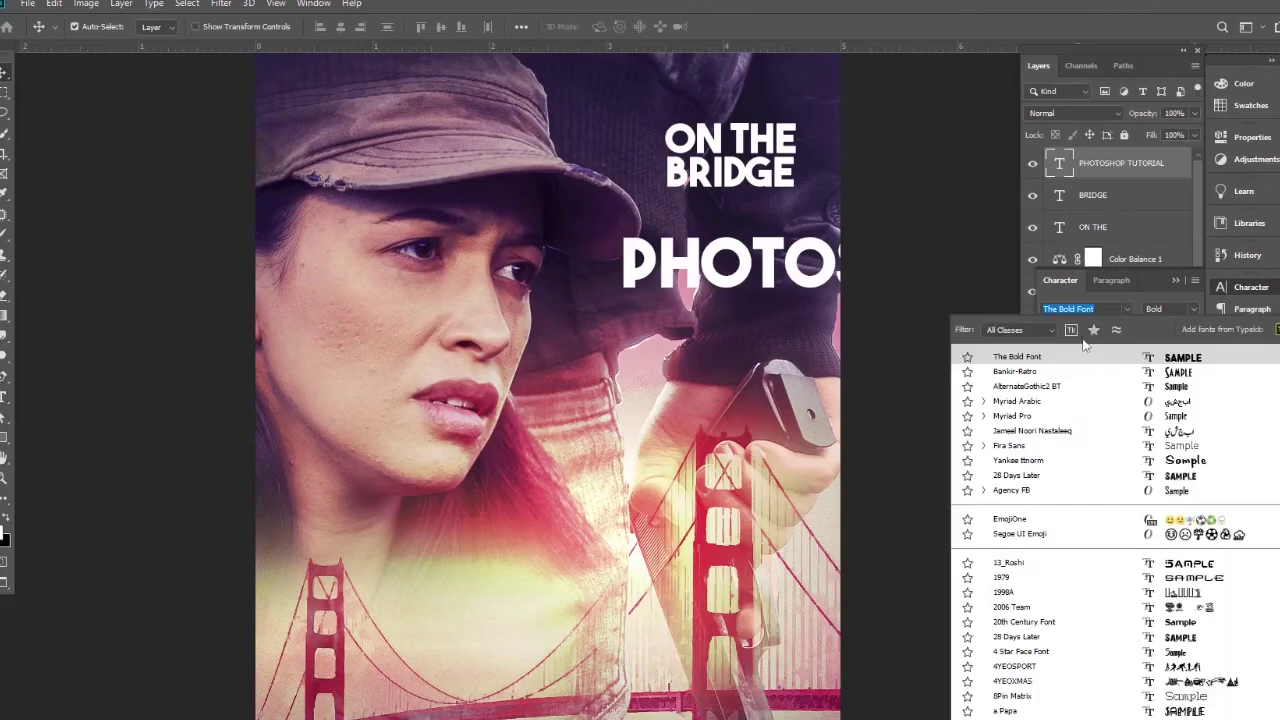
pyautogui.click(1025, 373)
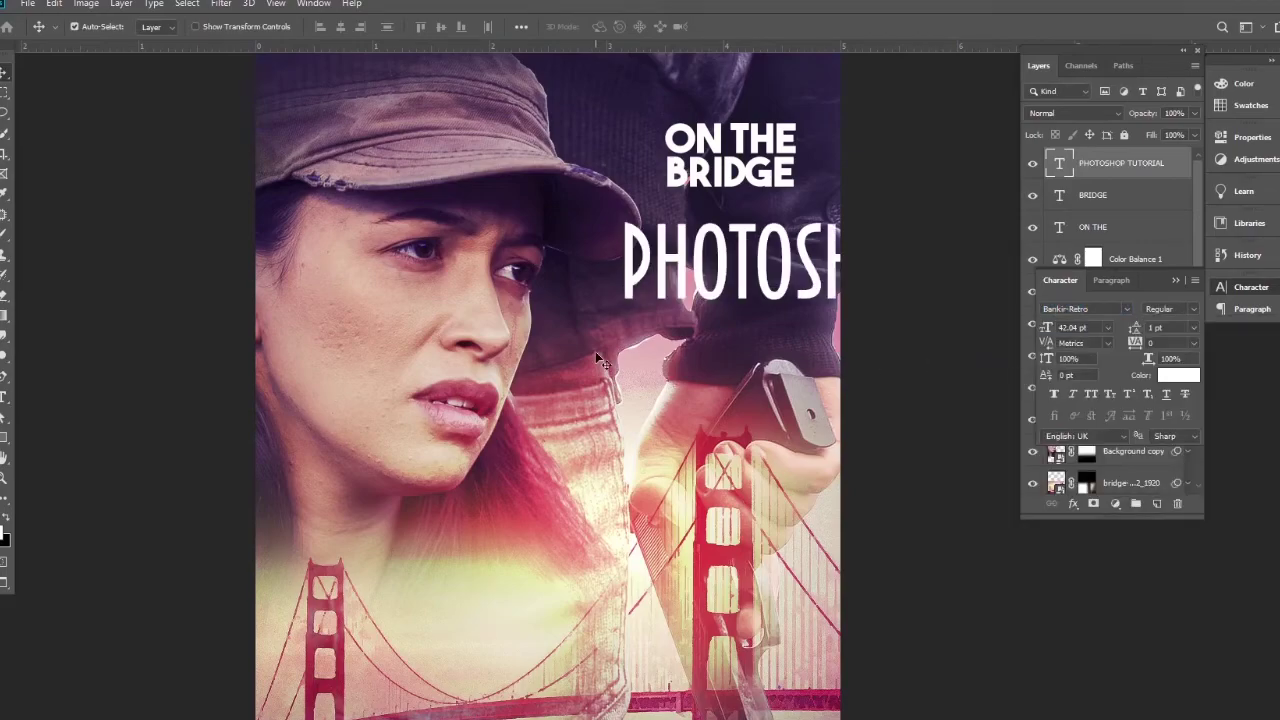
pyautogui.hotkey('ctrl', 't')
pyautogui.moveTo(623, 218); pyautogui.dragTo(795, 253)
pyautogui.moveTo(837, 303); pyautogui.dragTo(564, 264)
pyautogui.moveTo(648, 262); pyautogui.dragTo(731, 204)
pyautogui.press('Return')
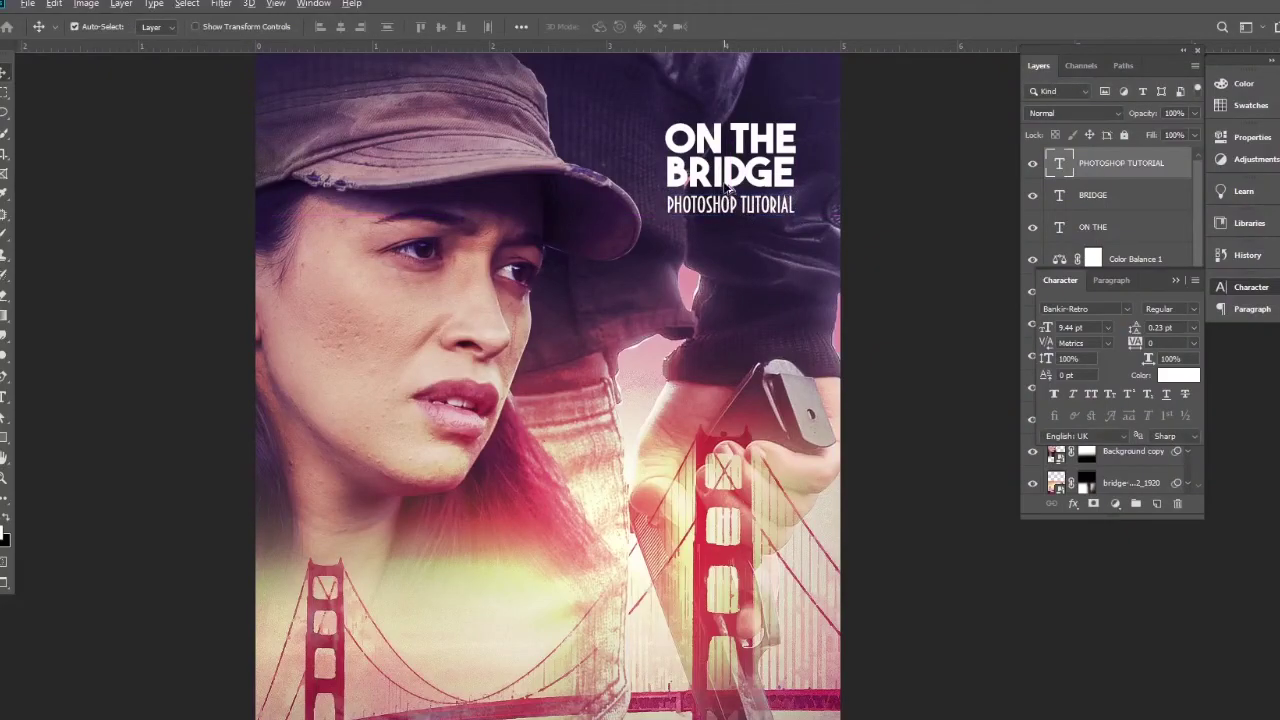
# Duplicate the "PHOTOSHOP TUTORIAL" line above "ON THE" and change the copy's text to "A FILM POSTER".
pyautogui.moveTo(754, 210); pyautogui.dragTo(754, 113)
pyautogui.doubleClick(751, 110)
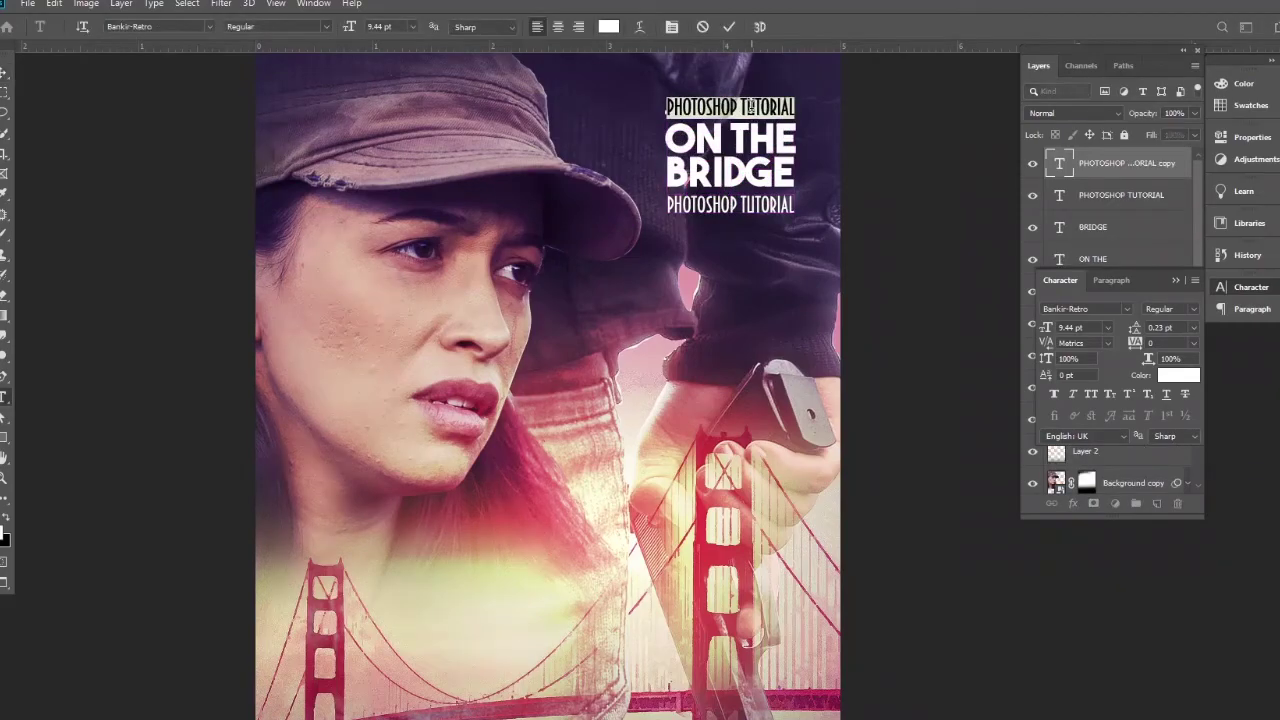
pyautogui.write('A FI')
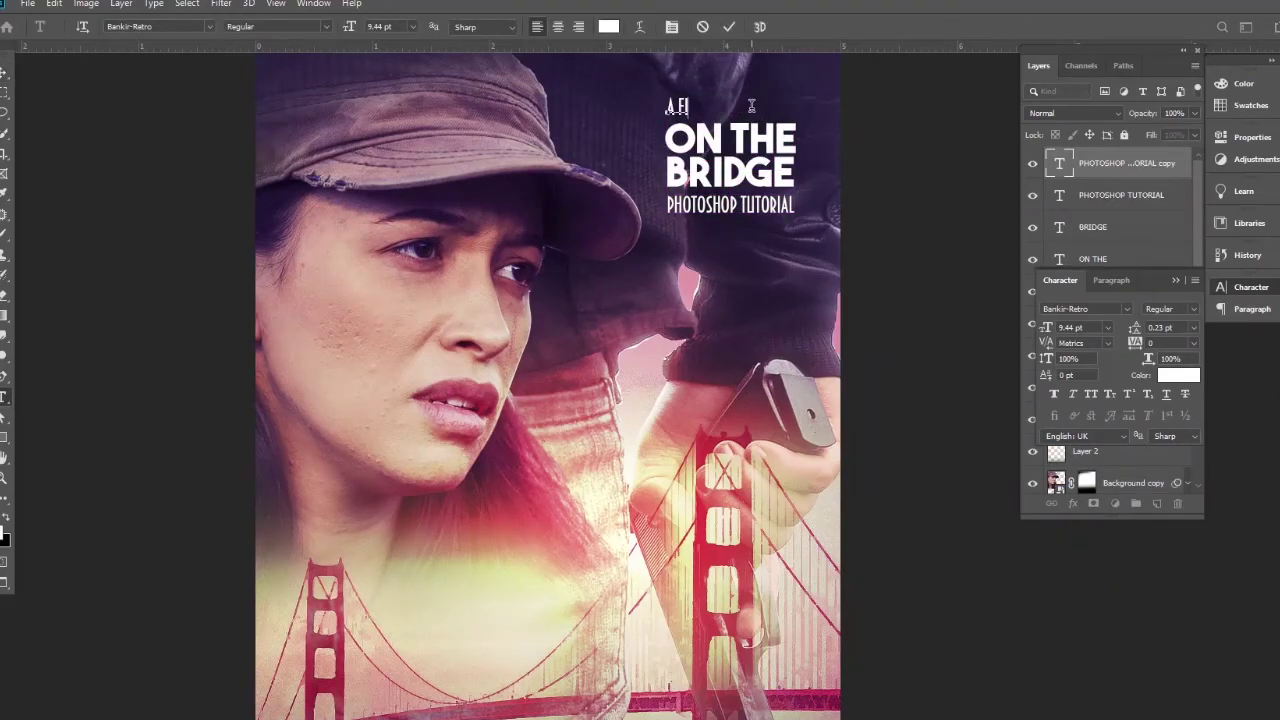
pyautogui.write('LM POSTER')
pyautogui.click(3, 73)
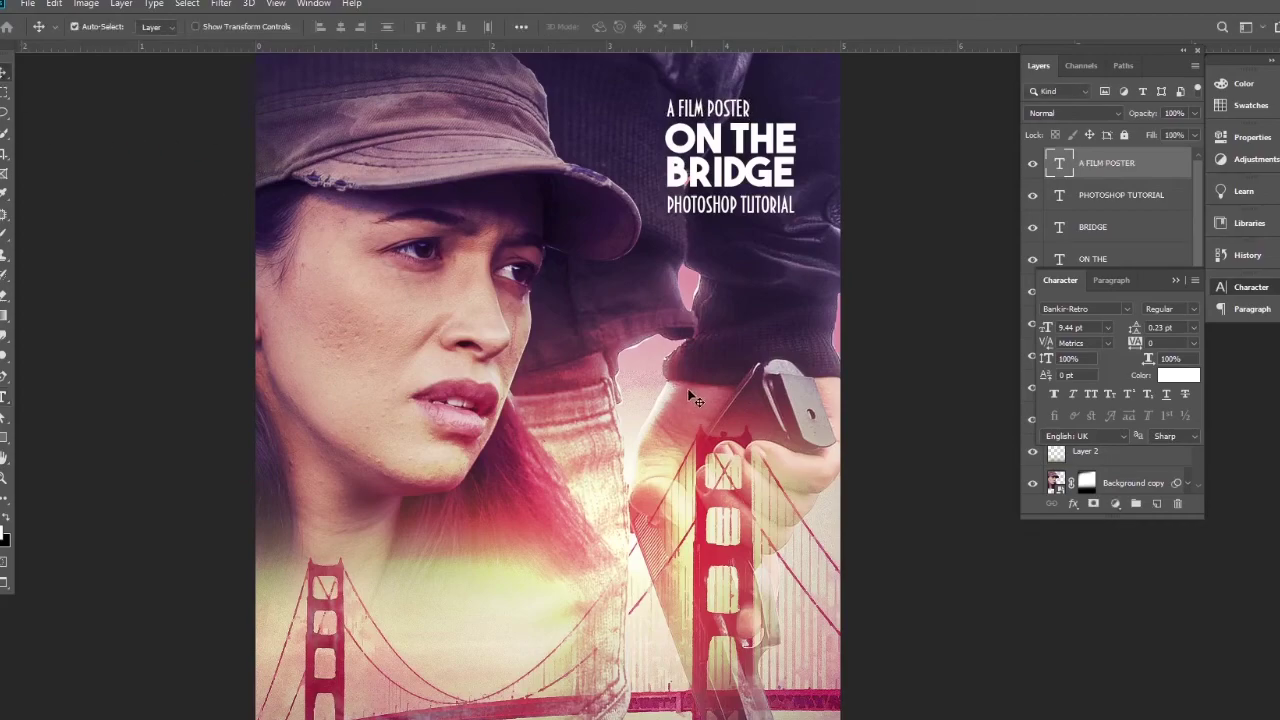
# Scale the "A FILM POSTER" line to about 7.09 pt and set its tracking to 460 so it spans the title's width.
pyautogui.hotkey('ctrl', 't')
pyautogui.moveTo(751, 95); pyautogui.dragTo(735, 103)
pyautogui.press('Return')
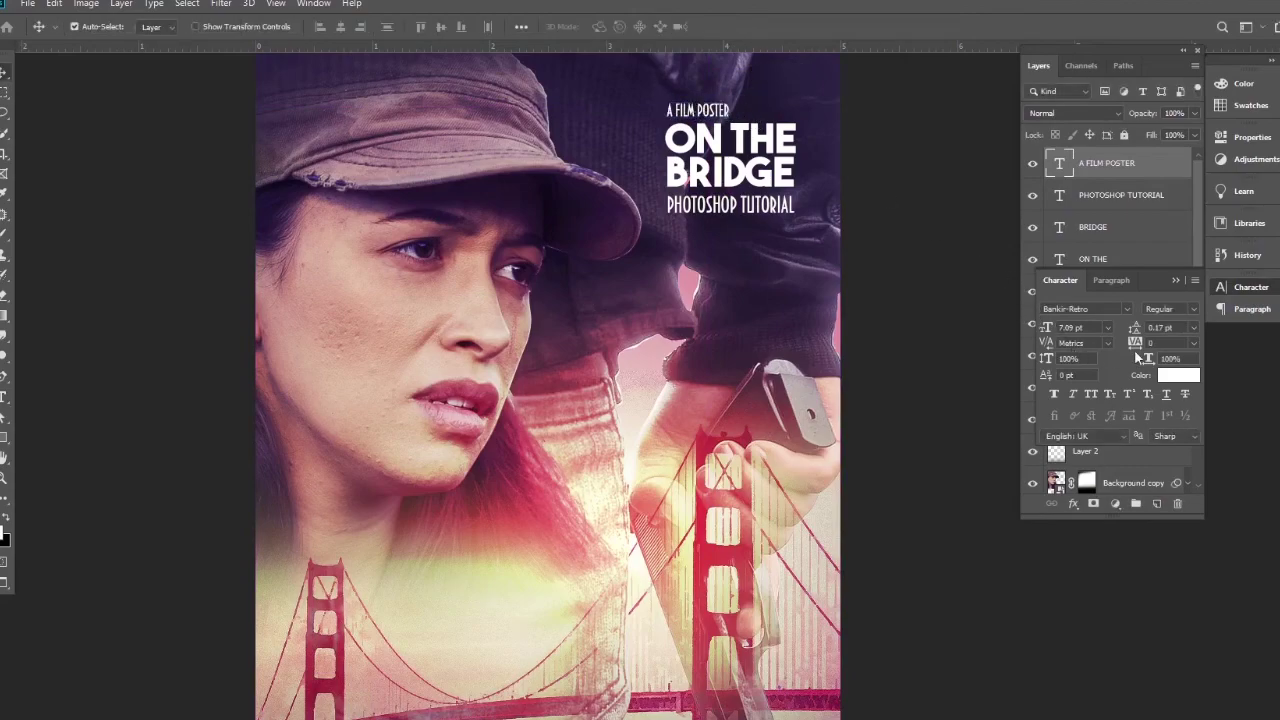
pyautogui.moveTo(1137, 344); pyautogui.dragTo(1158, 343)
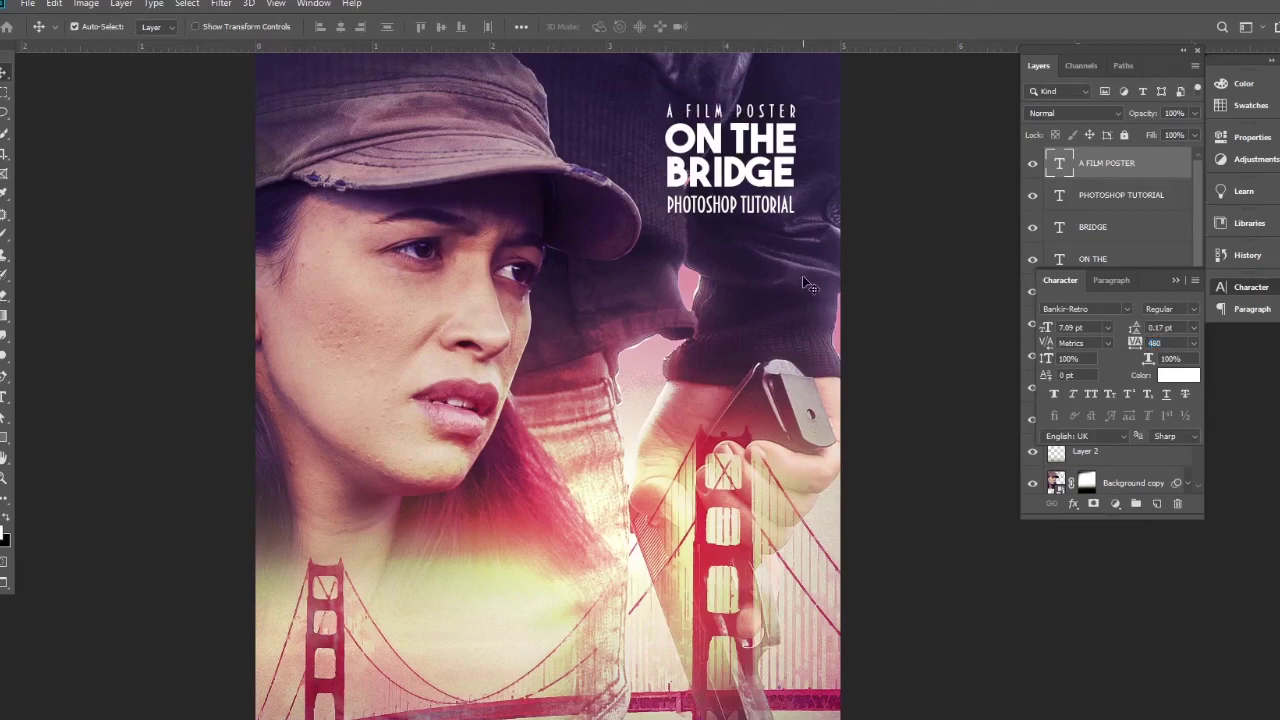
# Nudge the "A FILM POSTER" line slightly upward to widen its gap above the title, and deselect it to check the whole poster.
pyautogui.press('Up')
pyautogui.press('Up')
pyautogui.press('Up')
pyautogui.press('Up')
pyautogui.press('Up')
pyautogui.press('Up')
pyautogui.click(907, 216)
pyautogui.hotkey('ctrl', '-')
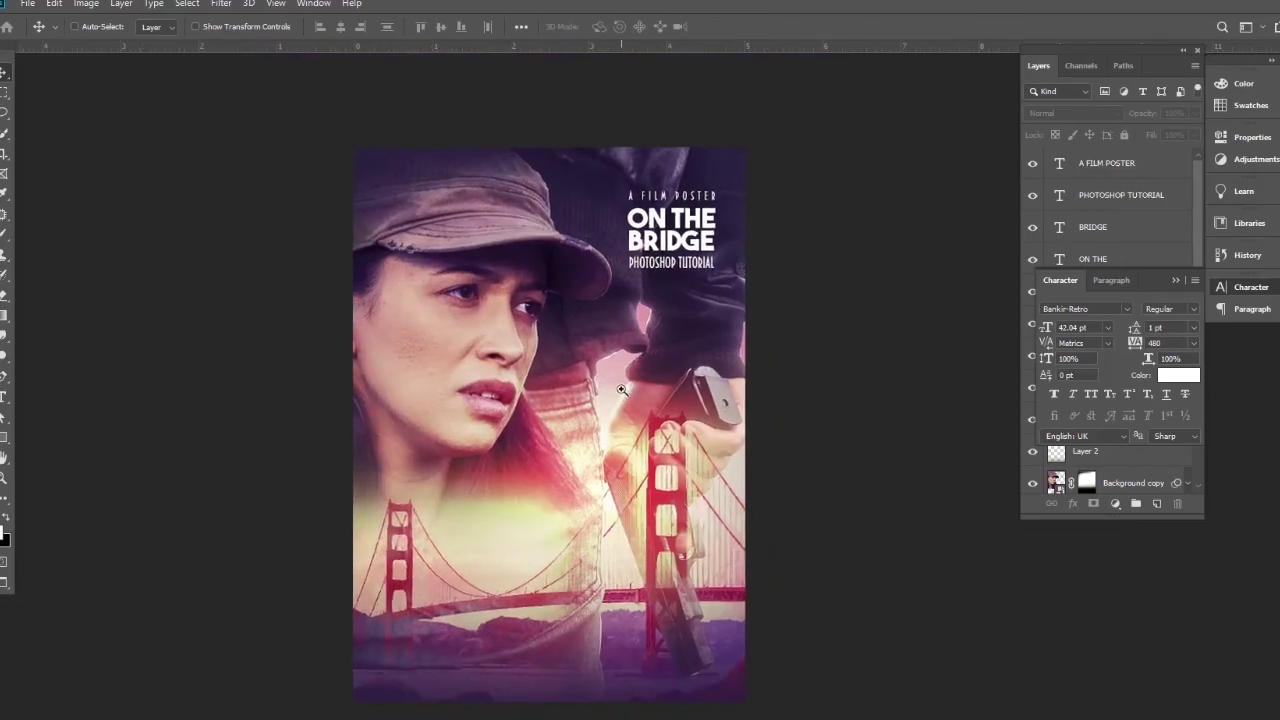